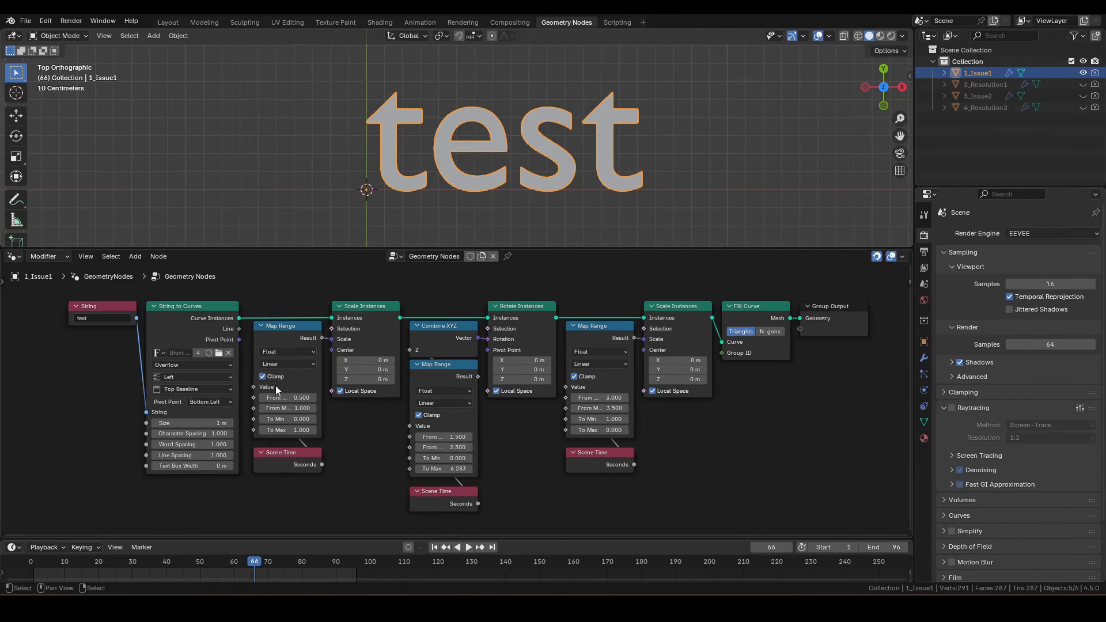
Play the 1_Issue1 text animation from the first frame to examine how the letters scale and rotate
key("shift+Left")
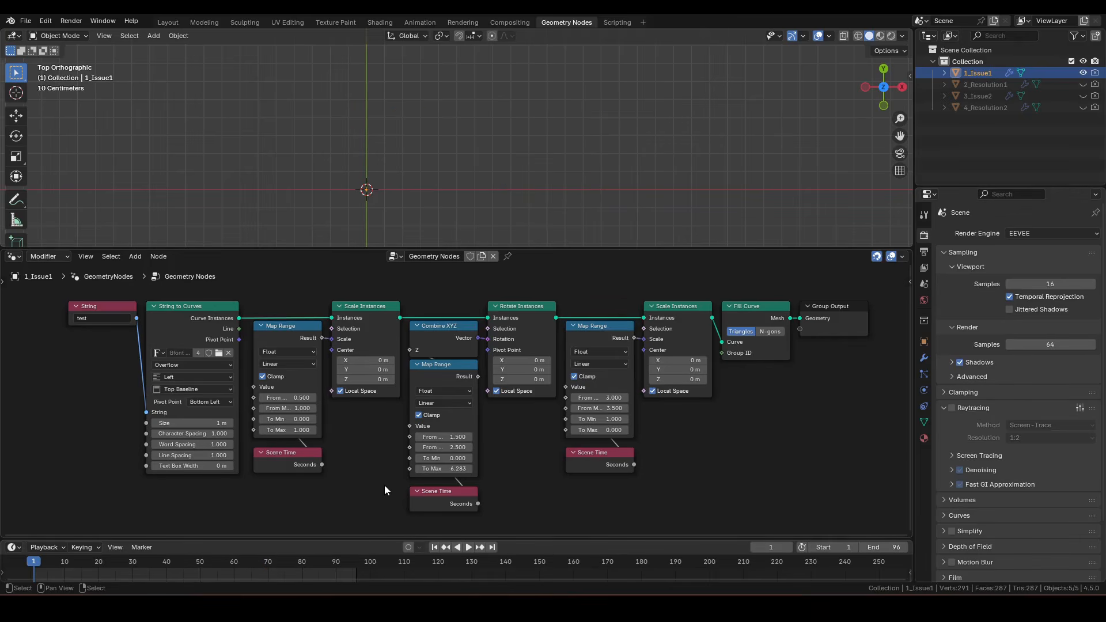
key("space")
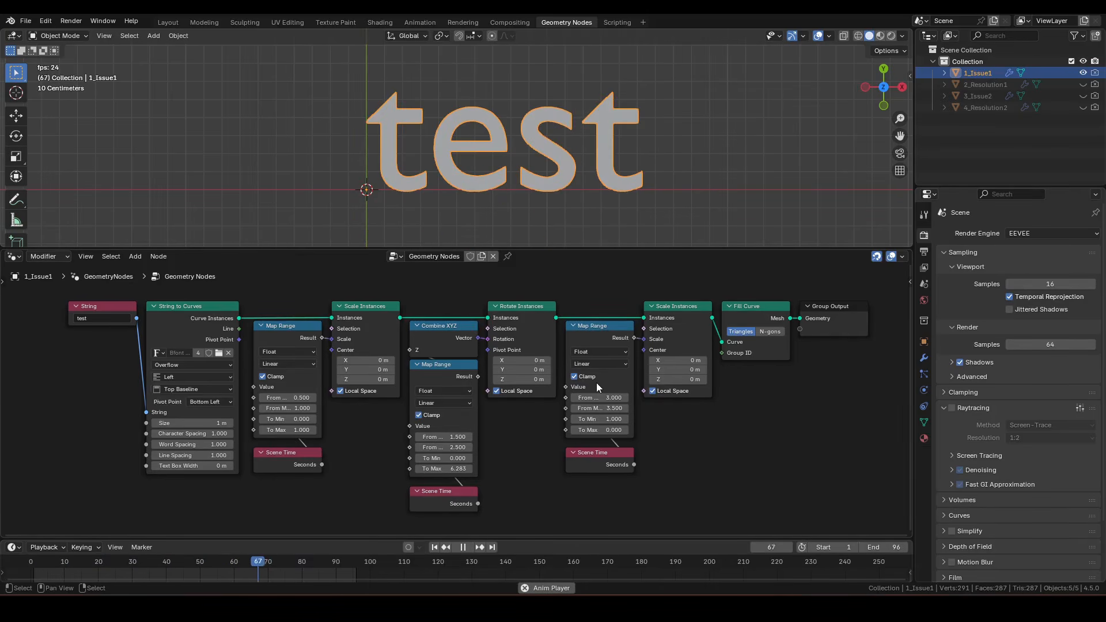
key("space")
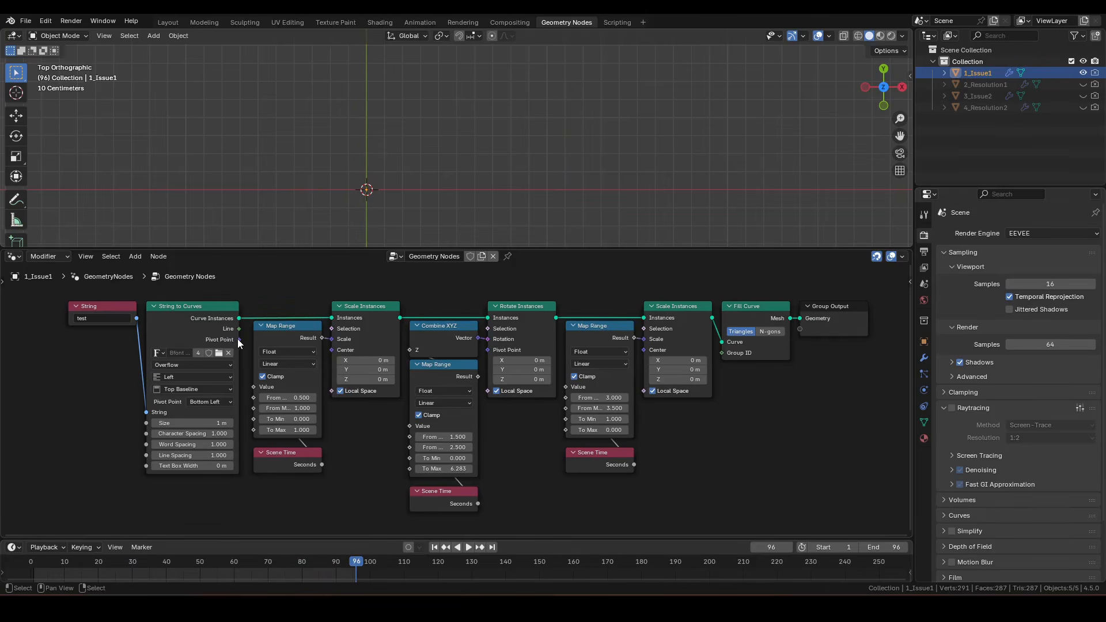
Set the String to Curves pivot to Midpoint, link Pivot Point to Rotate Instances' Pivot Point, and play back the rotation
left_click(215, 389)
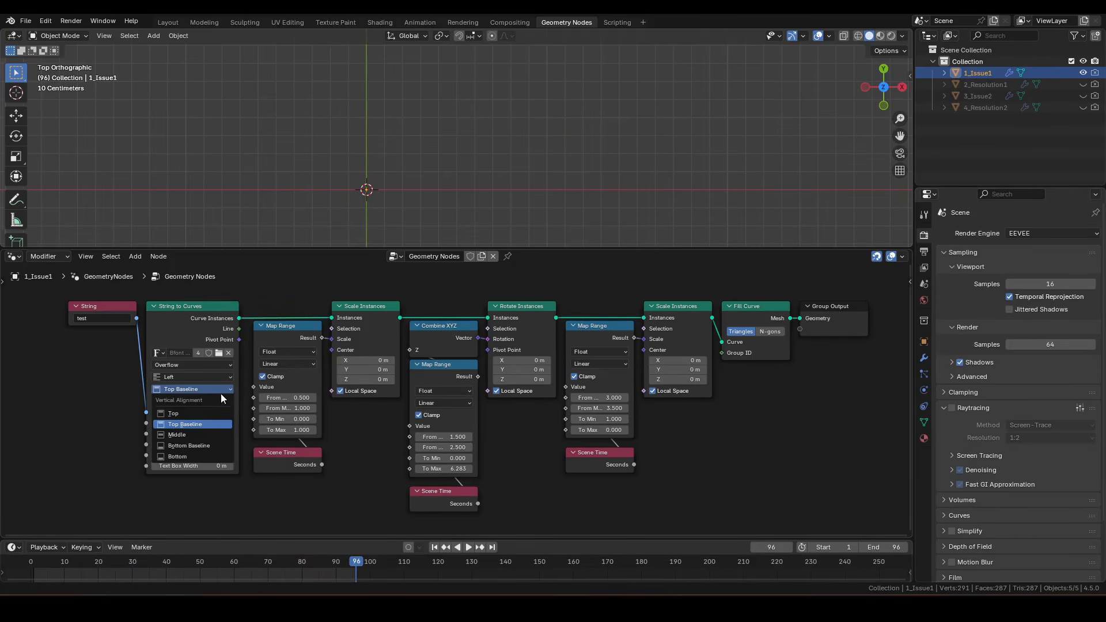
left_click(222, 402)
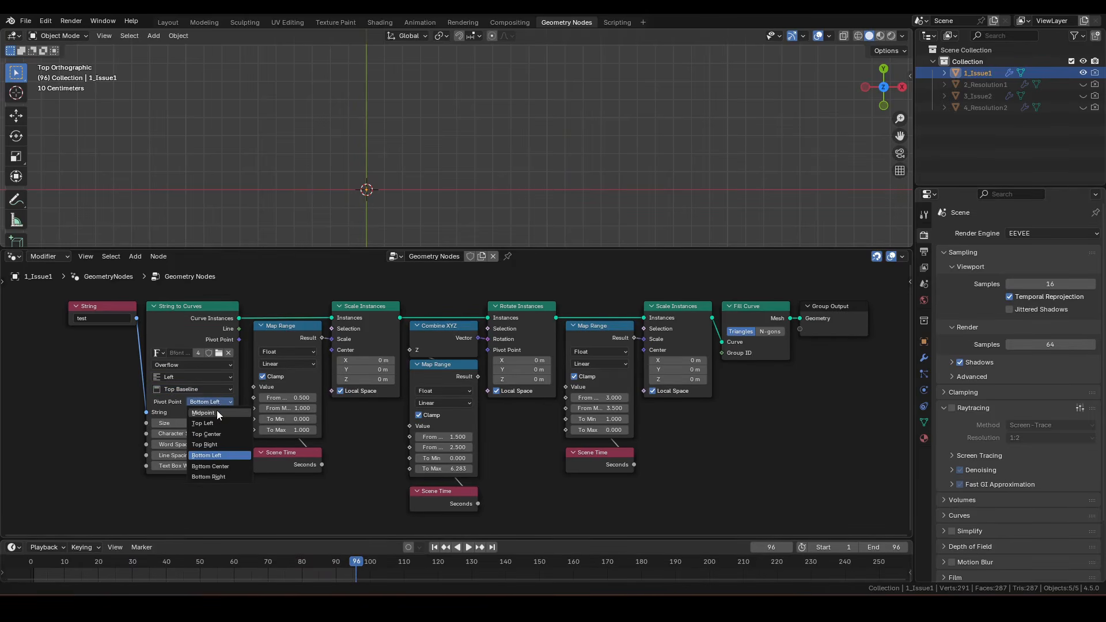
left_click(217, 413)
left_click_drag(239, 340, 489, 351)
key("space")
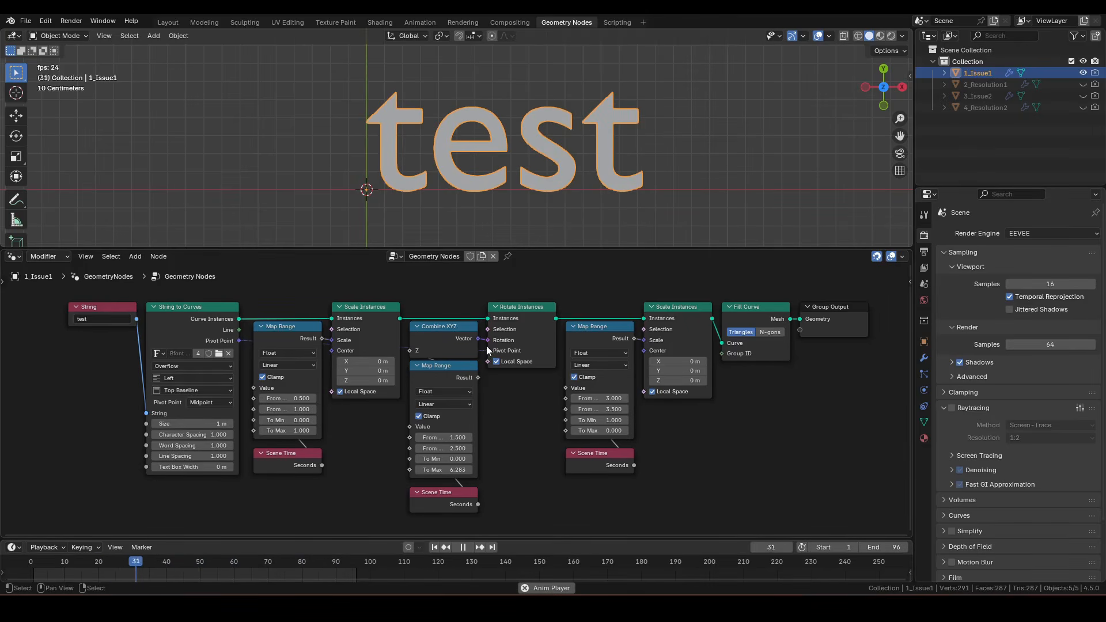
key("space")
left_click_drag(397, 145, 428, 195)
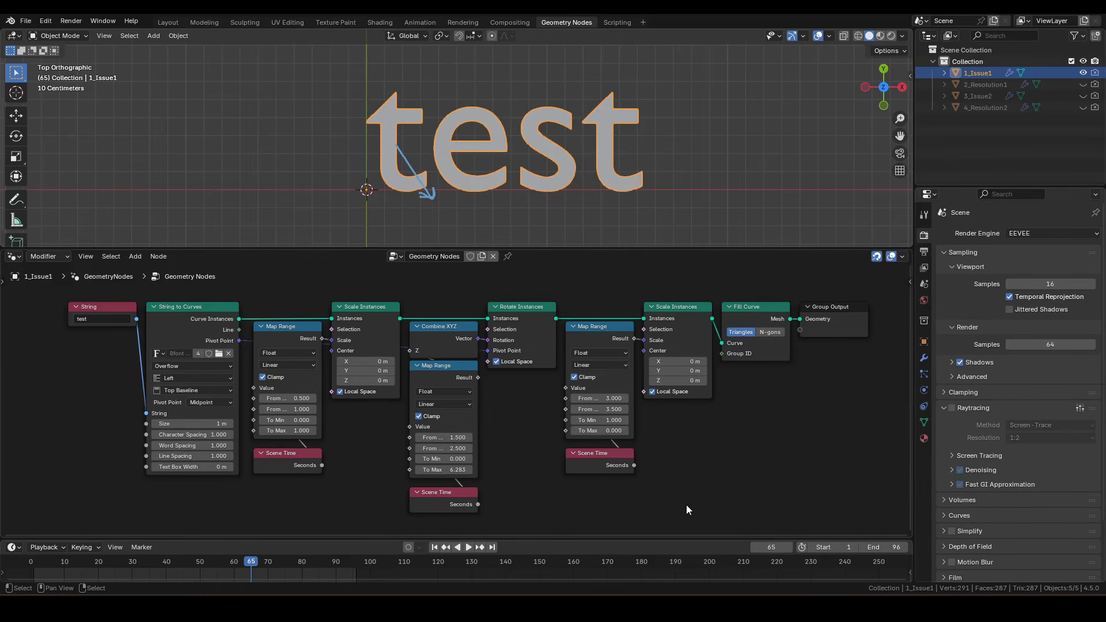
Set the String to Curves pivot to Bottom Right, link Pivot Point to the last Scale Instances node's Center, and play the animation
left_click(213, 402)
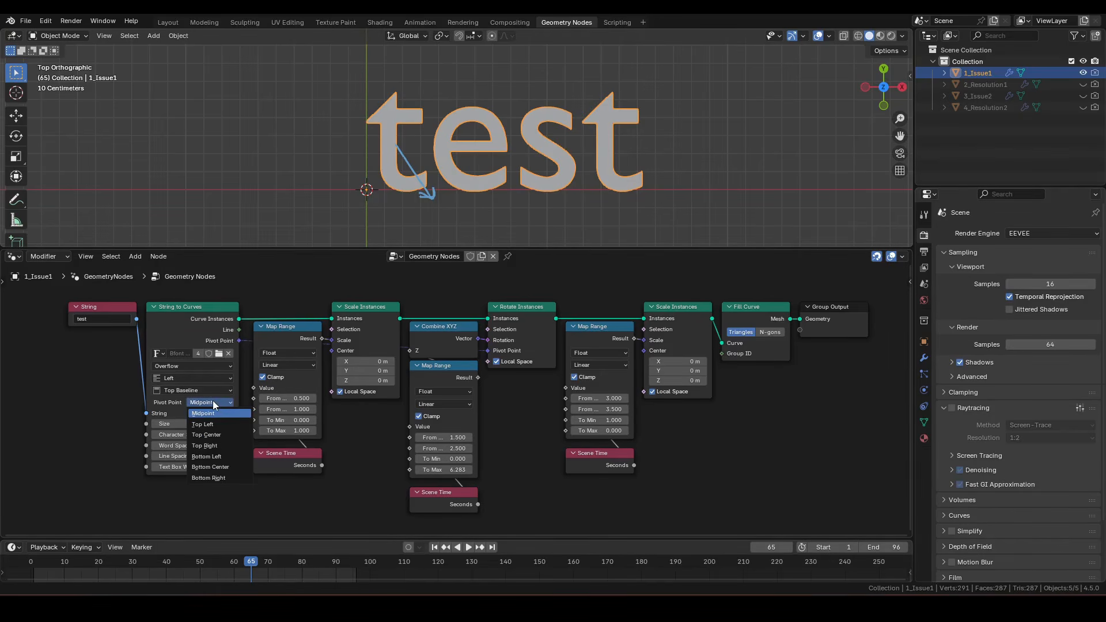
left_click(221, 478)
left_click_drag(239, 340, 655, 358)
key("space")
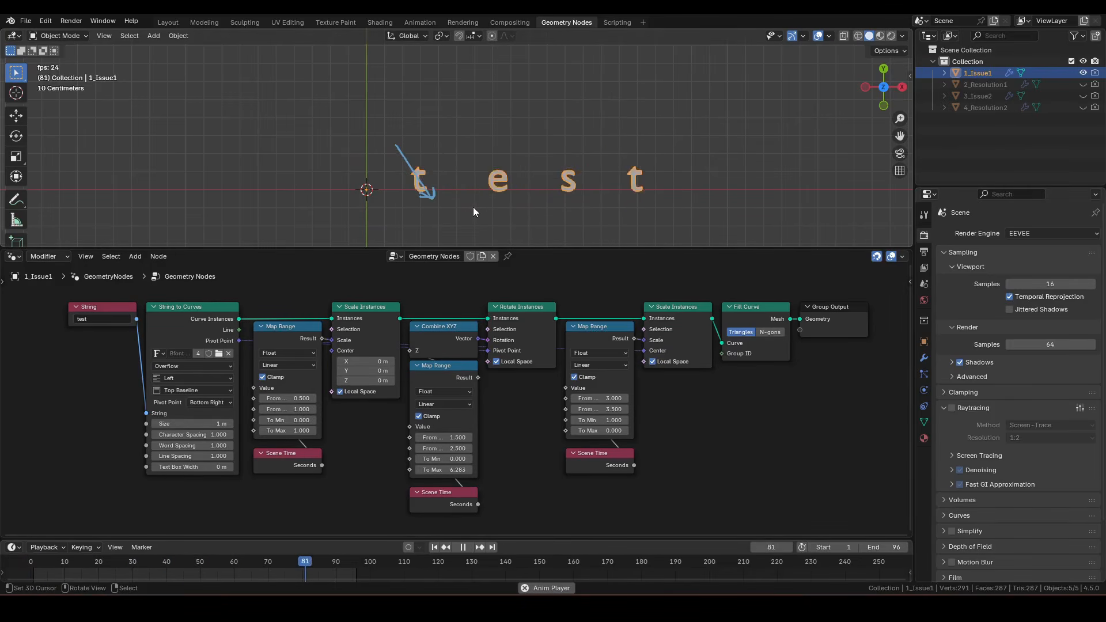
key("space")
Try keyframing the String to Curves pivot point with Midpoint at frame 64, and clear its keyframes after a test playback
left_click_drag(122, 564, 248, 563)
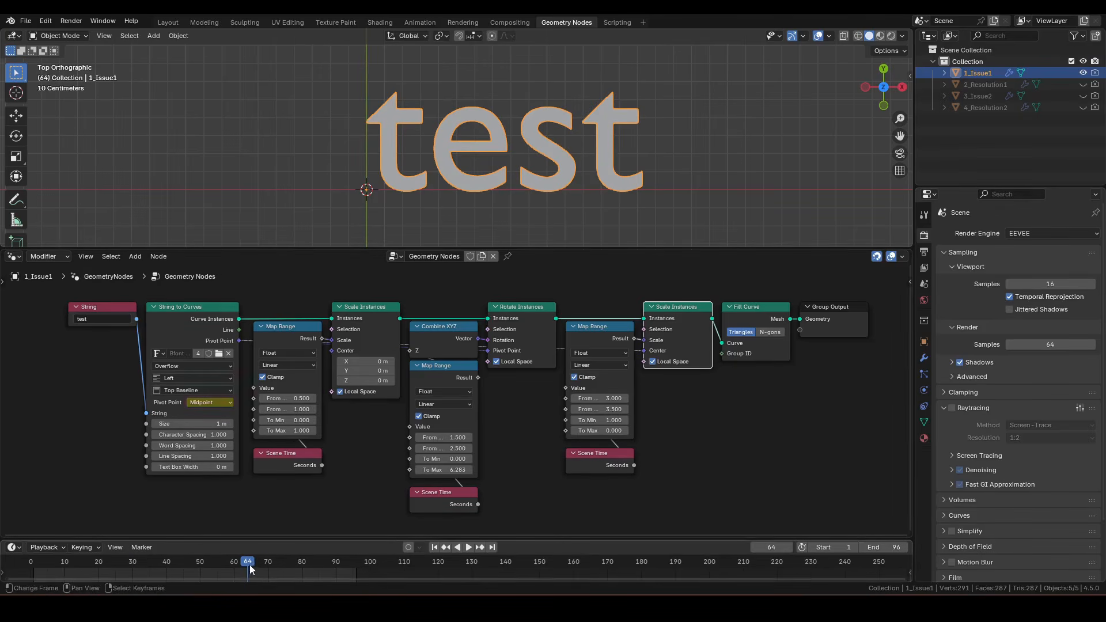
key("space")
left_click(210, 402)
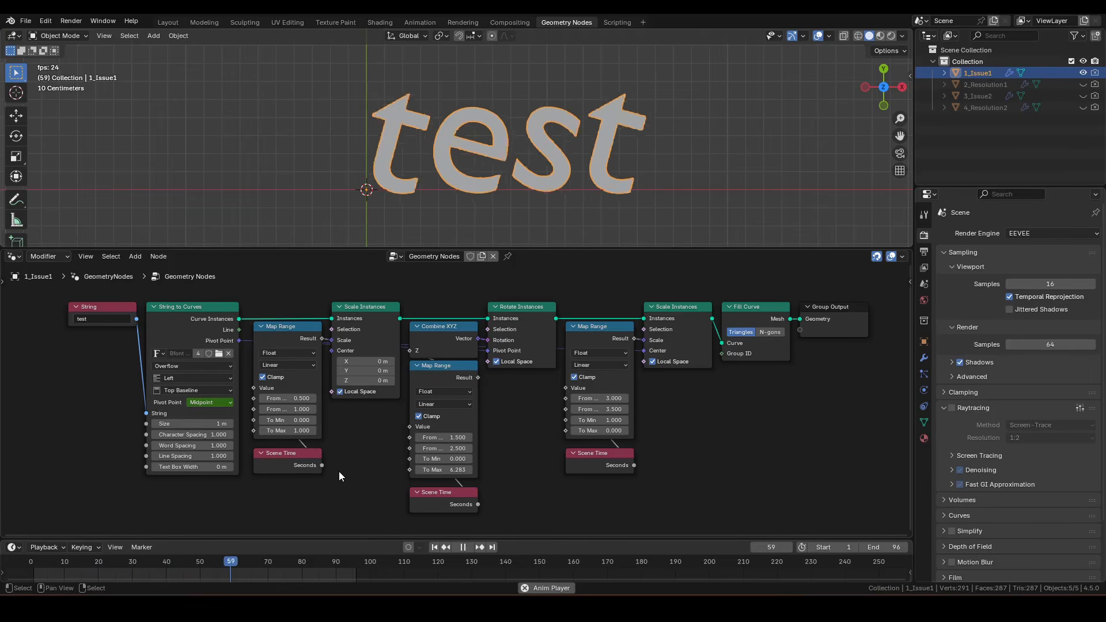
key("Escape")
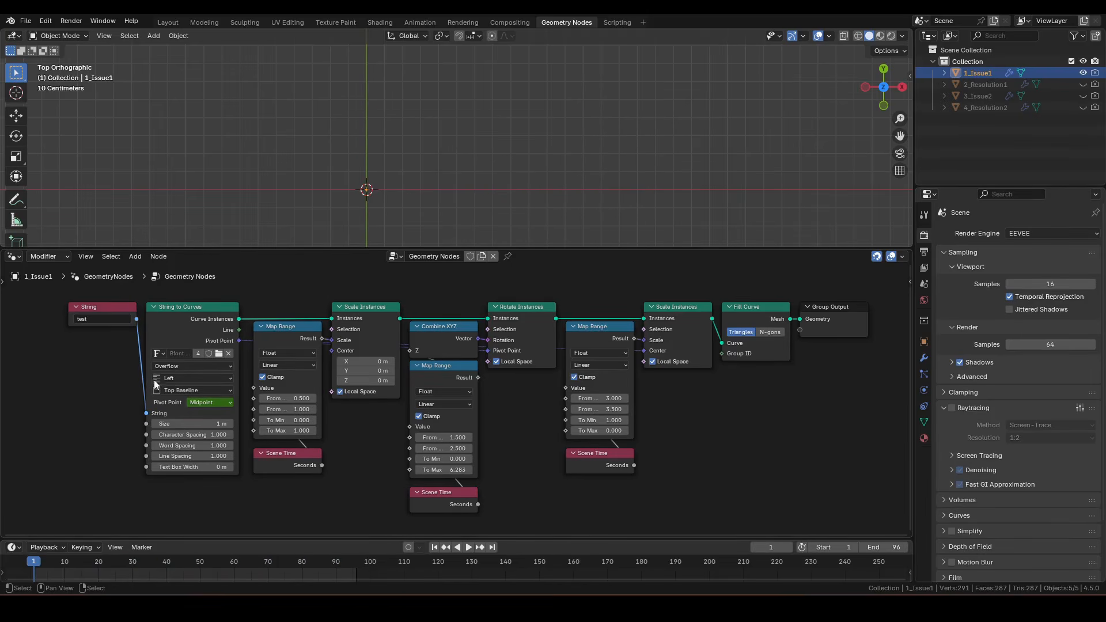
right_click(208, 402)
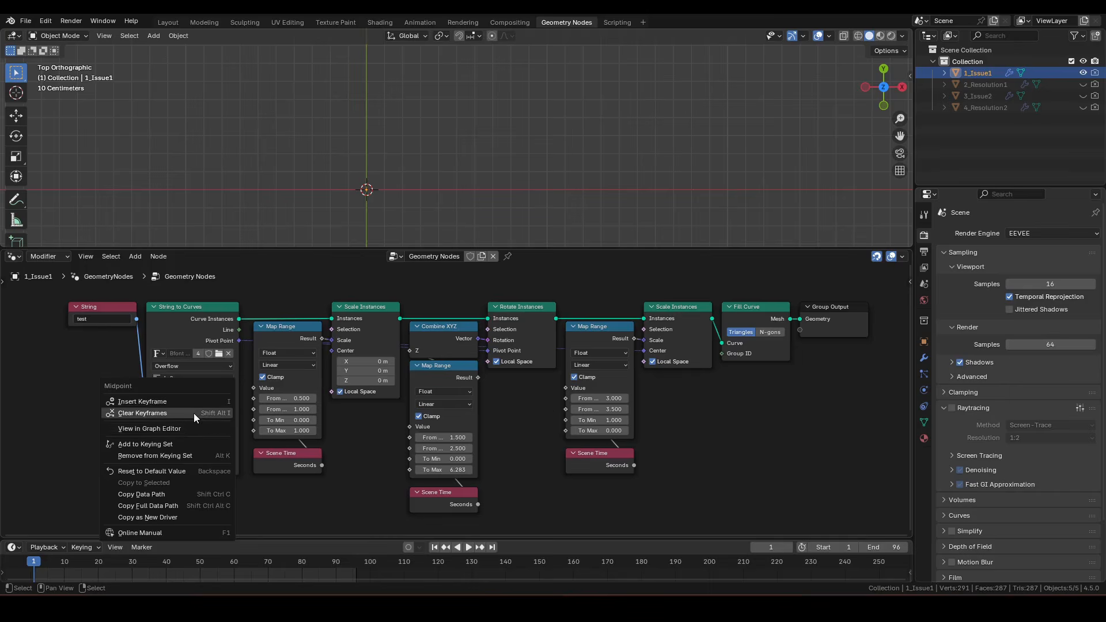
left_click(194, 413)
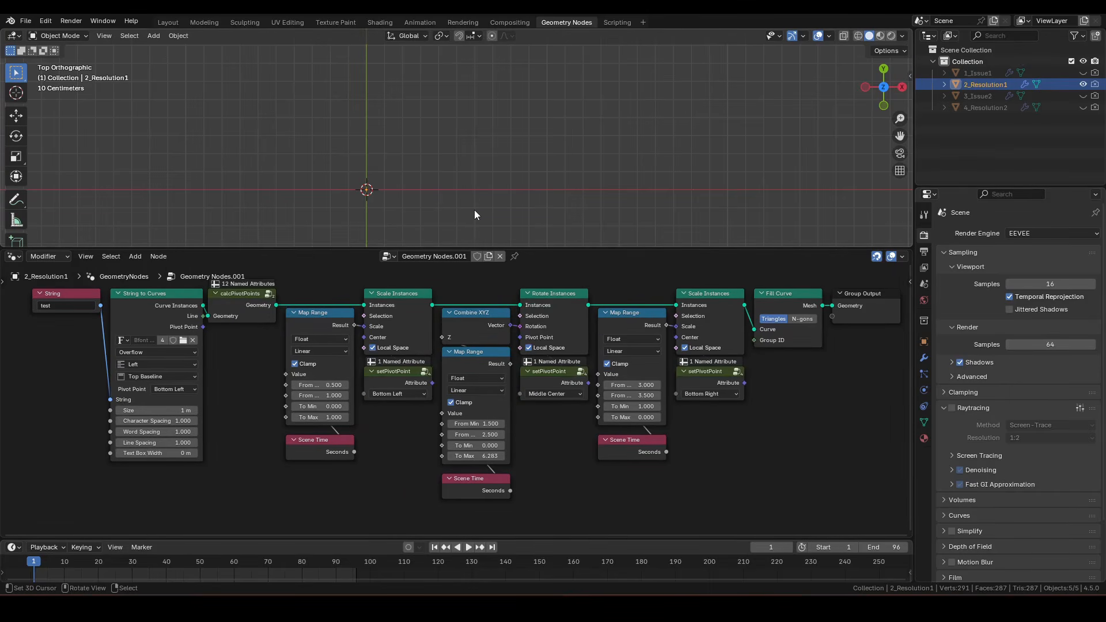
Play the 2_Resolution1 animation and examine its calcPivotPoints and setPivotPoint group nodes
key("space")
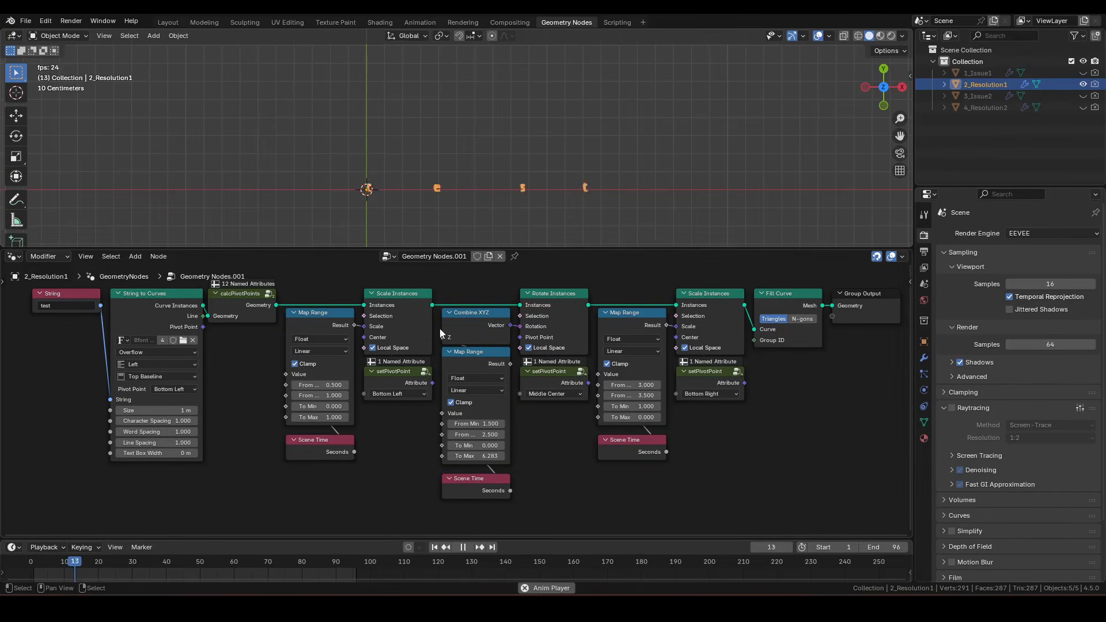
left_click(238, 300)
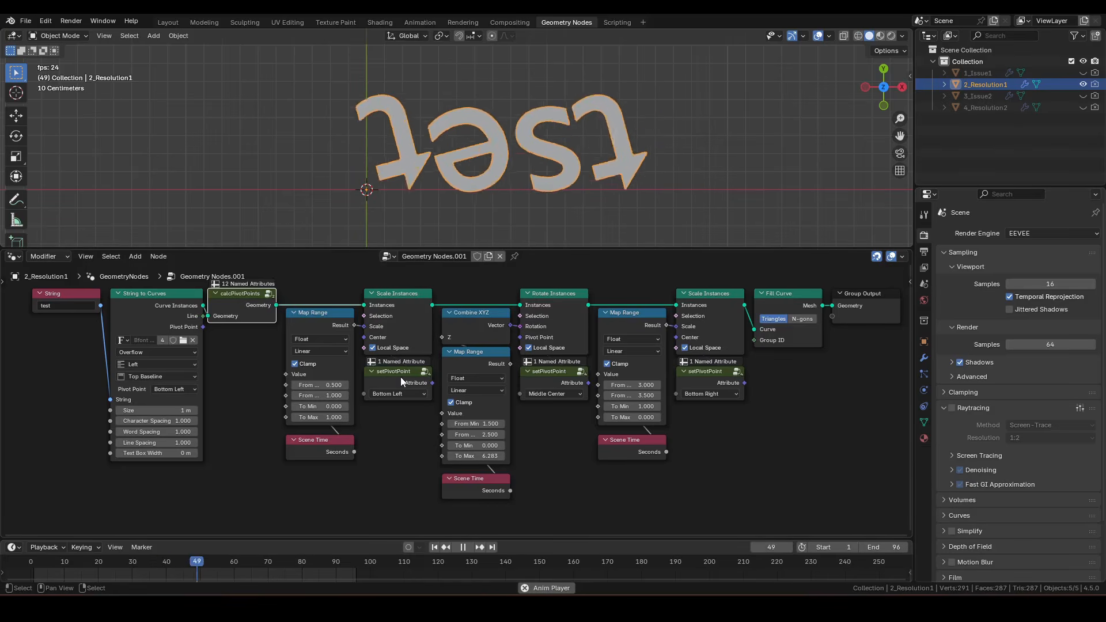
left_click(558, 378)
left_click(703, 376)
left_click(571, 451)
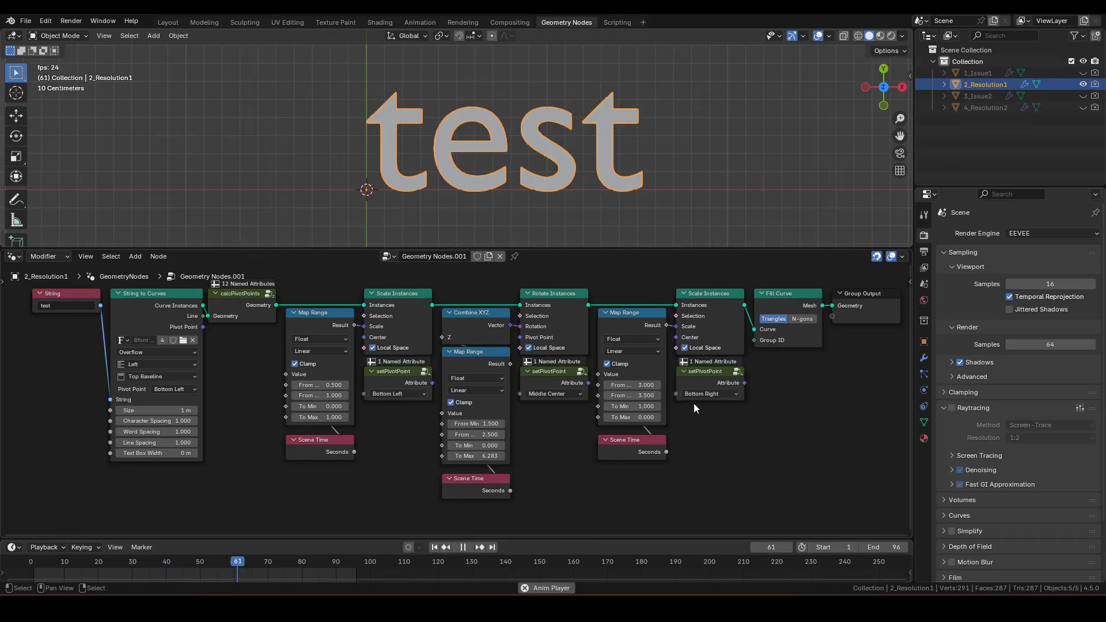
Set the setPivotPoint group to Bottom Right for Rotate Instances and to Middle Right for the last Scale Instances
left_click(573, 393)
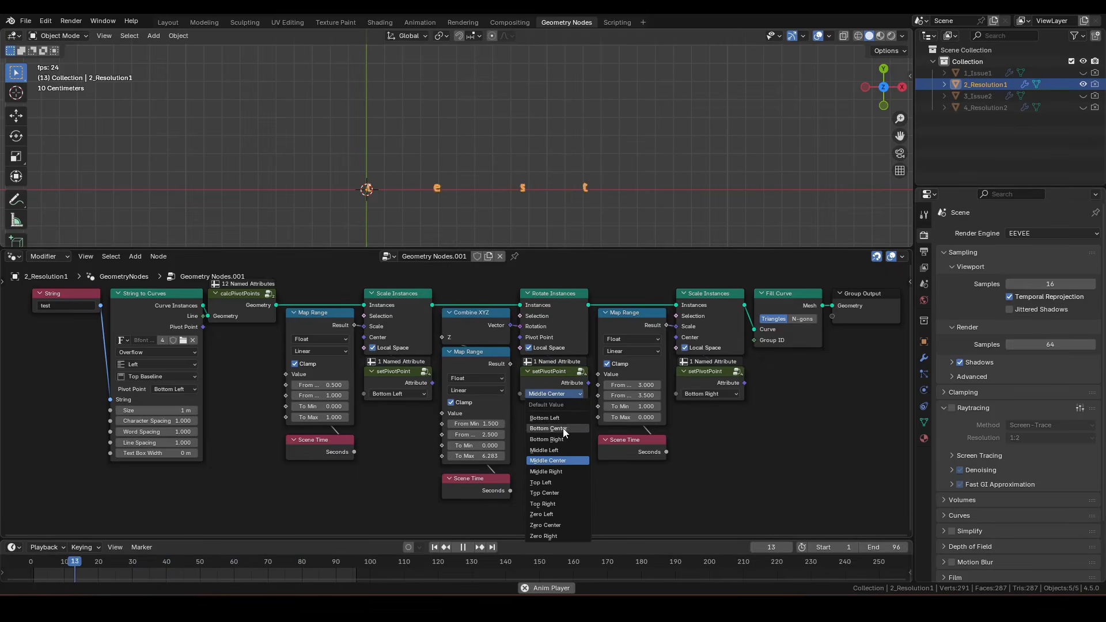
left_click(564, 439)
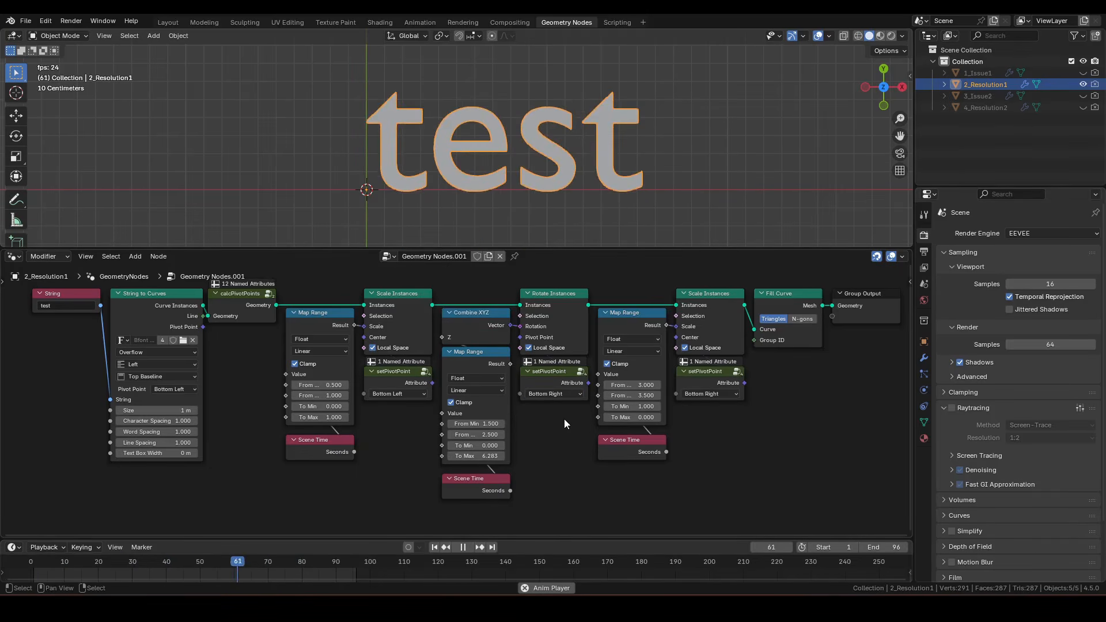
left_click(720, 394)
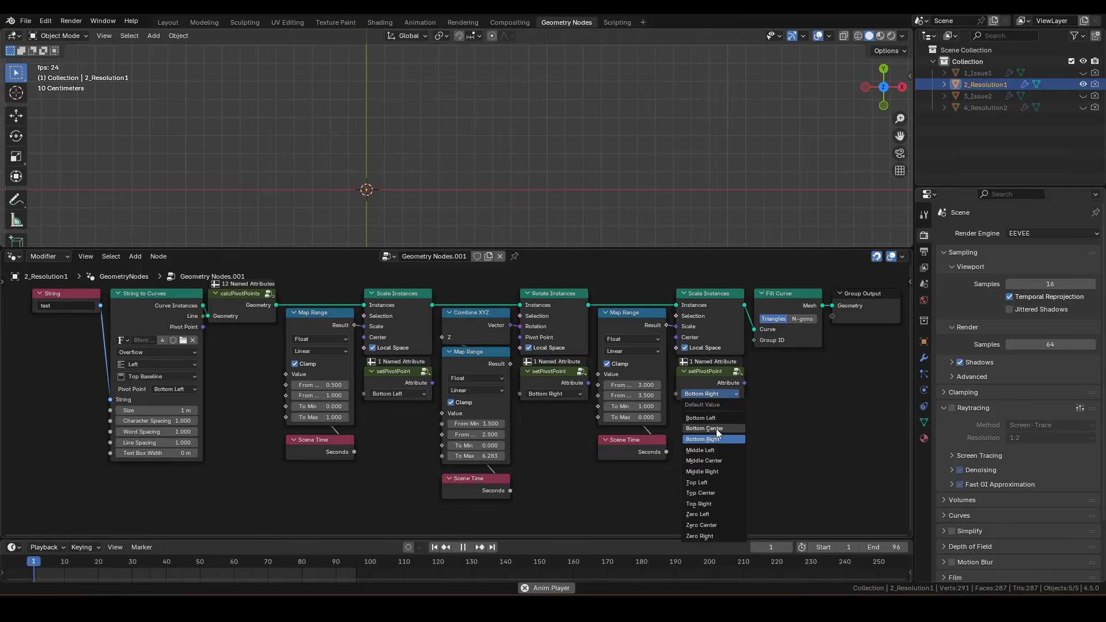
left_click(706, 471)
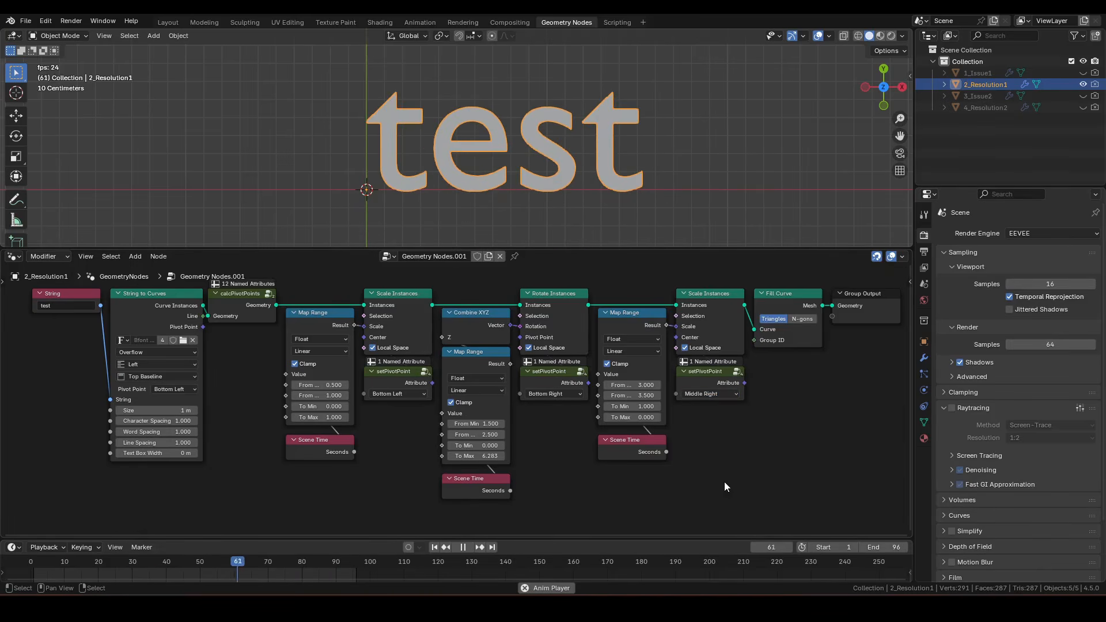
Set the animation's end frame to 48 and play the 3_Issue2 text scaling
left_click(894, 548)
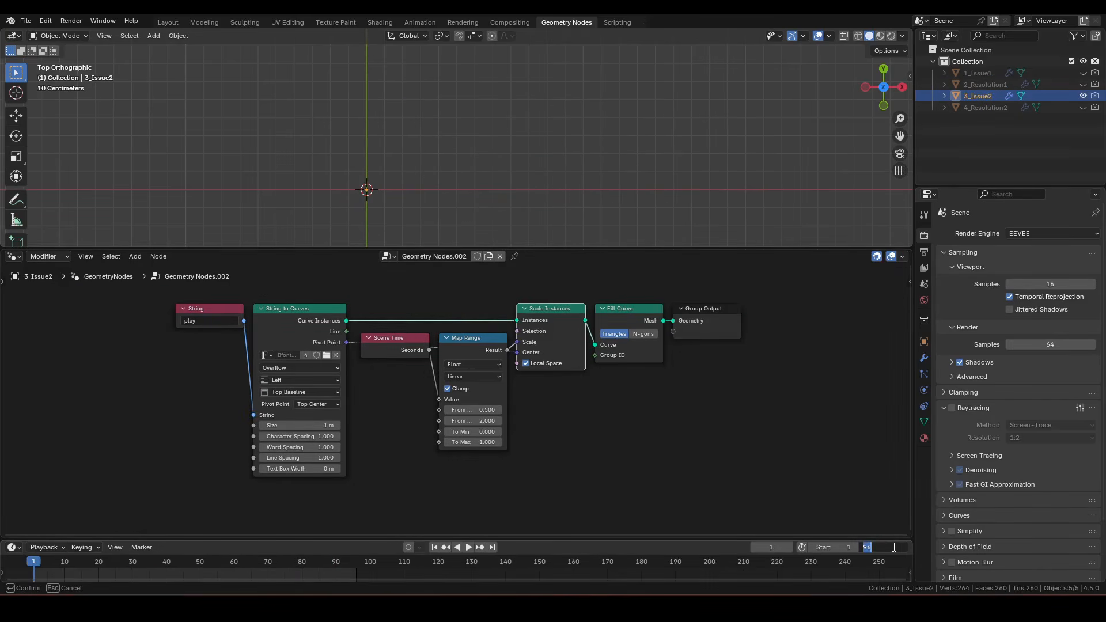
key("Return")
left_click(739, 446)
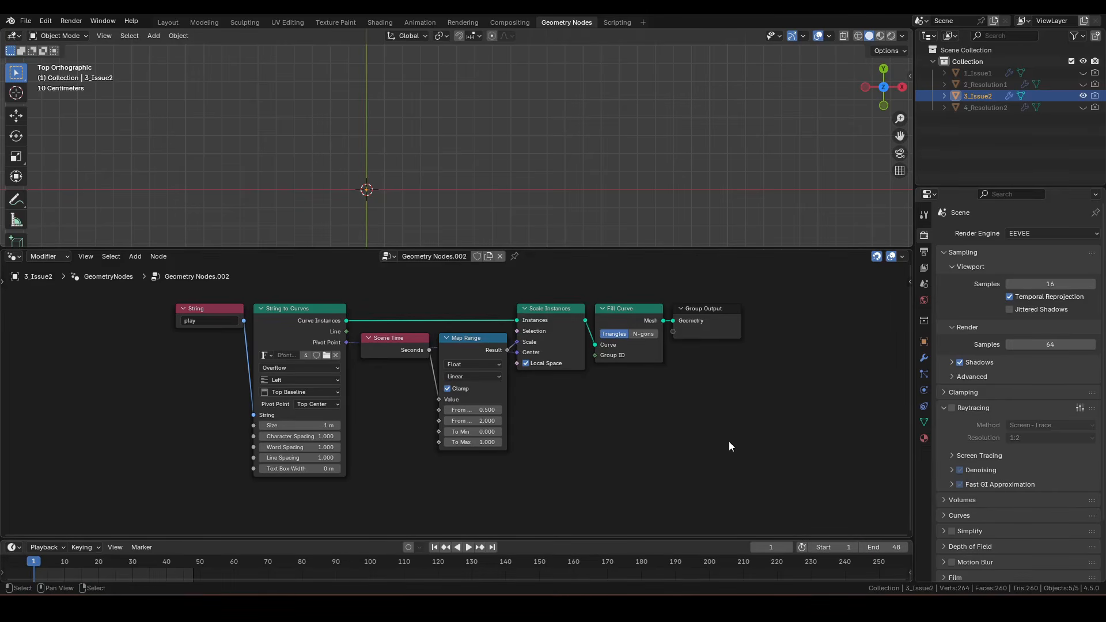
key("space")
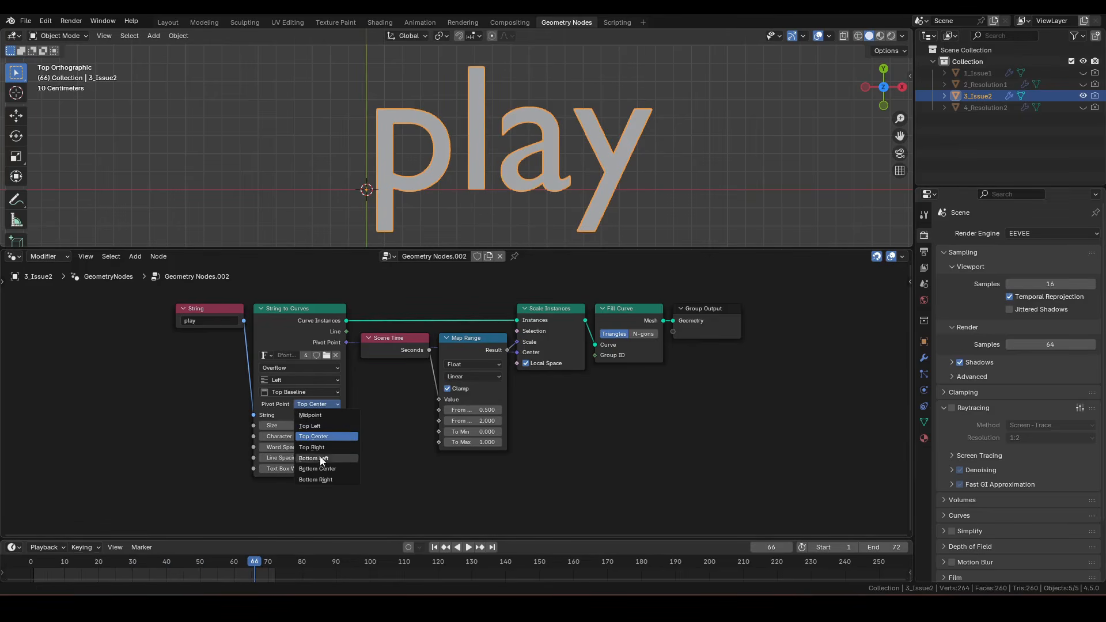
Set the String to Curves pivot point of 3_Issue2 to Bottom Center and play the letter scaling
left_click(340, 426)
key("space")
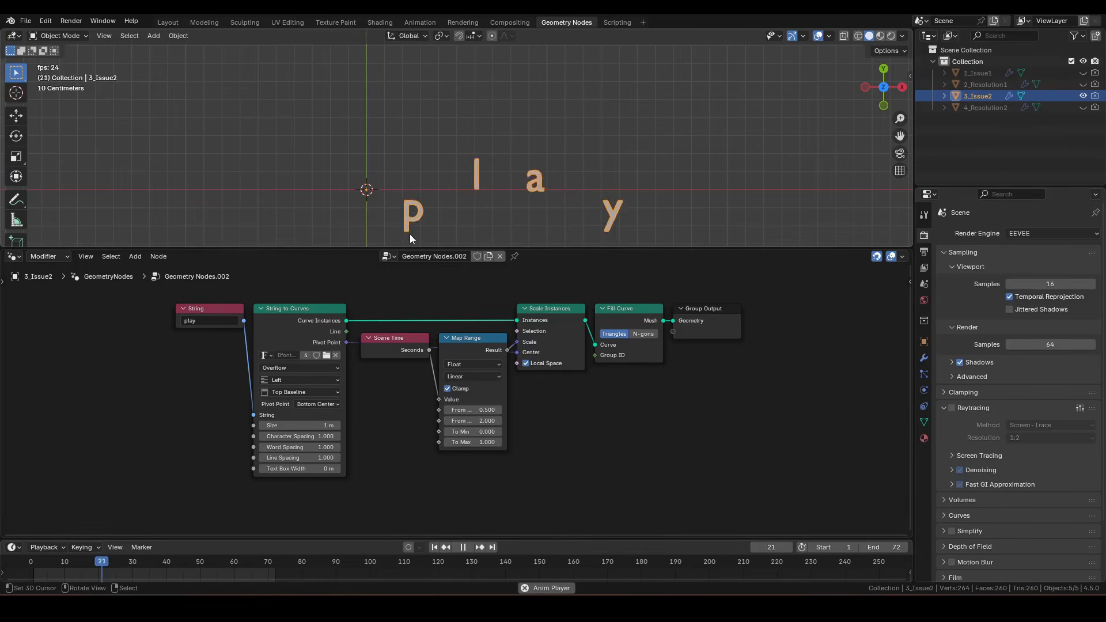
key("space")
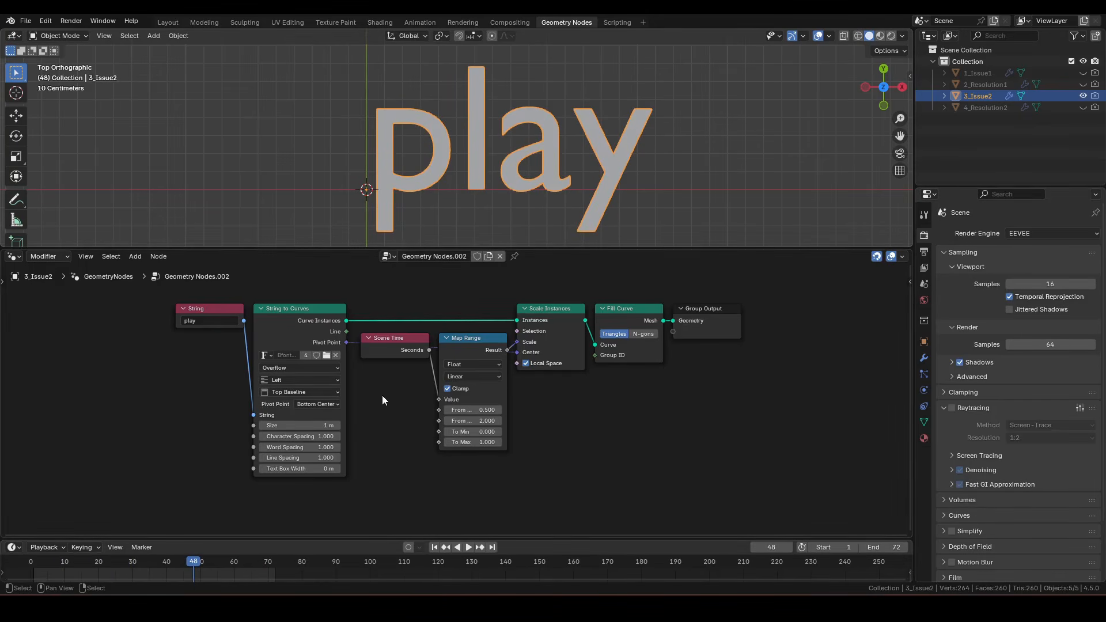
Set the String to Curves pivot point of 3_Issue2 to Midpoint and play the letter scaling
left_click(313, 405)
left_click(320, 420)
key("space")
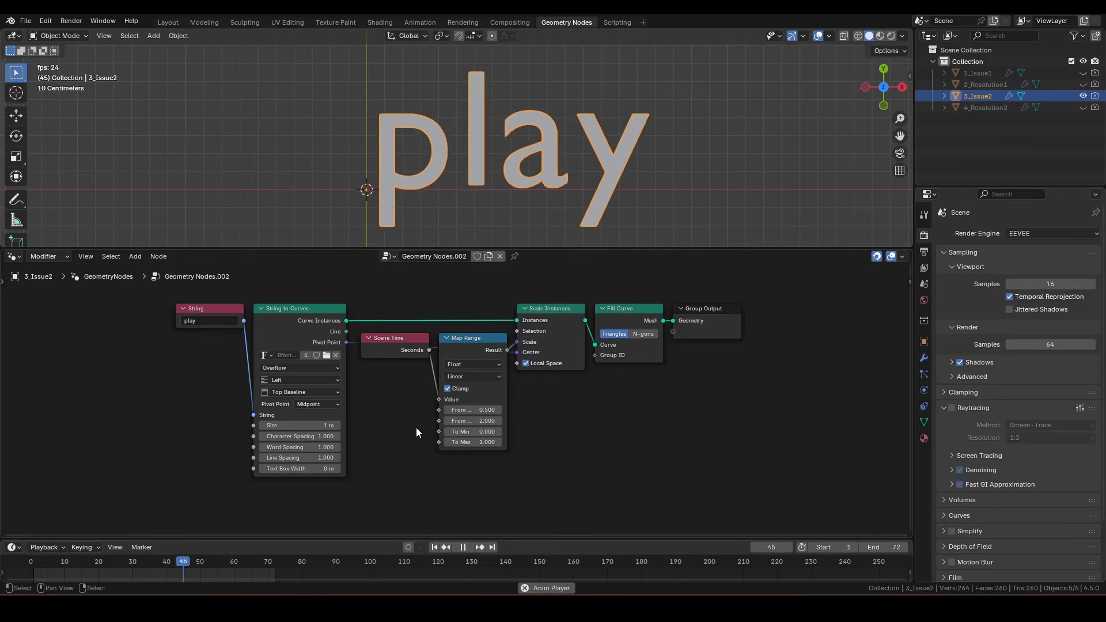
key("space")
Cut the link from Pivot Point to the Scale Instances Center and replay the animation from the first frame
scroll(317, 404, "down", 2, "ctrl")
right_click_drag(356, 330, 361, 364, "ctrl")
key("shift+Left")
key("space")
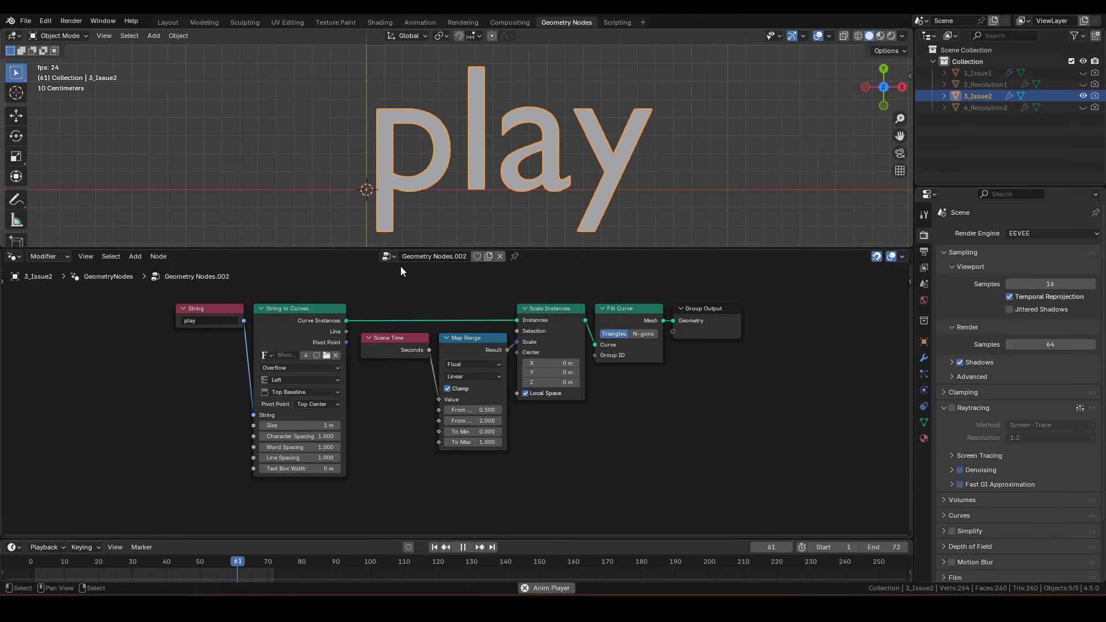
key("space")
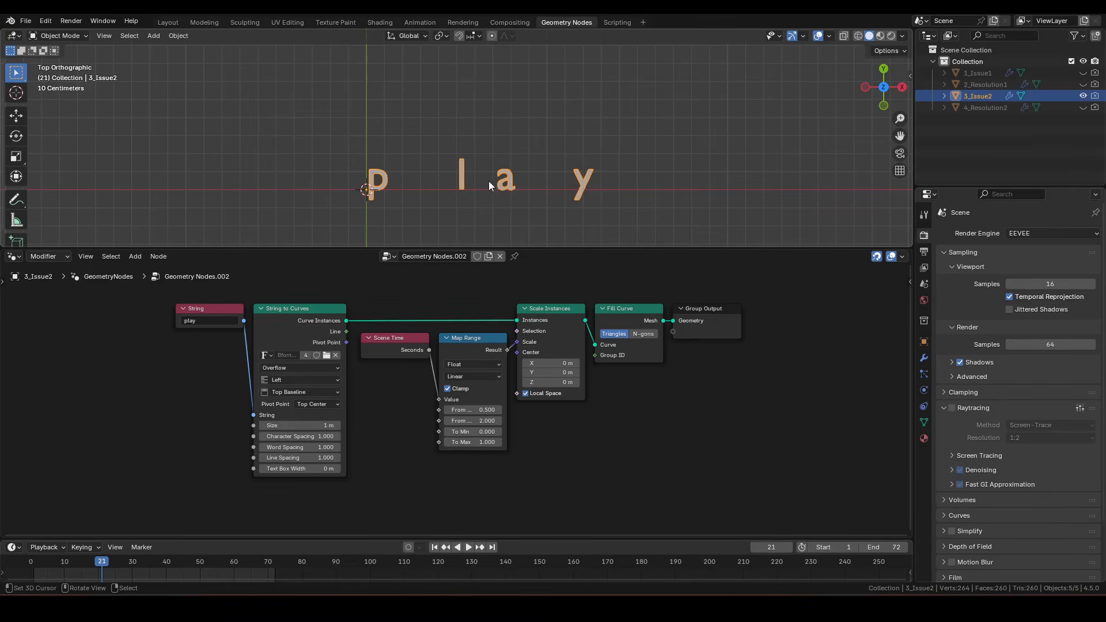
Select 4_Resolution2 and play its animation from the first frame to examine scaling from the Zero Center pivot
left_click(986, 107)
key("shift+Left")
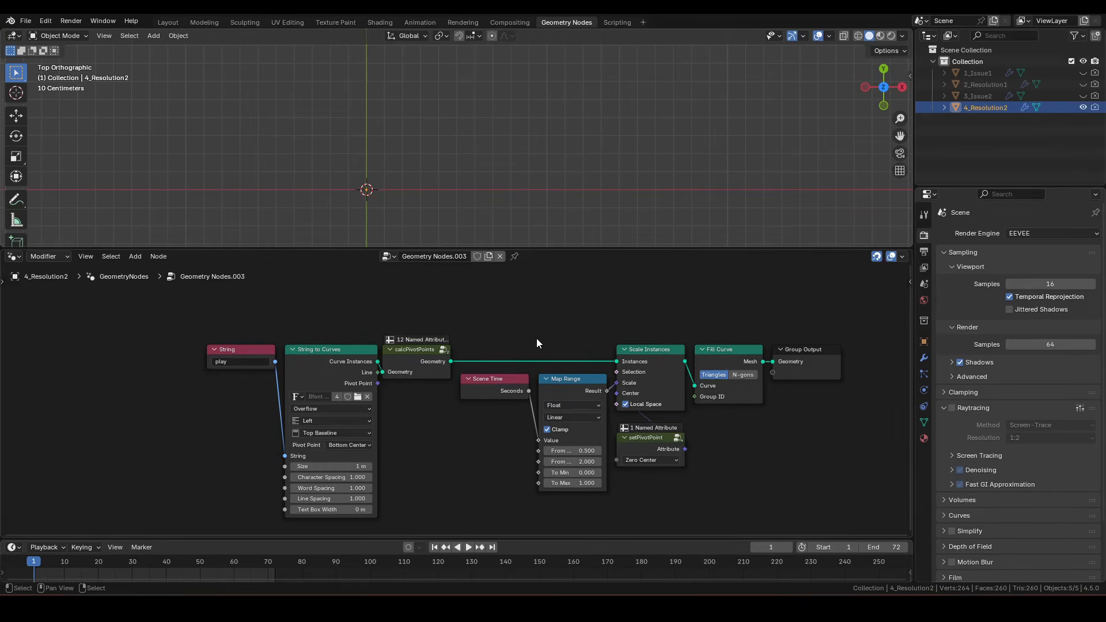
key("space")
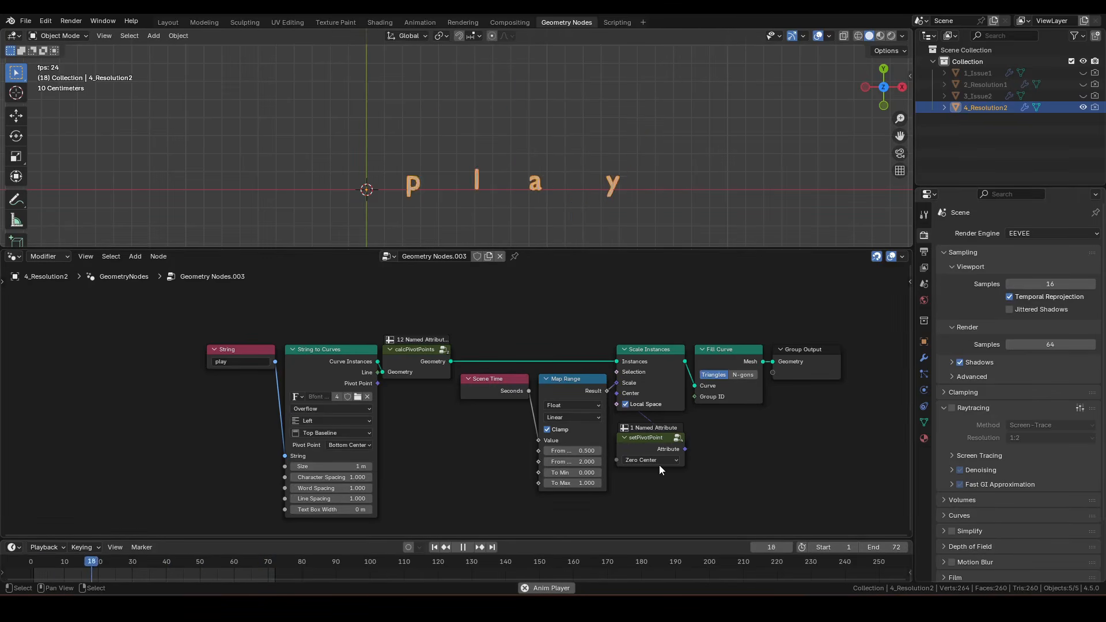
key("space")
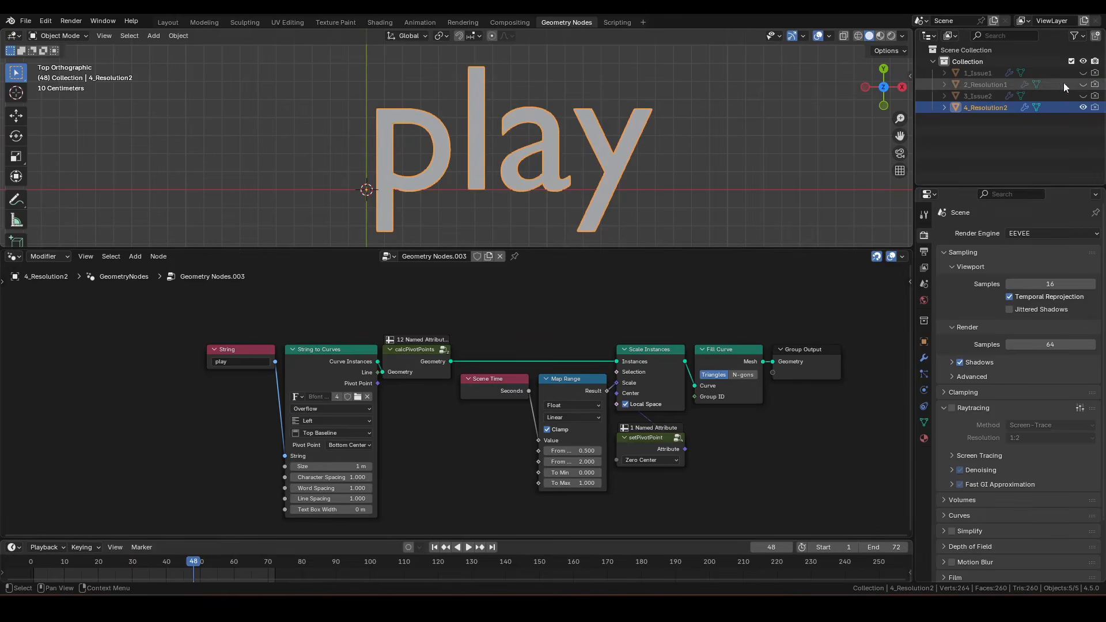
Show and select 3_Issue2 alongside 4_Resolution2 to compare how their letters scale during playback
left_click(1083, 96)
left_click(980, 96)
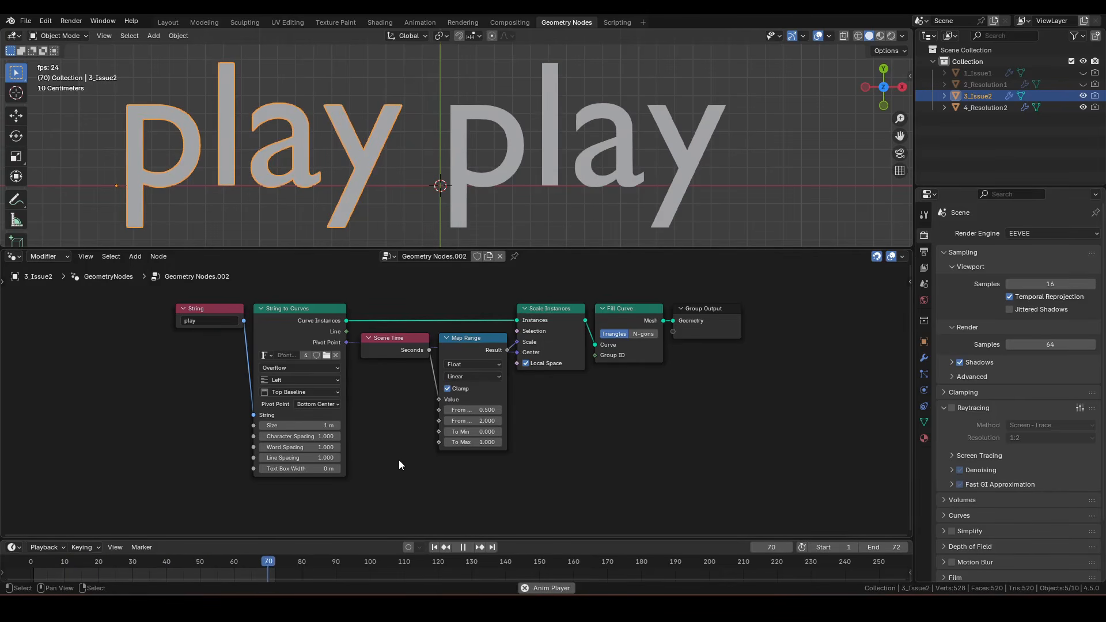
key("space")
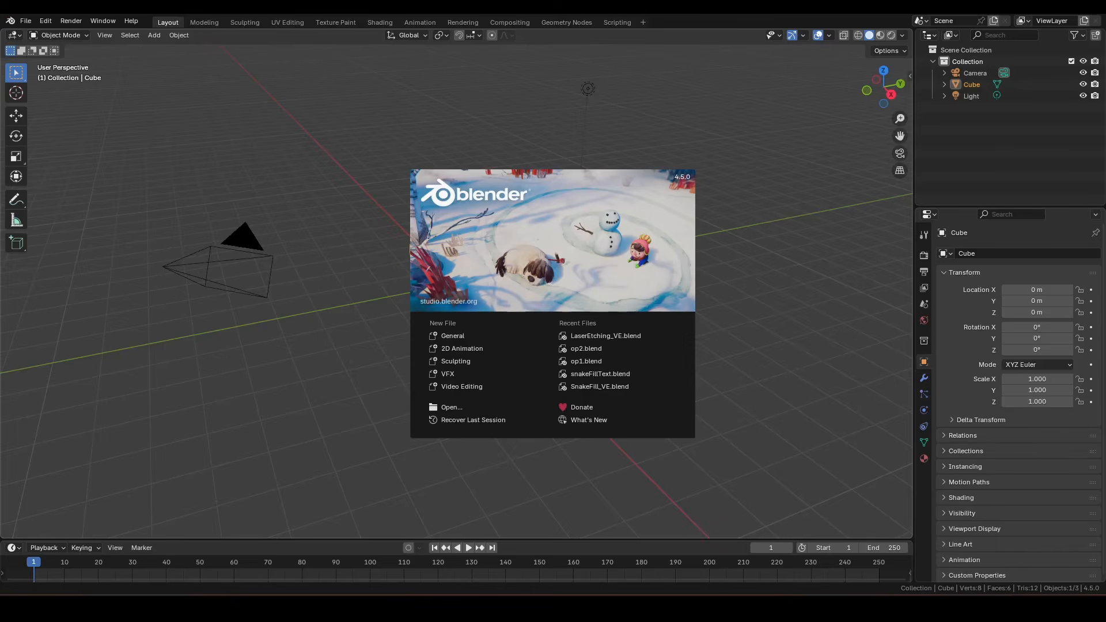
Dismiss the splash screen of the new default scene
left_click(523, 154)
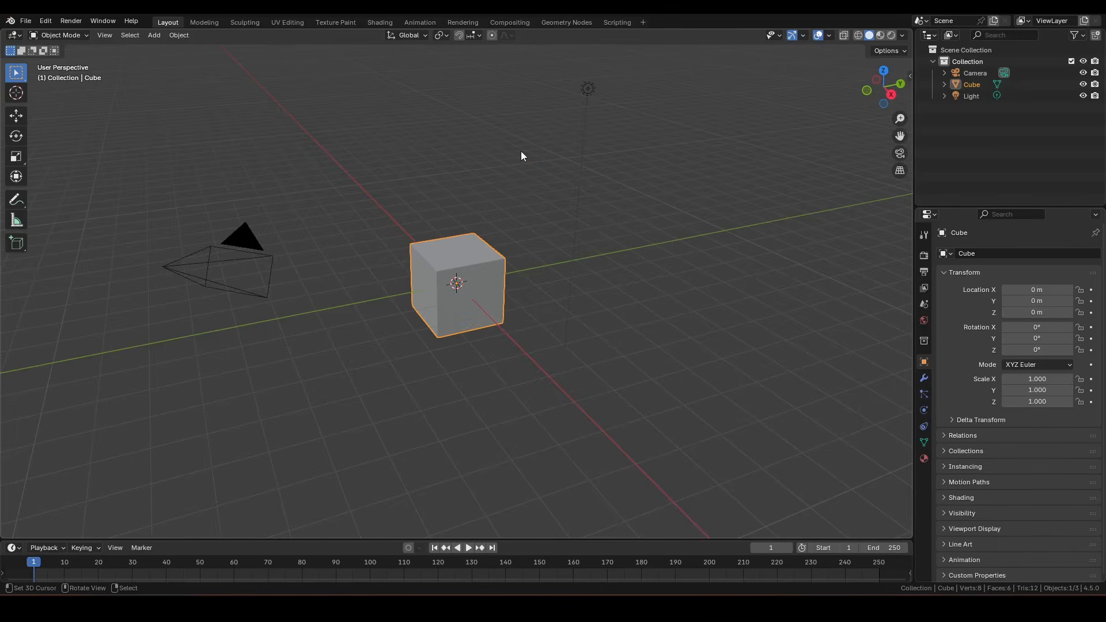
Switch to the Geometry Nodes workspace and delete all default objects from the scene
left_click(573, 22)
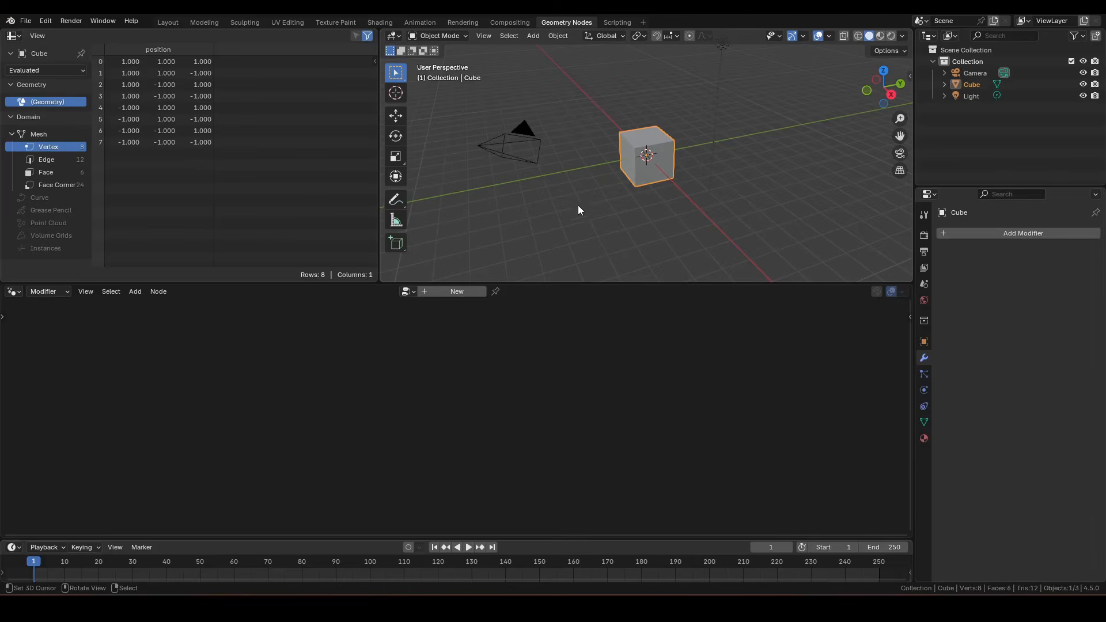
key("a")
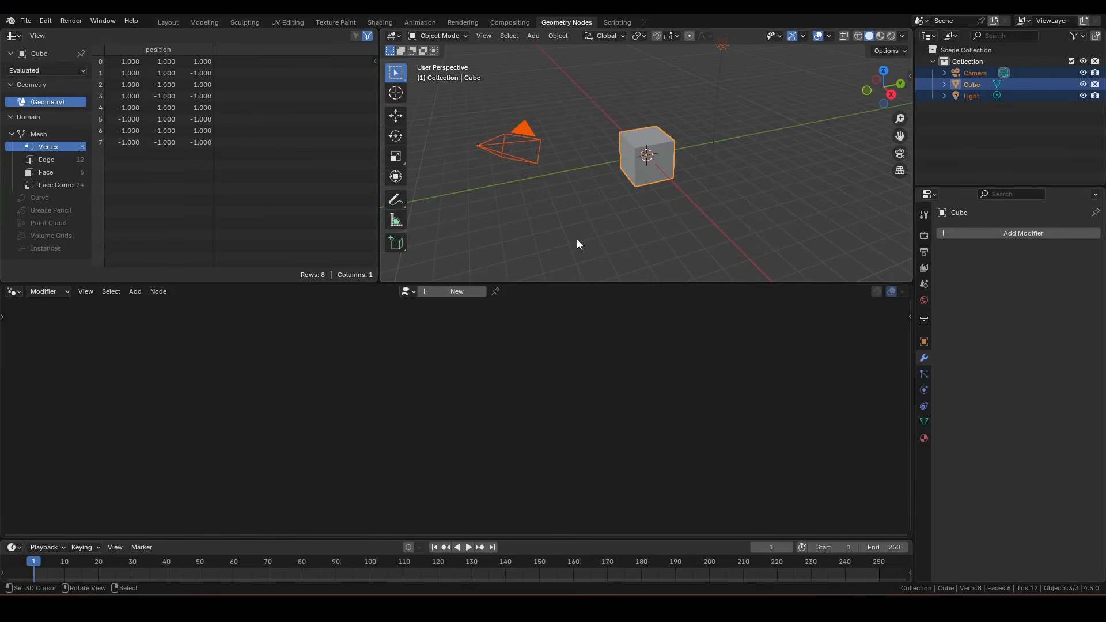
key("x")
left_click(578, 242)
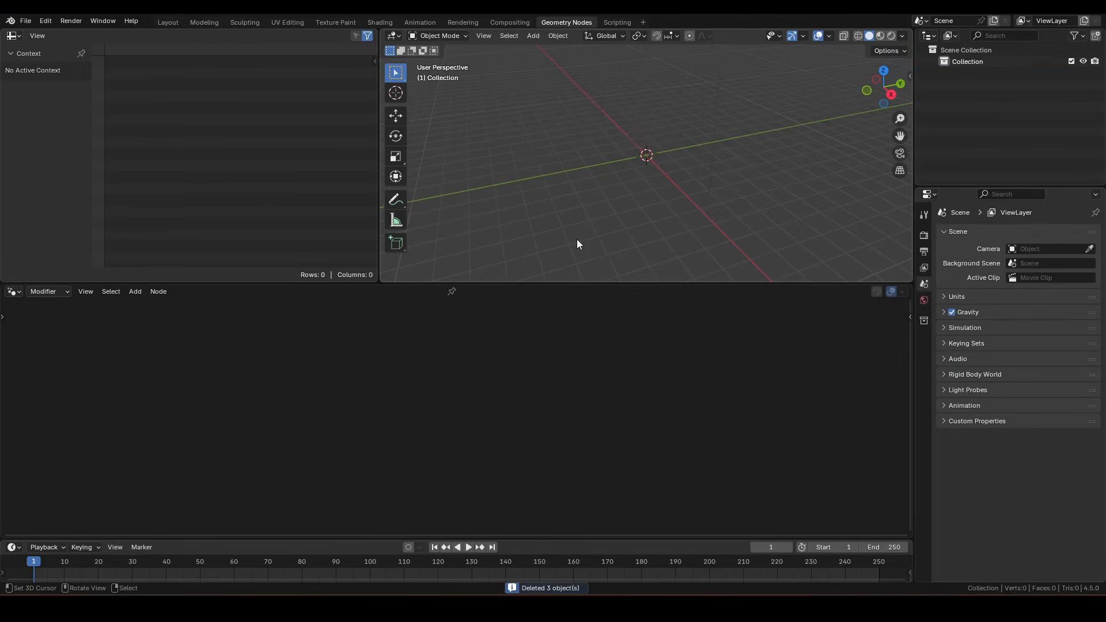
Add a mesh plane at the origin and view it from the top
key("shift+a")
mouse_move(526, 254)
left_click(642, 254)
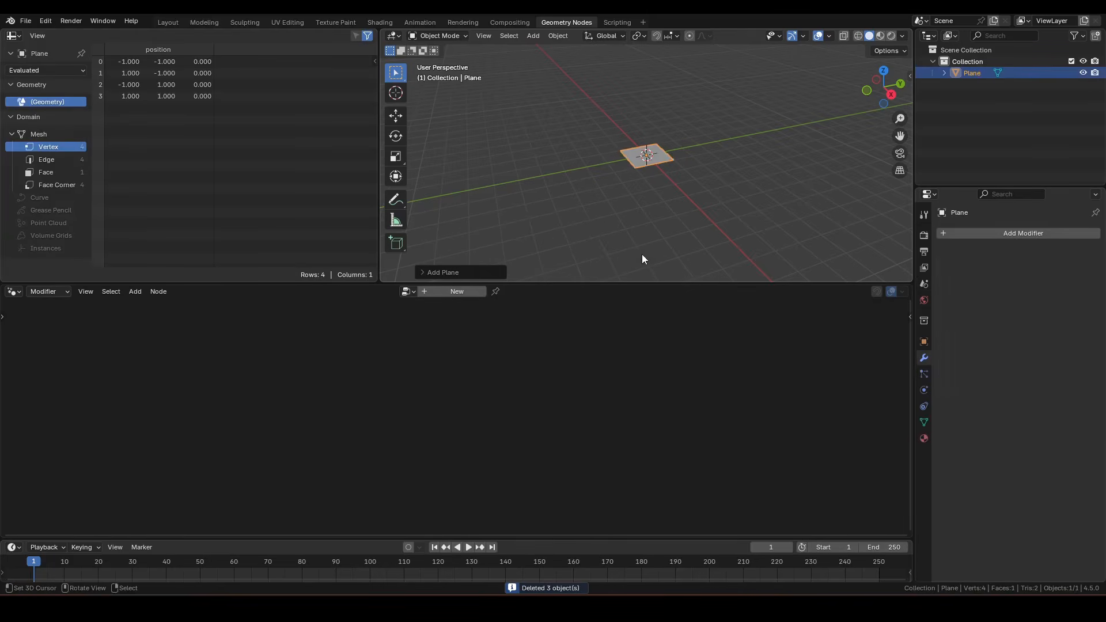
key("KP_7")
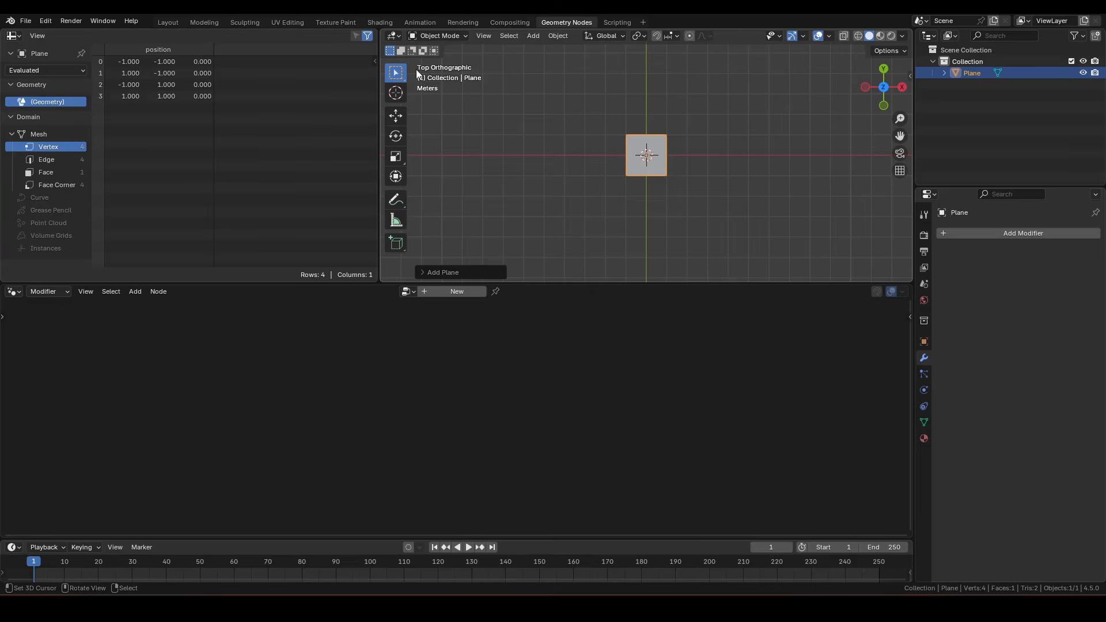
Enlarge the node editor, create a new geometry node tree on the plane and delete its Group Input node
left_click_drag(563, 283, 479, 203)
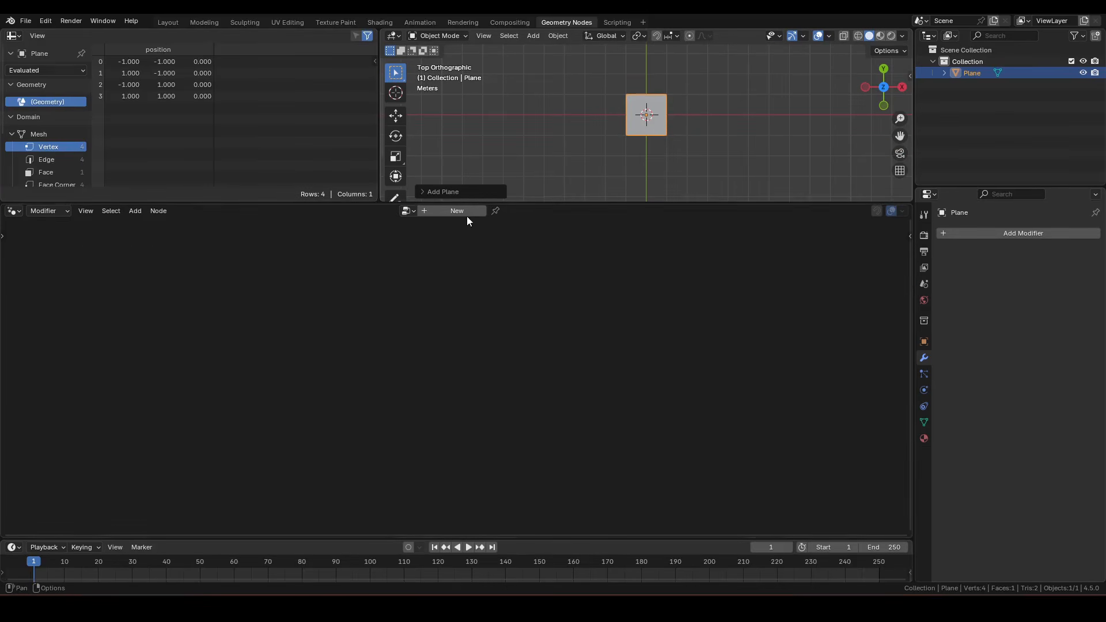
left_click(467, 216)
left_click_drag(198, 327, 392, 466)
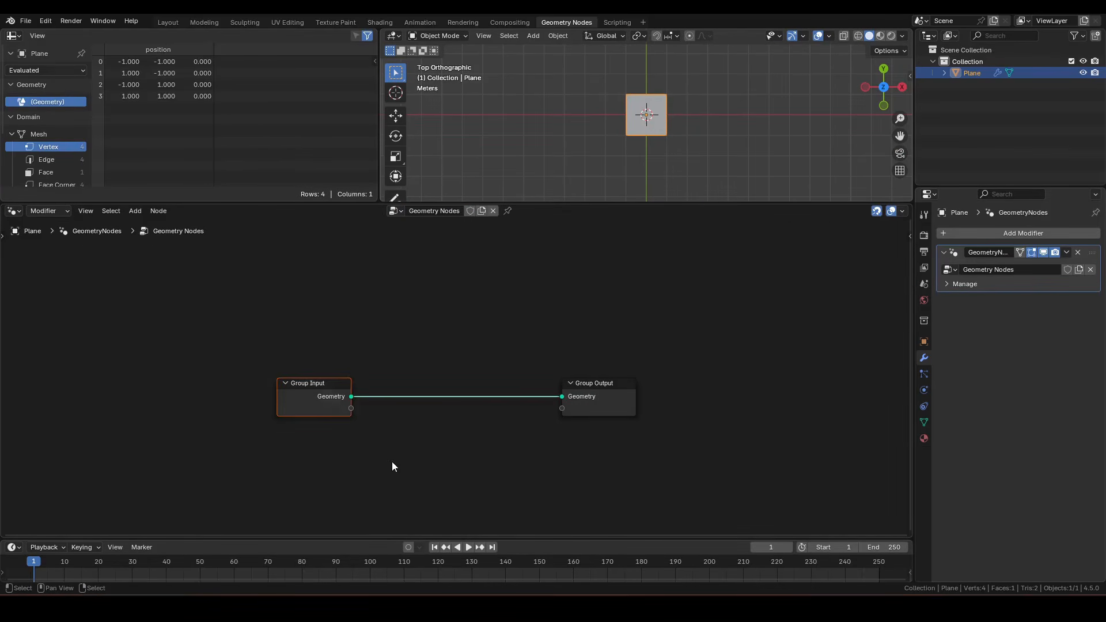
key("x")
Add a String node in place of the removed input node and set its text to "p"
key("F3")
type("st")
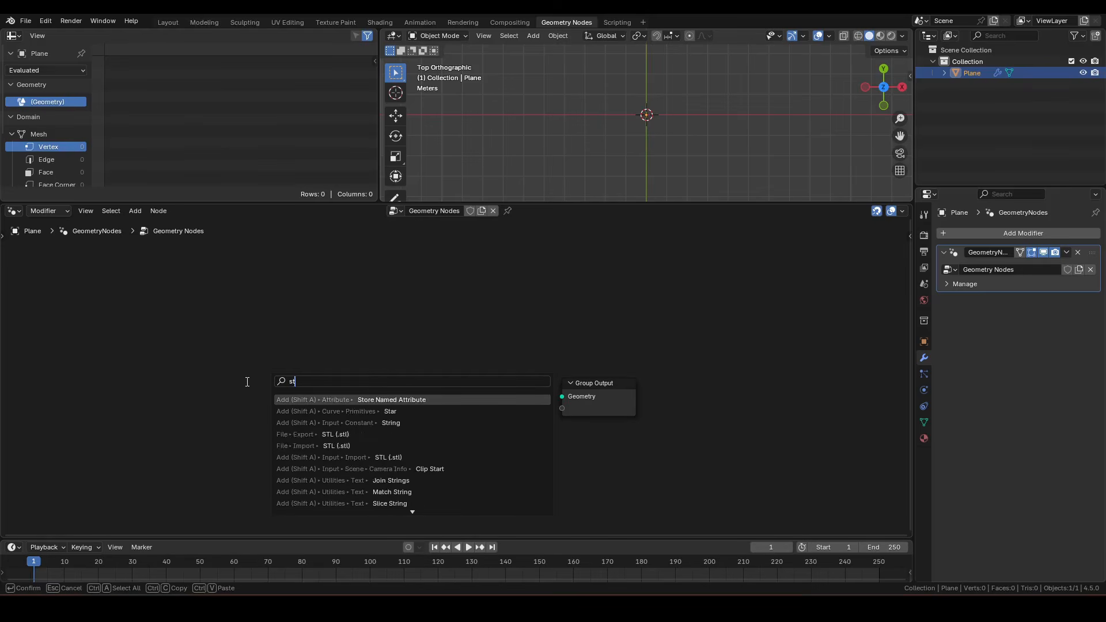
type("ring")
key("Return")
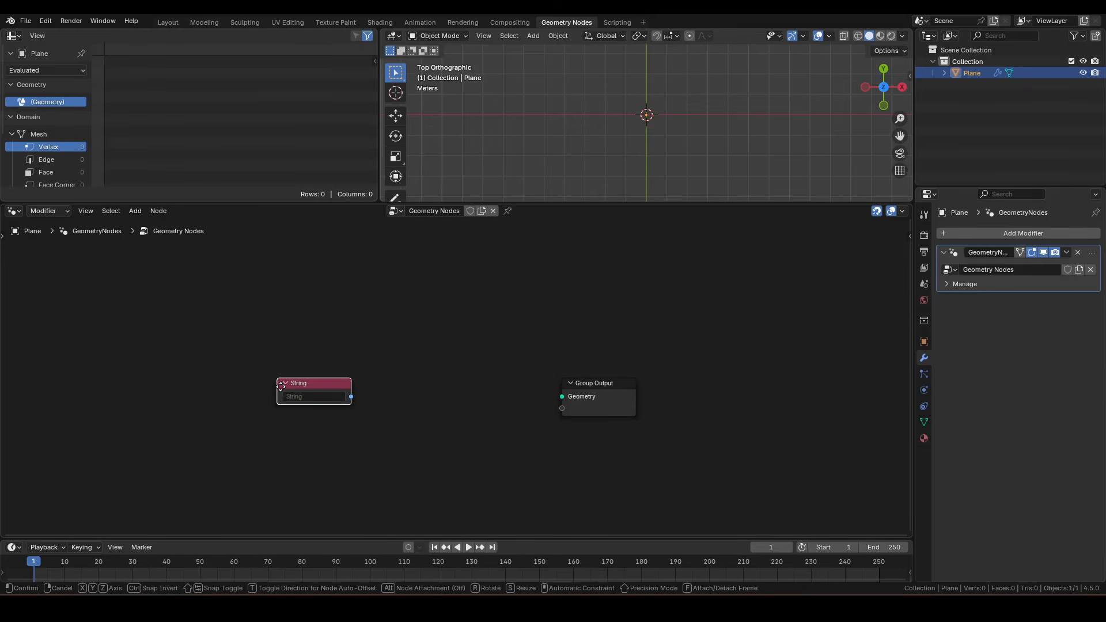
left_click(281, 386)
left_click(299, 397)
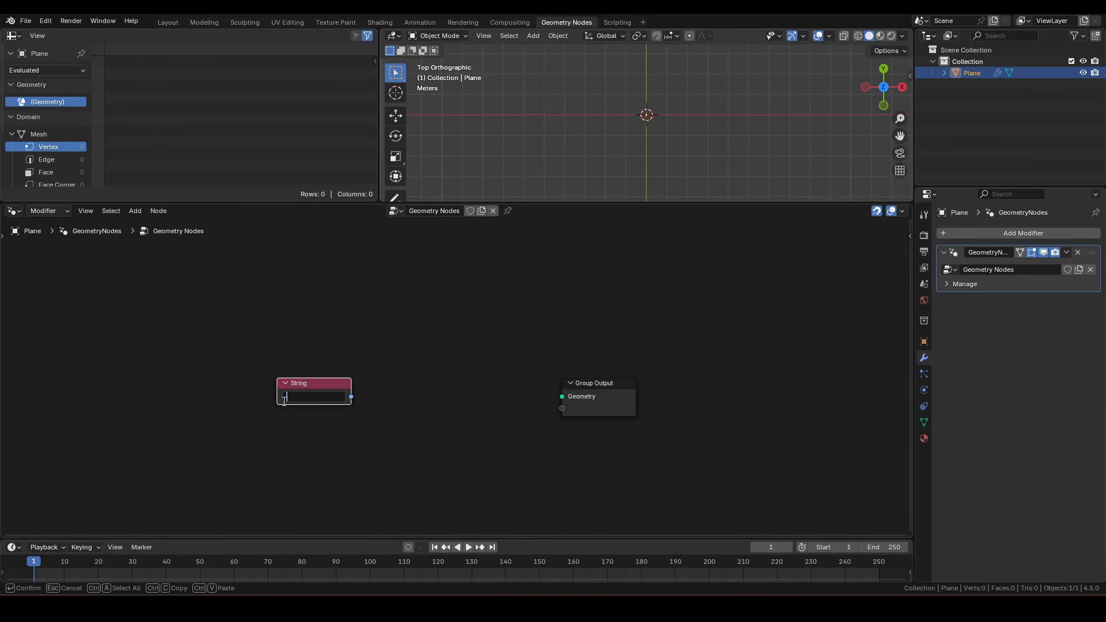
type("p")
key("Return")
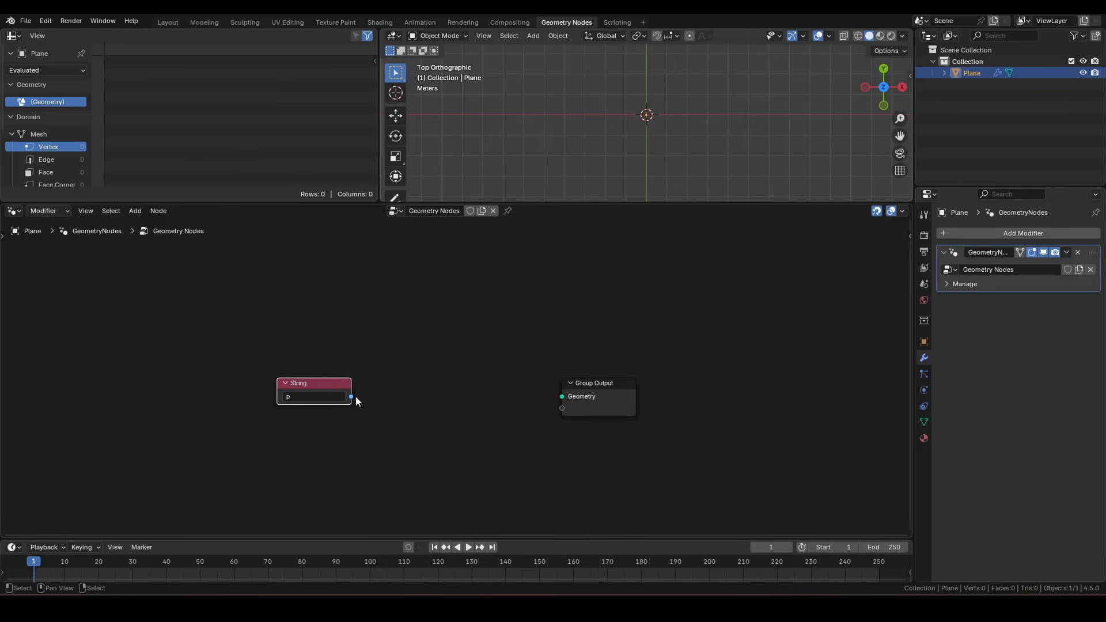
Feed the String into a new String to Curves node and connect its Curve Instances to the Group Output
left_click_drag(353, 397, 367, 392)
type("stc")
left_click(393, 429)
left_click(384, 422)
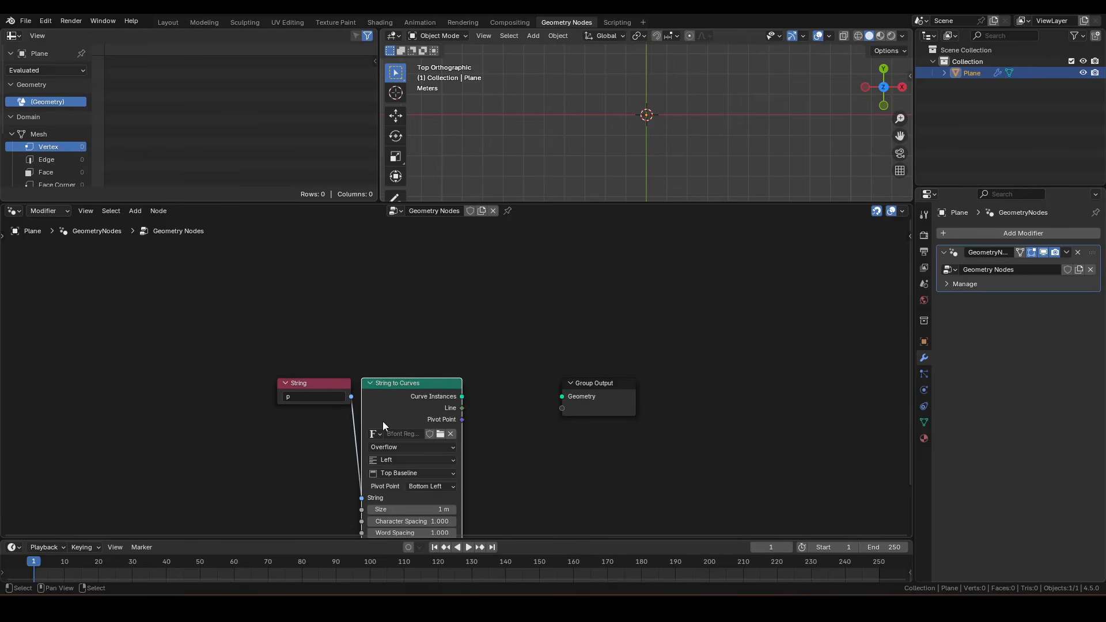
left_click_drag(463, 396, 562, 397)
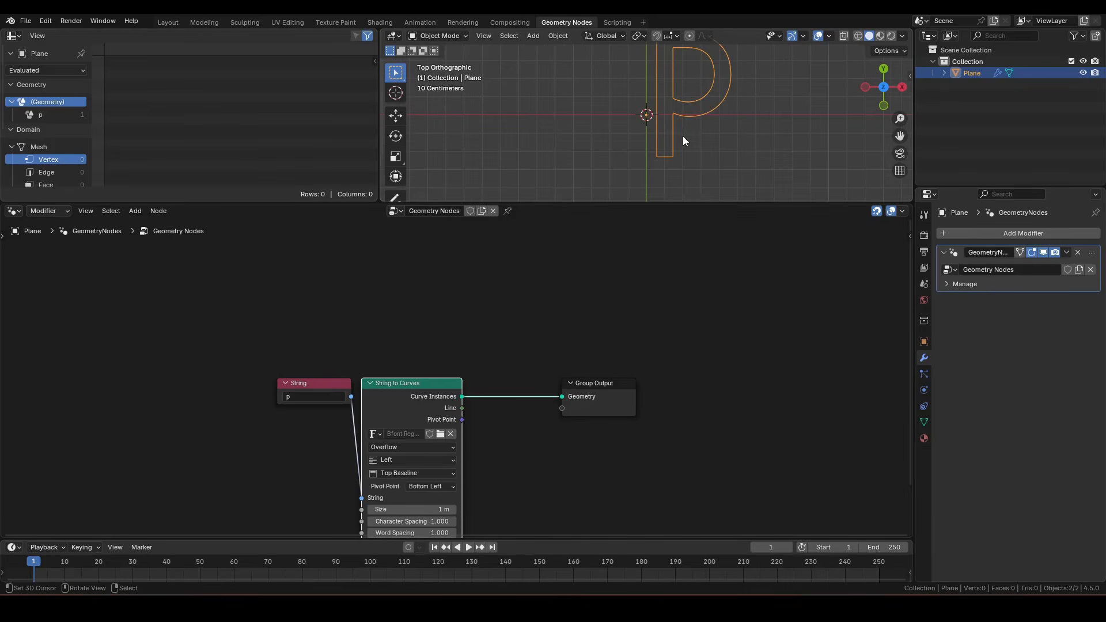
middle_click_drag(684, 137, 704, 173, "shift")
Make room before the Group Output and branch Curve Instances through new Realize Instances and Bounding Box nodes
left_click_drag(540, 339, 702, 461)
left_click_drag(610, 403, 779, 403)
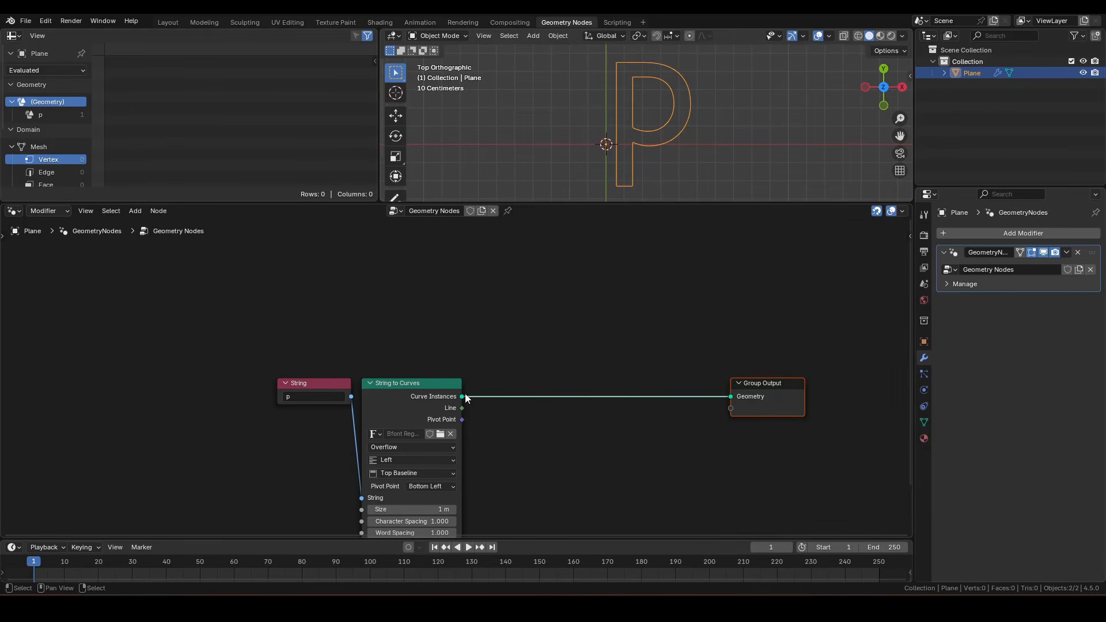
left_click_drag(463, 397, 501, 321)
type("rea")
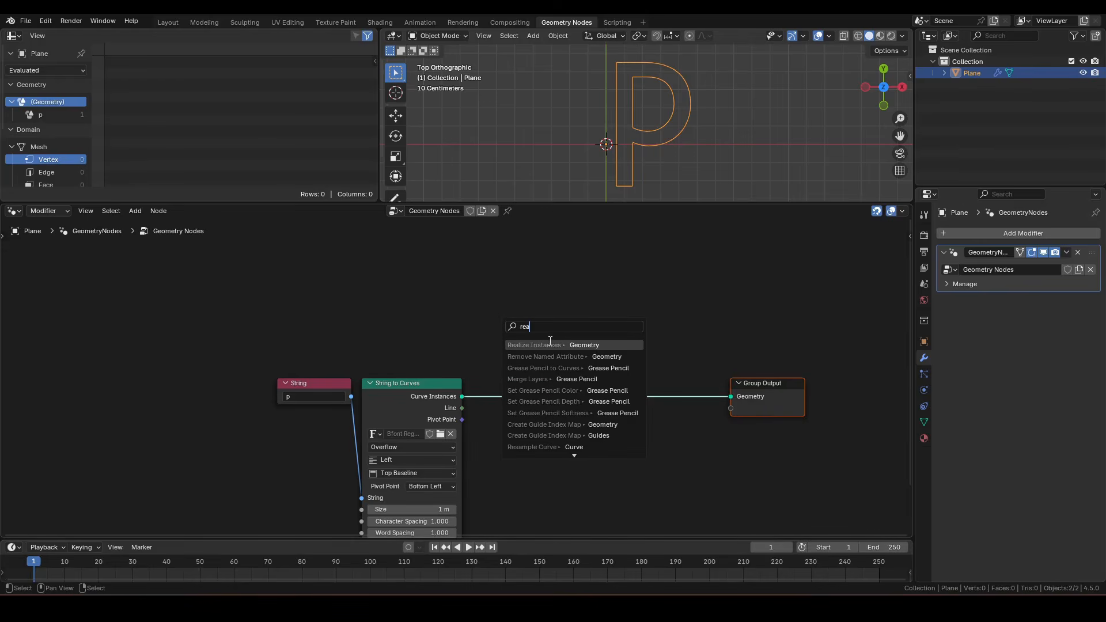
left_click(550, 343)
left_click_drag(552, 280, 594, 282)
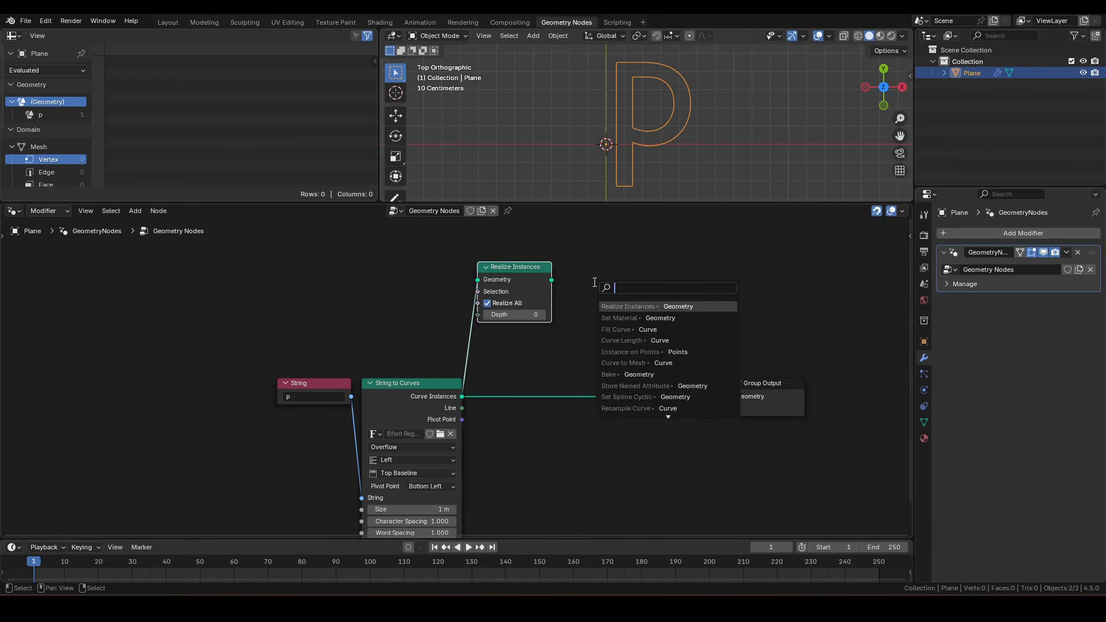
type("bb")
left_click(618, 306)
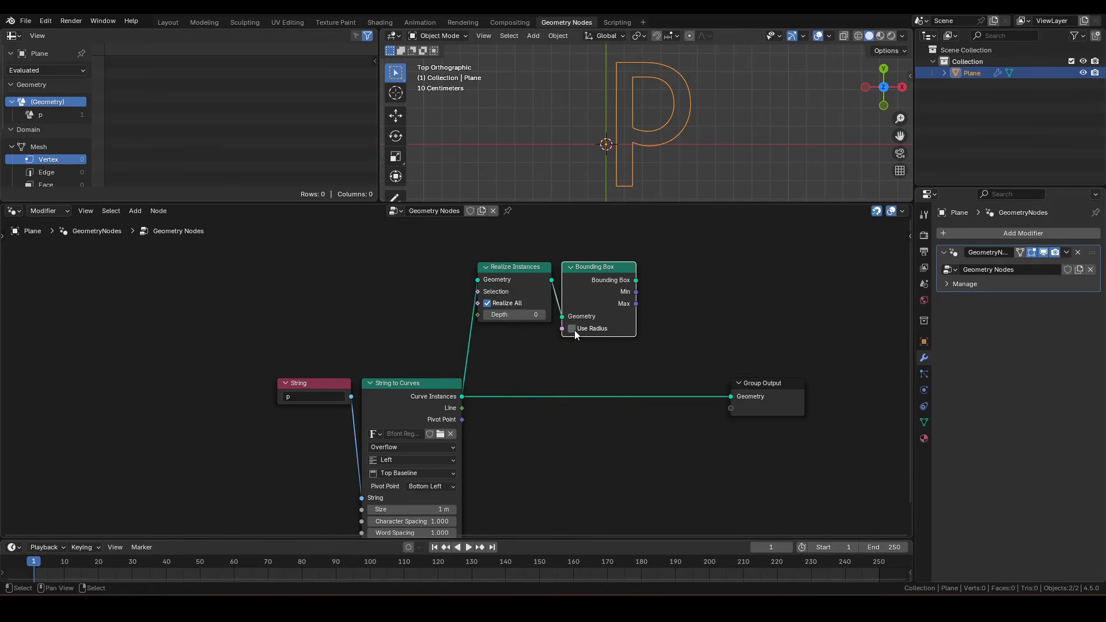
Join the Bounding Box with the Curve Instances before the Group Output and display the viewport in wireframe
right_click_drag(406, 413, 625, 291, "ctrl+shift")
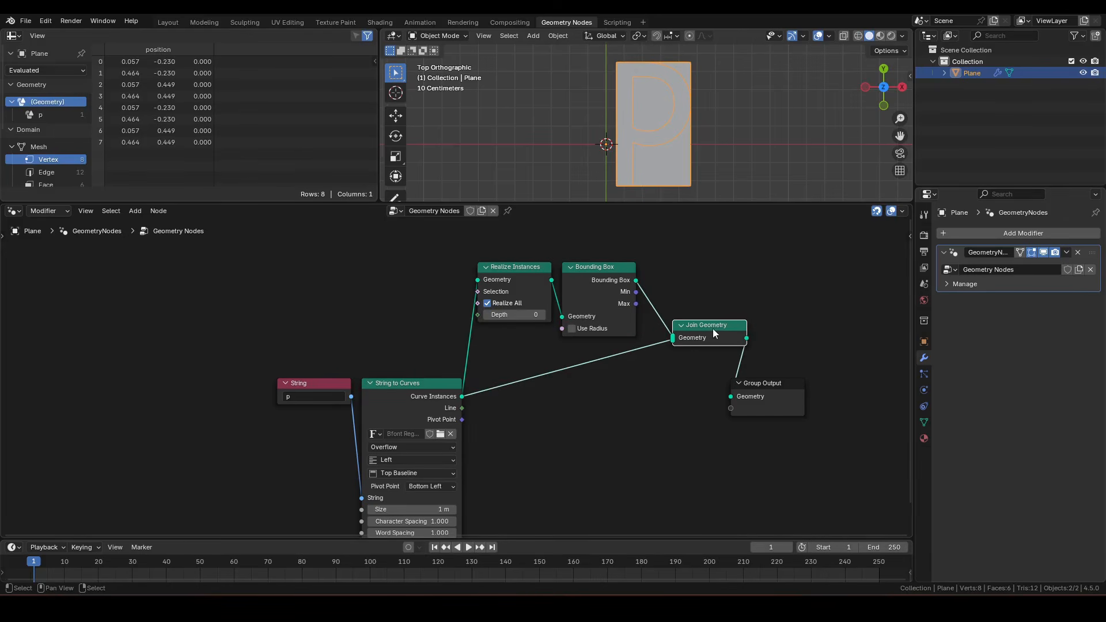
left_click_drag(689, 330, 664, 388)
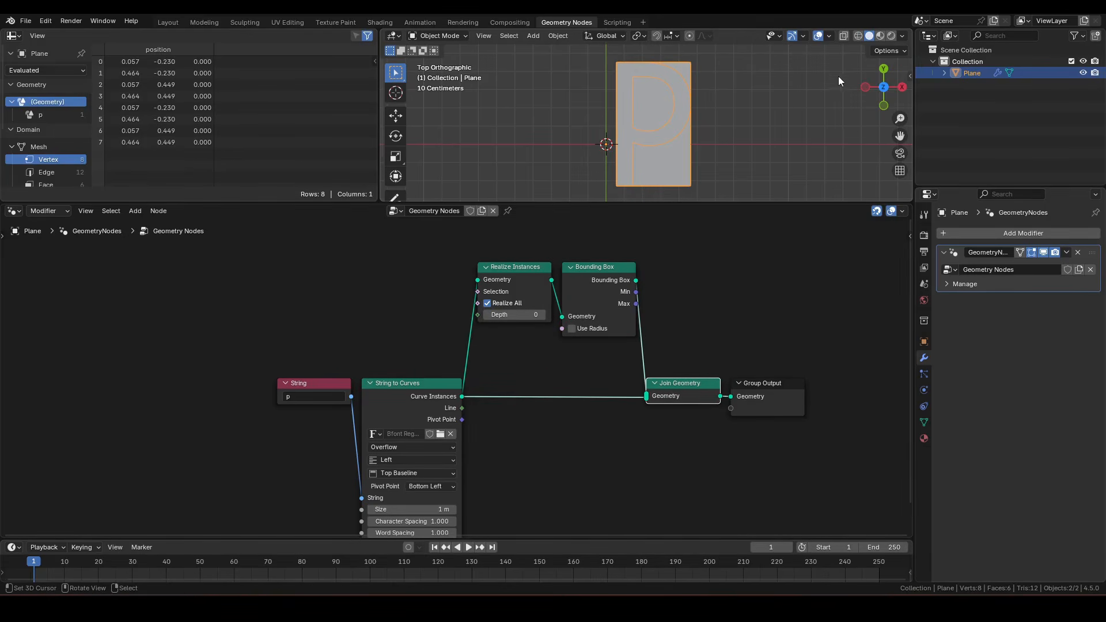
left_click(859, 35)
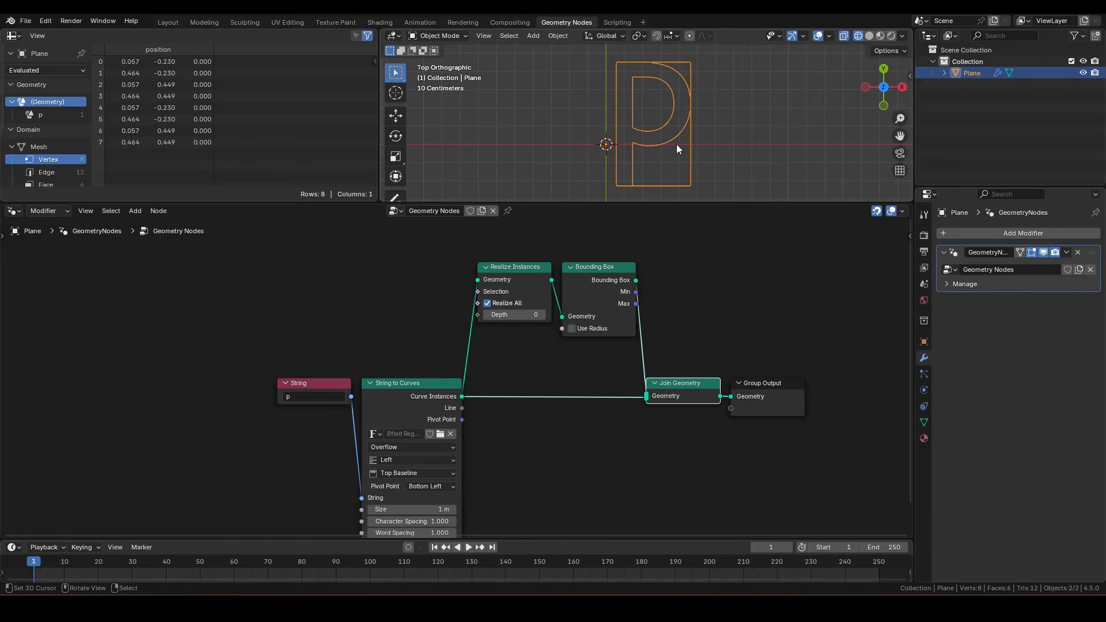
Maximize the 3D viewport and annotate circles on the bounding box's three bottom points, its centre and its three top points
key("ctrl+space")
scroll(668, 283, "up", 2)
middle_click_drag(689, 293, 692, 271, "shift")
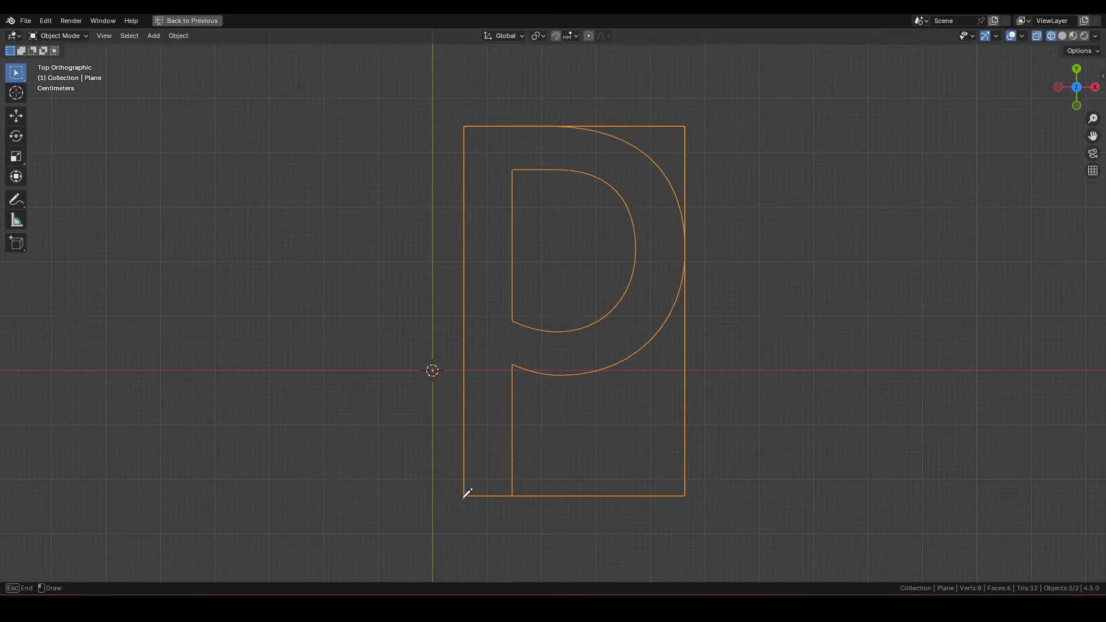
left_click_drag(465, 495, 471, 495)
left_click_drag(563, 494, 566, 495)
left_click_drag(687, 491, 686, 491)
key("Escape")
left_click_drag(567, 294, 563, 303)
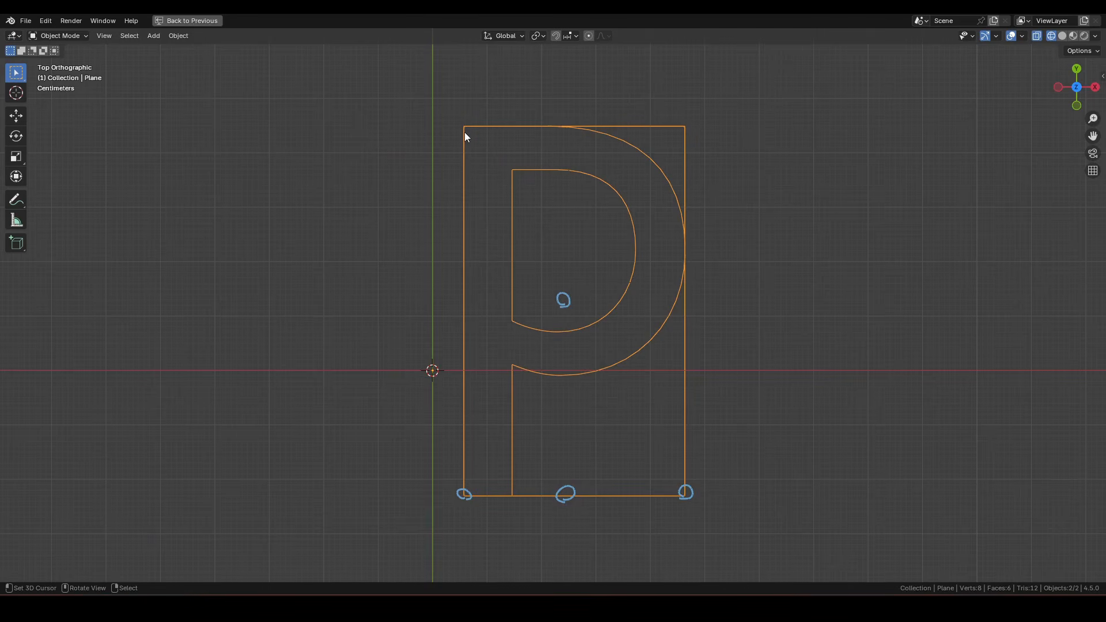
mouse_move(465, 133)
left_mouse_down()
mouse_move(459, 124)
mouse_move(468, 132)
left_mouse_up()
mouse_move(573, 129)
left_mouse_down()
mouse_move(568, 122)
mouse_move(577, 128)
left_mouse_up()
mouse_move(687, 130)
left_mouse_down()
mouse_move(681, 118)
mouse_move(677, 137)
left_mouse_up()
Annotate crosses at the bounding box's middle left and middle right, and at the left, centre and right of the baseline
mouse_move(458, 290)
left_mouse_down()
mouse_move(471, 306)
mouse_move(456, 306)
left_mouse_up()
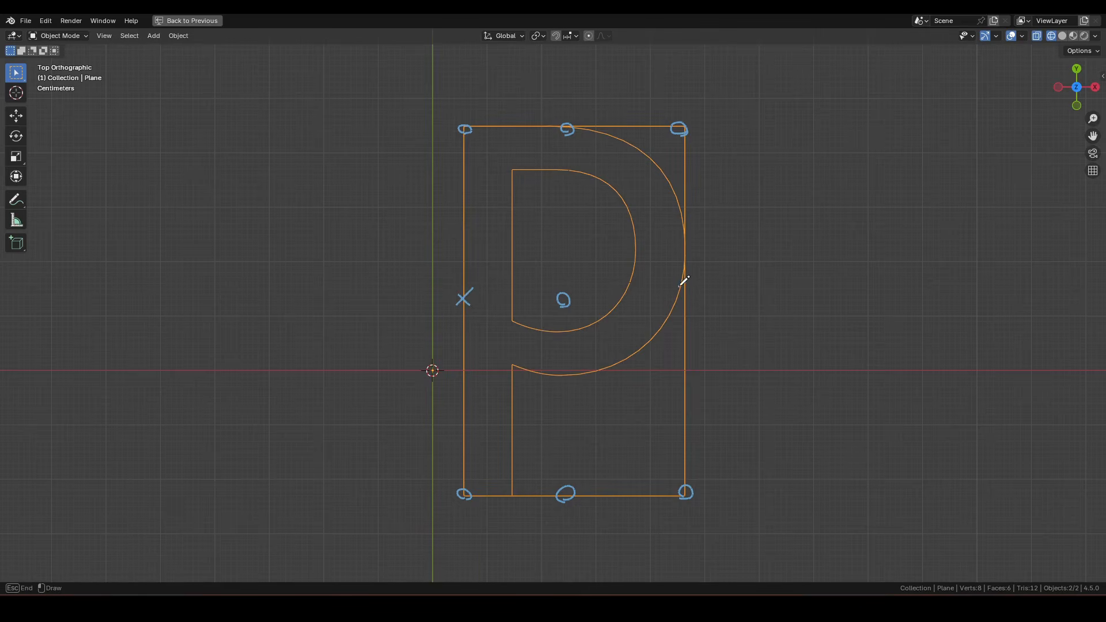
mouse_move(680, 288)
left_mouse_down()
mouse_move(691, 298)
mouse_move(675, 306)
left_mouse_up()
mouse_move(460, 371)
left_mouse_down()
mouse_move(472, 376)
mouse_move(458, 381)
left_mouse_up()
mouse_move(559, 366)
left_mouse_down()
mouse_move(578, 382)
mouse_move(562, 381)
left_mouse_up()
left_click_drag(682, 363, 692, 380)
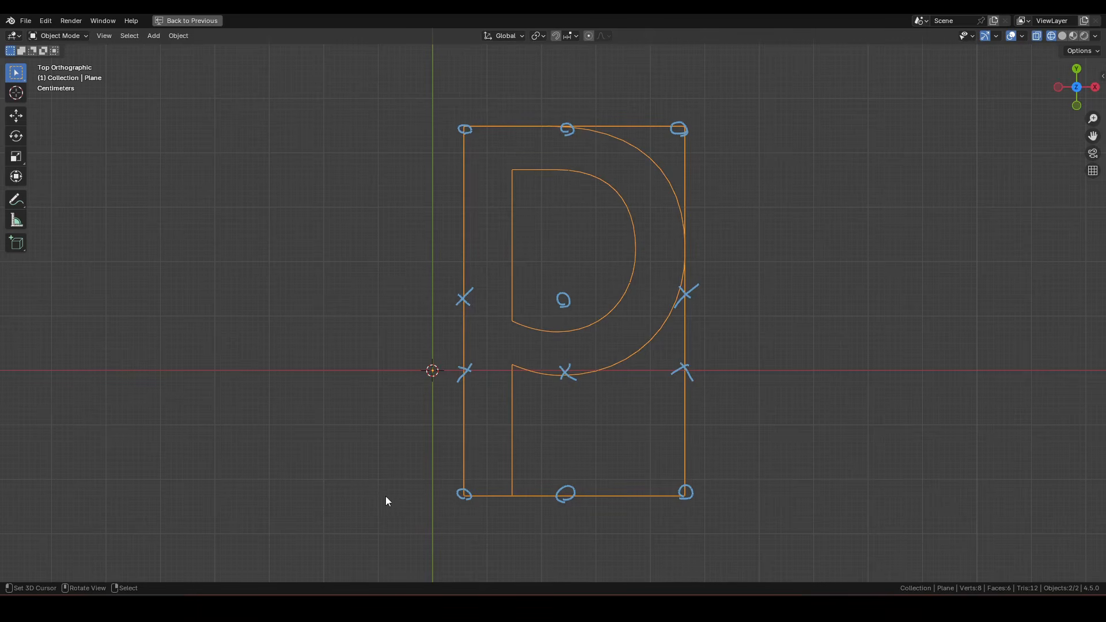
Draw an upward arrow beside the letter and label the pivot rows B, M, T and Z
mouse_move(365, 499)
left_mouse_down()
mouse_move(365, 355)
mouse_move(371, 372)
left_mouse_up()
mouse_move(415, 484)
left_mouse_down()
mouse_move(413, 504)
mouse_move(430, 491)
mouse_move(414, 503)
left_mouse_up()
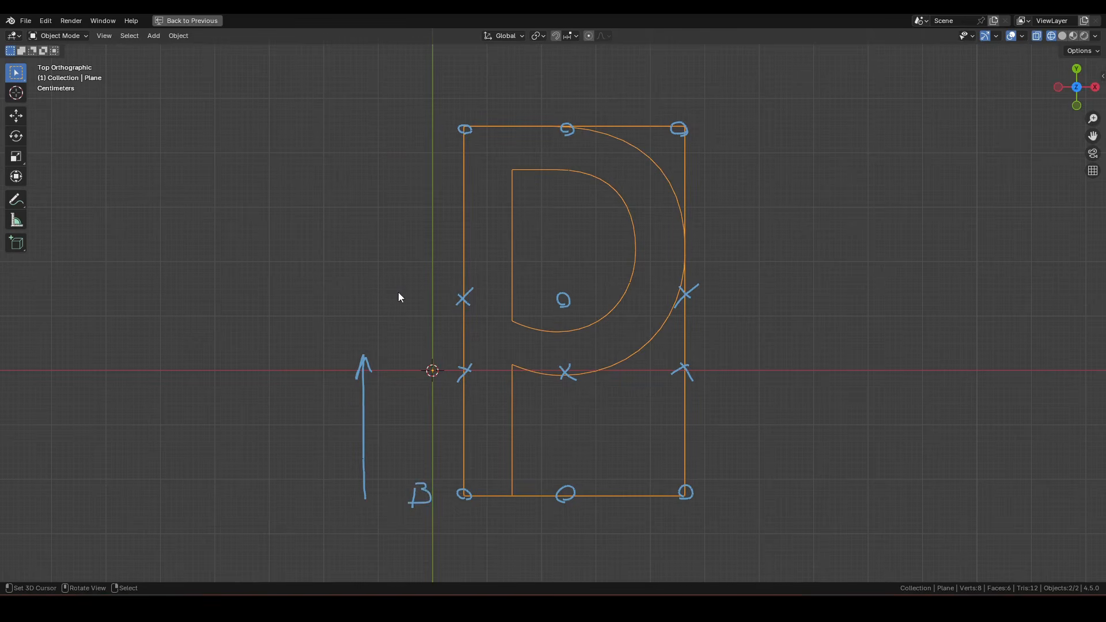
mouse_move(399, 323)
left_mouse_down()
mouse_move(401, 294)
mouse_move(425, 320)
left_mouse_up()
mouse_move(397, 121)
left_mouse_down()
mouse_move(424, 121)
mouse_move(409, 150)
left_mouse_up()
left_click_drag(400, 357, 426, 382)
Draw a horizontal arrow below the letter, label the columns L, C and R, and mark the middle-right point MR
left_click_drag(453, 545, 701, 545)
left_click_drag(454, 513, 482, 531)
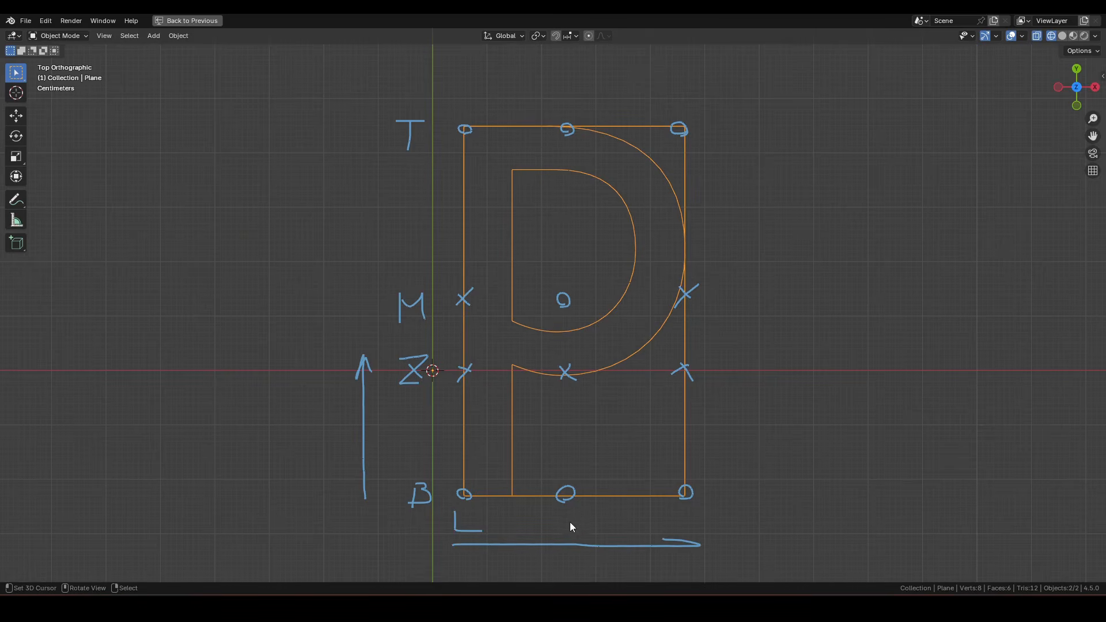
left_click_drag(577, 511, 586, 523)
mouse_move(680, 510)
left_mouse_down()
mouse_move(681, 524)
mouse_move(689, 508)
mouse_move(703, 523)
left_mouse_up()
left_click_drag(709, 294, 710, 274)
mouse_move(710, 274)
left_mouse_down()
mouse_move(724, 293)
mouse_move(736, 283)
mouse_move(748, 293)
left_mouse_up()
Deselect the letter, restore the multi-editor layout and reselect the letter object with all annotations in view
key("alt+a")
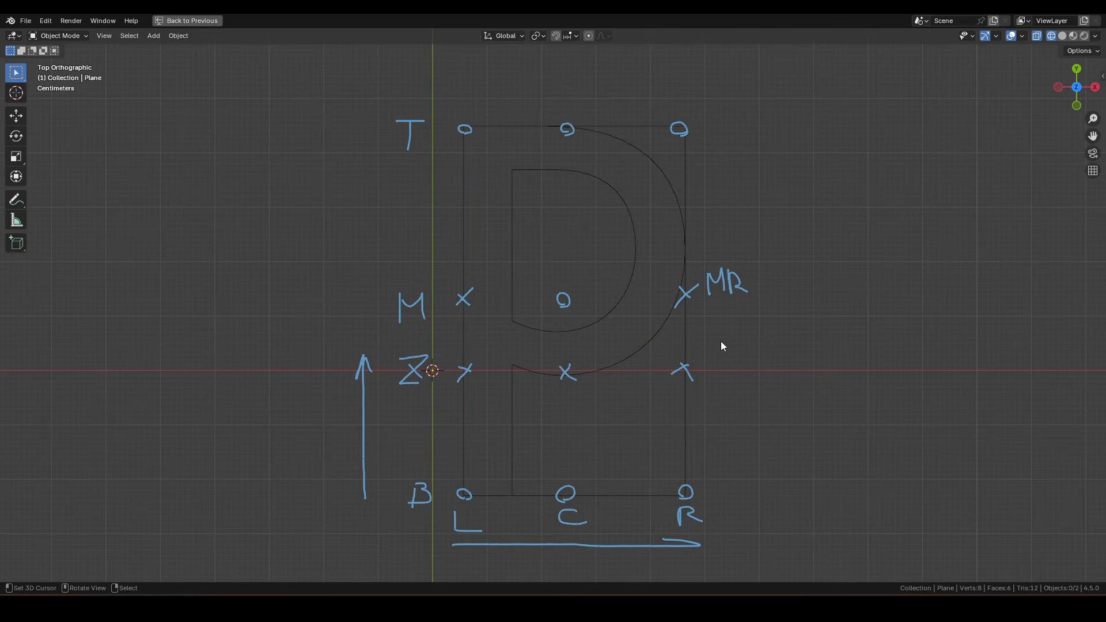
key("ctrl+space")
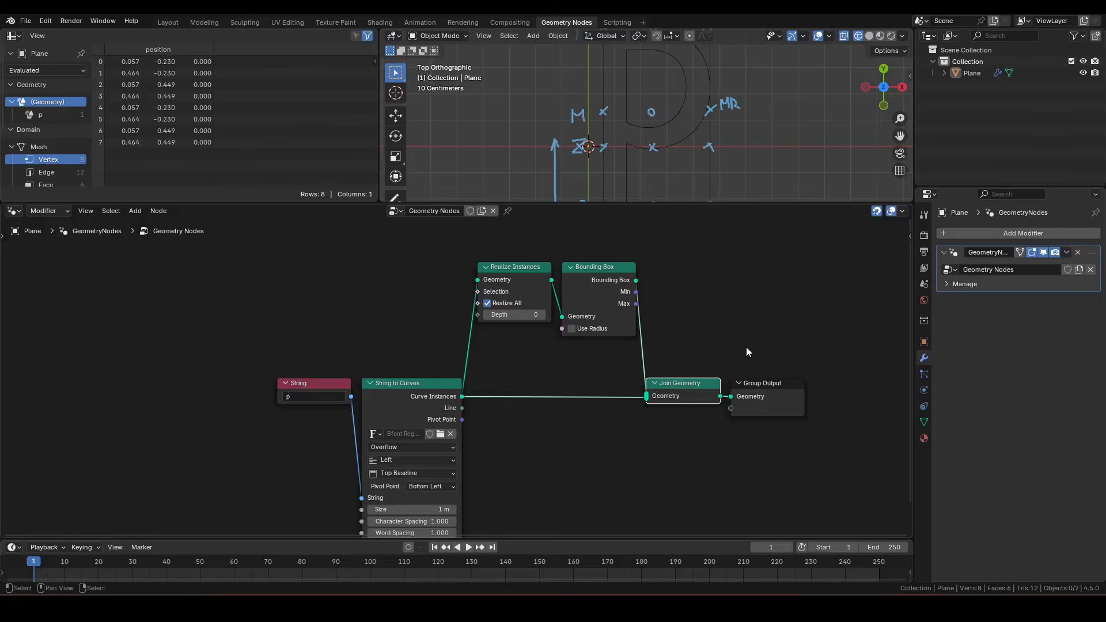
left_click(657, 127)
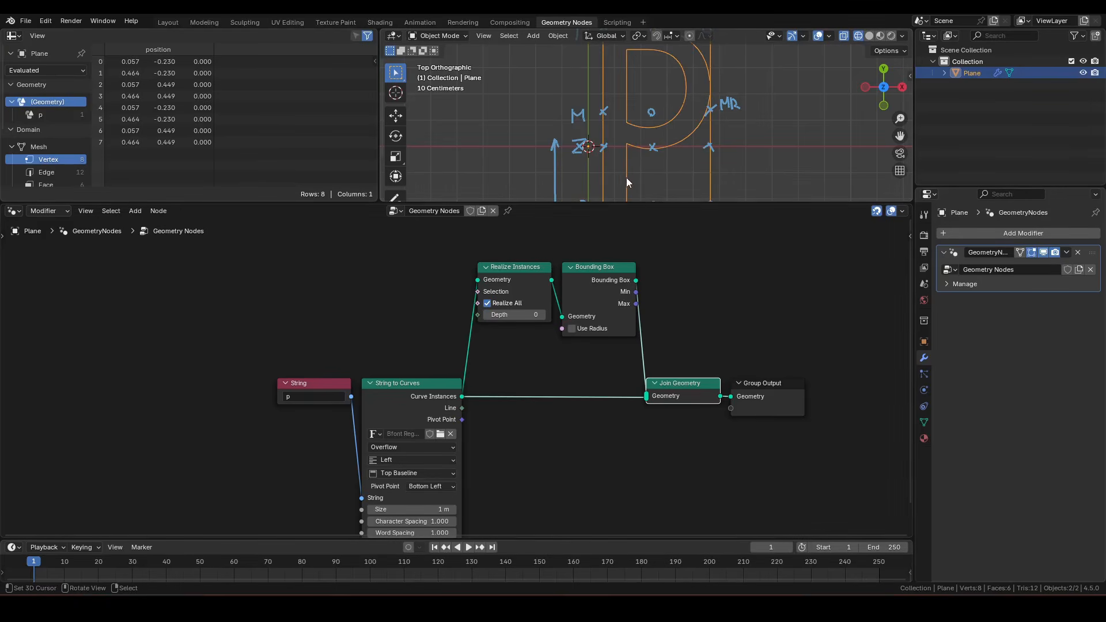
scroll(628, 173, "down", 3)
Delete the Join Geometry node and connect Curve Instances directly to the Group Output, moved closer to String to Curves
middle_click_drag(689, 369, 507, 321)
left_click_drag(472, 285, 509, 403)
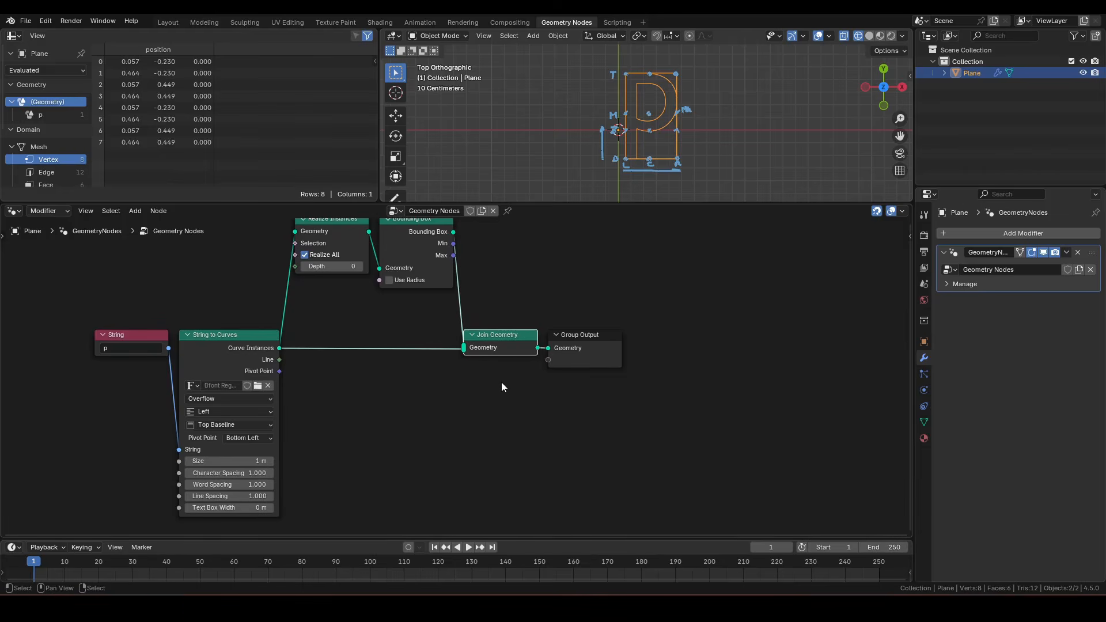
key("x")
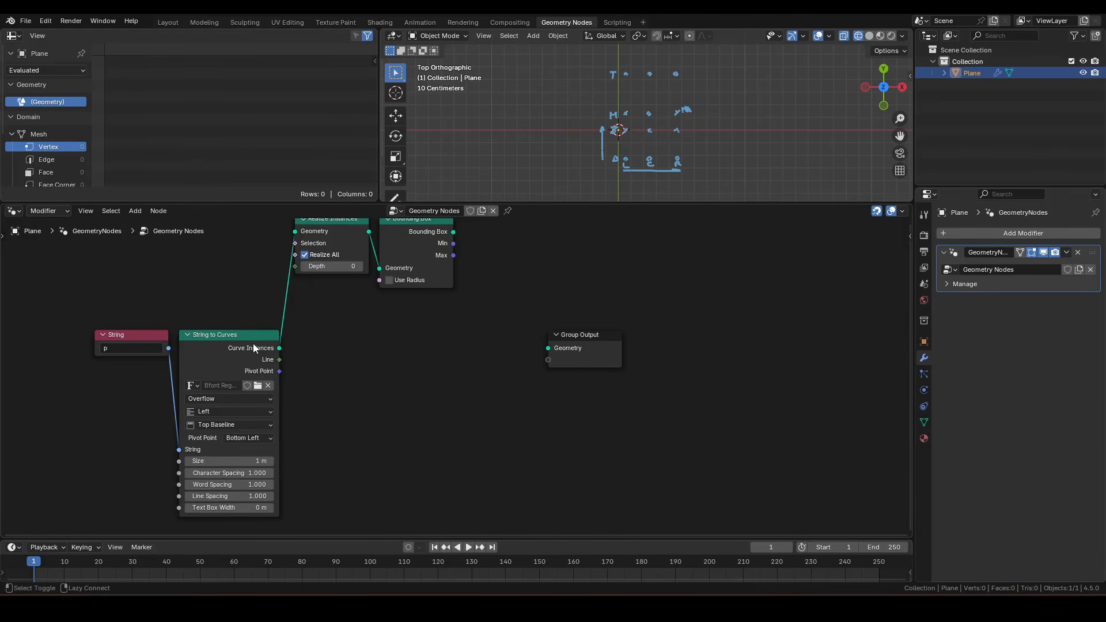
left_click_drag(278, 348, 397, 344)
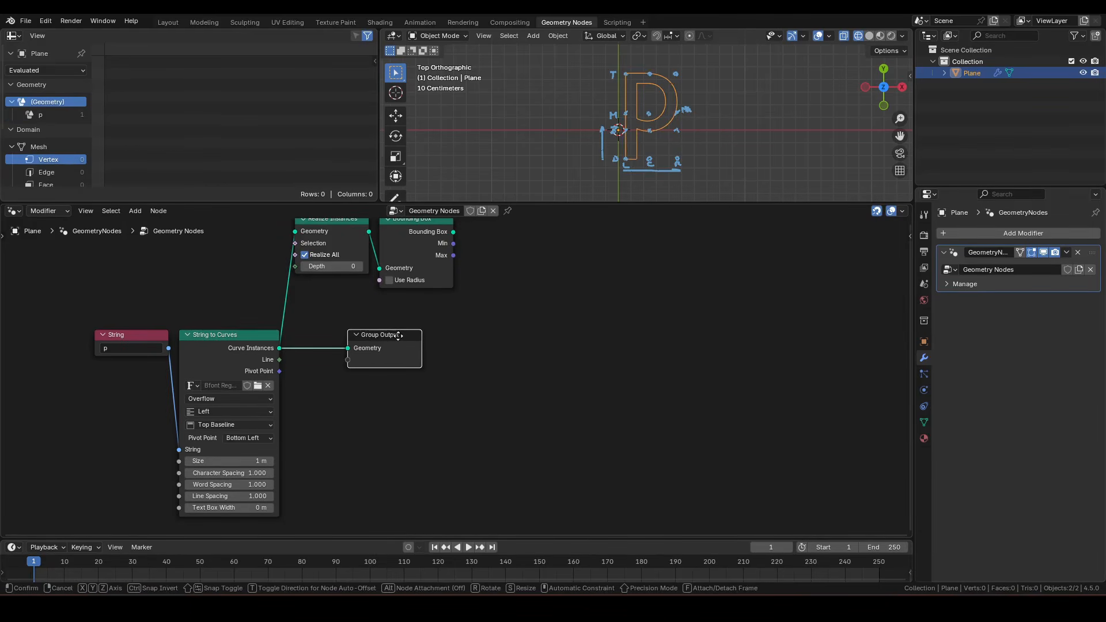
Add a Separate XYZ node fed by the Bounding Box's Min output and place it above the Bounding Box node
scroll(519, 402, "up", 2)
scroll(492, 416, "right", 2)
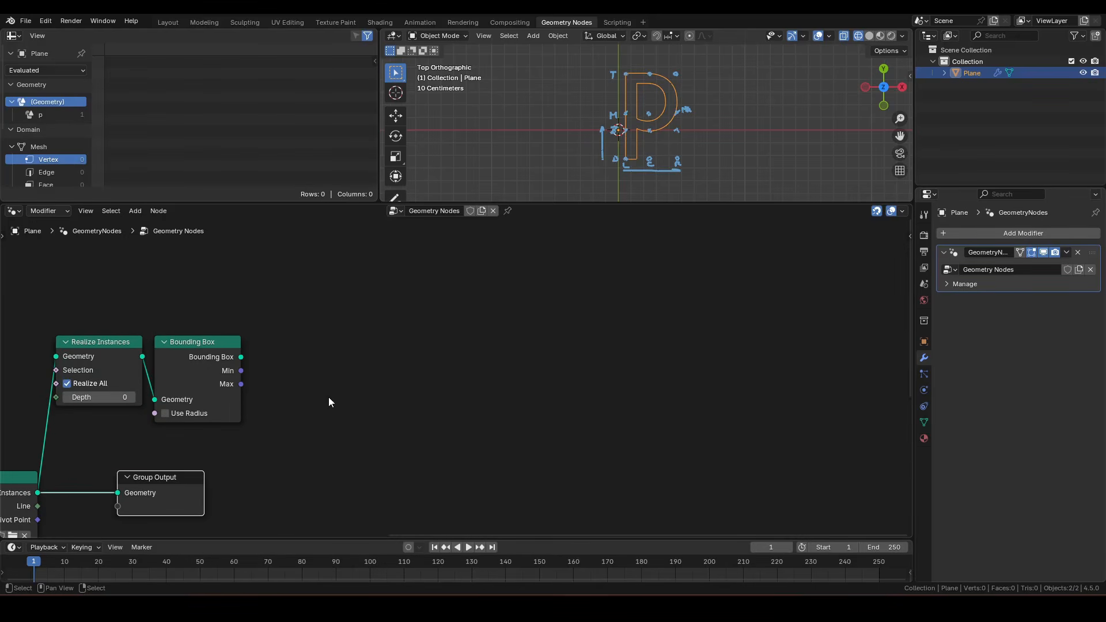
left_click_drag(261, 350, 334, 271)
type("sep")
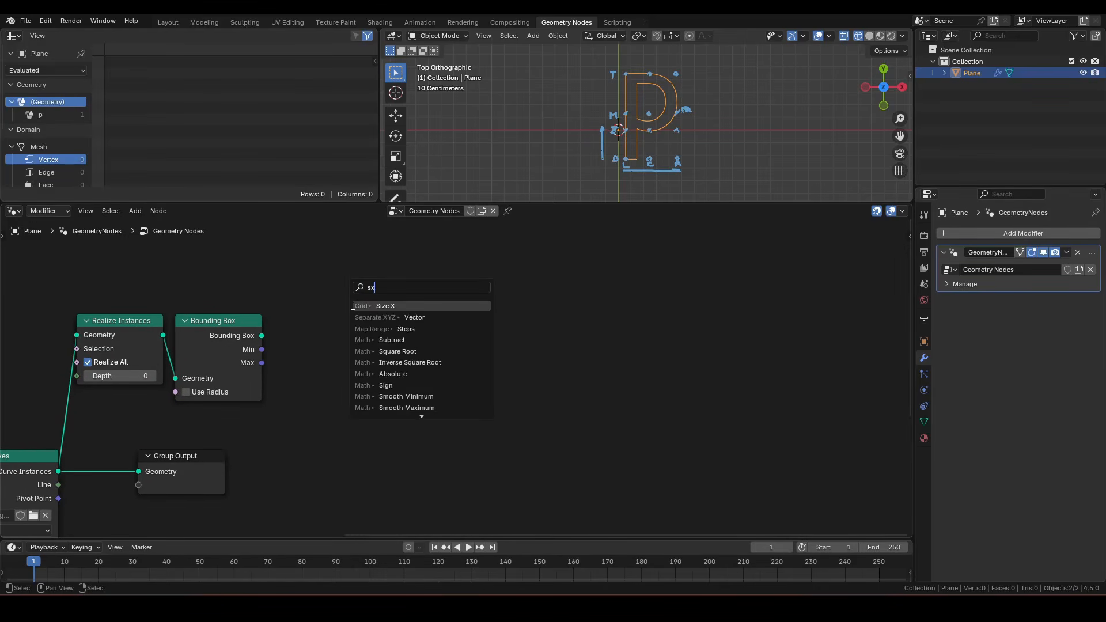
key("Return")
left_click(338, 288)
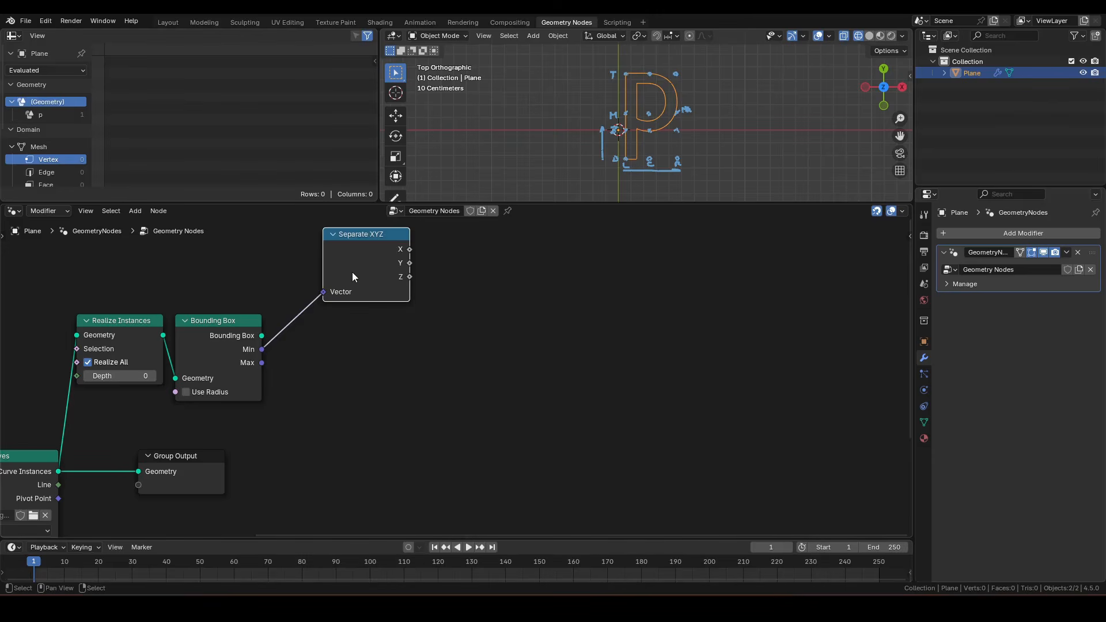
Add a second Separate XYZ node fed by the Bounding Box's Max output and place it below the first one
left_click_drag(262, 363, 314, 441)
type("sep")
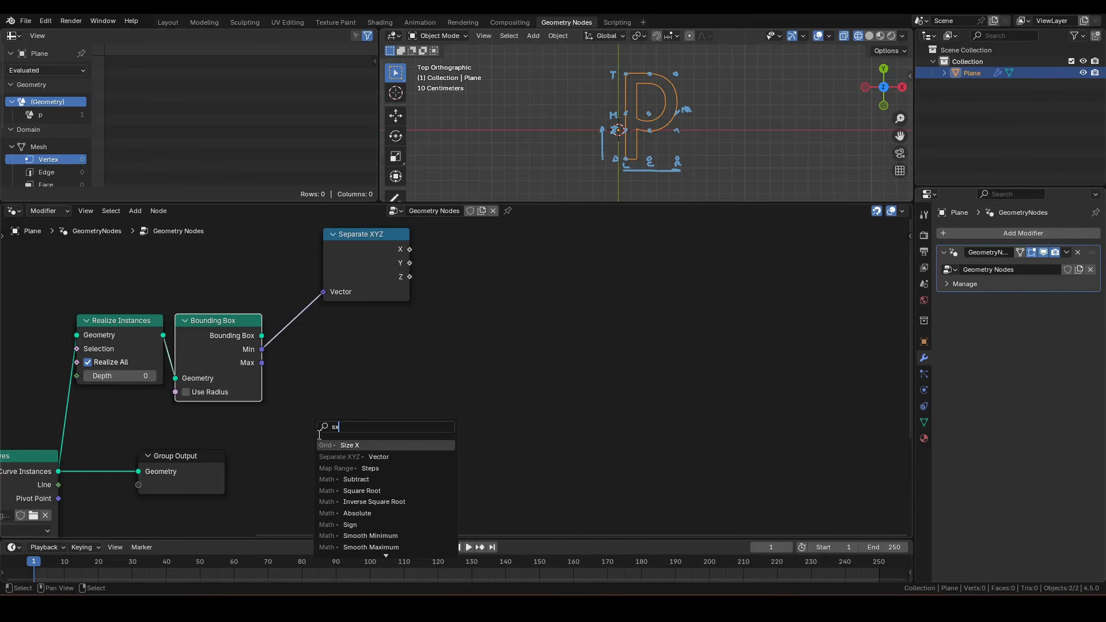
key("Return")
left_click(345, 457)
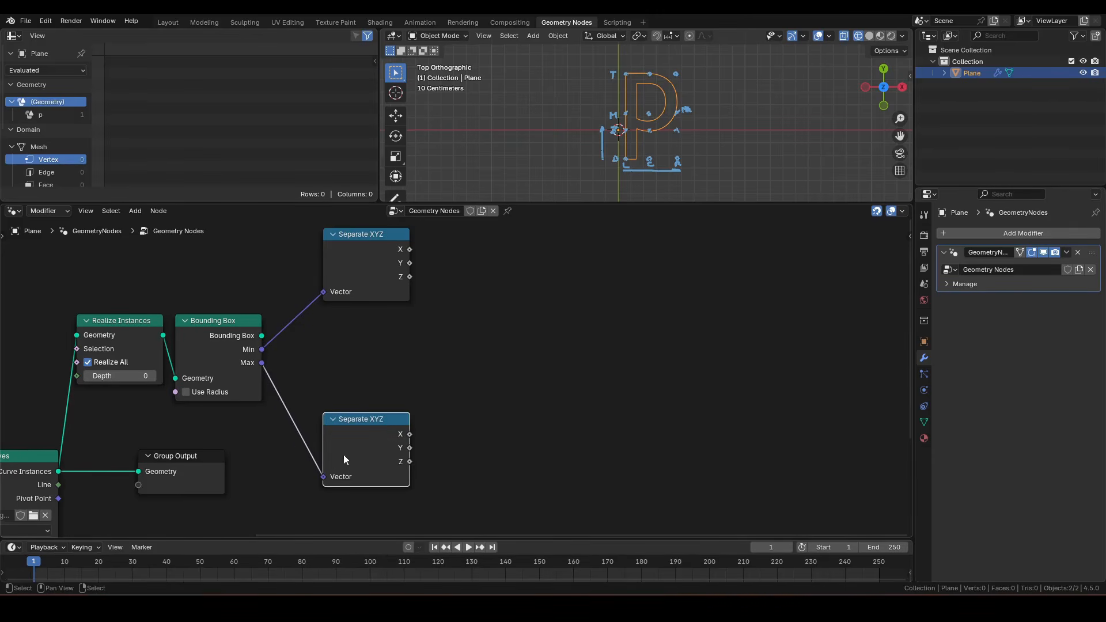
left_click(304, 360)
Add a Vector Math Add node that sums the Bounding Box's Min and Max outputs
left_click_drag(260, 350, 359, 345)
type("add")
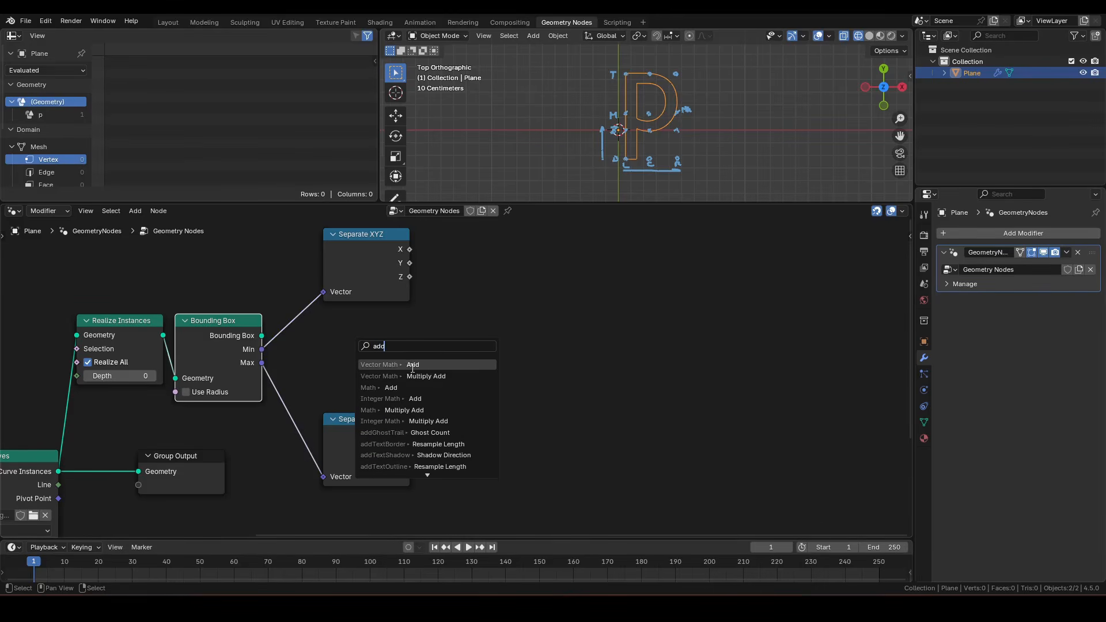
key("Return")
left_click(419, 348)
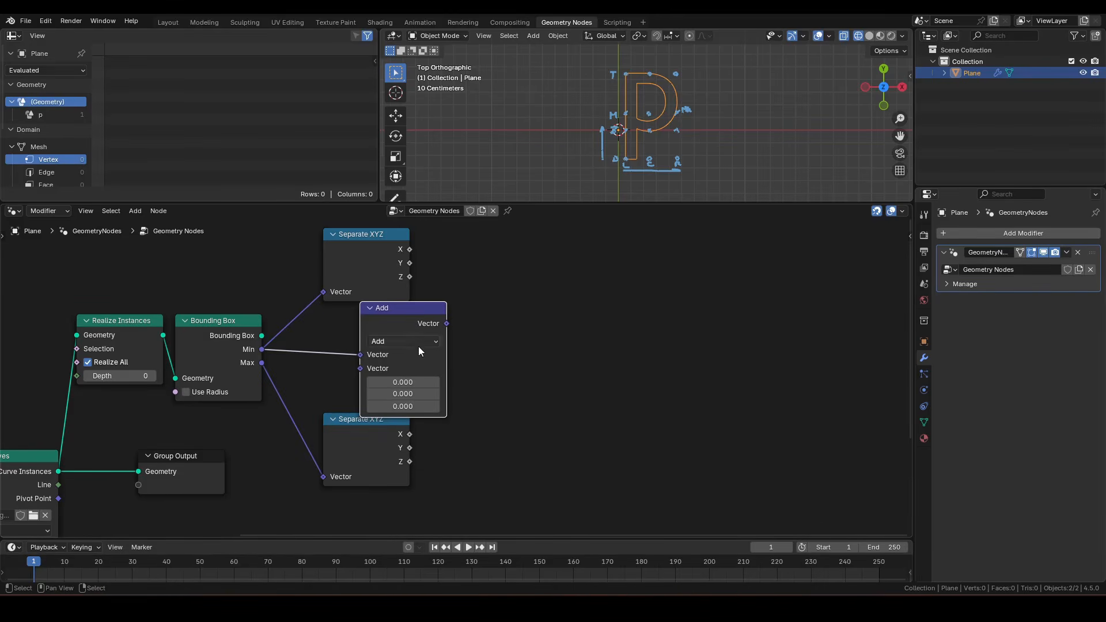
left_click_drag(262, 363, 361, 369)
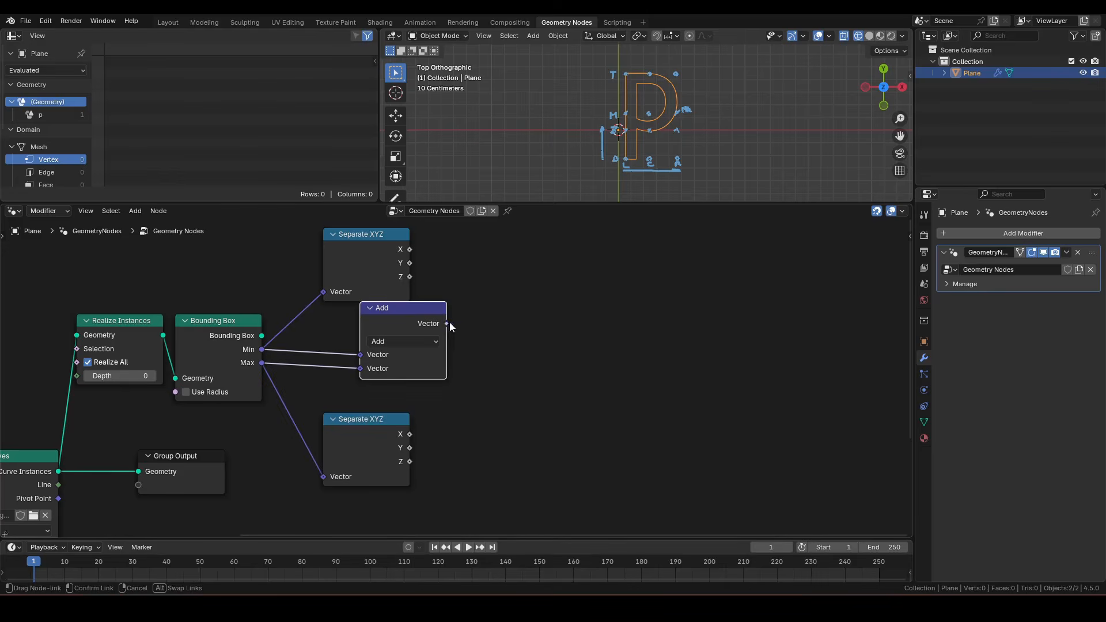
Add a vector Scale node after the Add node and set its scale to 0.5
left_click_drag(448, 323, 482, 324)
type("sca")
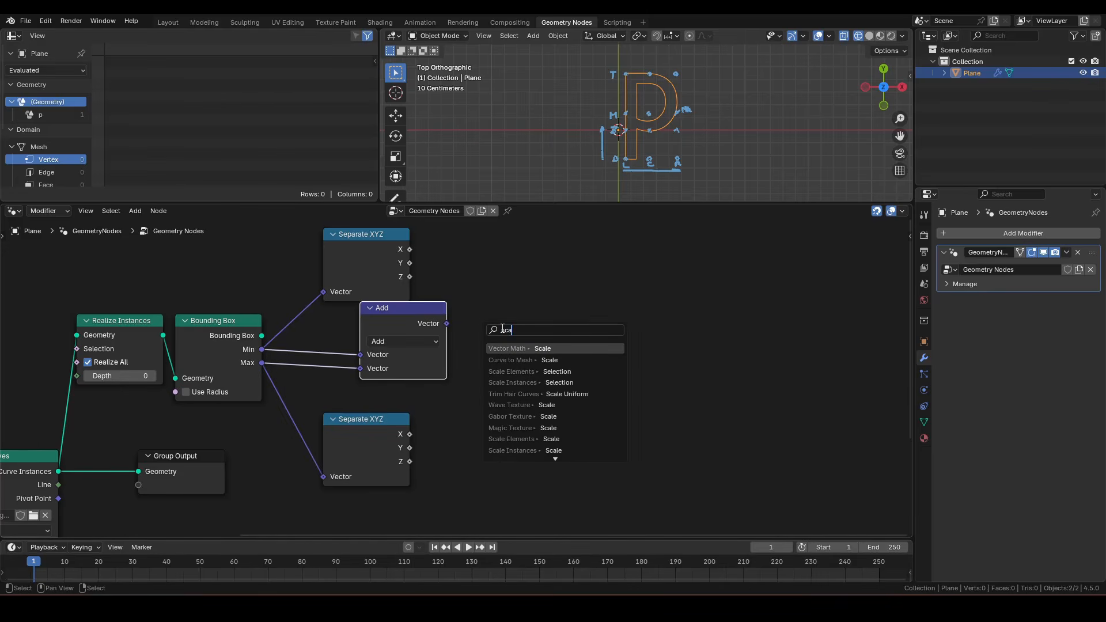
left_click(519, 349)
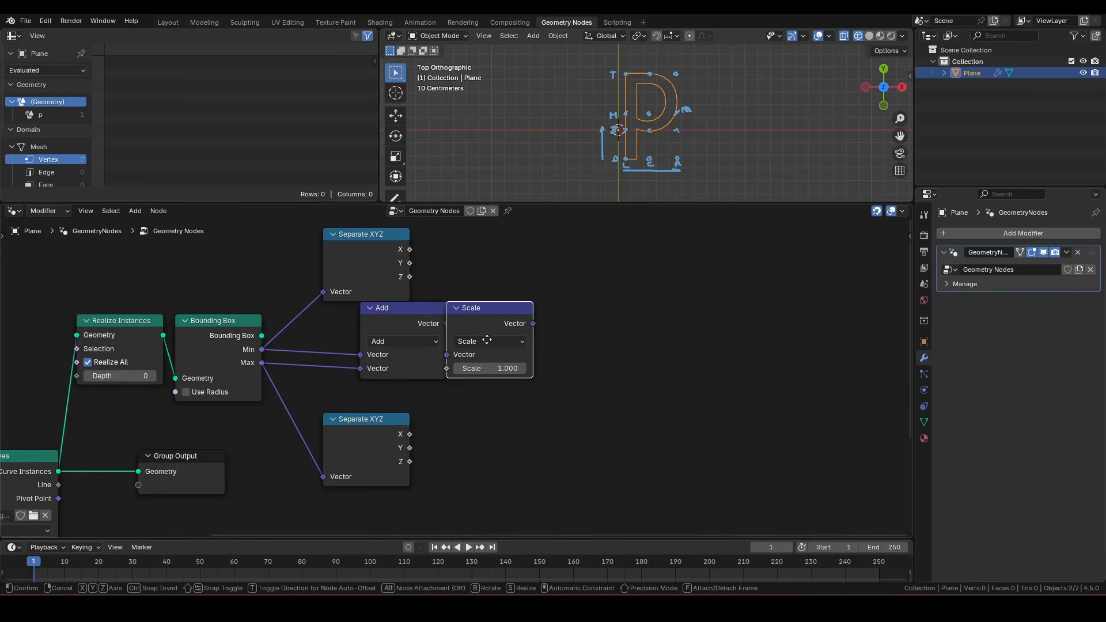
left_click(499, 381)
left_click(490, 369)
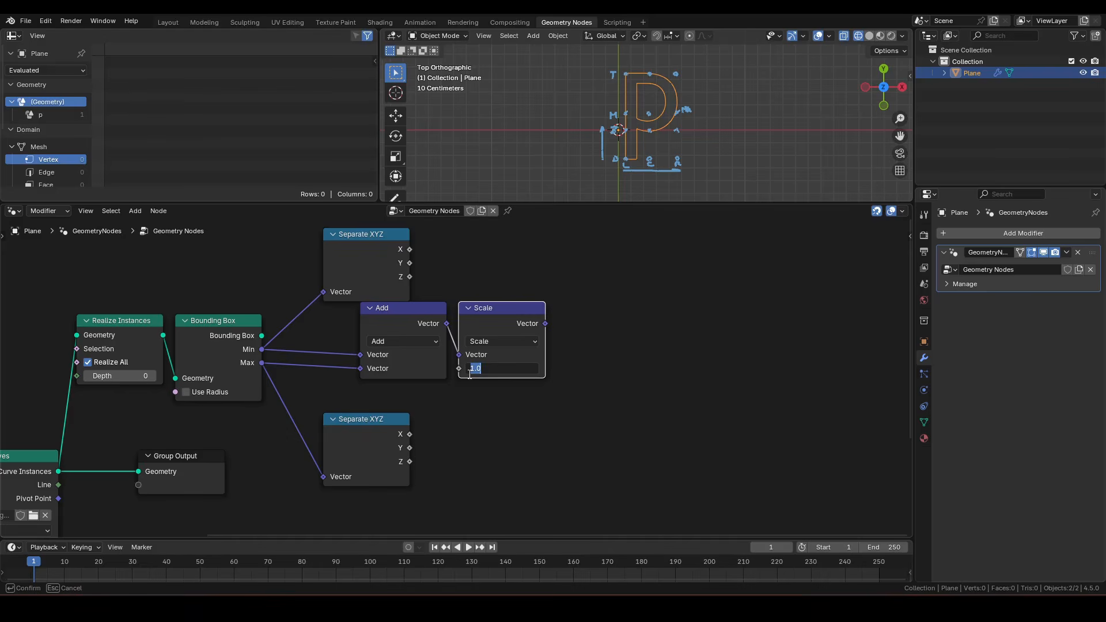
type("0.5")
key("Return")
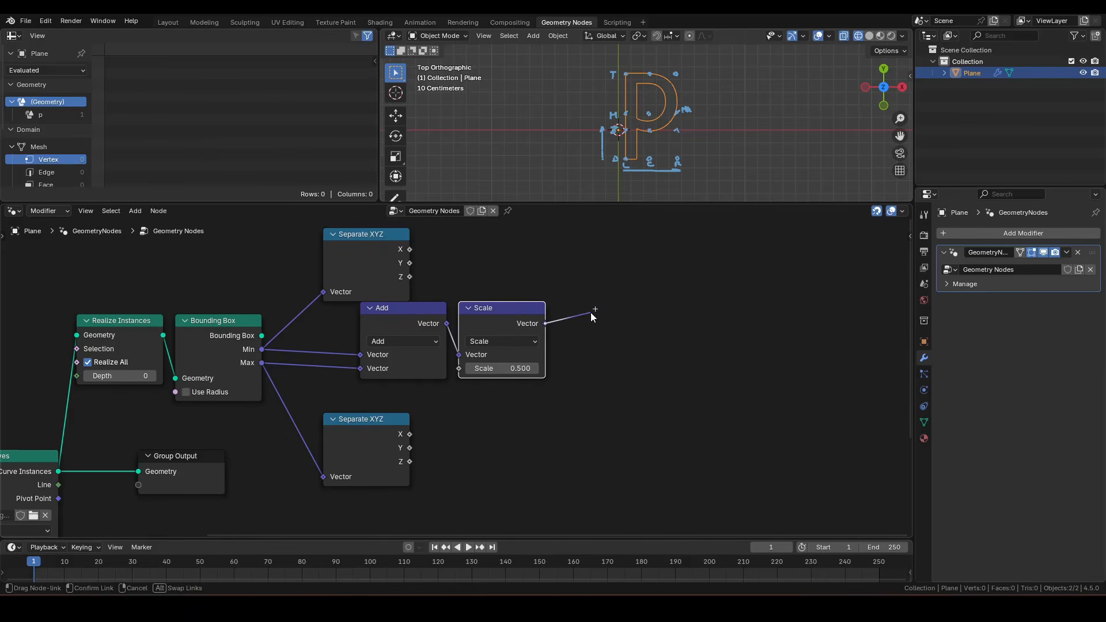
Move the Add and Scale nodes together directly beside the Bounding Box node, between the two Separate XYZ nodes
right_click(591, 312)
key("Escape")
left_click_drag(584, 317, 402, 369)
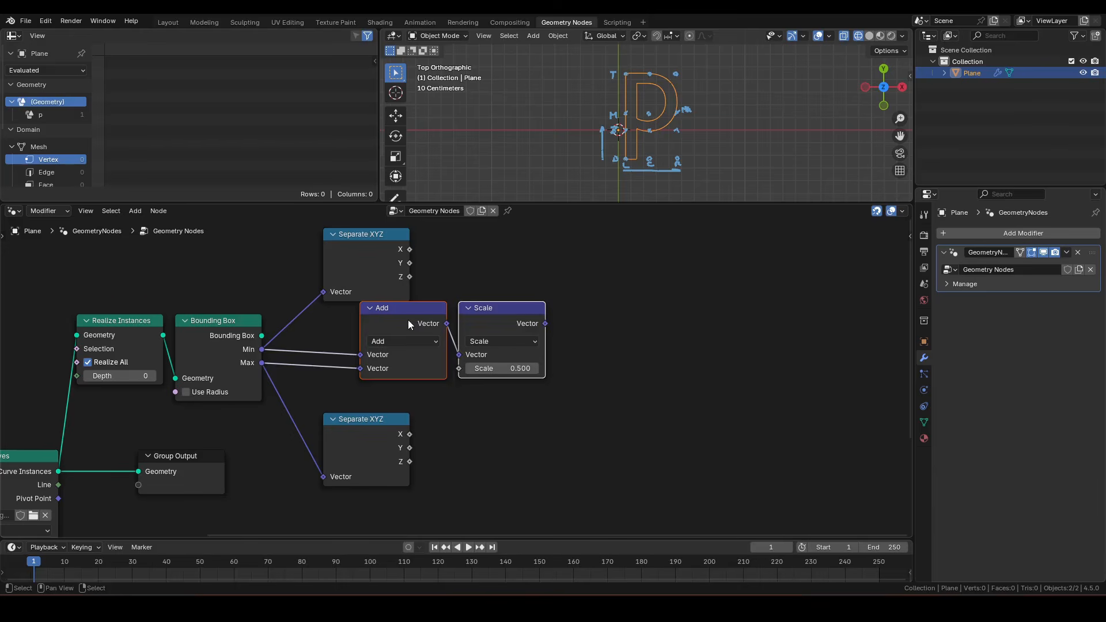
left_click_drag(408, 319, 322, 344)
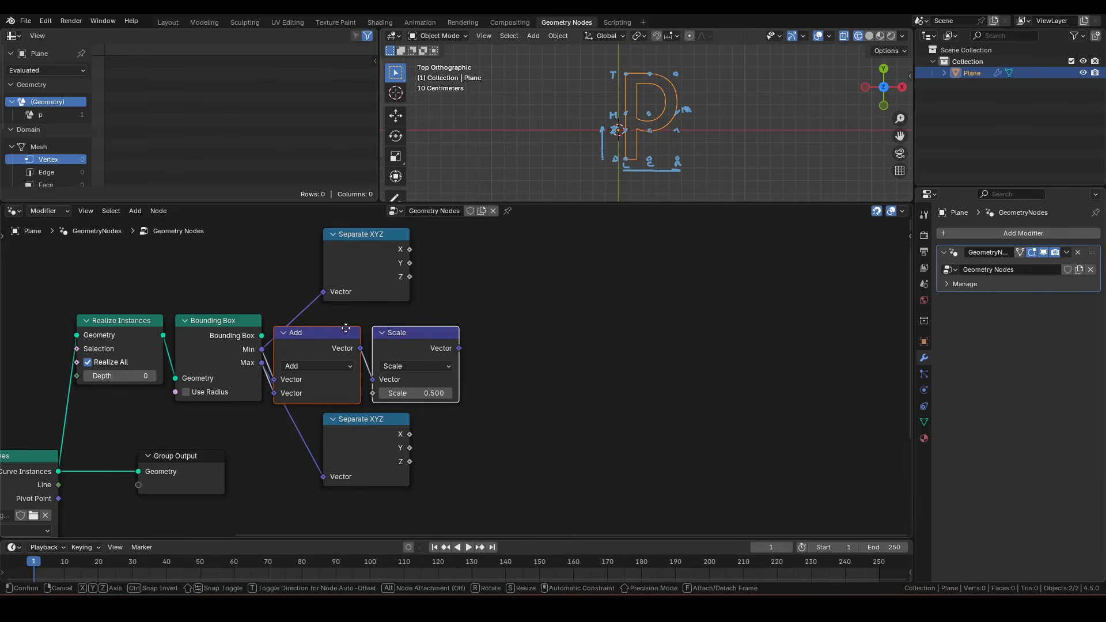
left_click_drag(392, 341, 392, 330)
Add a third Separate XYZ node fed by the Scale output and stack all three Separate XYZ nodes in one column
key("shift+a")
type("sx")
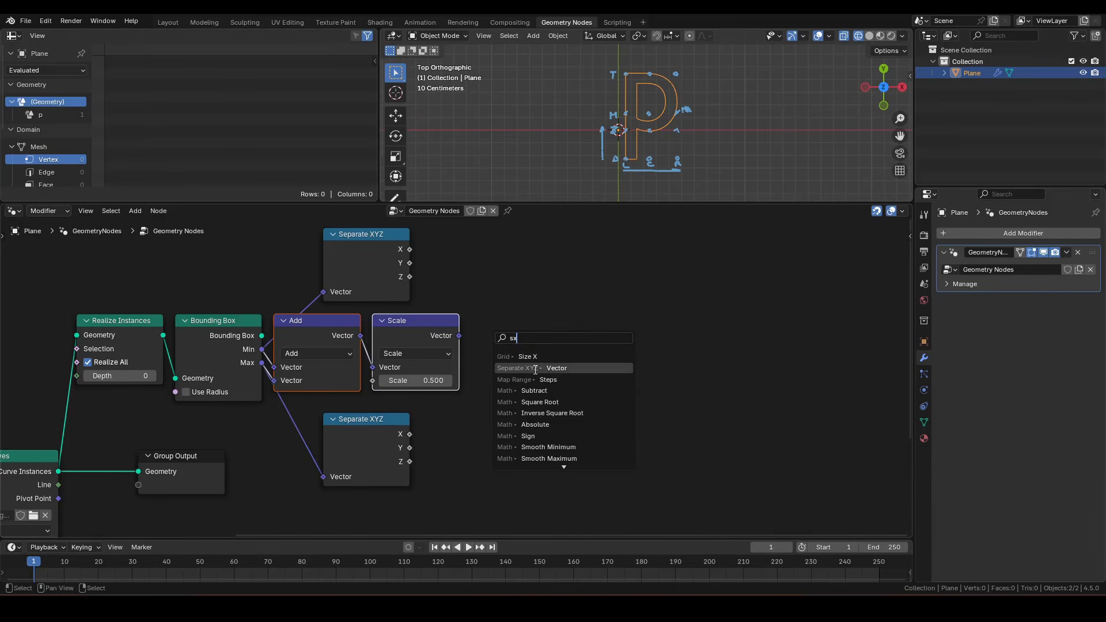
left_click(535, 370)
left_click(535, 370)
left_click_drag(362, 244, 508, 258)
left_click_drag(378, 426, 525, 403)
Insert reroutes on the Max and Min links and route them below and above the Add and Scale nodes
right_click_drag(398, 397, 340, 424, "shift")
key("g")
left_click(233, 452)
right_click_drag(398, 299, 418, 330, "shift")
key("g")
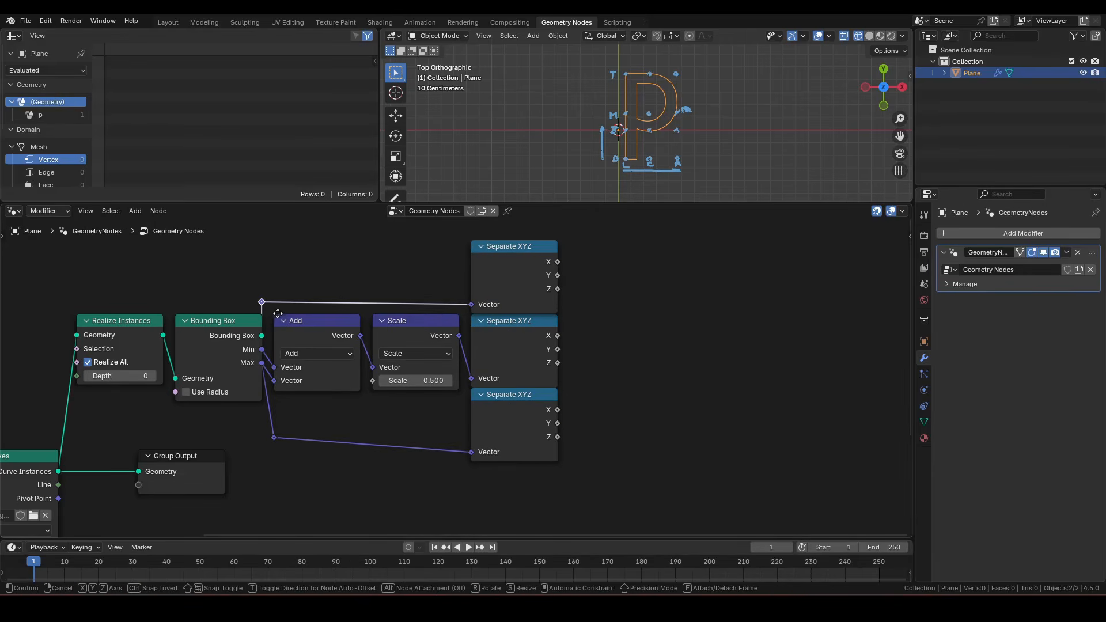
left_click(290, 313)
Enlarge the 3D view to examine the annotated pivot rows and columns around the letter, then restore the multi-editor layout
scroll(660, 351, "right", 3)
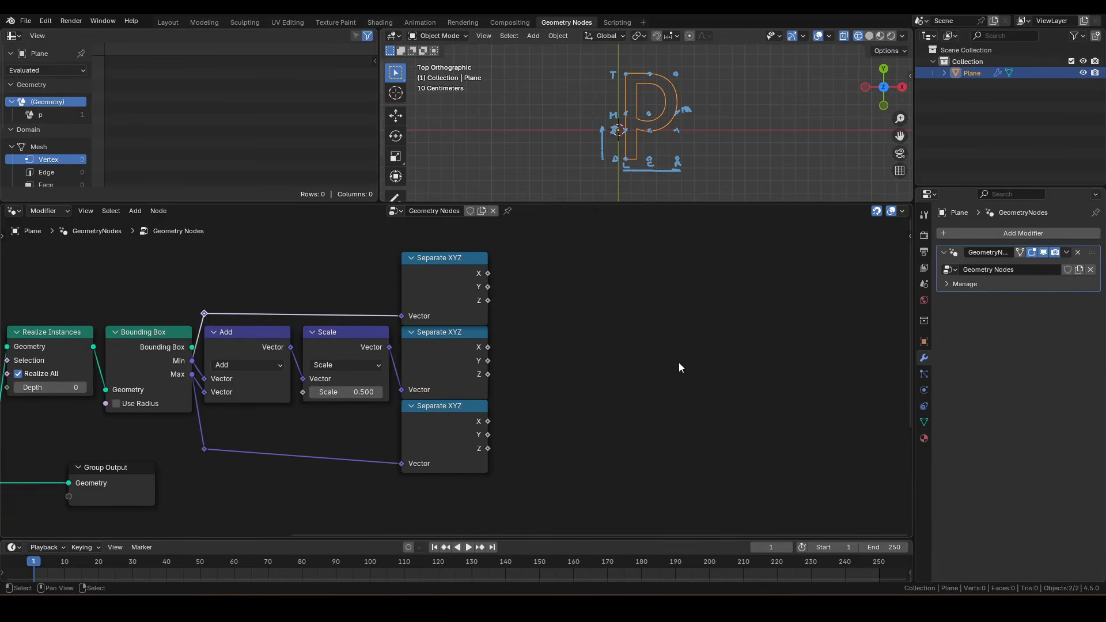
scroll(668, 340, "right", 1)
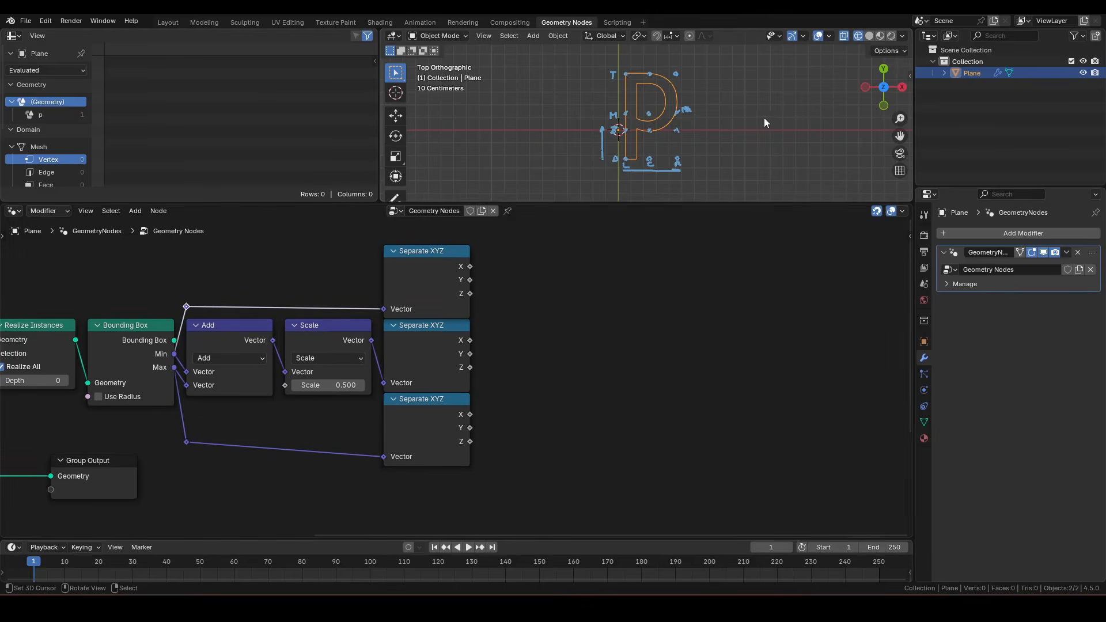
scroll(743, 127, "up", 2)
key("ctrl+space")
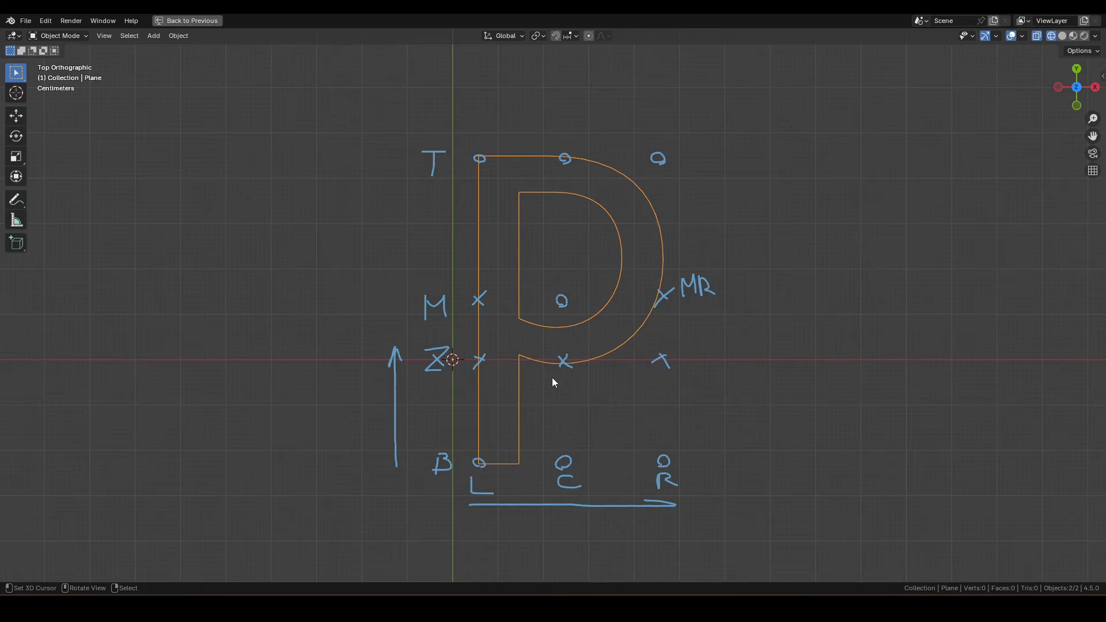
key("ctrl+space")
middle_click_drag(659, 136, 660, 99, "shift")
middle_click_drag(689, 373, 523, 353)
Add a Store Named Attribute node with Vector data type and Instance domain in the free space beyond the Separate XYZ nodes
key("F3")
type("sna")
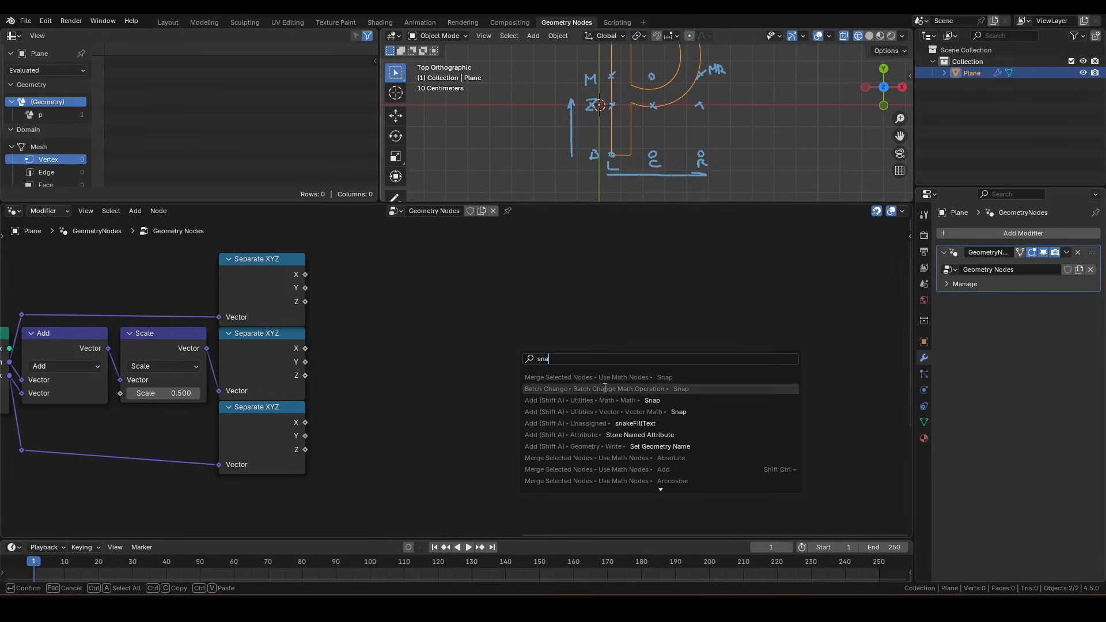
left_click(611, 435)
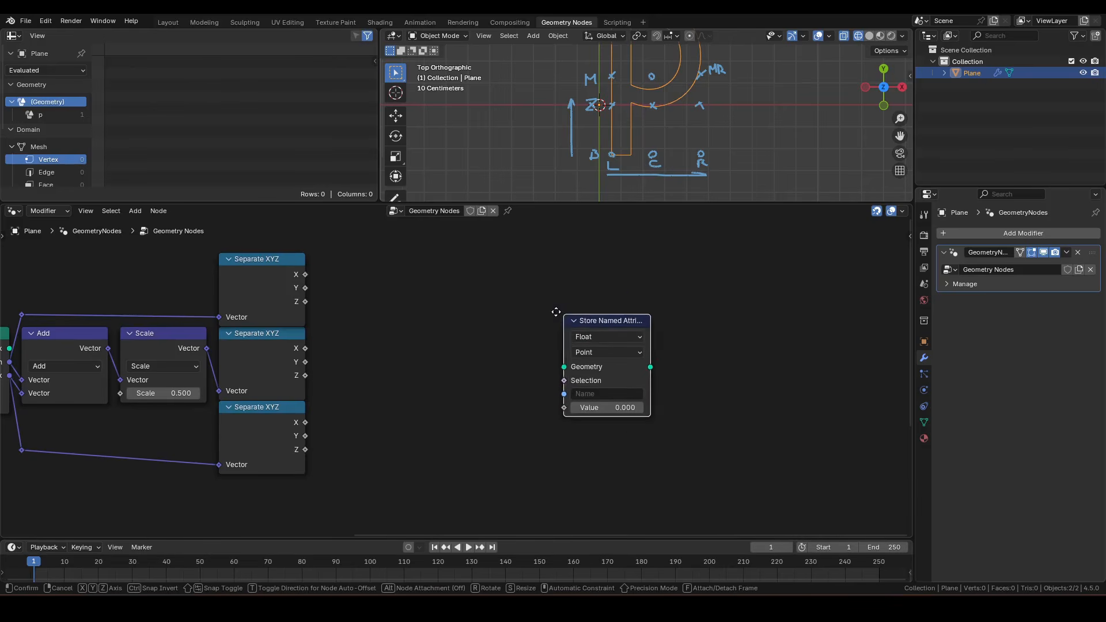
left_click(519, 275)
left_click(560, 300)
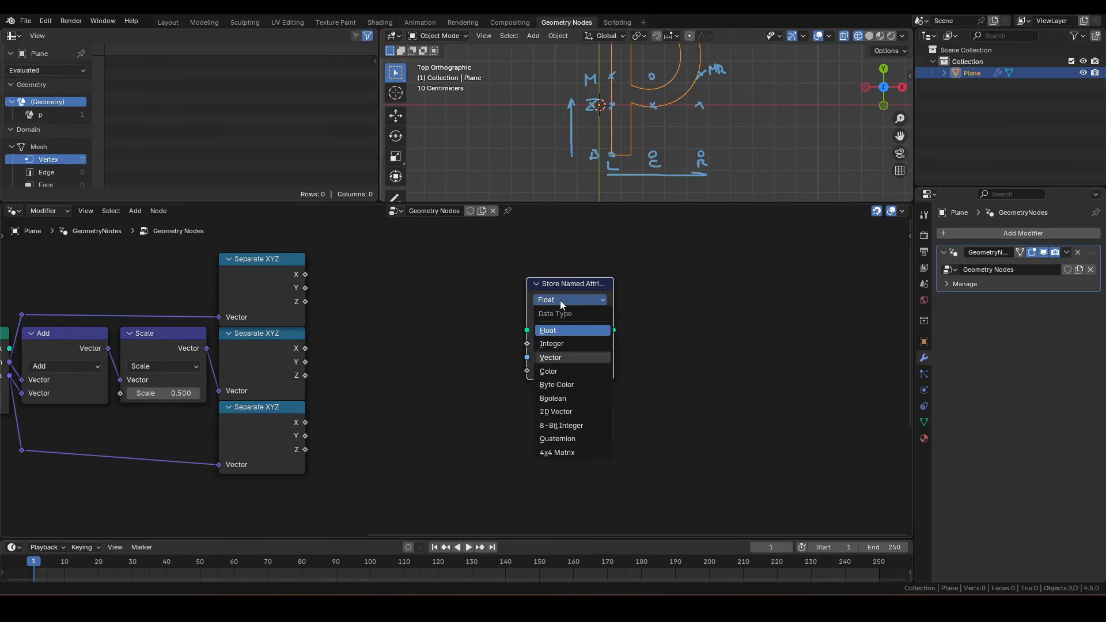
key("v")
left_click(575, 318)
key("i")
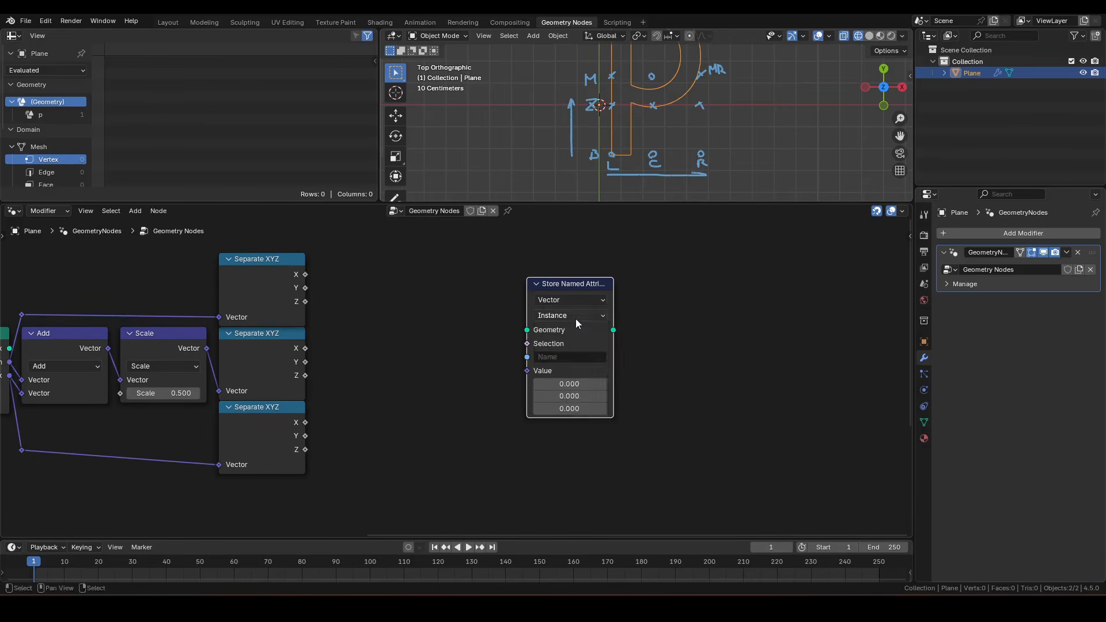
Name the stored attribute pvtBL and align its node with the top Separate XYZ node
left_click(568, 358)
type("pvtBL")
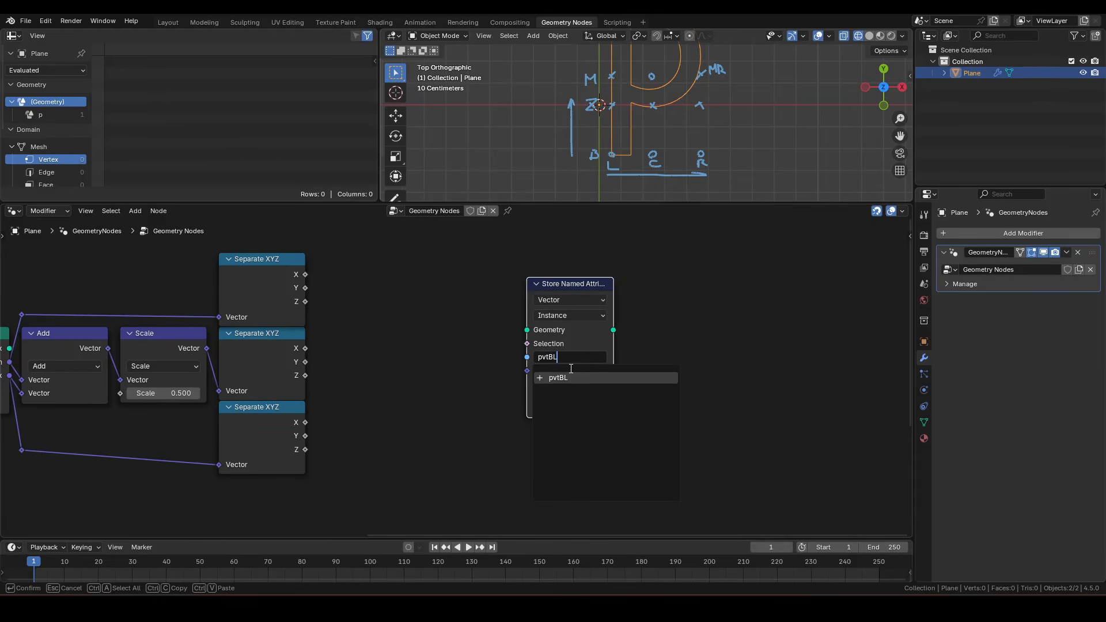
key("Return")
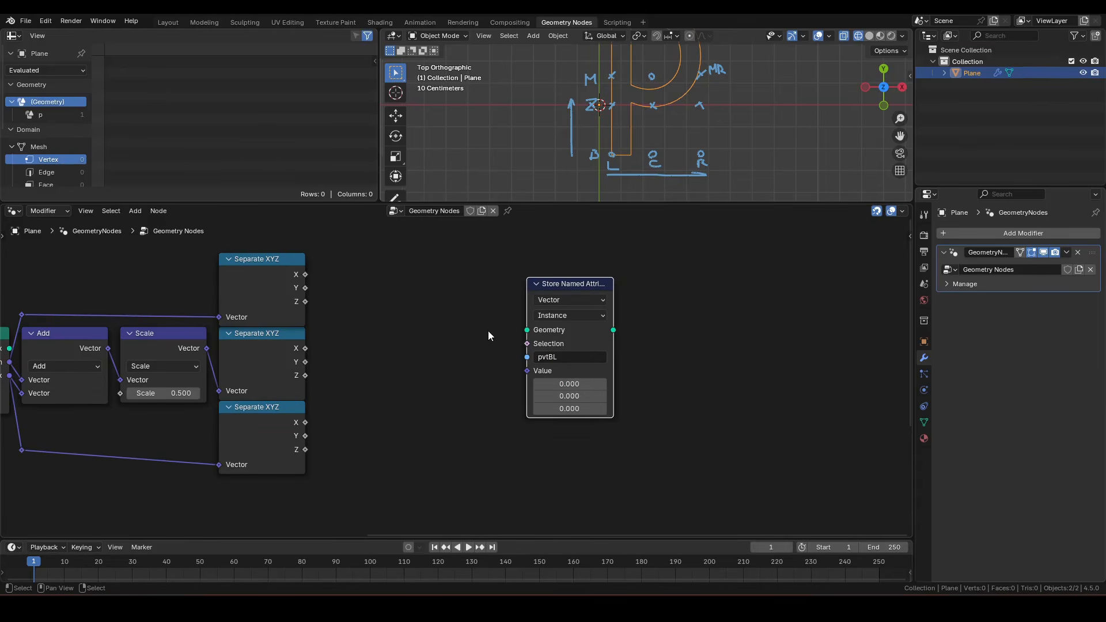
left_click_drag(583, 282, 607, 259)
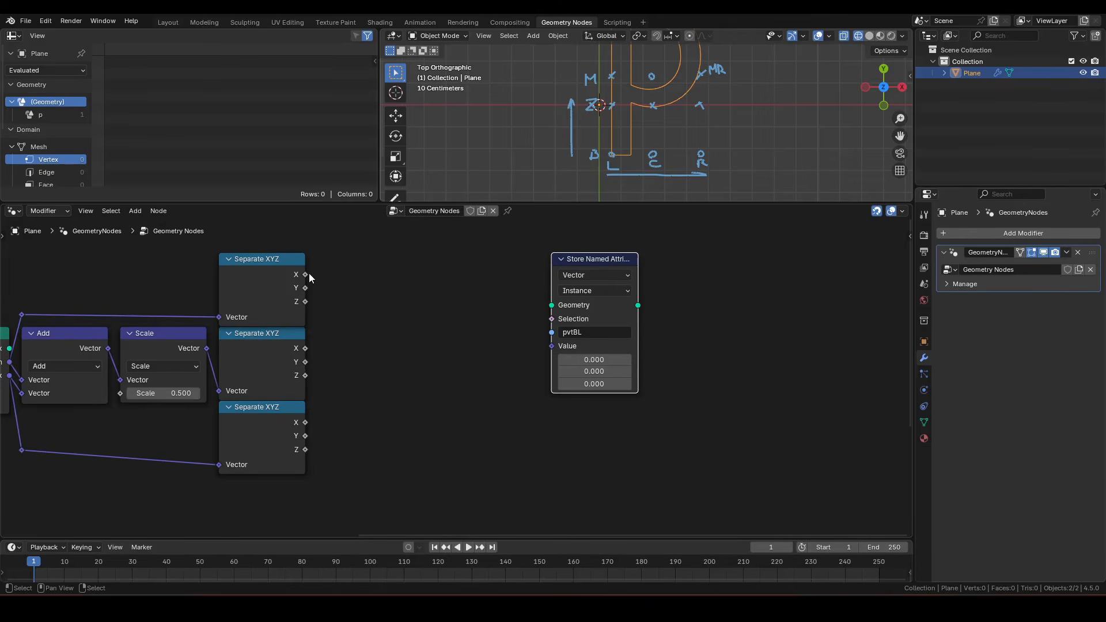
Add a Combine XYZ node fed by the top Separate XYZ's X and Y outputs and place it beside that node
left_click_drag(306, 274, 386, 274)
type("cx")
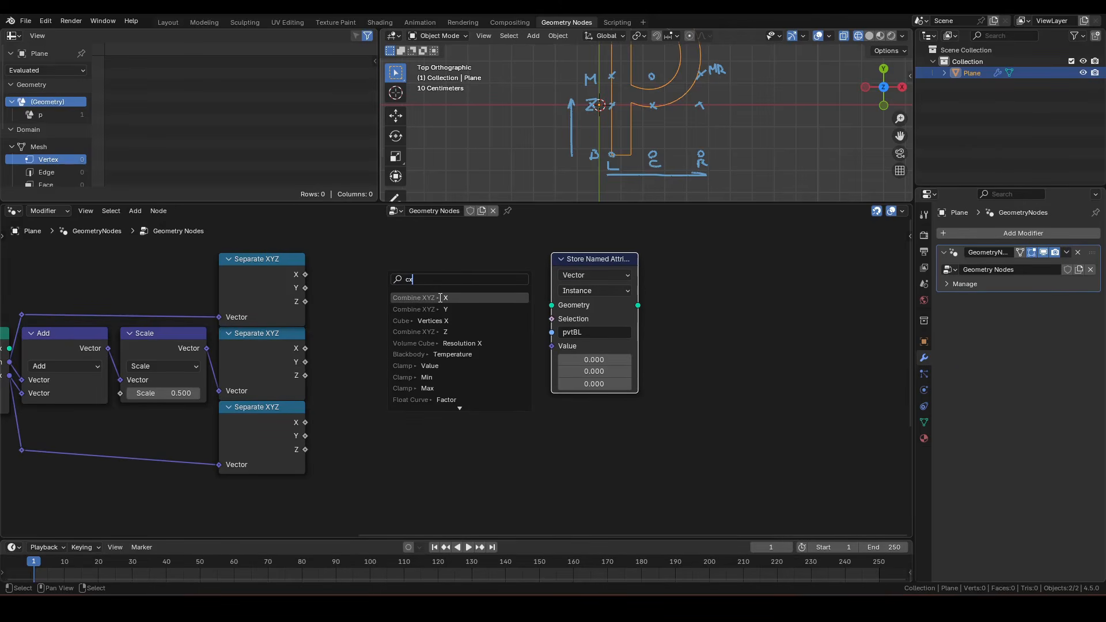
left_click(441, 298)
left_click_drag(306, 288, 392, 304)
left_click_drag(449, 263, 423, 262)
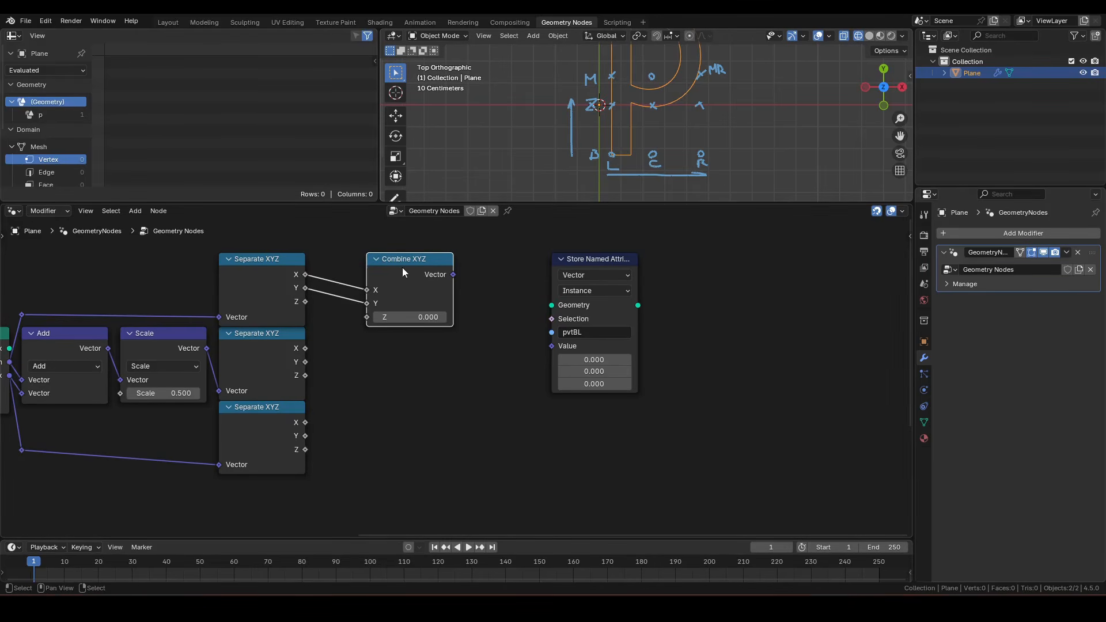
Add a Position node directly beneath the Combine XYZ node
left_click(394, 355)
key("F3")
type("pos")
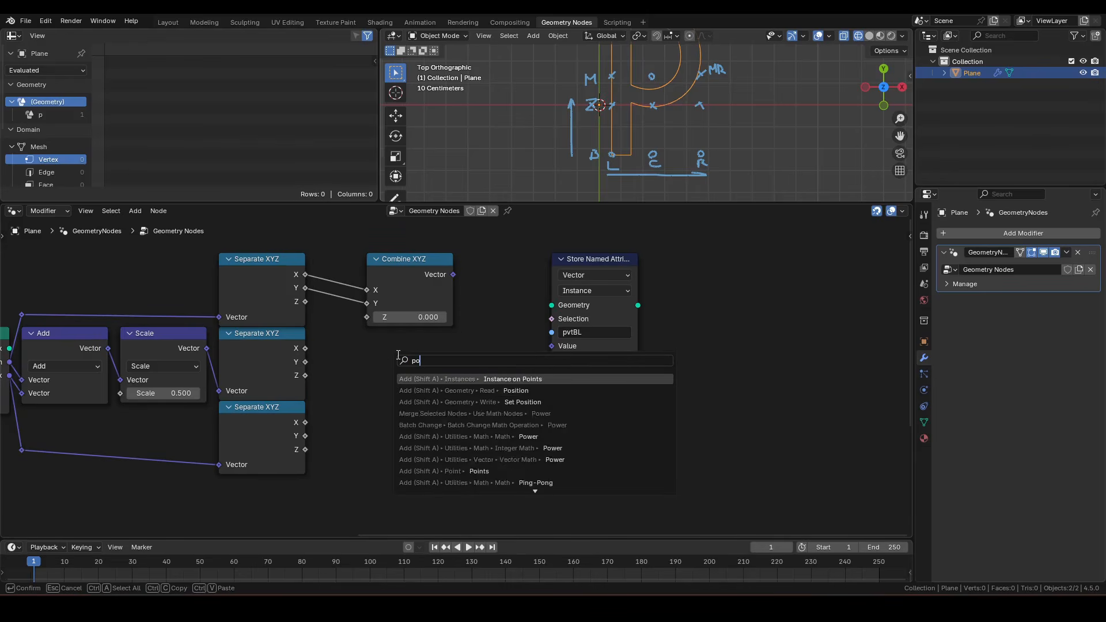
key("Return")
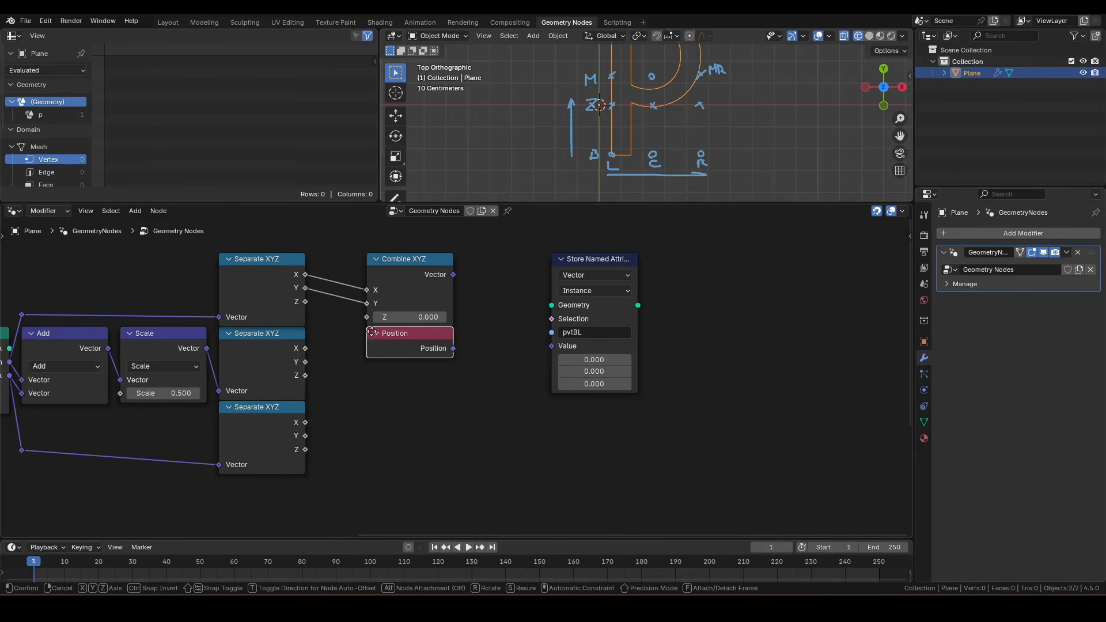
left_click(373, 330)
Add a Vector Math Subtract node computing Combine XYZ minus Position and feed it into the pvtBL attribute's Value
left_click_drag(453, 274, 485, 296)
type("vm")
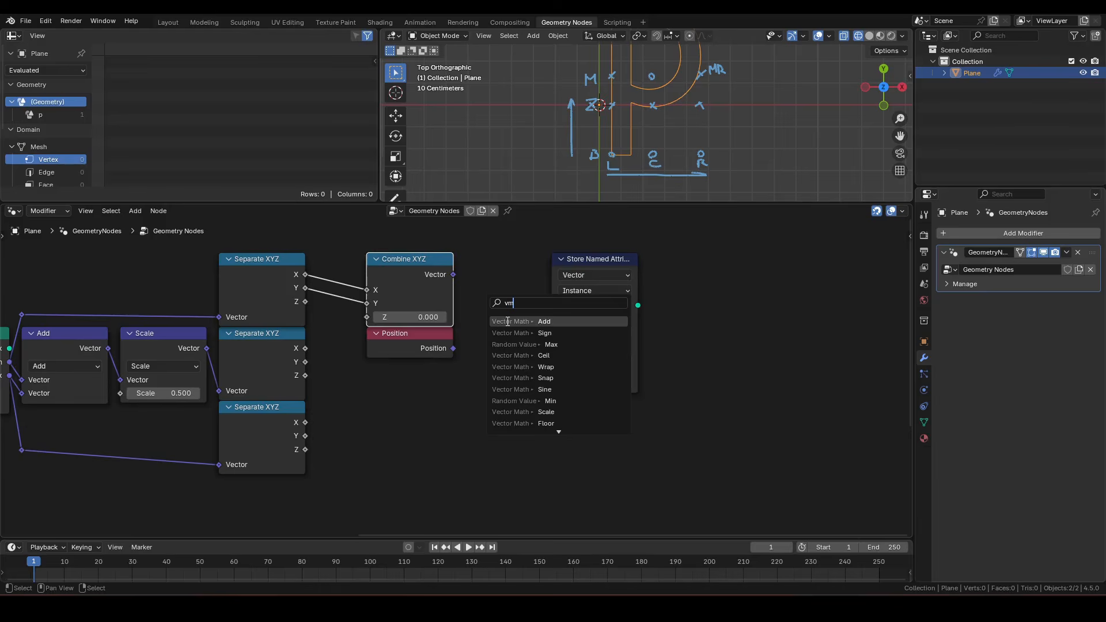
left_click(506, 321)
left_click(482, 284)
left_click(505, 291)
left_click(499, 337)
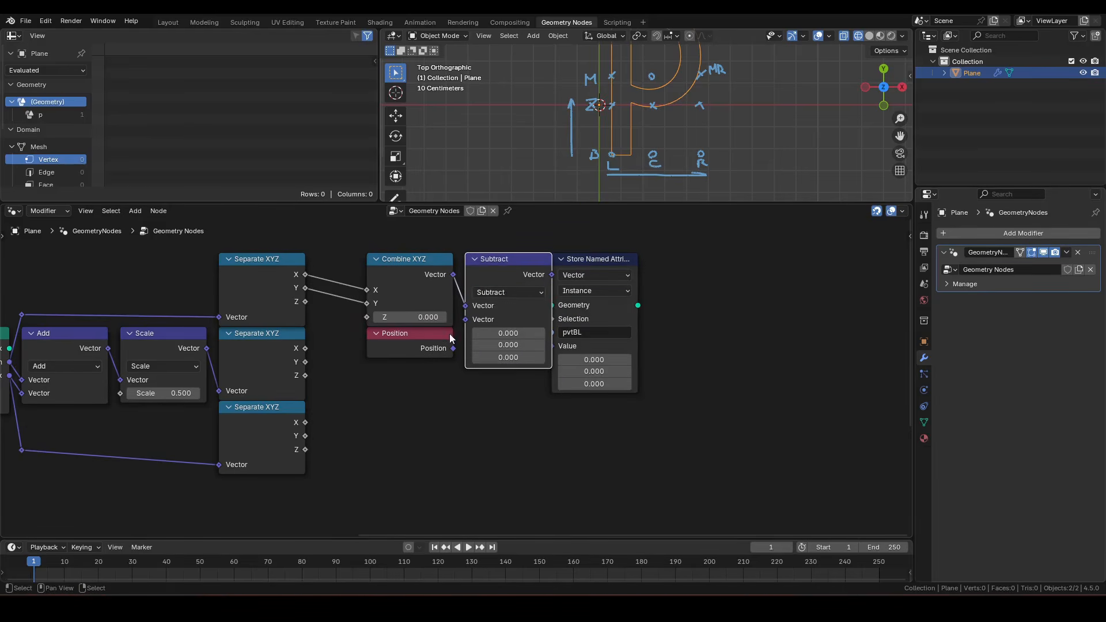
left_click_drag(453, 348, 465, 320)
left_click_drag(601, 261, 565, 346)
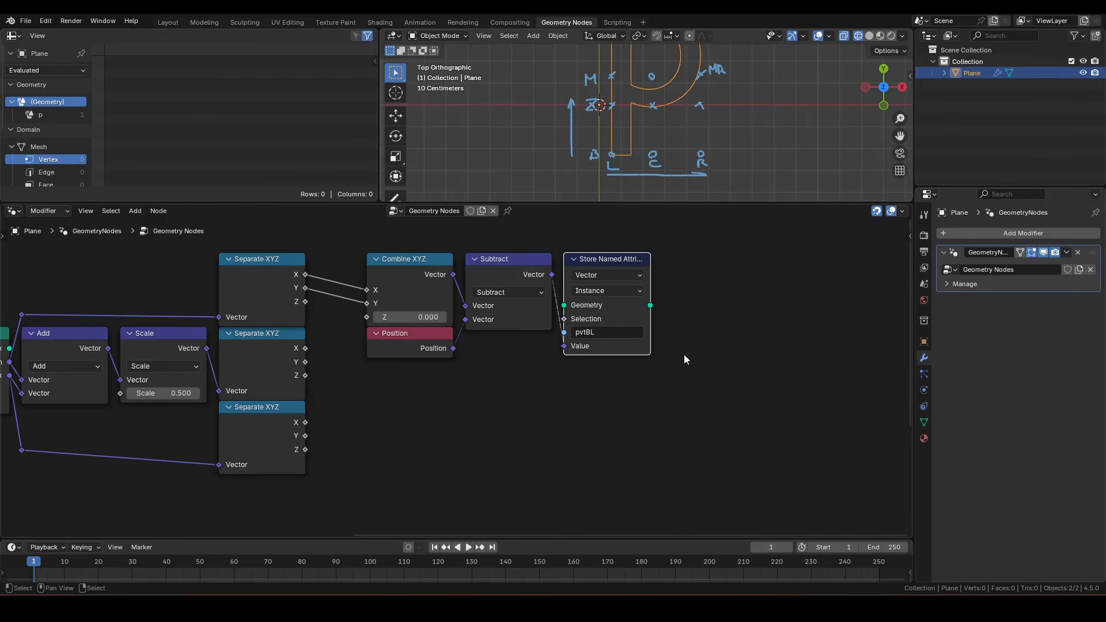
Hide the unused Z input of the Combine XYZ node and move the Position node up against it
middle_click_drag(693, 382, 655, 396)
left_click_drag(664, 391, 303, 253)
left_click(794, 375)
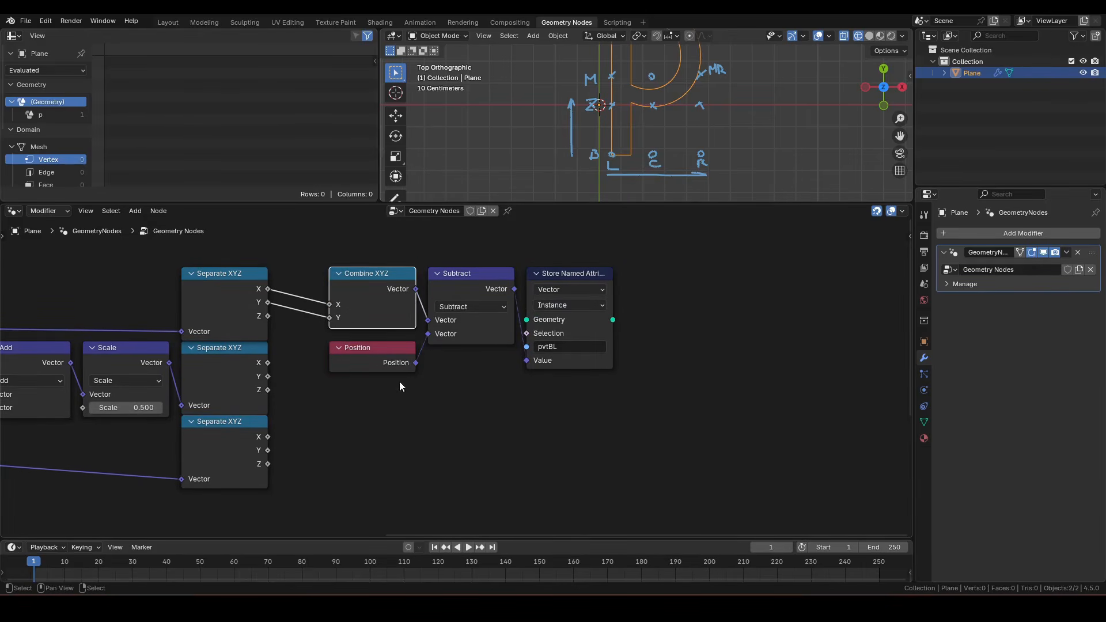
left_click_drag(372, 347, 375, 337)
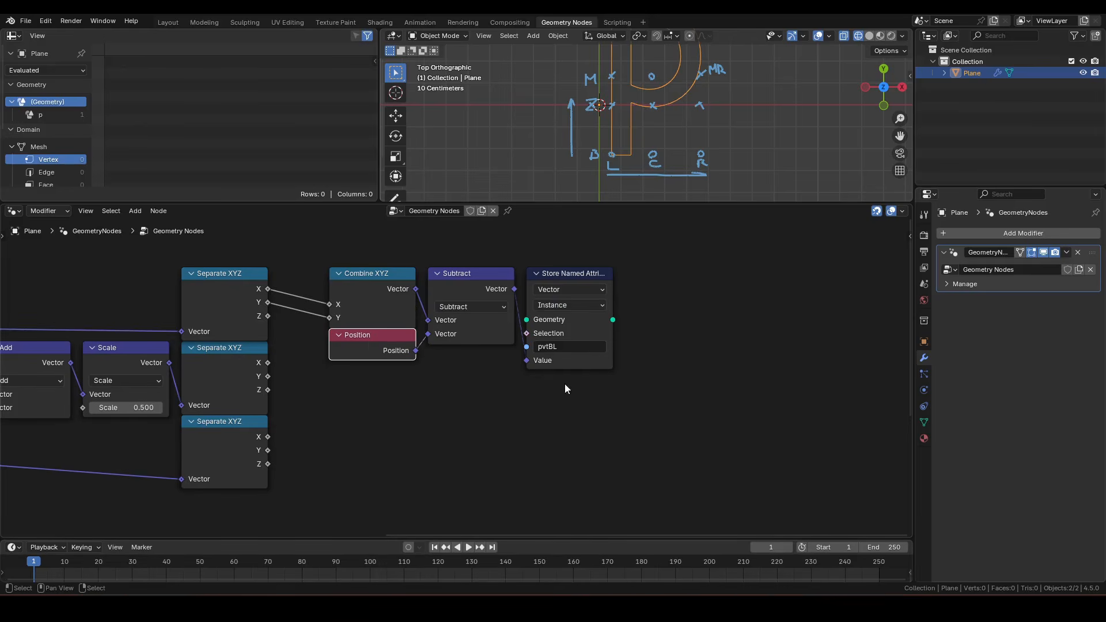
left_click(605, 388)
Stack the Subtract, Combine XYZ and Position nodes in one column beneath the pvtBL Store Named Attribute node
left_click_drag(395, 334, 398, 346)
left_click_drag(462, 278, 561, 390)
left_click_drag(367, 249, 411, 402)
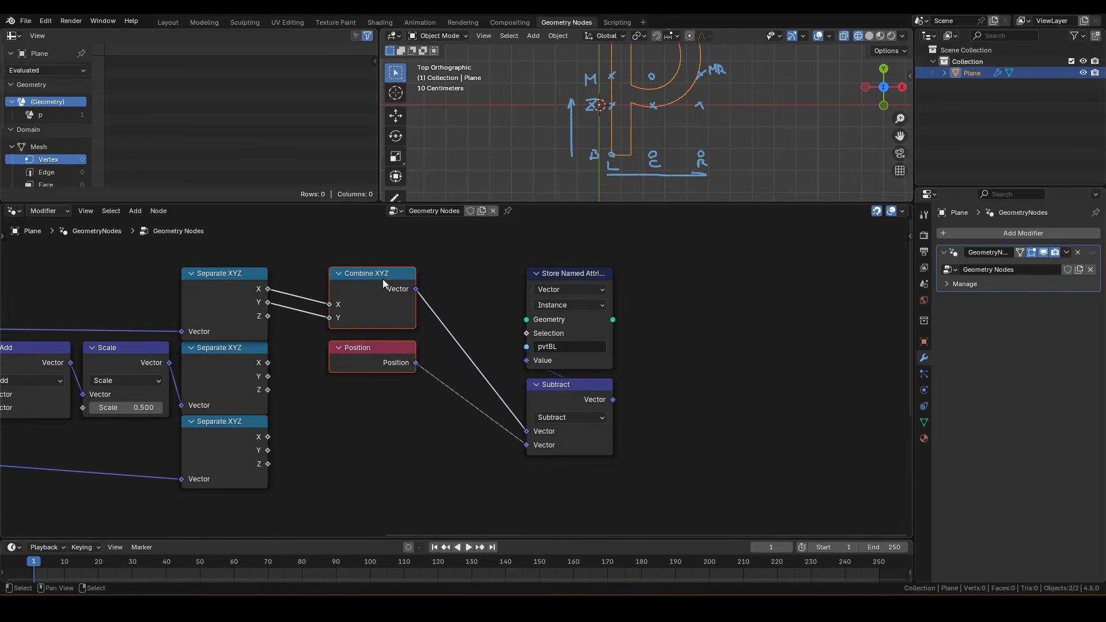
left_click_drag(383, 279, 576, 475)
Select the whole pvtBL node column and move it down, below the Separate XYZ nodes
scroll(603, 424, "down", 3)
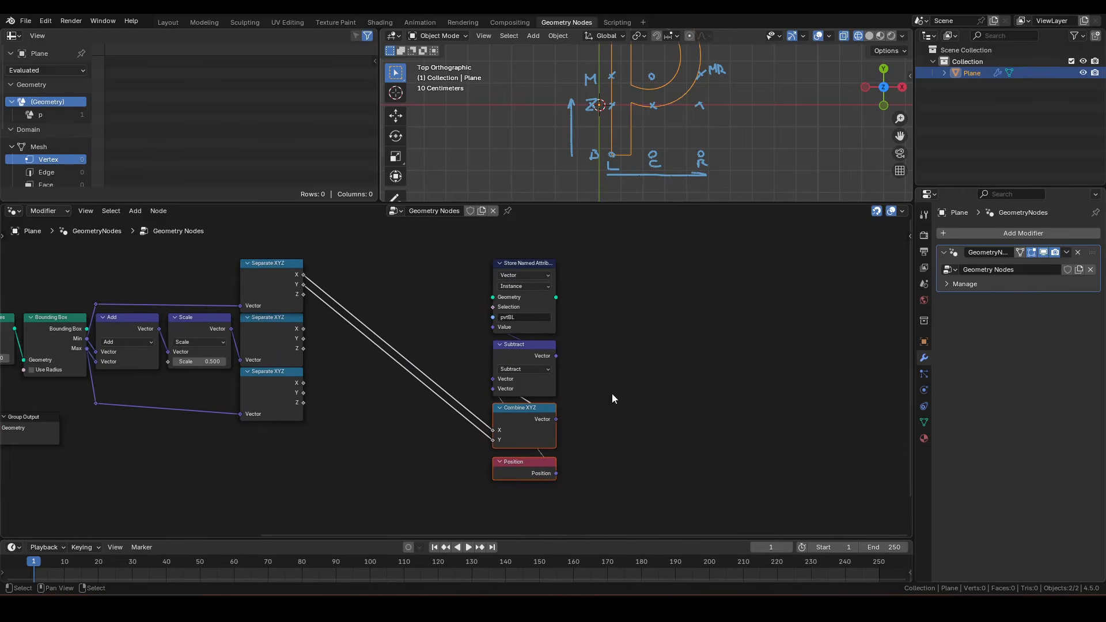
left_click_drag(440, 268, 547, 367, "shift")
left_click_drag(528, 263, 454, 451)
middle_click_drag(561, 427, 561, 343)
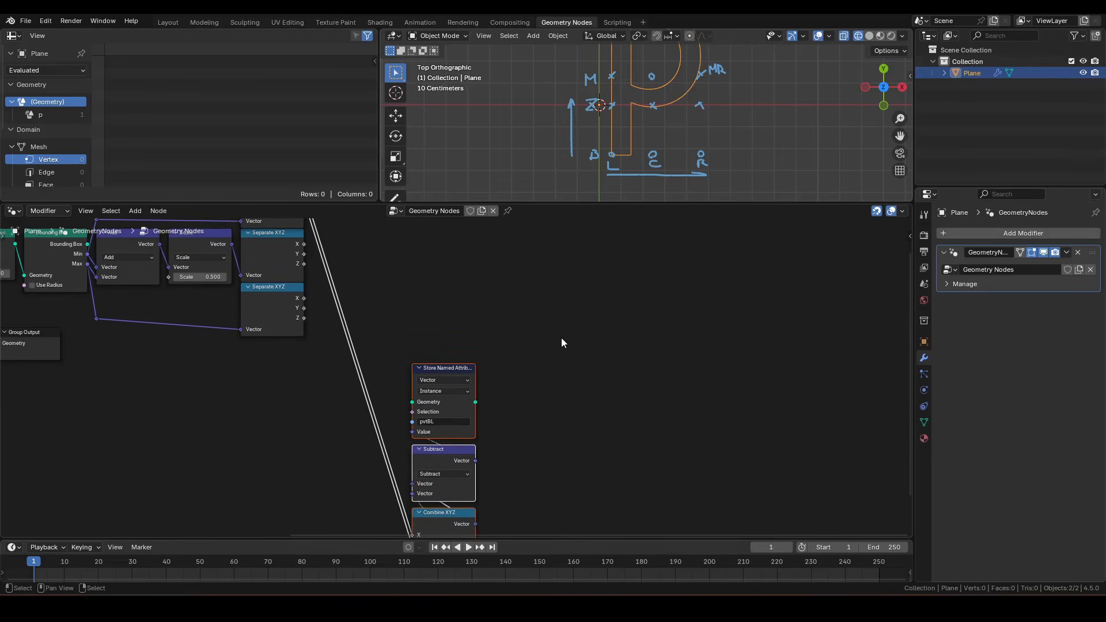
Maximize the node editor and move the whole pvtBL node column closer to the Separate XYZ nodes
key("ctrl+space")
scroll(626, 300, "up", 2)
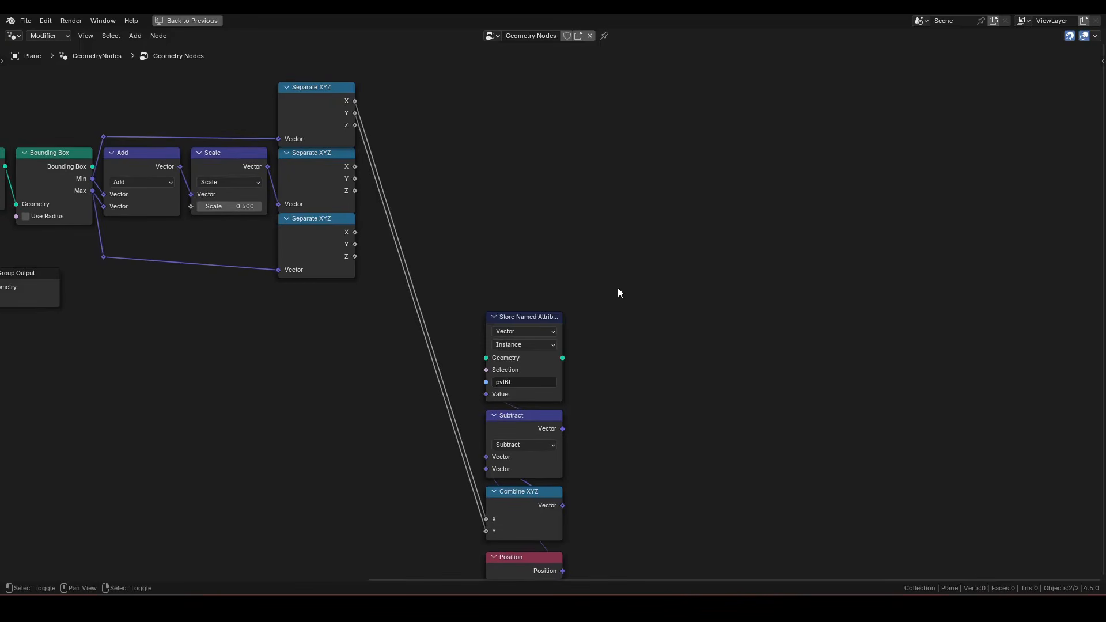
left_click_drag(430, 278, 641, 562)
left_click_drag(530, 322, 474, 316)
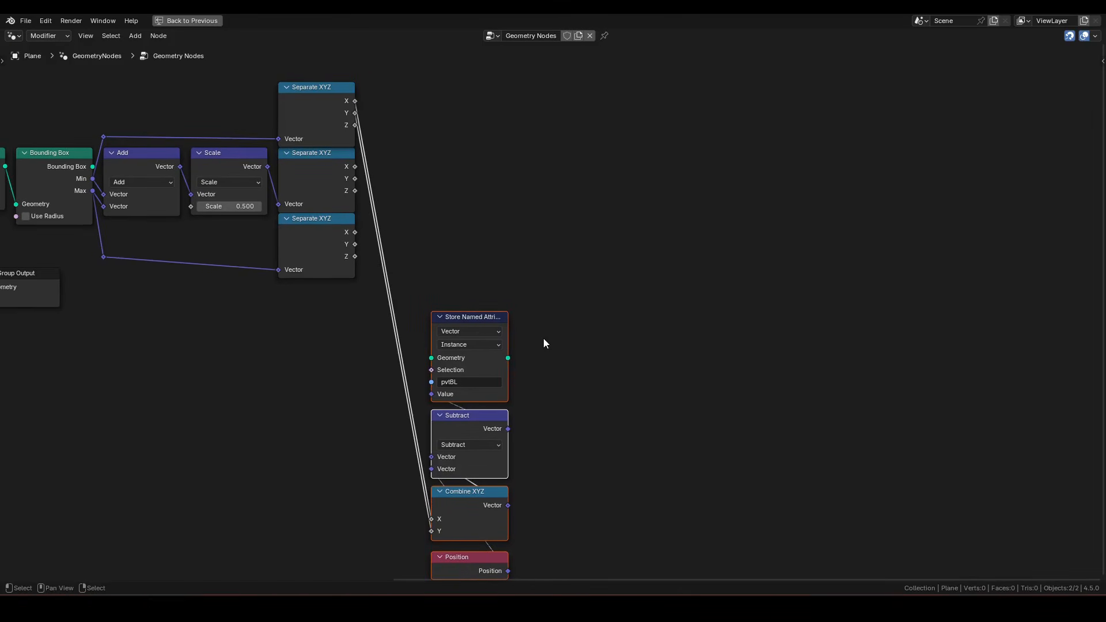
Duplicate the pvtBL node column with its input links kept and place the copy beside it on the same level
middle_click_drag(524, 313, 516, 290)
left_click_drag(403, 243, 541, 556)
key("g")
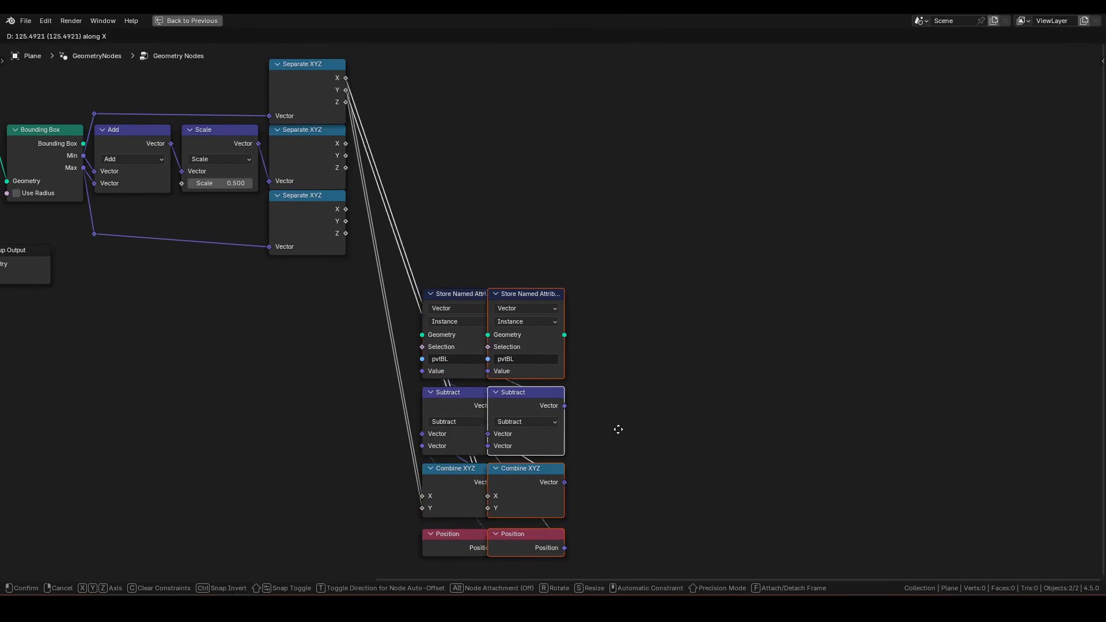
left_click(590, 427)
scroll(633, 411, "up", 1)
scroll(634, 411, "up", 1)
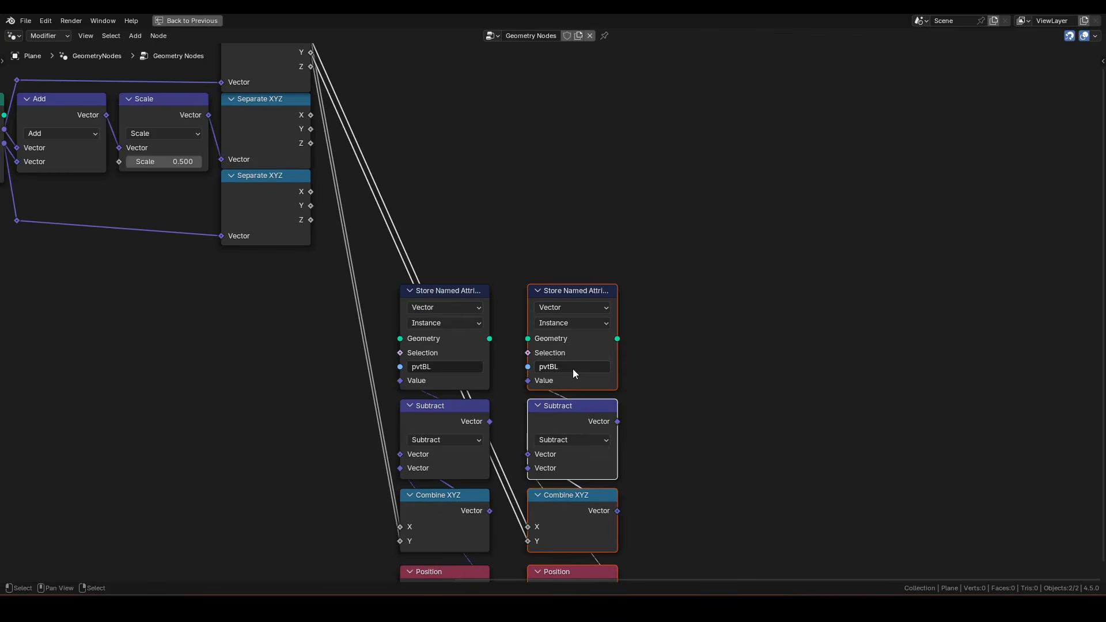
Name the copied column's attribute pvtBC and feed its Combine XYZ X from the middle Separate XYZ's X
left_click(573, 367)
left_click(592, 367)
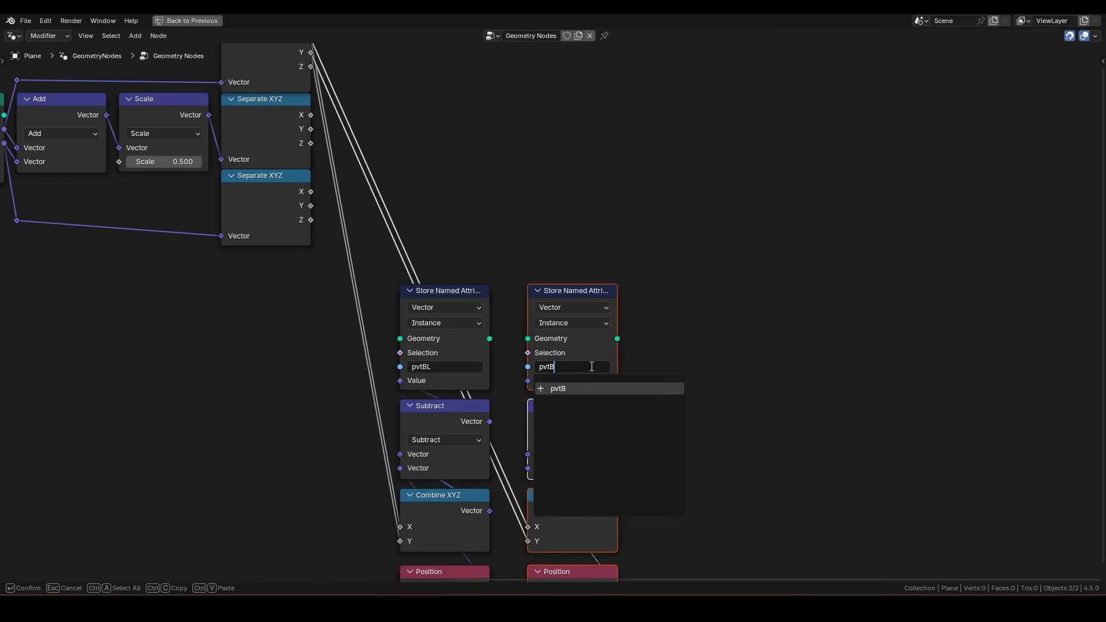
type("C")
key("Return")
scroll(717, 385, "down", 2)
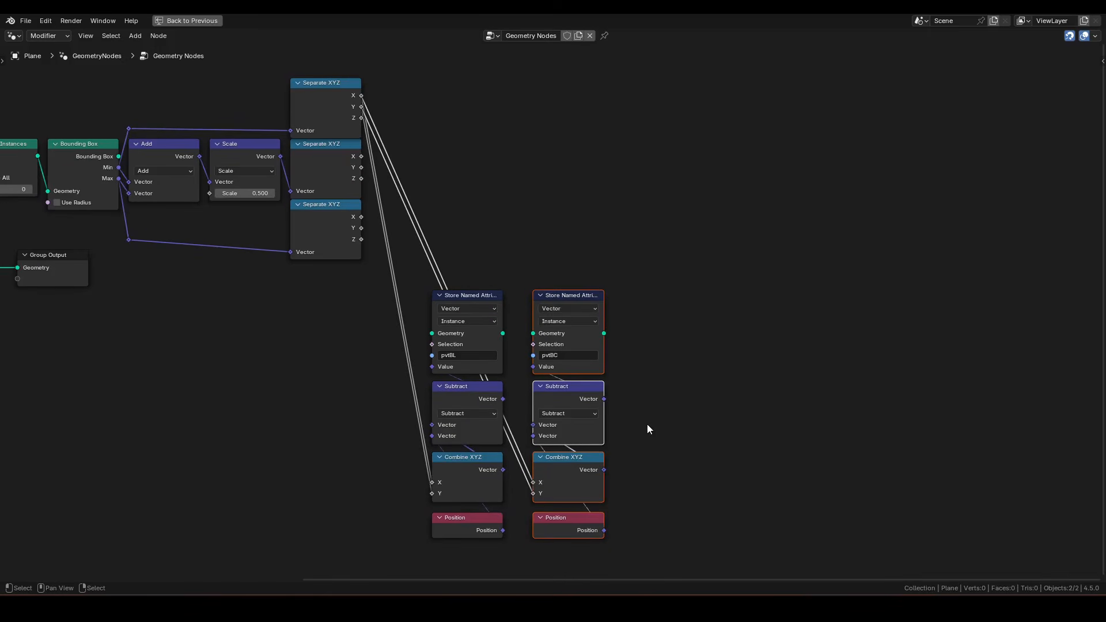
left_click(536, 486)
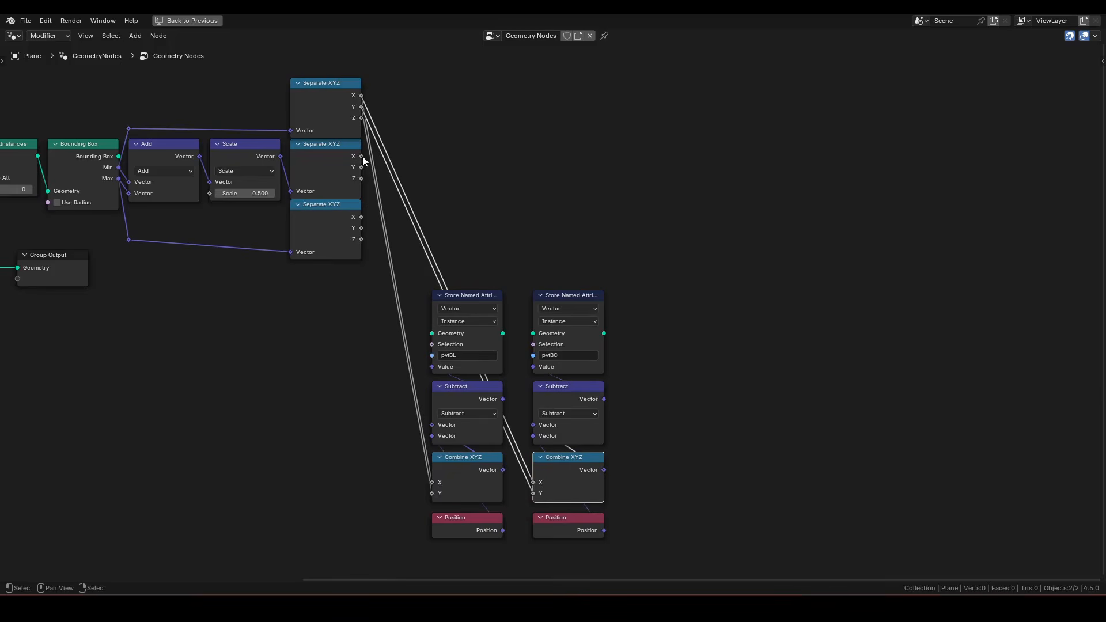
left_click_drag(362, 156, 544, 482)
left_click(662, 467)
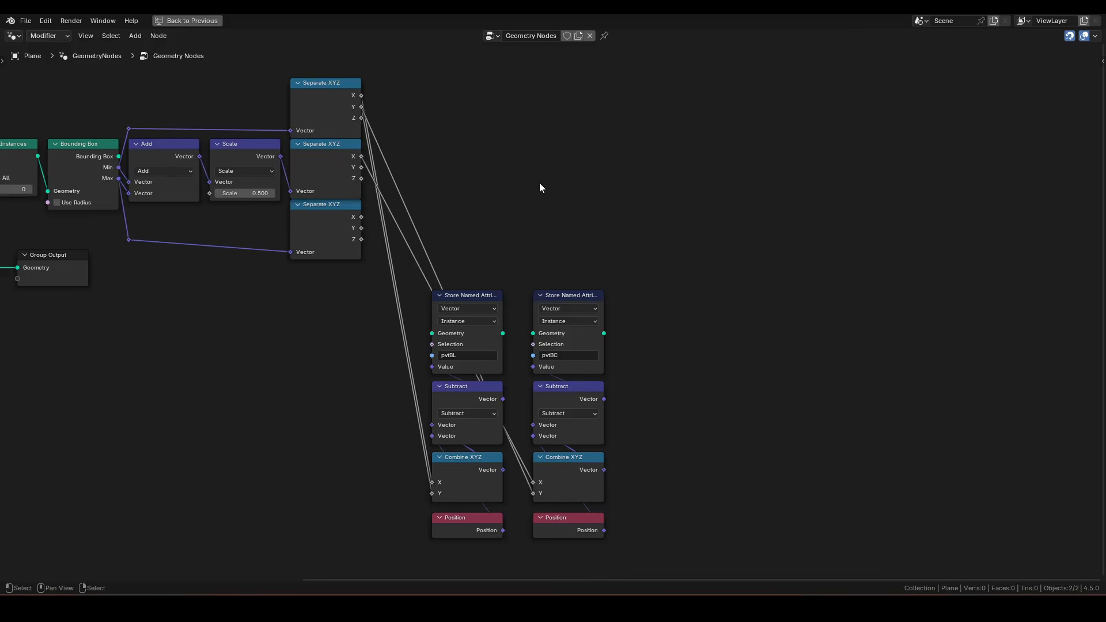
Duplicate the pvtBC node column with its input links and place the copy beside it along X
left_click_drag(526, 220, 663, 550)
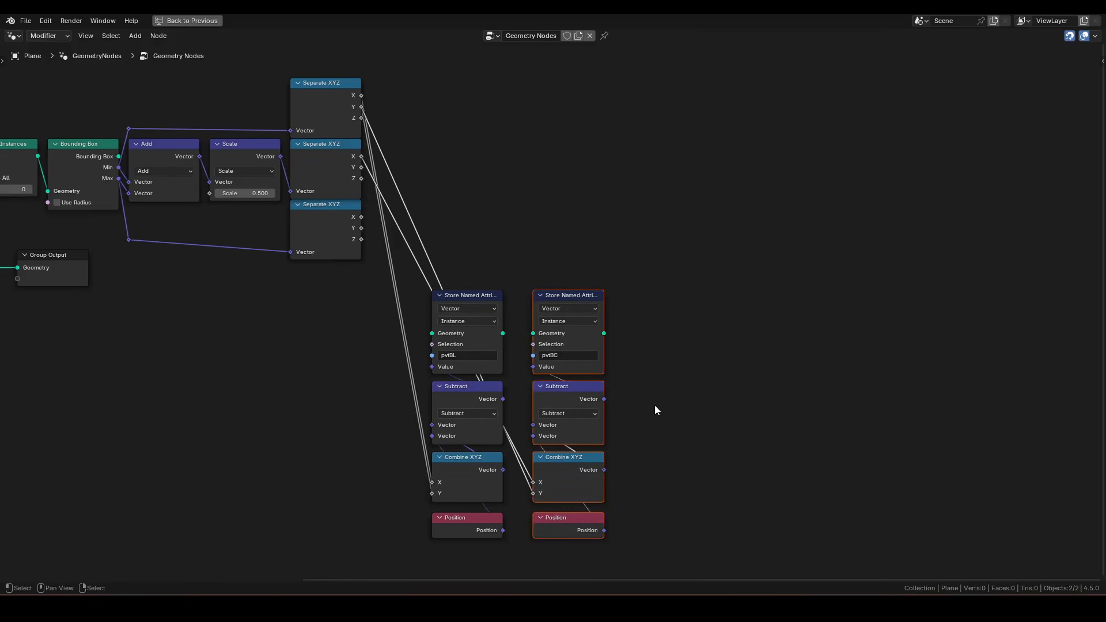
key("shift+d")
key("x")
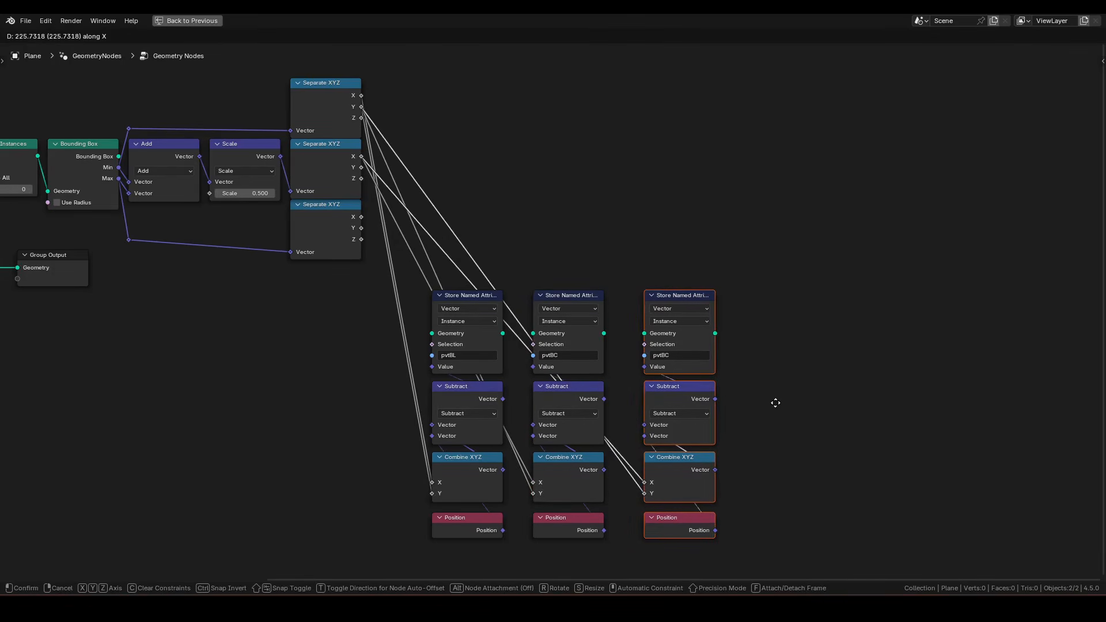
left_click(765, 404)
scroll(707, 387, "up", 2)
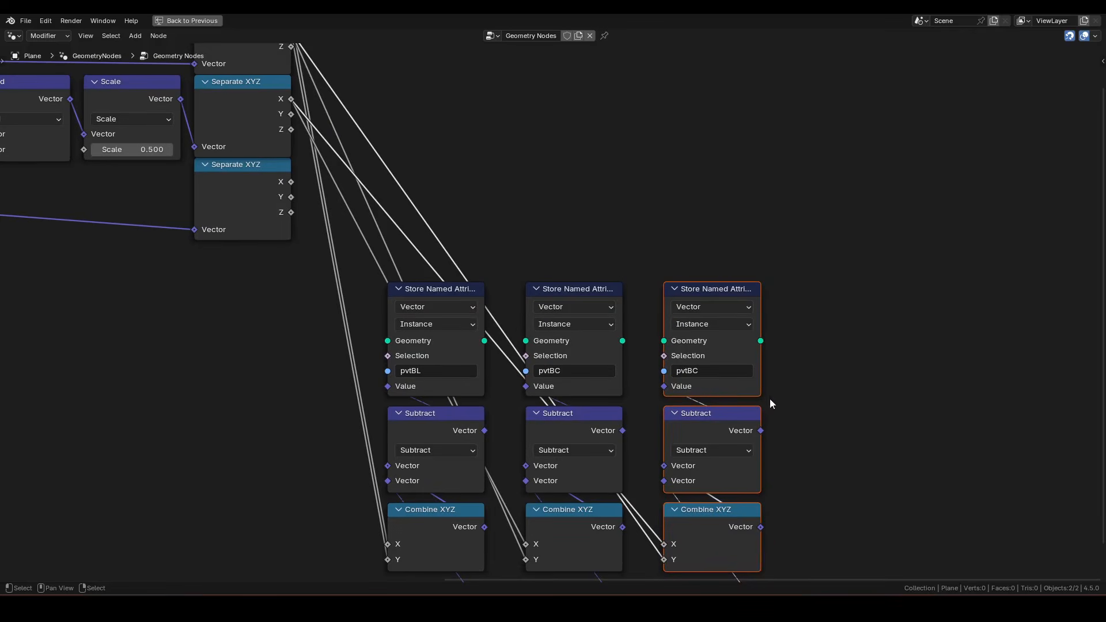
Name the third column's attribute pvtBR and feed its Combine XYZ X from the lowest Separate XYZ's X
left_click(745, 371)
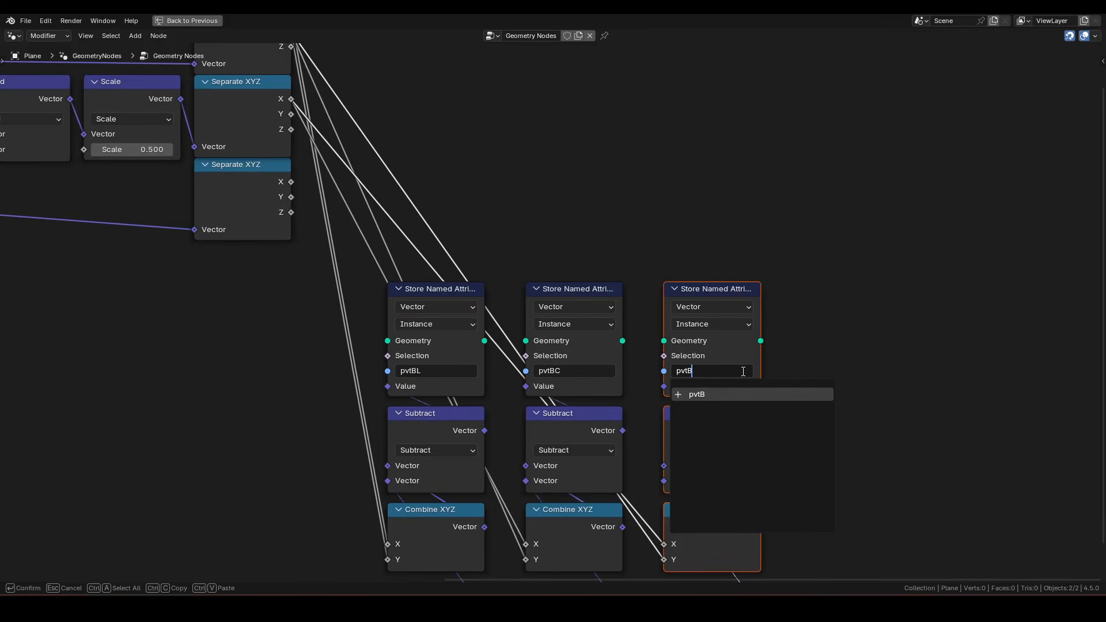
type("R")
key("Return")
scroll(742, 371, "down", 1)
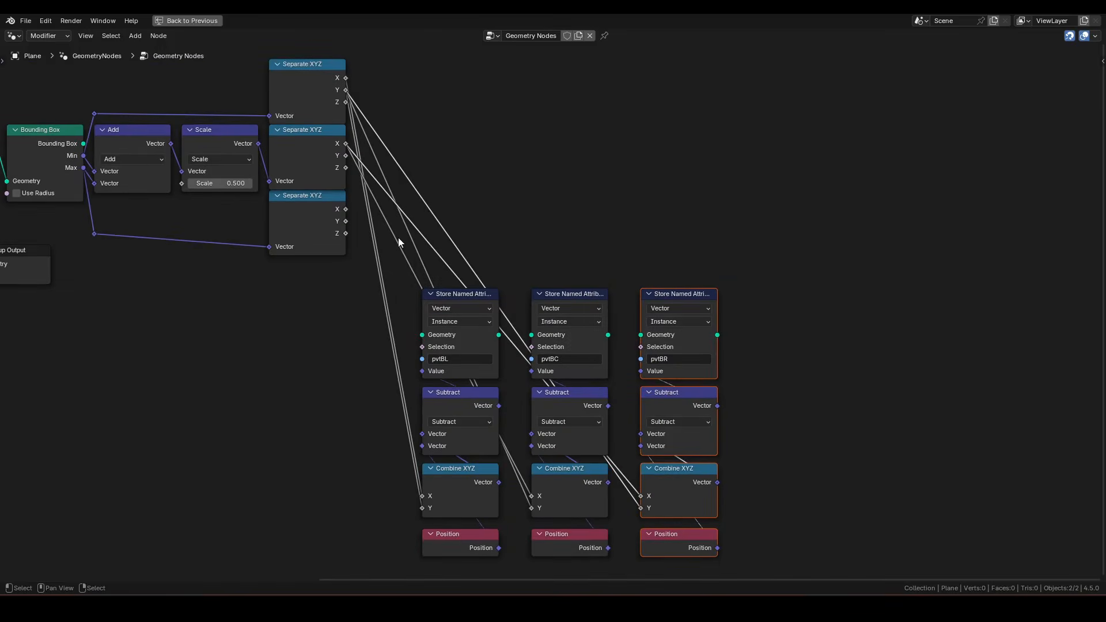
left_click_drag(346, 209, 643, 499)
Duplicate the pvtBL, pvtBC and pvtBR columns with their links and place the copies after pvtBR along X
middle_click_drag(738, 454, 703, 425)
left_click_drag(241, 284, 732, 576)
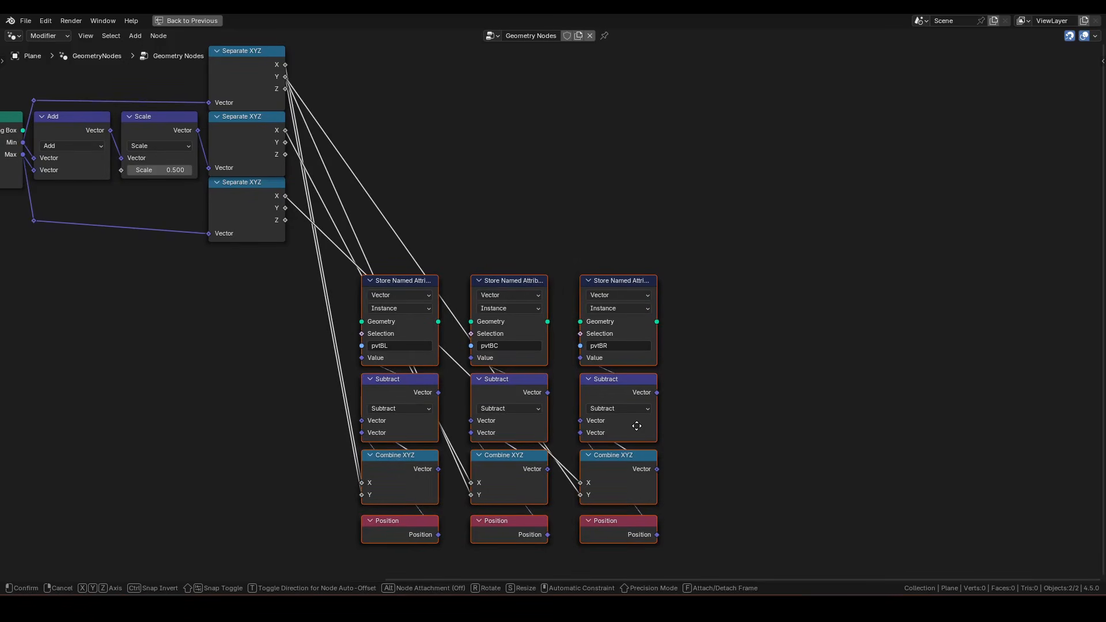
key("shift+d")
key("x")
left_click(968, 417)
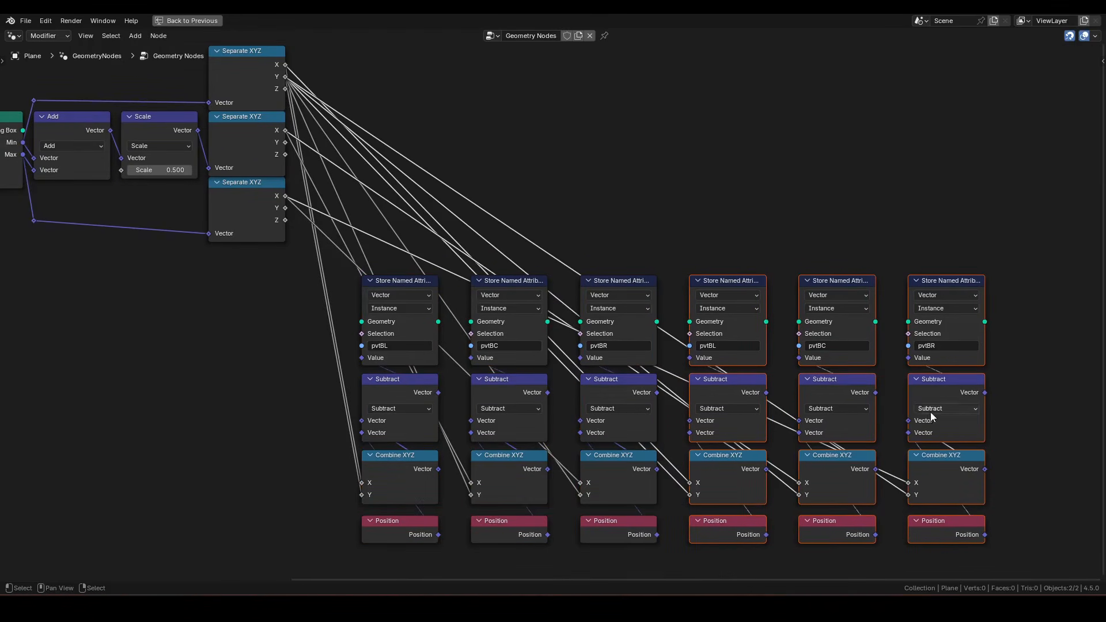
Rename the attributes in the three copied columns to pvtML, pvtMC and pvtMR
middle_click_drag(759, 299, 681, 289)
scroll(671, 297, "up", 2)
left_click(683, 348)
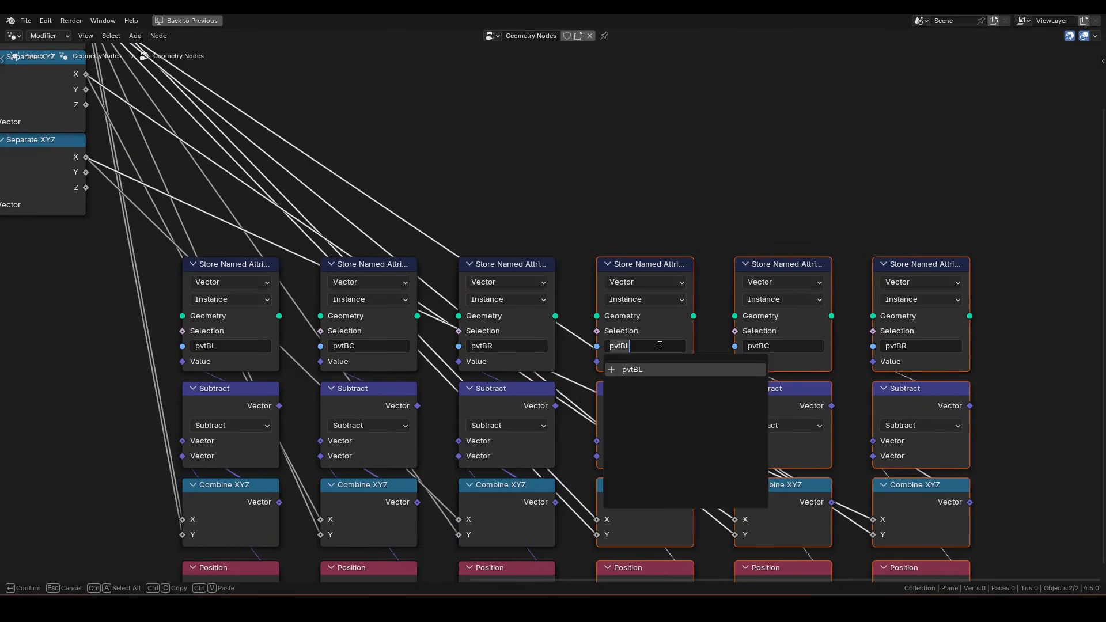
left_click(670, 346)
type("M")
key("Return")
left_click(785, 344)
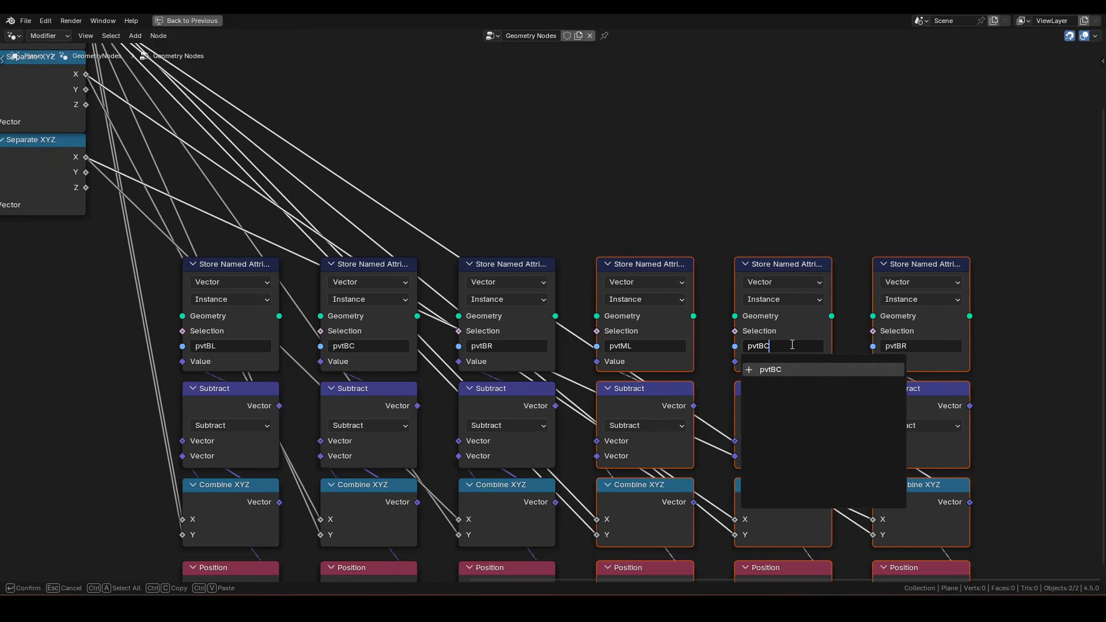
type("M")
key("Return")
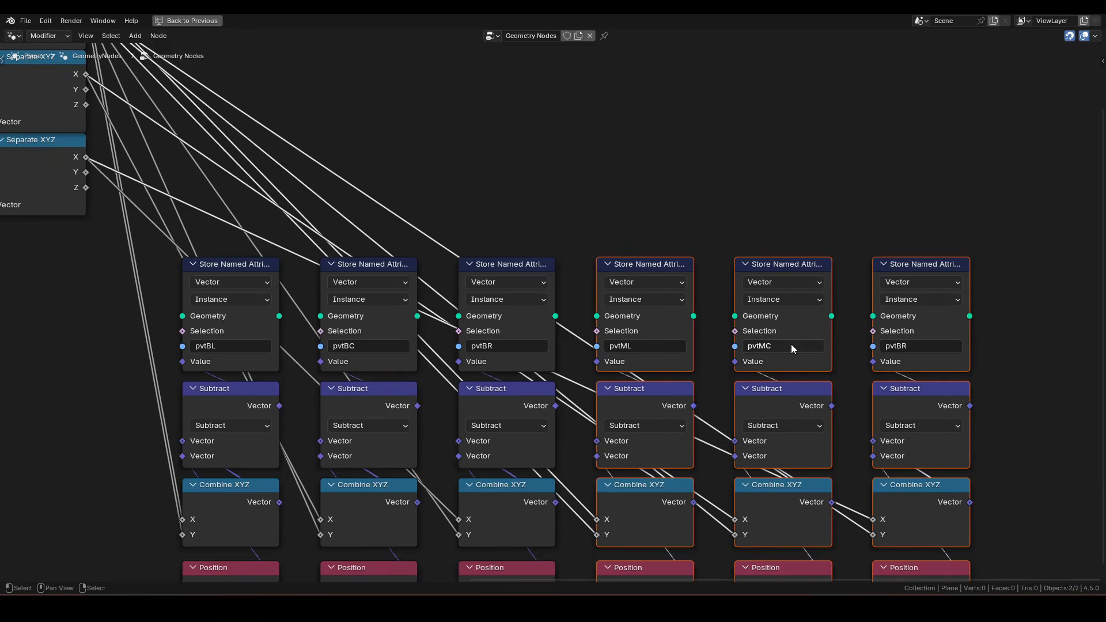
left_click(944, 347)
left_click(946, 346)
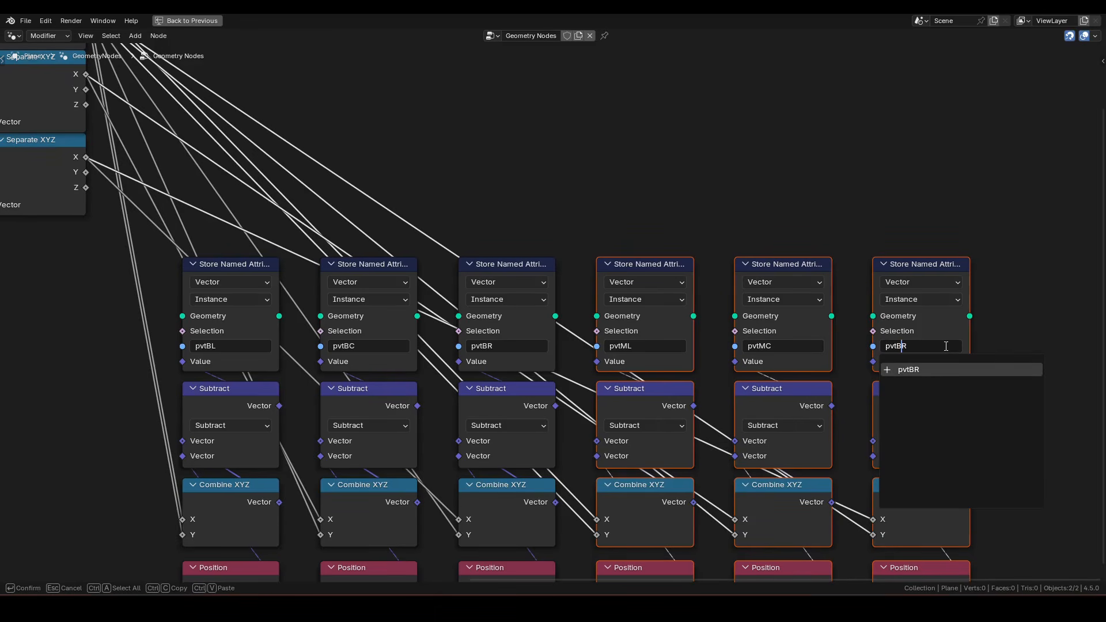
key("Return")
scroll(727, 299, "down", 2)
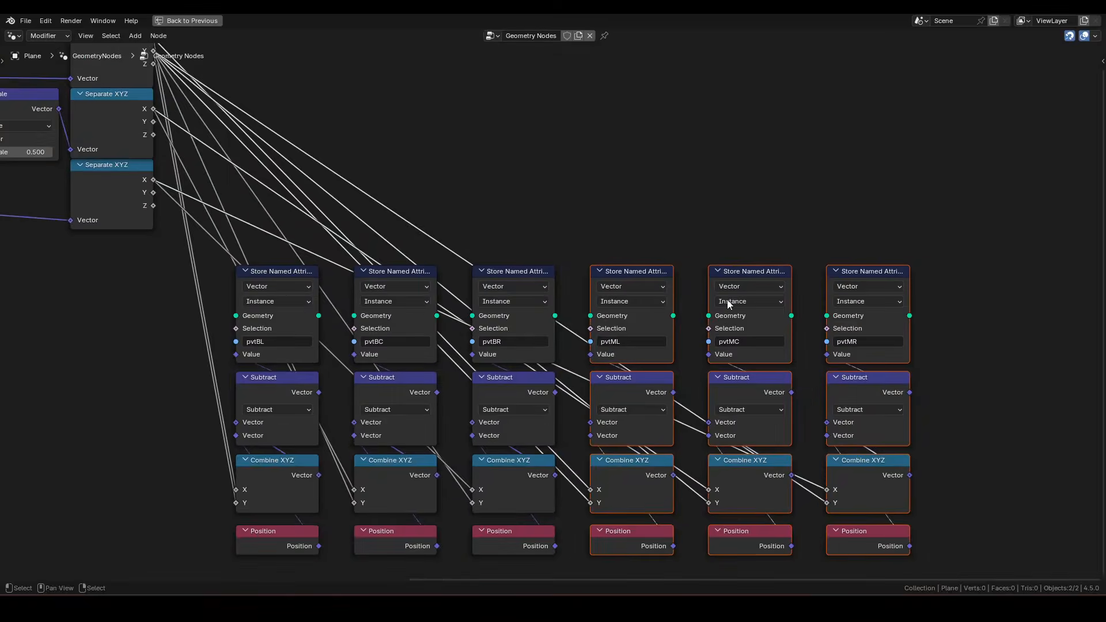
Connect the middle Separate XYZ's Y output to the Combine XYZ Y inputs of pvtML, pvtMC and pvtMR
left_click(663, 209)
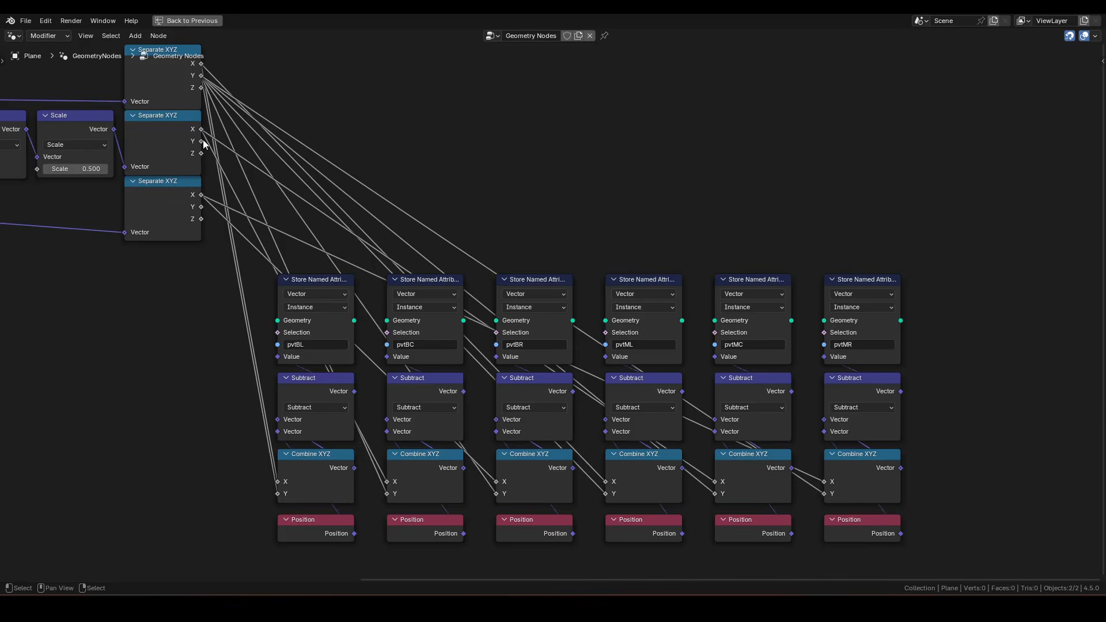
left_click_drag(202, 141, 608, 501)
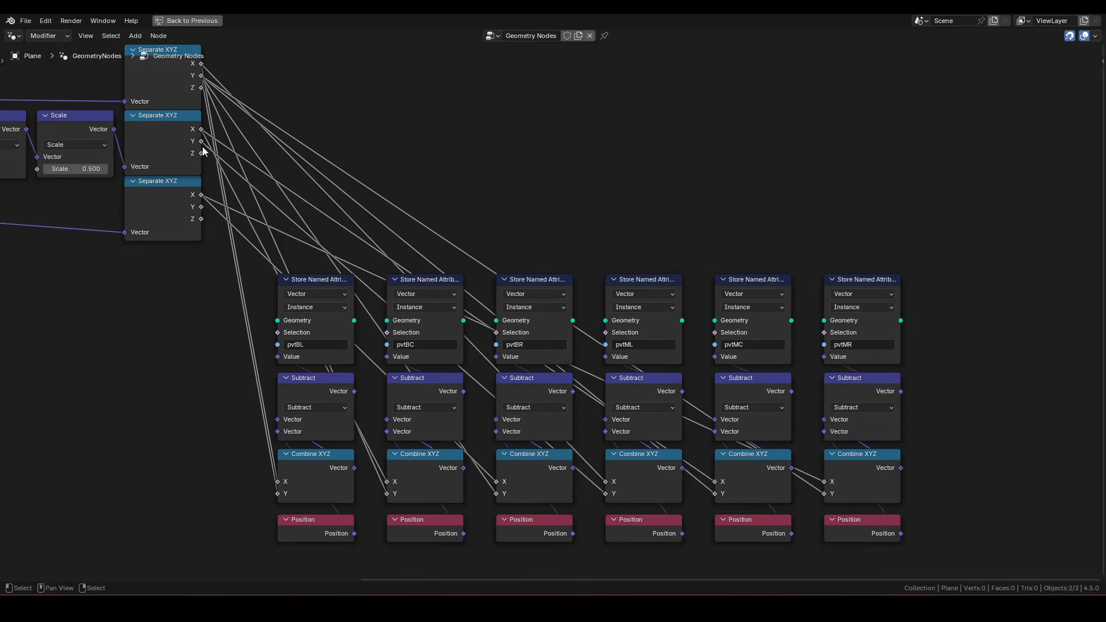
left_click_drag(201, 153, 712, 500)
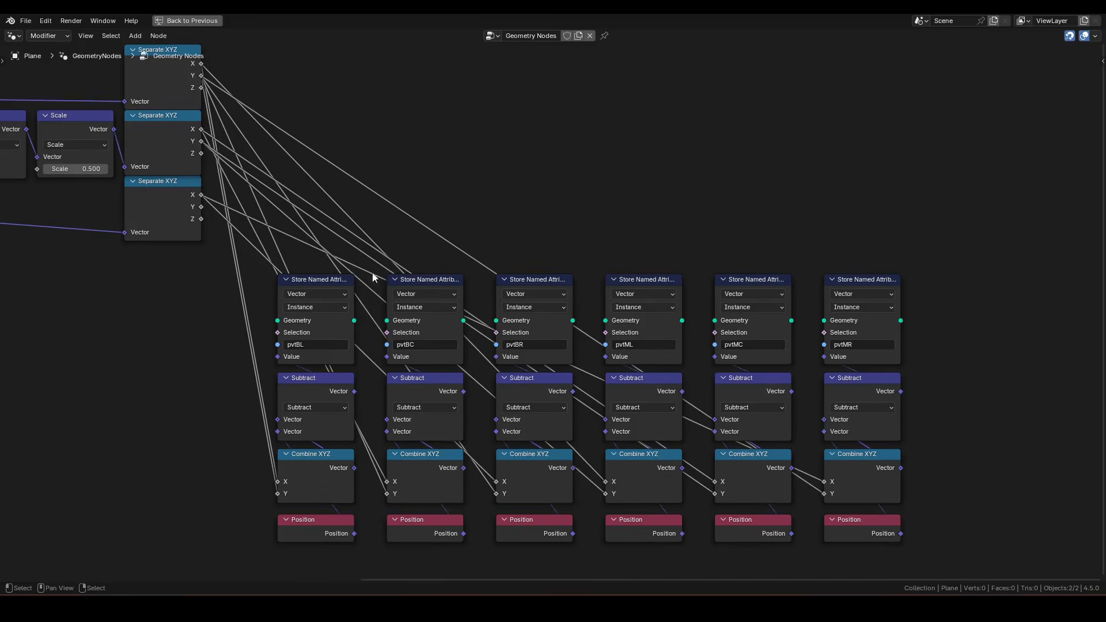
left_click_drag(202, 142, 833, 494)
Duplicate the pvtML, pvtMC and pvtMR columns with their links and place the copies after pvtMR along X
middle_click_drag(915, 358, 824, 335)
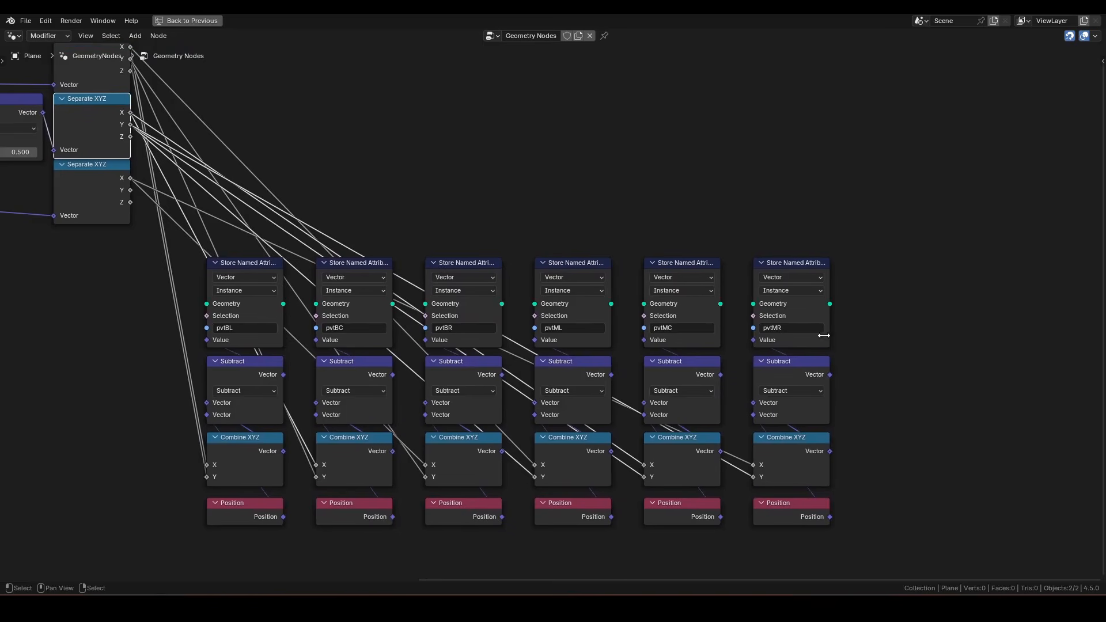
left_click_drag(522, 218, 886, 569)
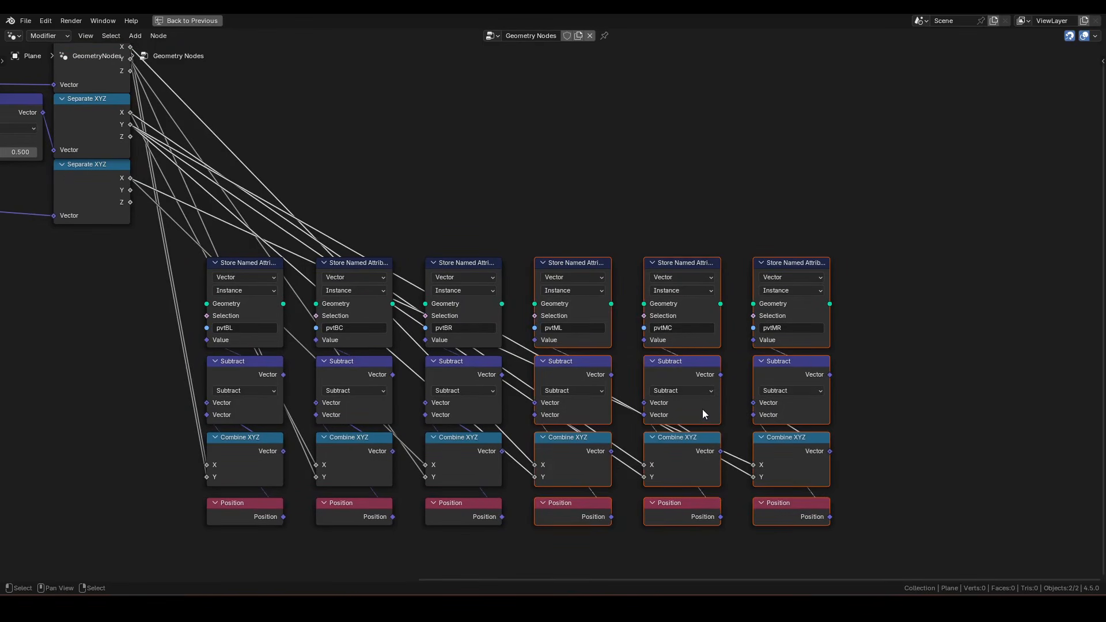
key("shift+d")
key("x")
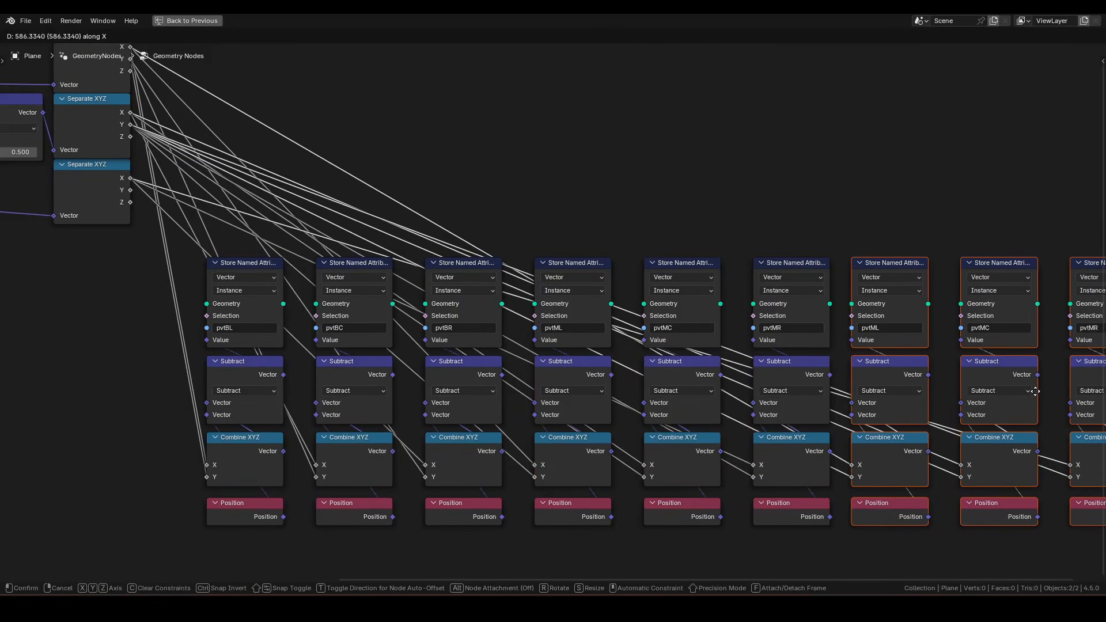
left_click(1040, 390)
Rename the attributes in the last three columns to pvtTL, pvtTC and pvtTR
scroll(786, 284, "right", 5)
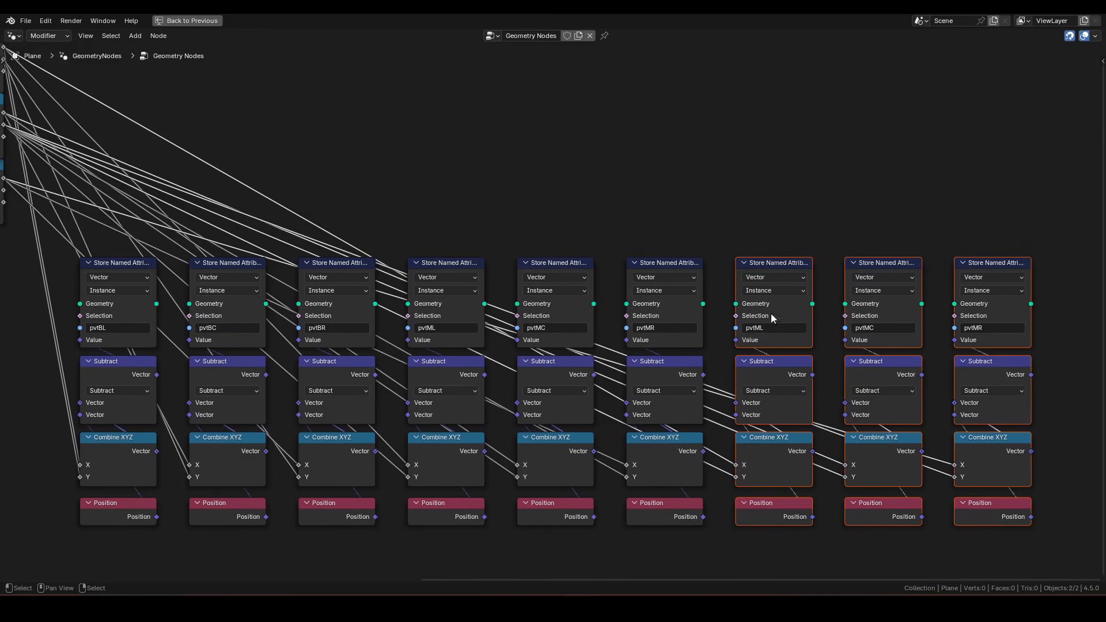
left_click(609, 326)
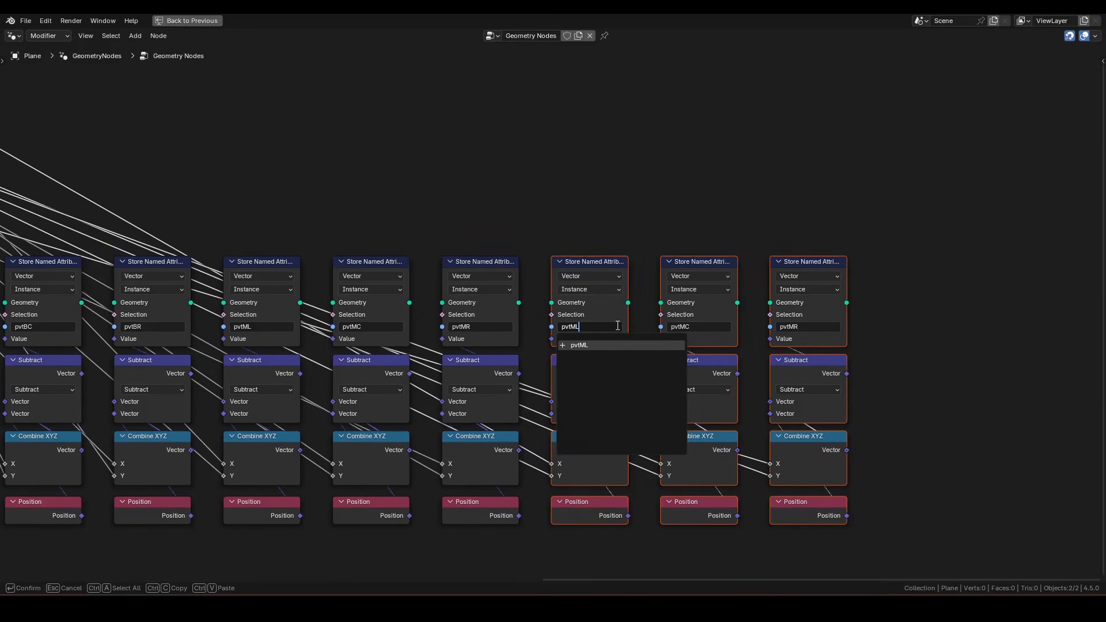
type("T")
key("Return")
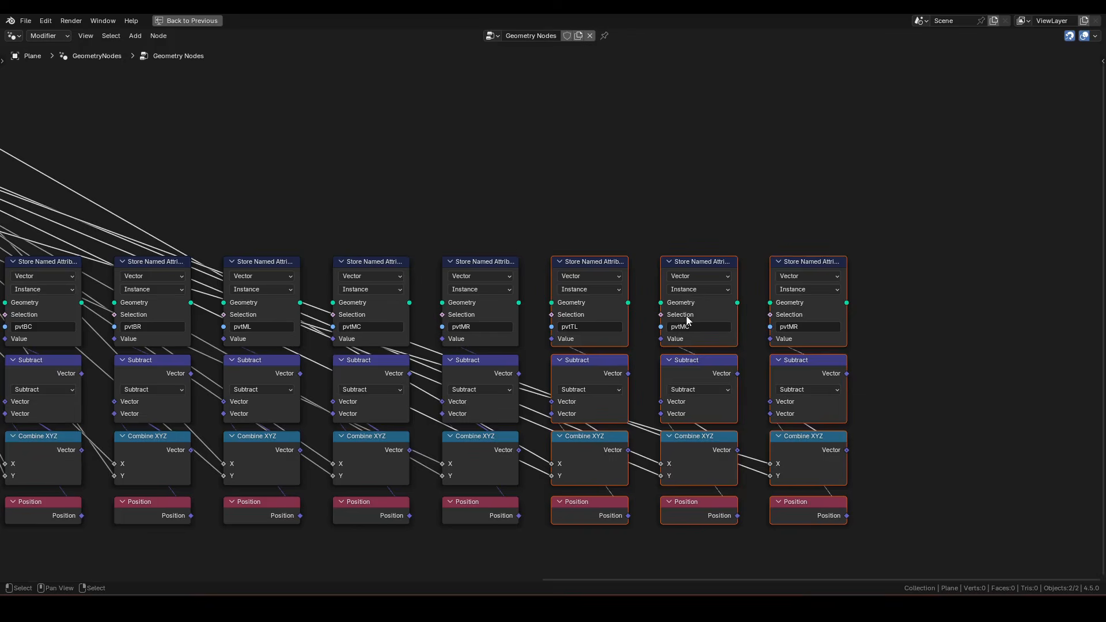
left_click(720, 324)
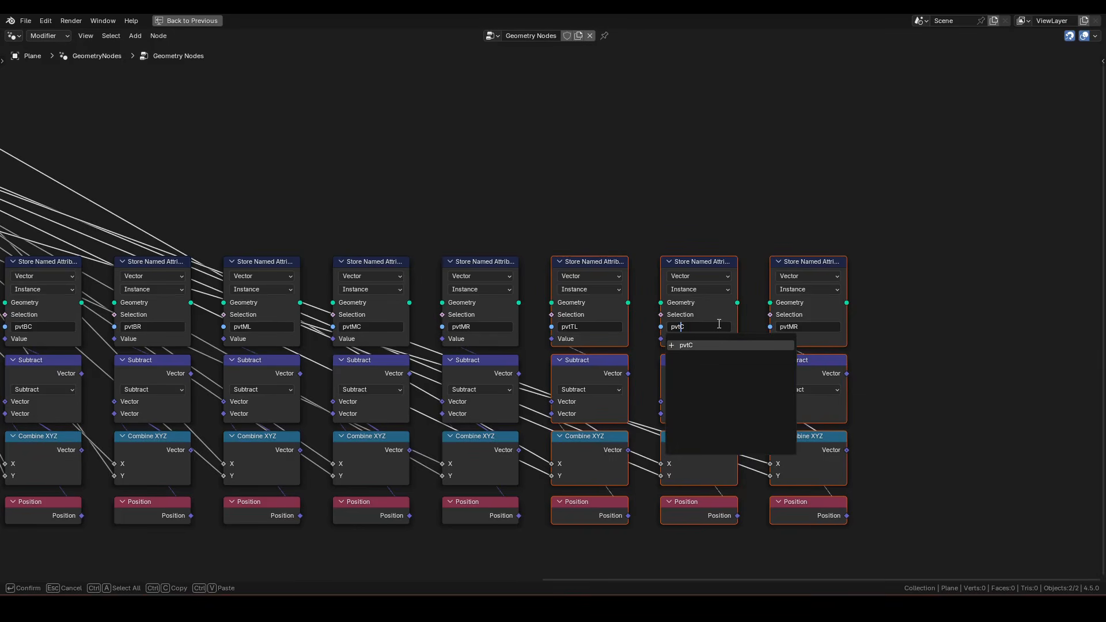
type("T")
key("Return")
left_click(809, 326)
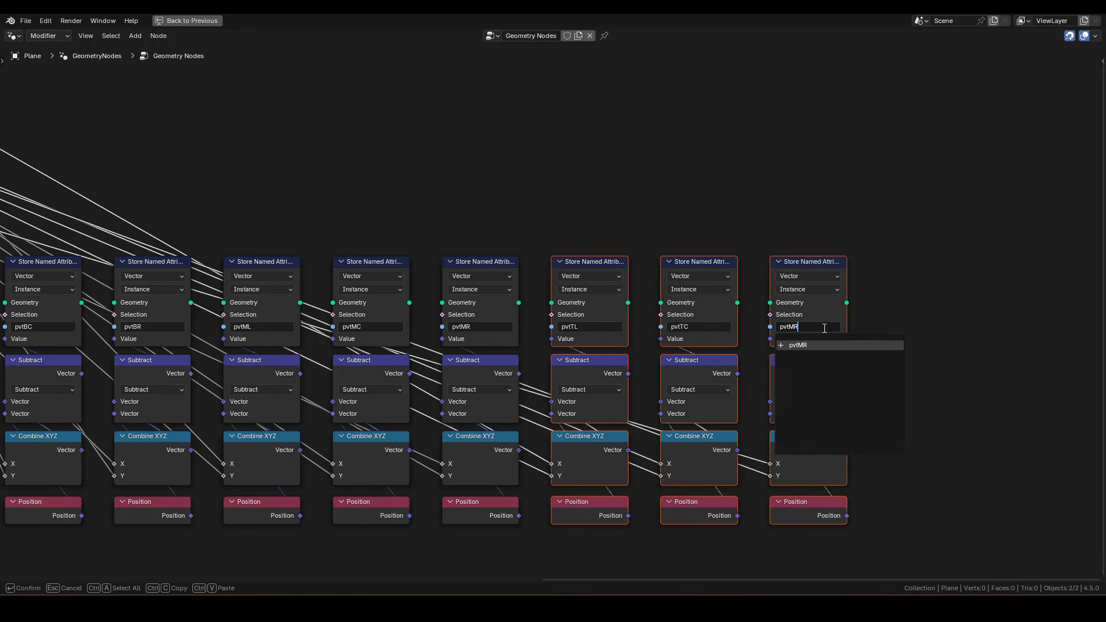
type("T")
key("Return")
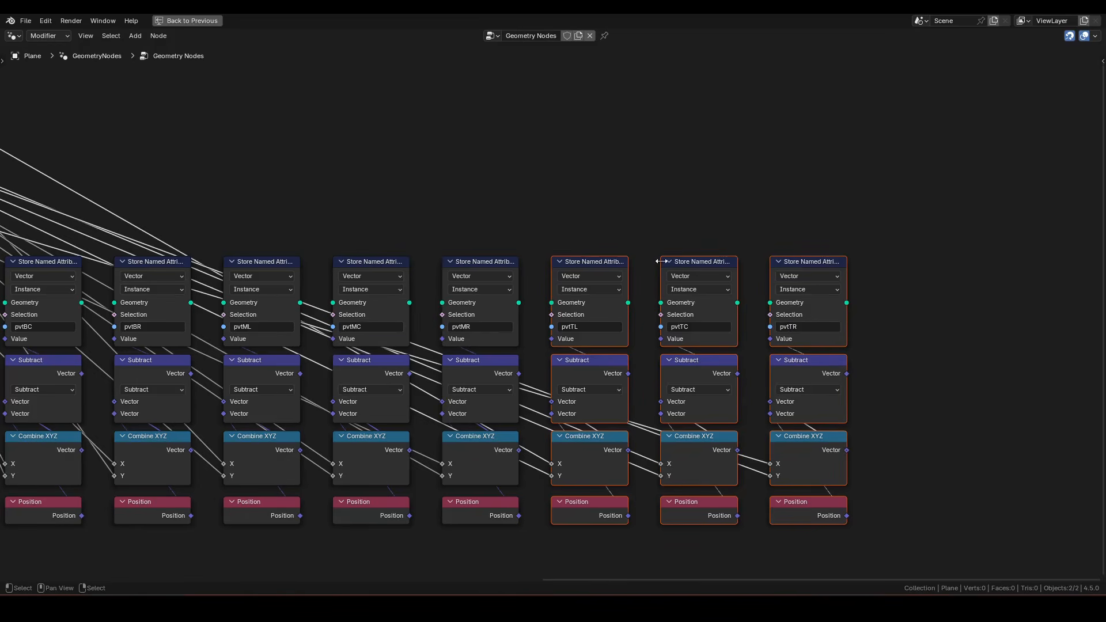
Connect the lowest Separate XYZ's Y output to the Combine XYZ Y inputs of pvtTL, pvtTC and pvtTR
scroll(432, 265, "down", 2)
middle_click_drag(432, 264, 560, 287)
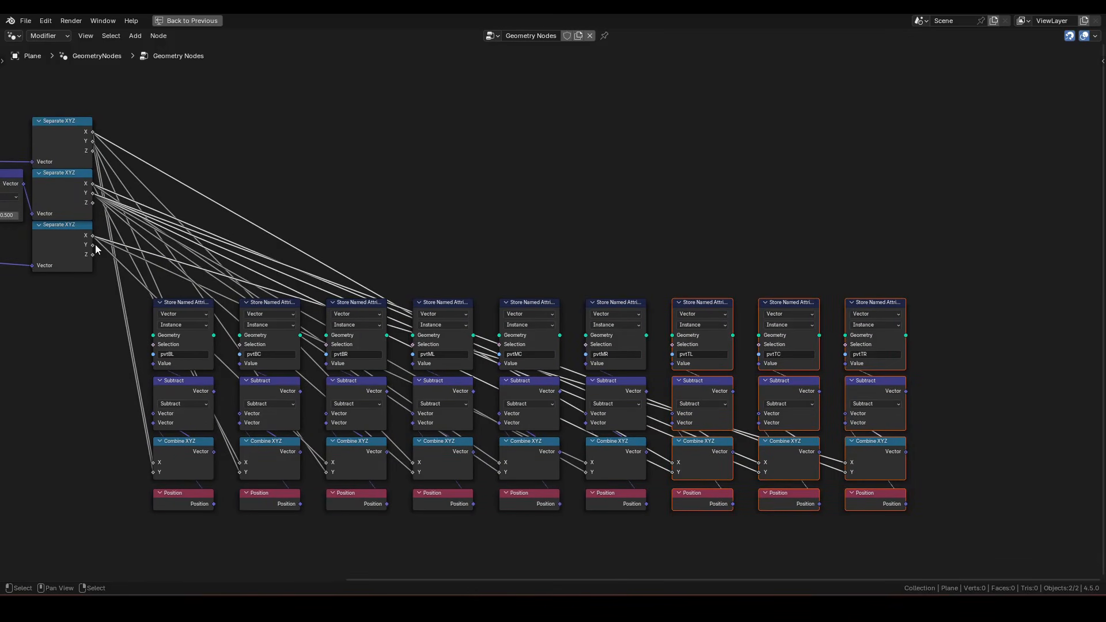
left_click_drag(95, 244, 681, 464)
left_click_drag(92, 244, 757, 473)
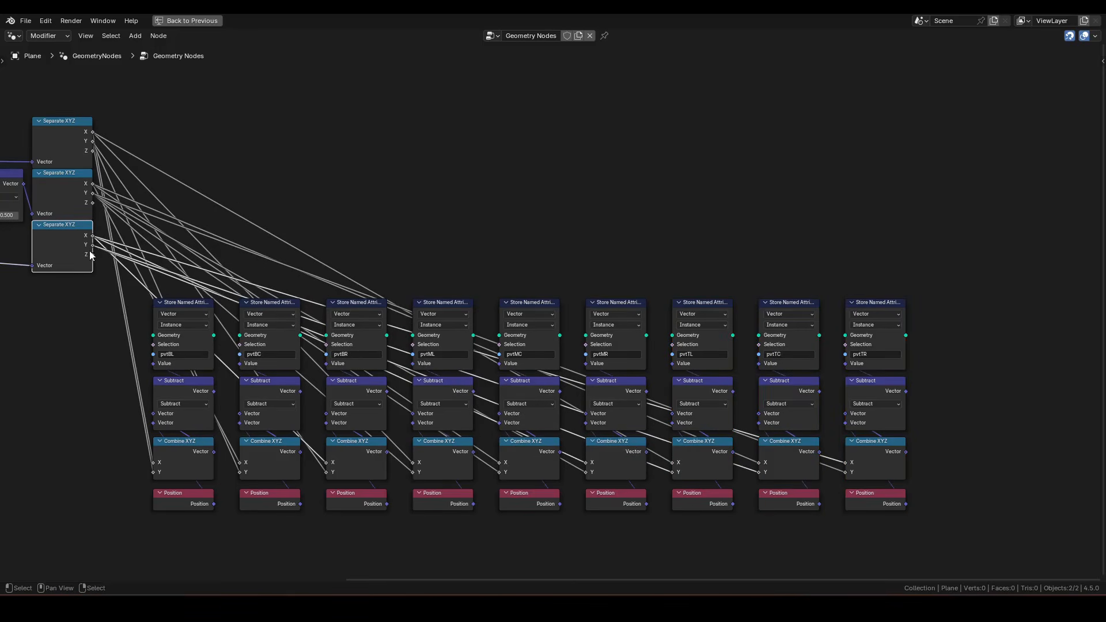
left_click_drag(94, 251, 848, 473)
middle_click_drag(866, 317, 855, 321)
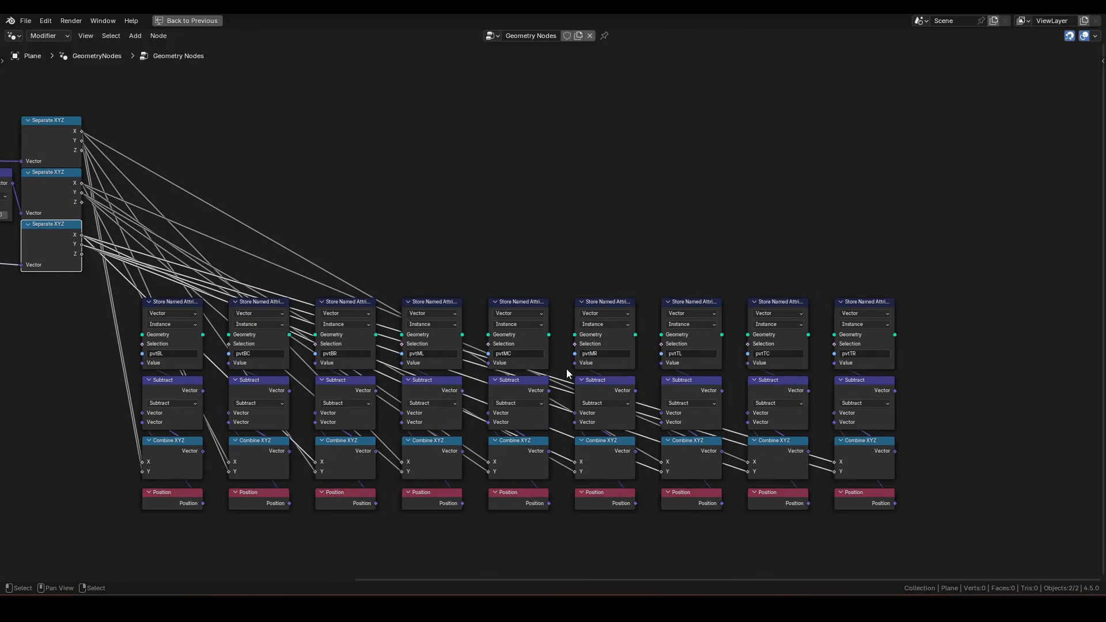
Duplicate the pvtTL, pvtTC and pvtTR columns with their links and place the copies after pvtTR along X
scroll(567, 373, "up", 1)
left_click_drag(88, 244, 359, 560)
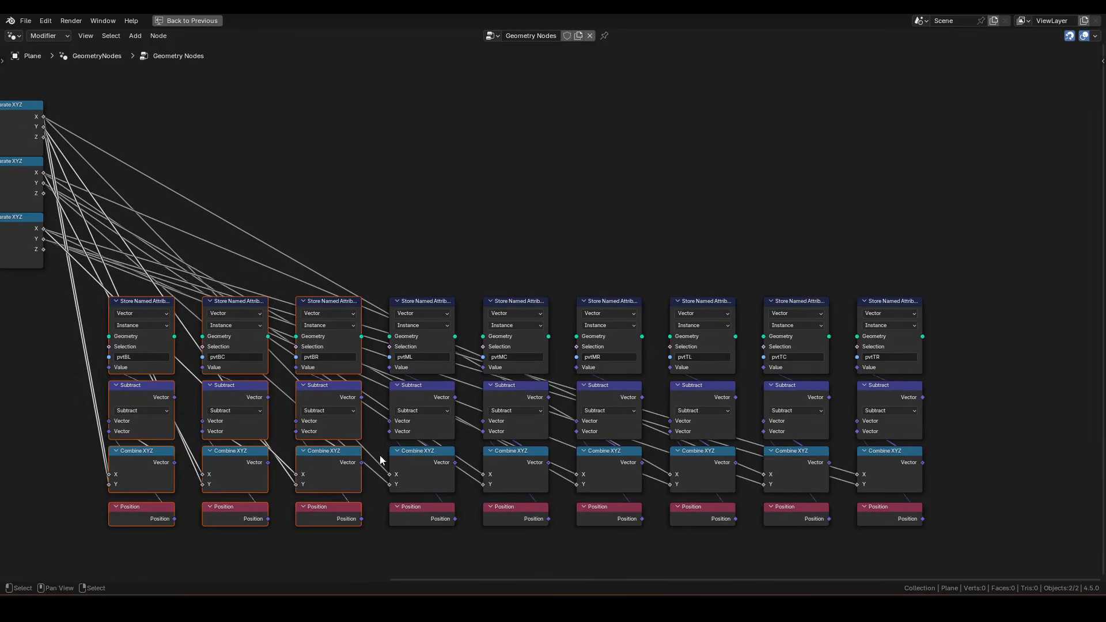
left_click_drag(394, 249, 652, 562)
left_click_drag(662, 241, 935, 542)
middle_click_drag(1015, 385, 663, 367)
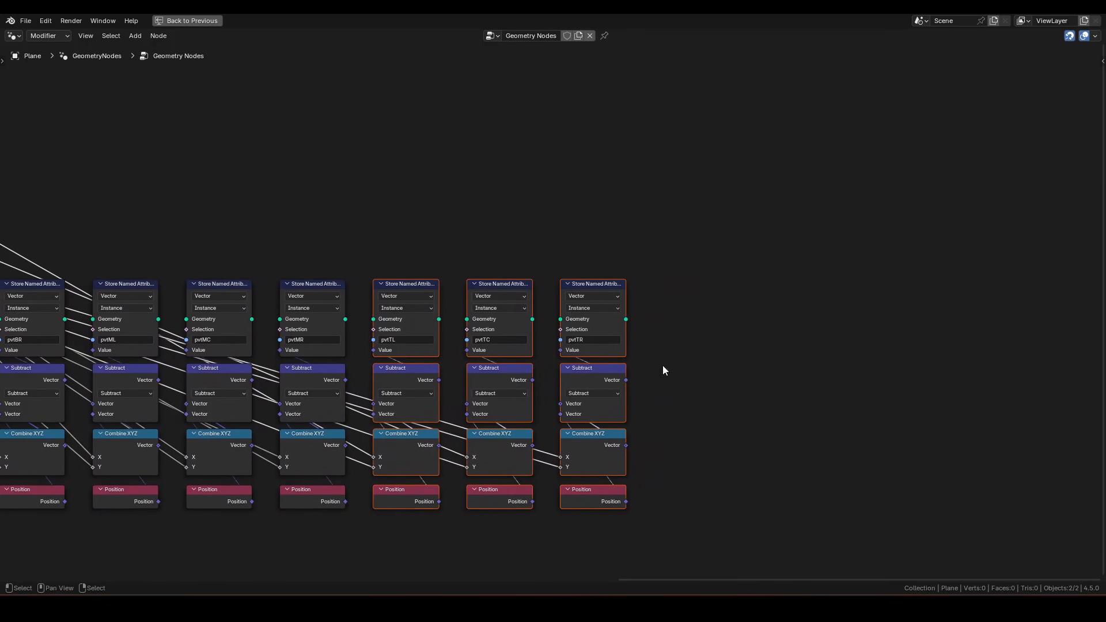
key("shift+d")
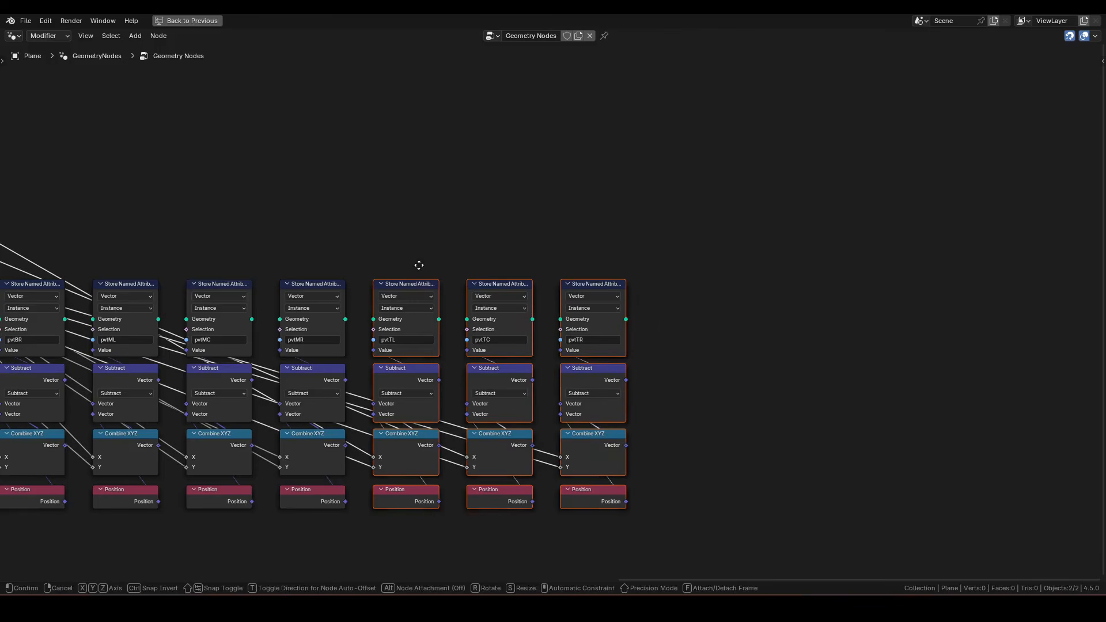
key("x")
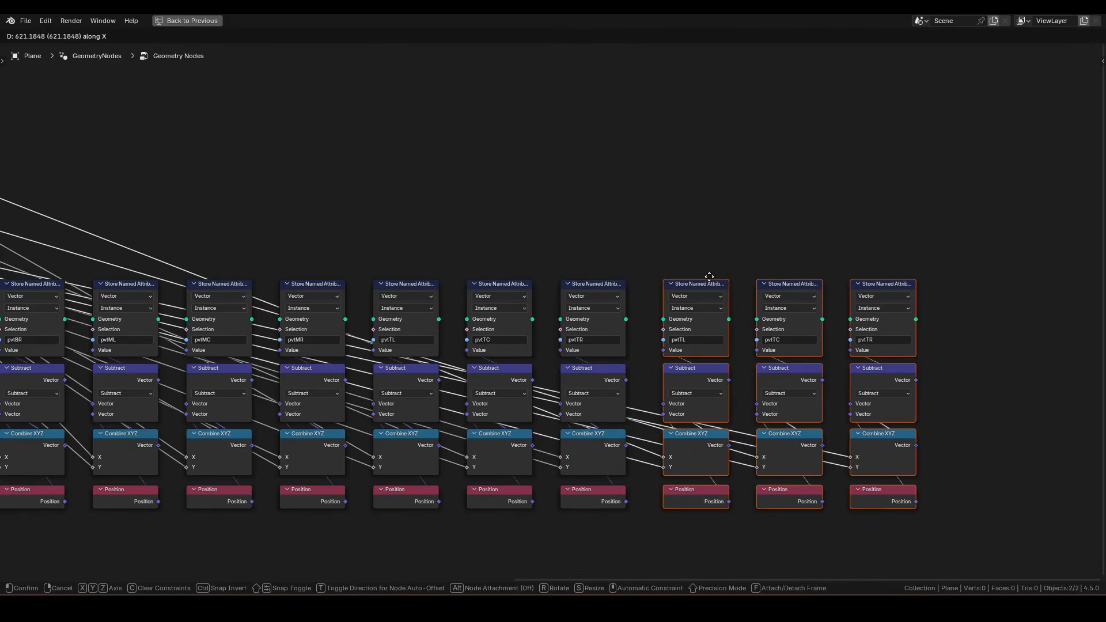
left_click(705, 276)
Rename the attributes in the three new columns to pvtZL, pvtZC and pvtZR
scroll(586, 362, "up", 2)
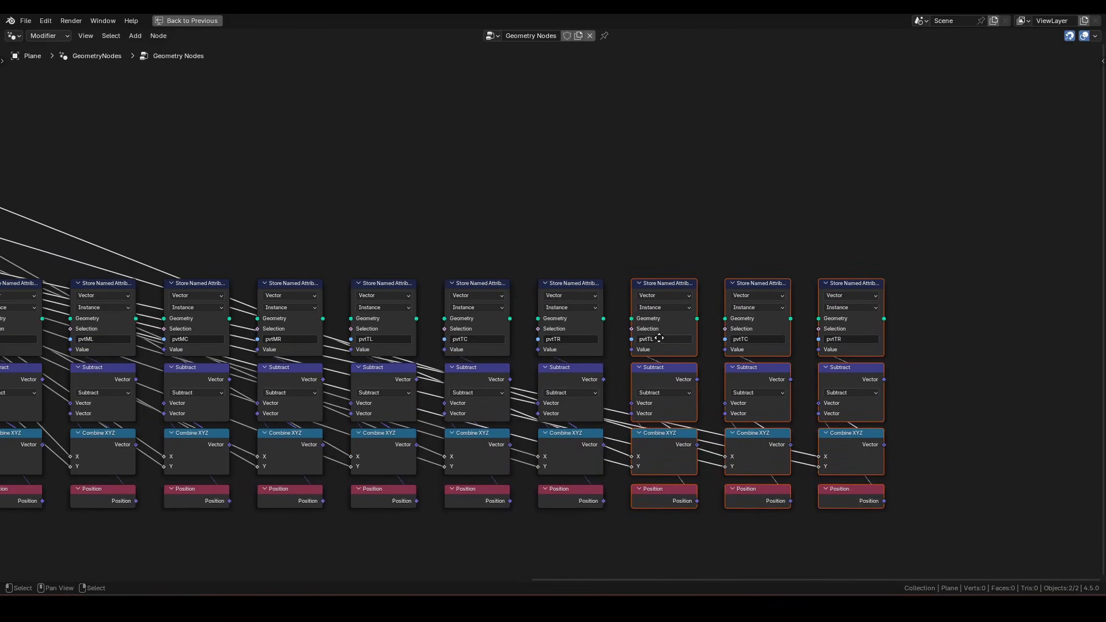
left_click(609, 344)
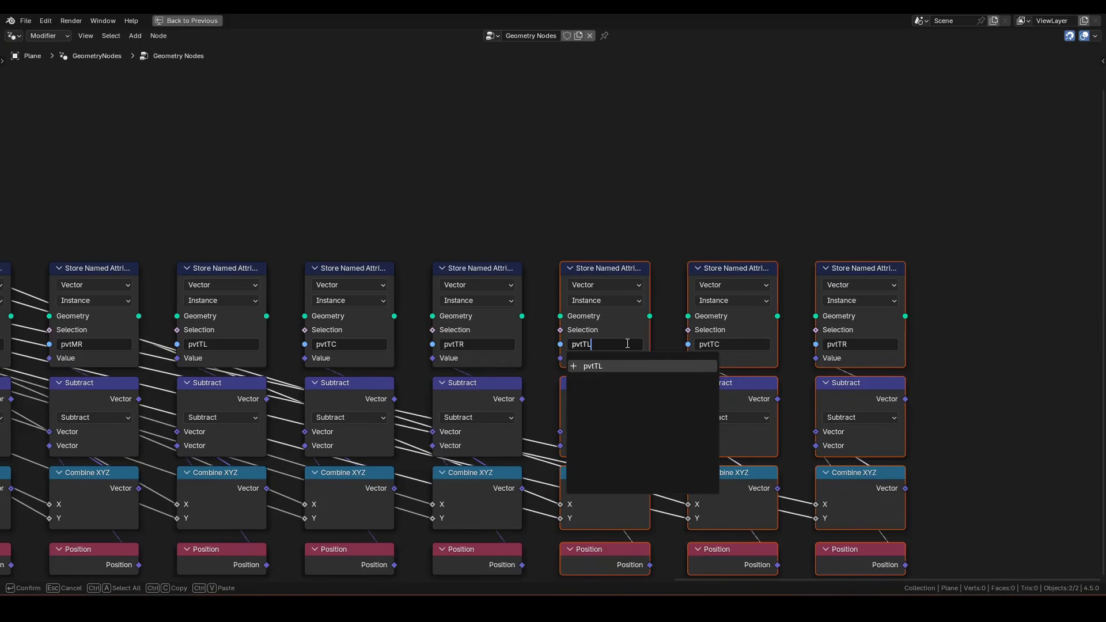
key("Return")
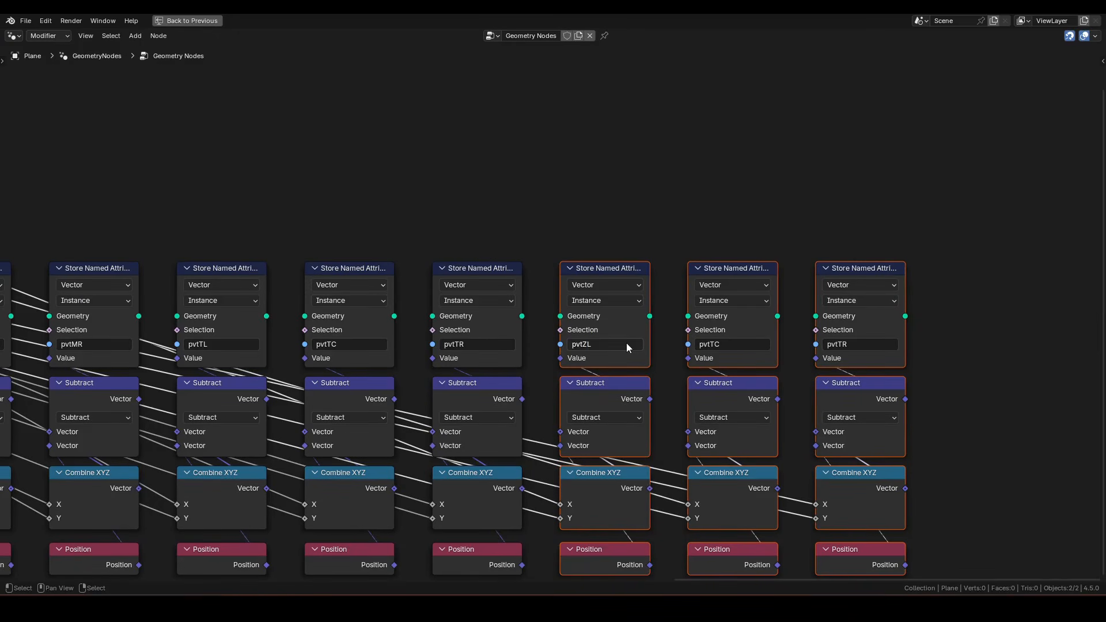
left_click(748, 344)
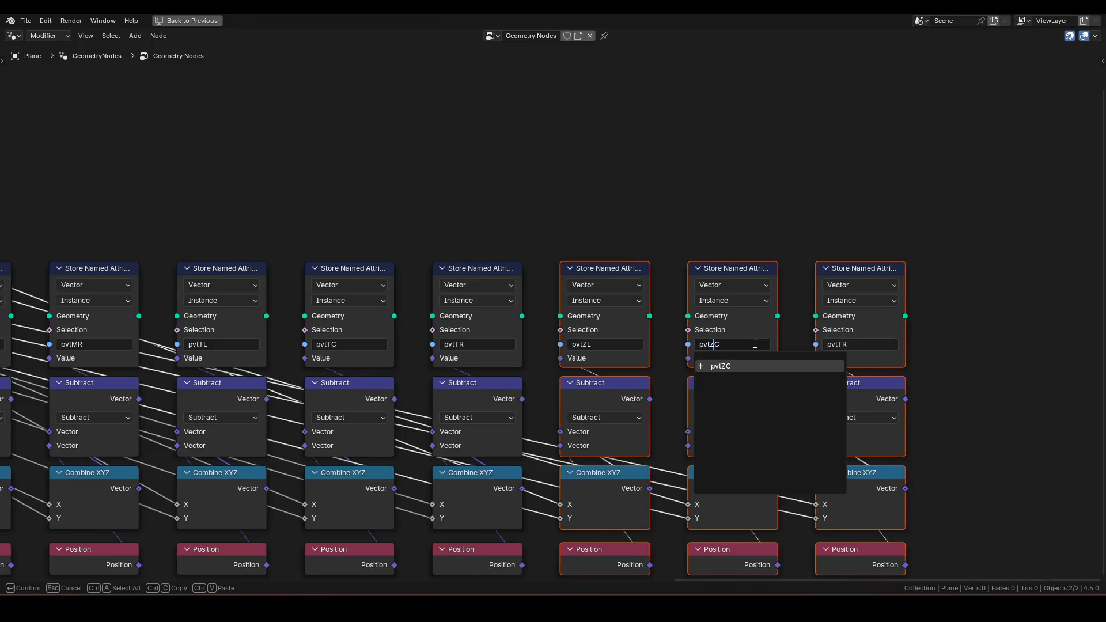
key("Return")
left_click(838, 345)
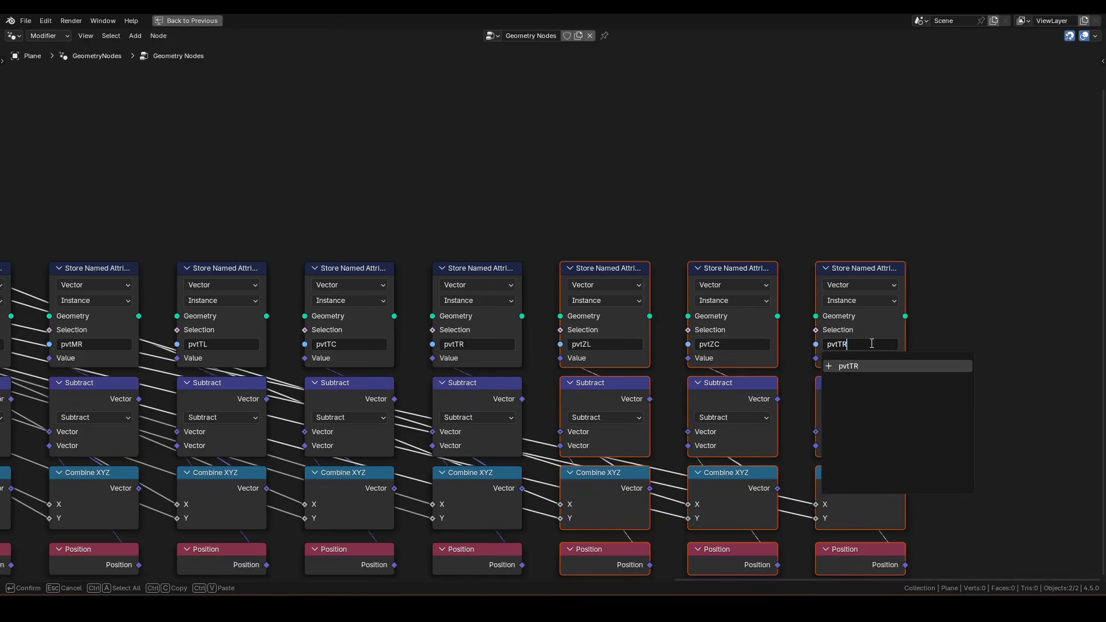
type("Z")
key("Return")
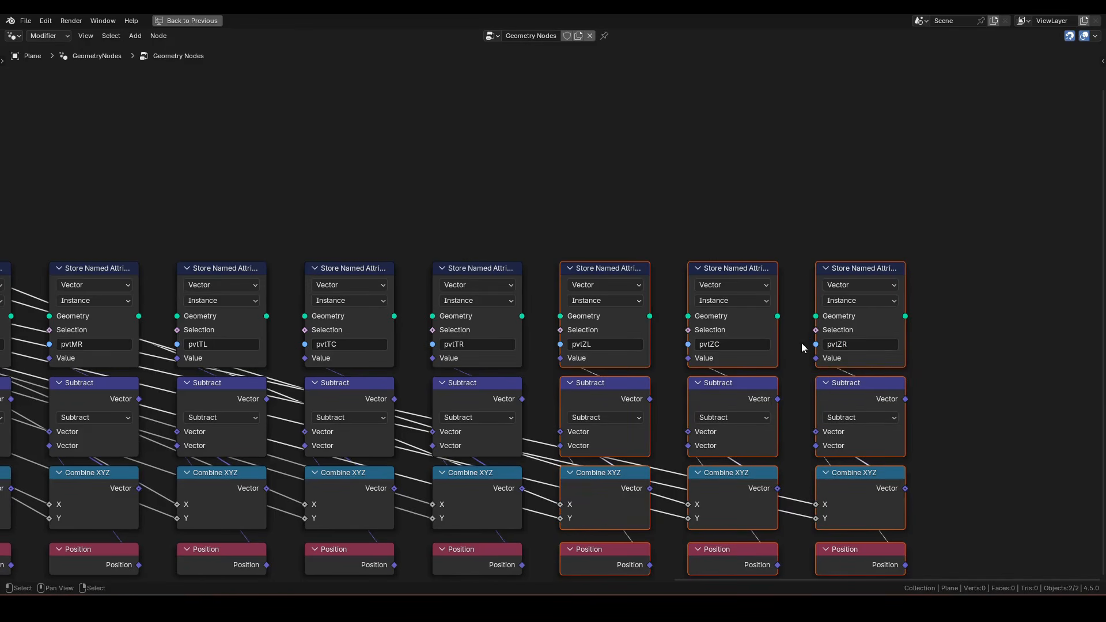
Cut the links into the Y inputs of the Combine XYZ nodes for pvtZL, pvtZC and pvtZR
middle_click_drag(801, 343, 787, 280)
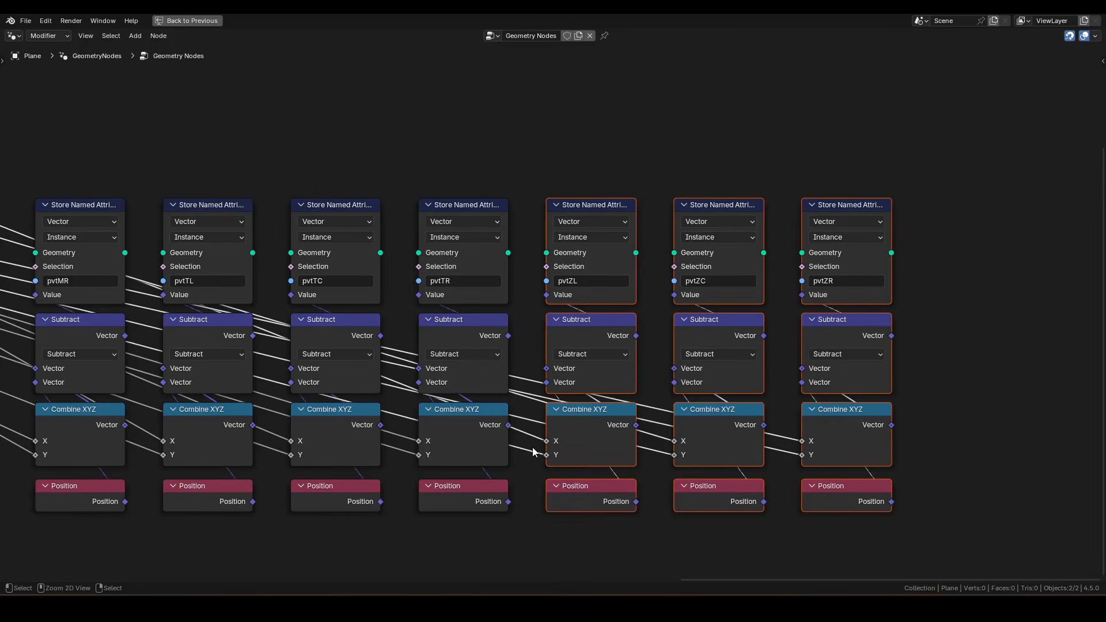
left_click_drag(547, 455, 634, 450)
right_click_drag(662, 443, 672, 461, "ctrl")
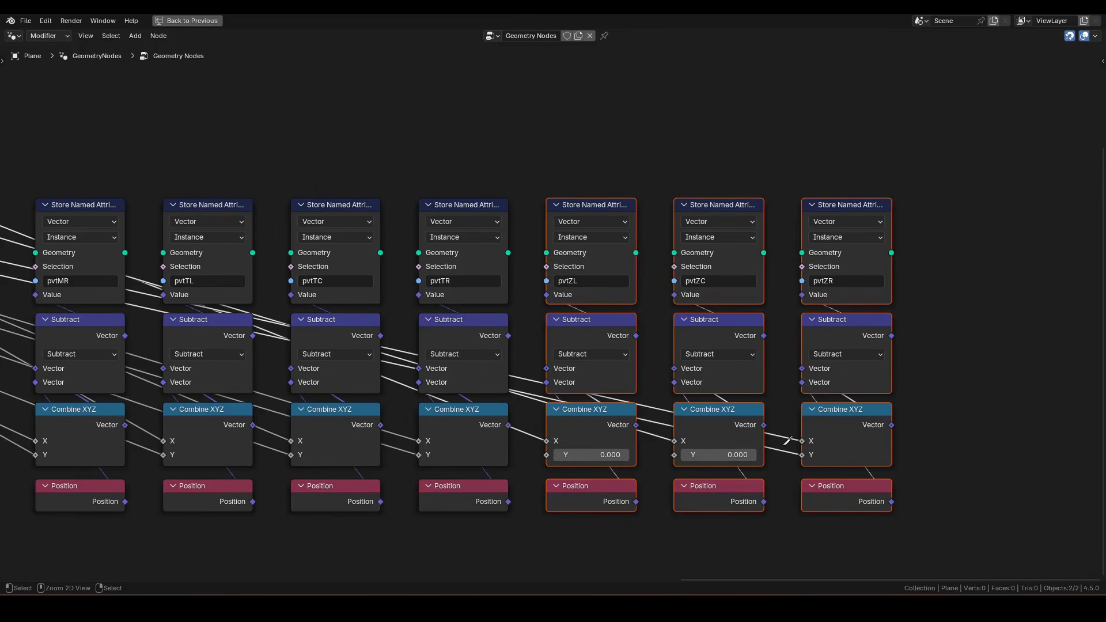
right_click_drag(782, 444, 792, 461, "ctrl")
Move the Z columns' Subtract, Combine XYZ and Position nodes down and insert a vector Multiply node between pvtZL's Subtract and Store Named Attribute
scroll(830, 513, "down", 3)
left_click_drag(906, 522, 534, 405)
left_click_drag(631, 425, 661, 364)
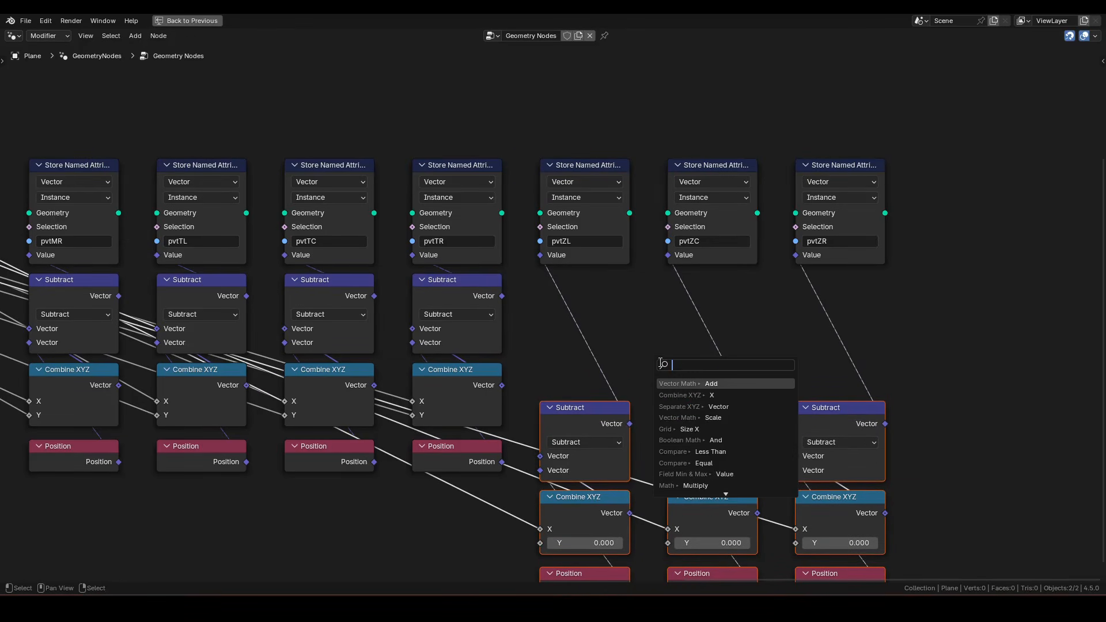
type("mul")
key("Return")
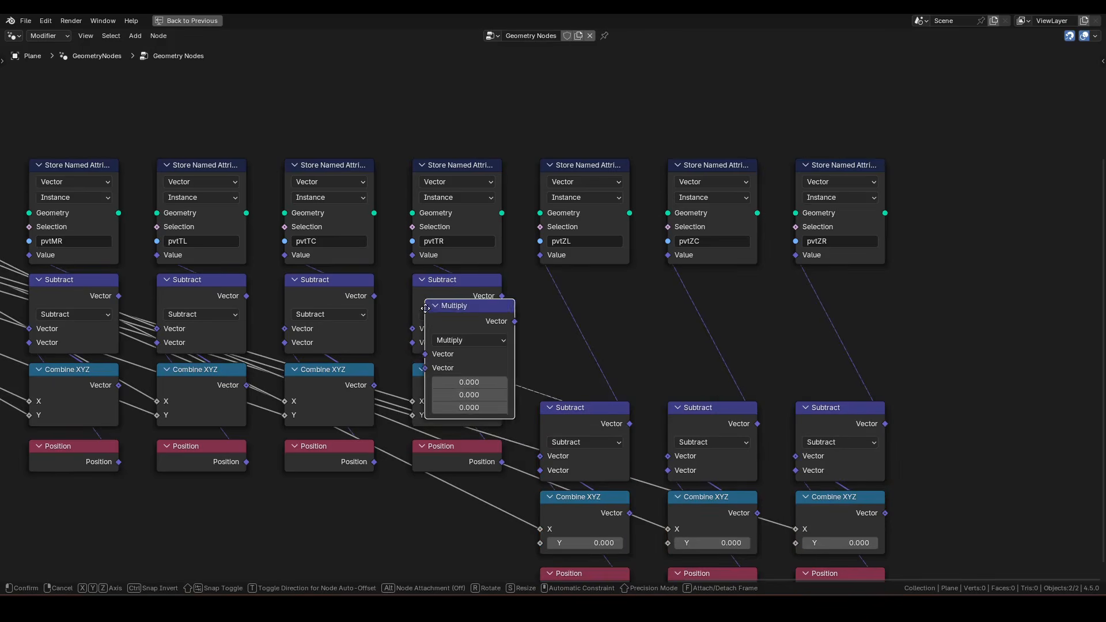
left_click(547, 280)
Set the Multiply node's X factor to 1 and insert copies of it in the pvtZC and pvtZR columns along X
left_click(593, 357)
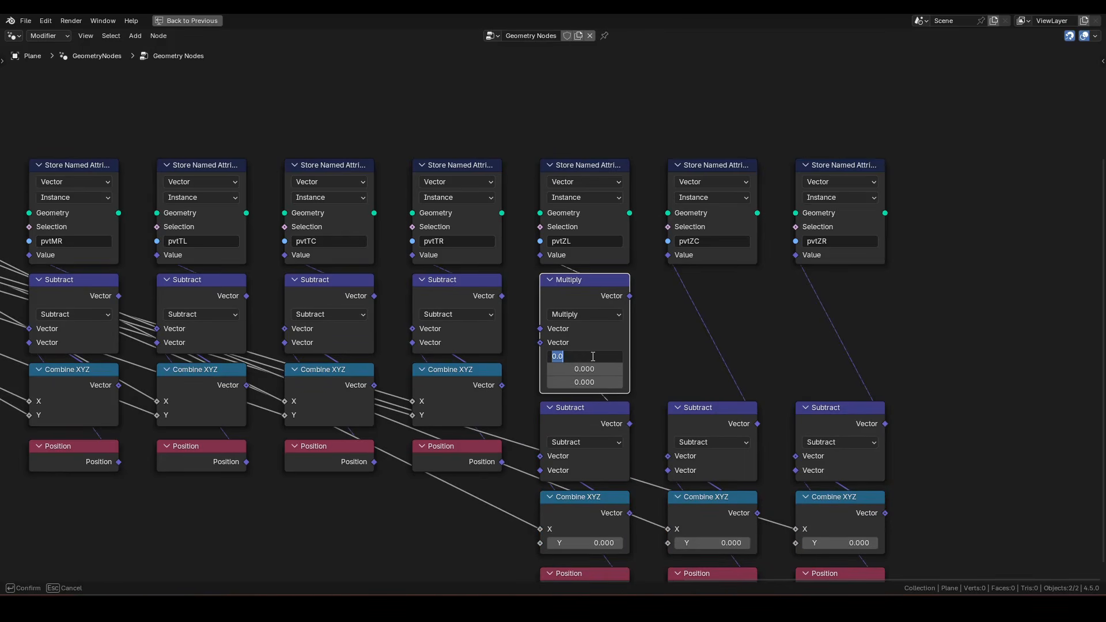
type("1")
key("Return")
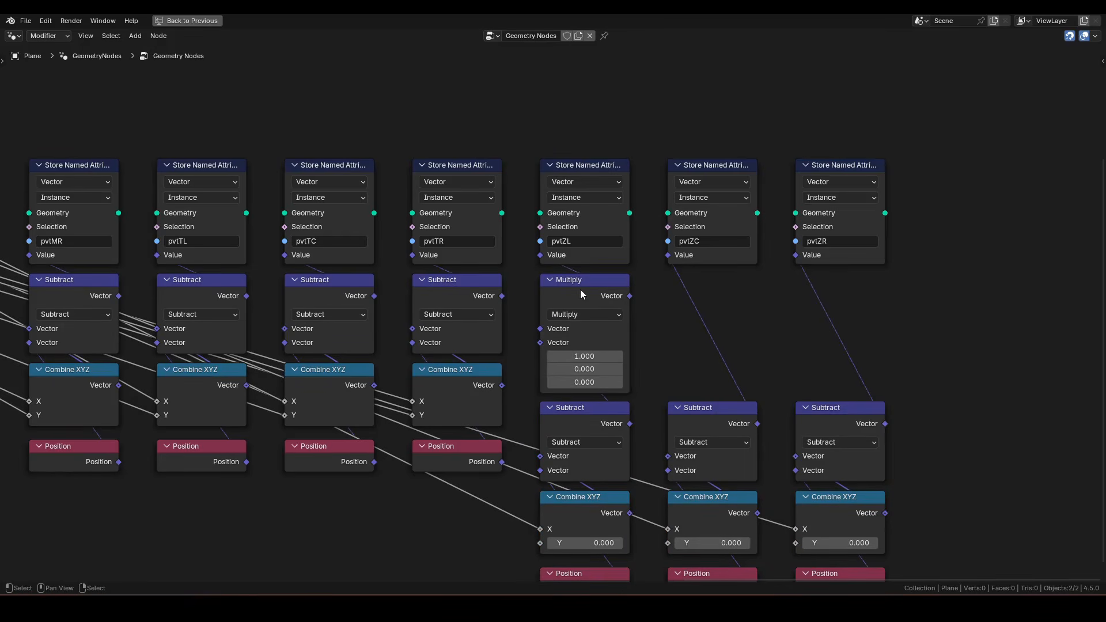
key("shift+d")
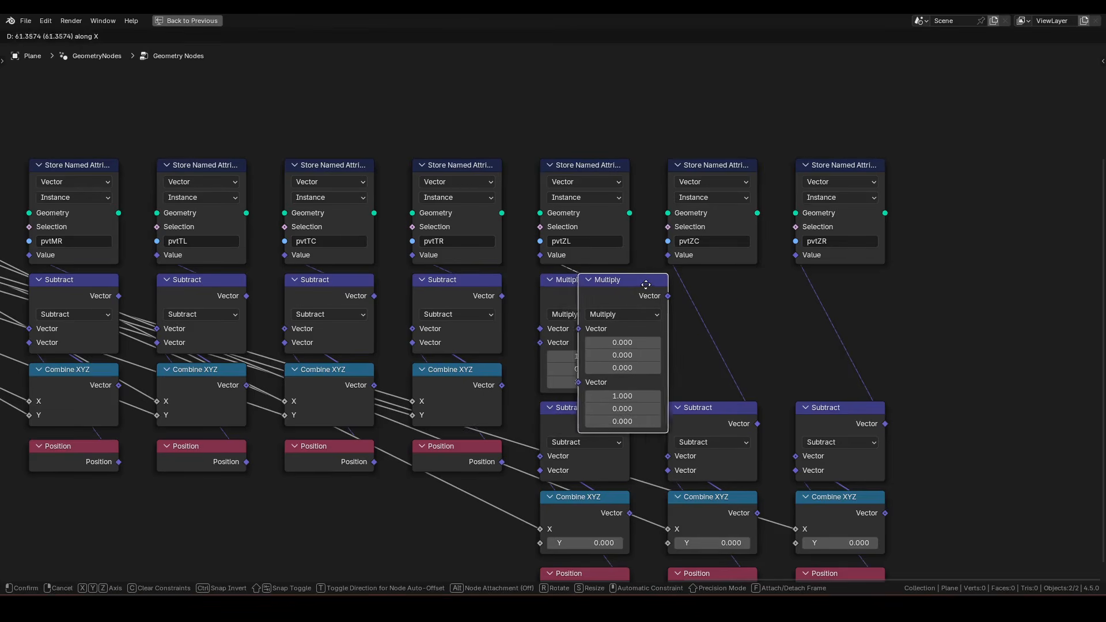
left_click(721, 281)
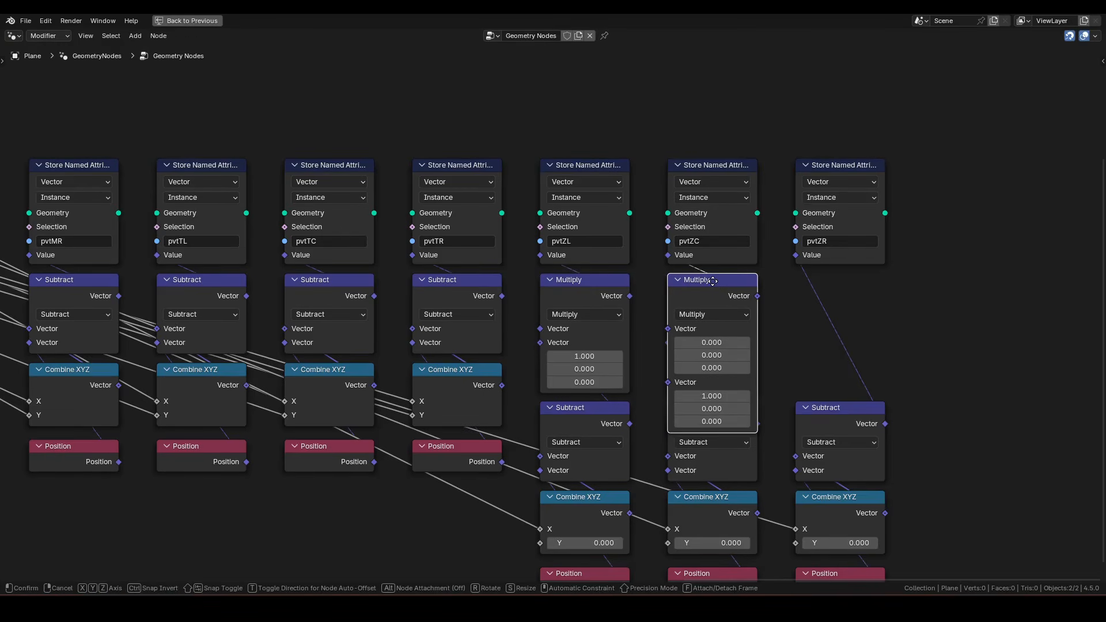
key("shift+d")
key("x")
left_click(836, 281)
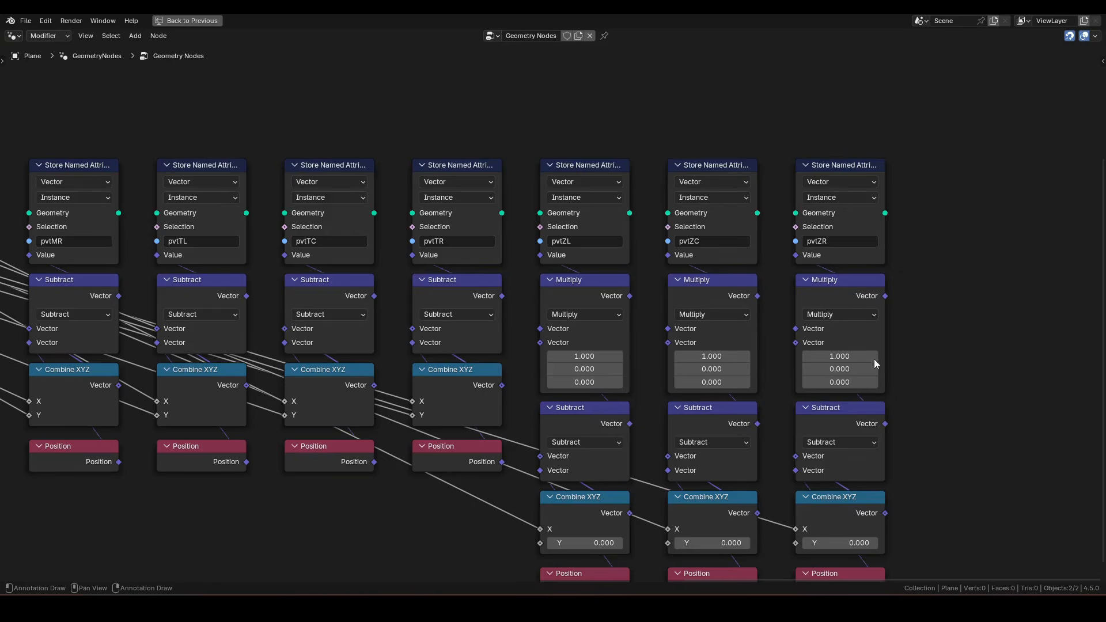
Replace the link to Group Output with one from String to Curves' Curve Instances to the Geometry input of the pvtBL Store Named Attribute
scroll(769, 351, "down", 2)
scroll(614, 314, "down", 2)
middle_click_drag(561, 316, 835, 360)
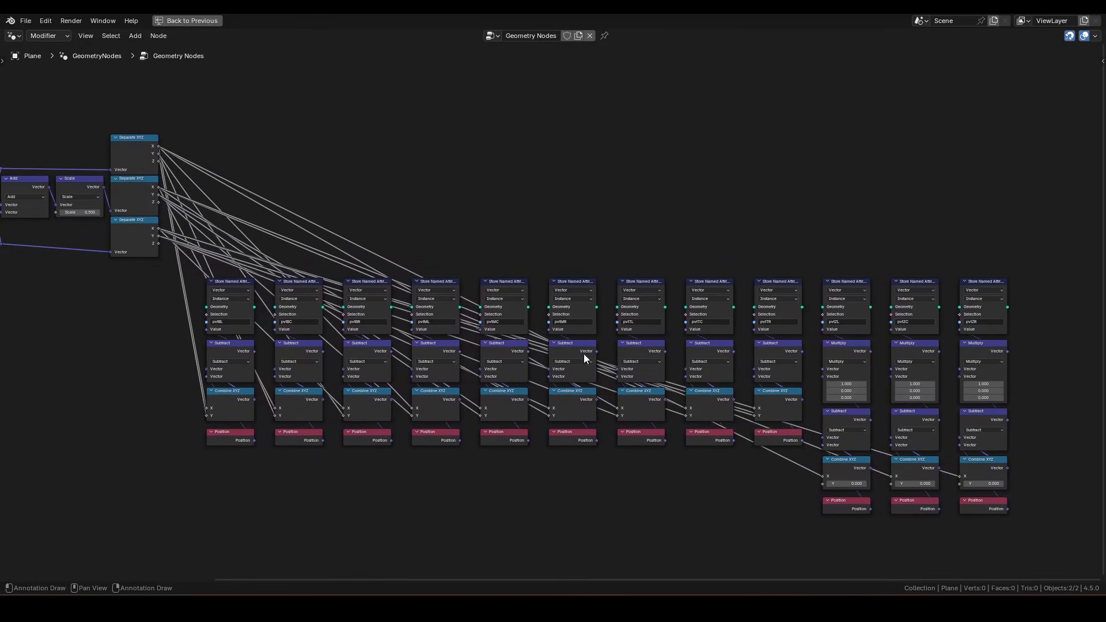
middle_click_drag(585, 358, 1005, 346)
middle_click_drag(536, 387, 501, 425)
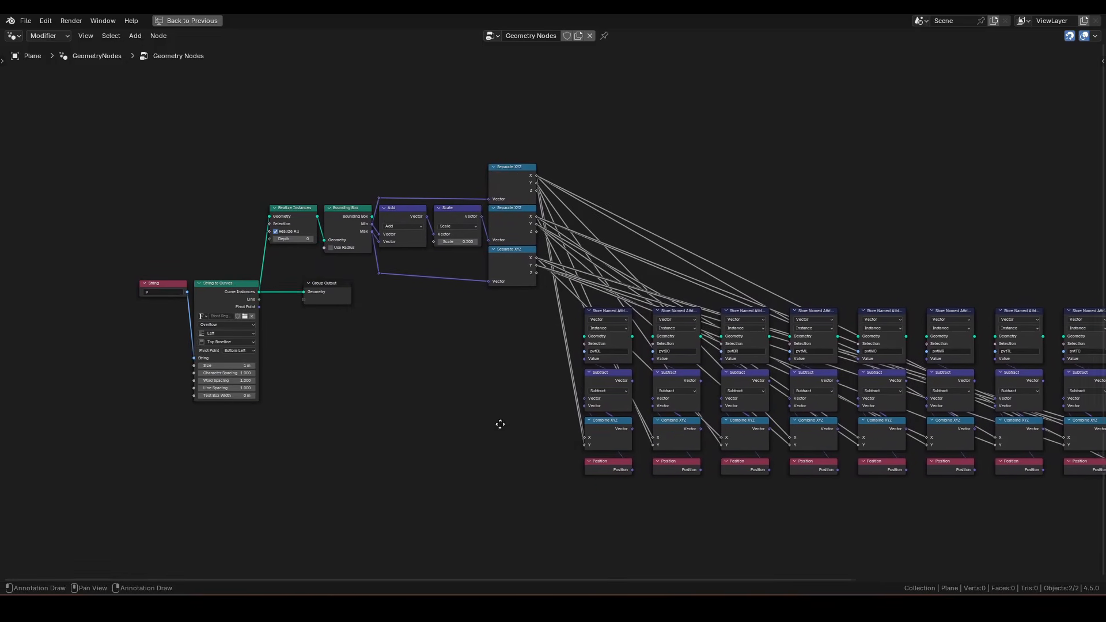
scroll(387, 402, "up", 2)
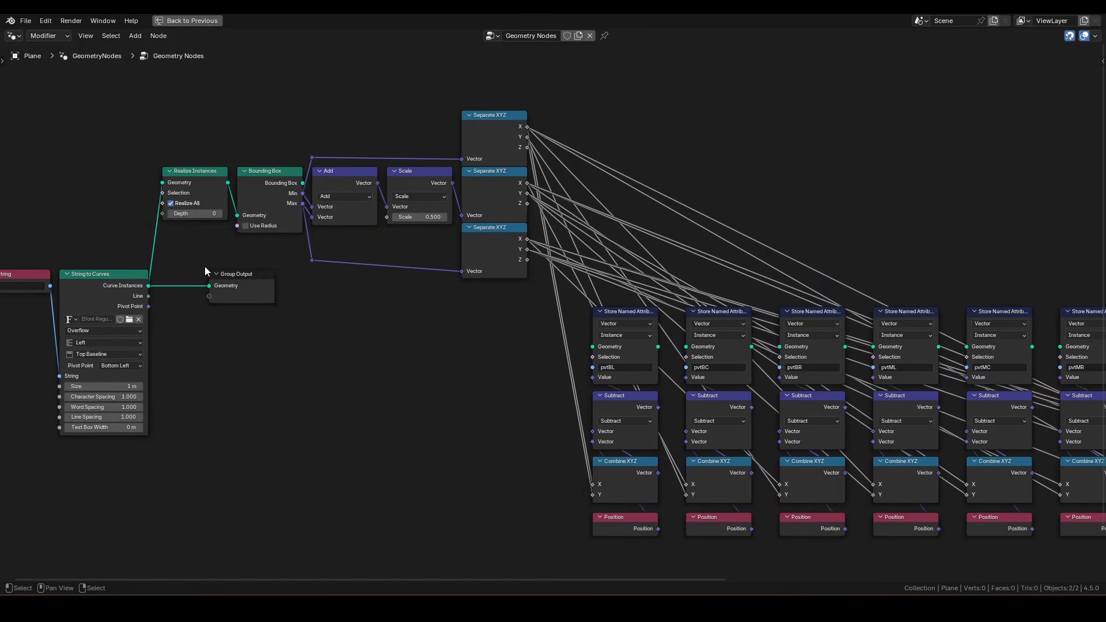
right_click_drag(205, 266, 184, 320, "ctrl")
left_click_drag(149, 287, 591, 348)
Chain the Geometry sockets of all Store Named Attribute nodes in order from pvtBL to pvtZR
left_click_drag(659, 347, 677, 347)
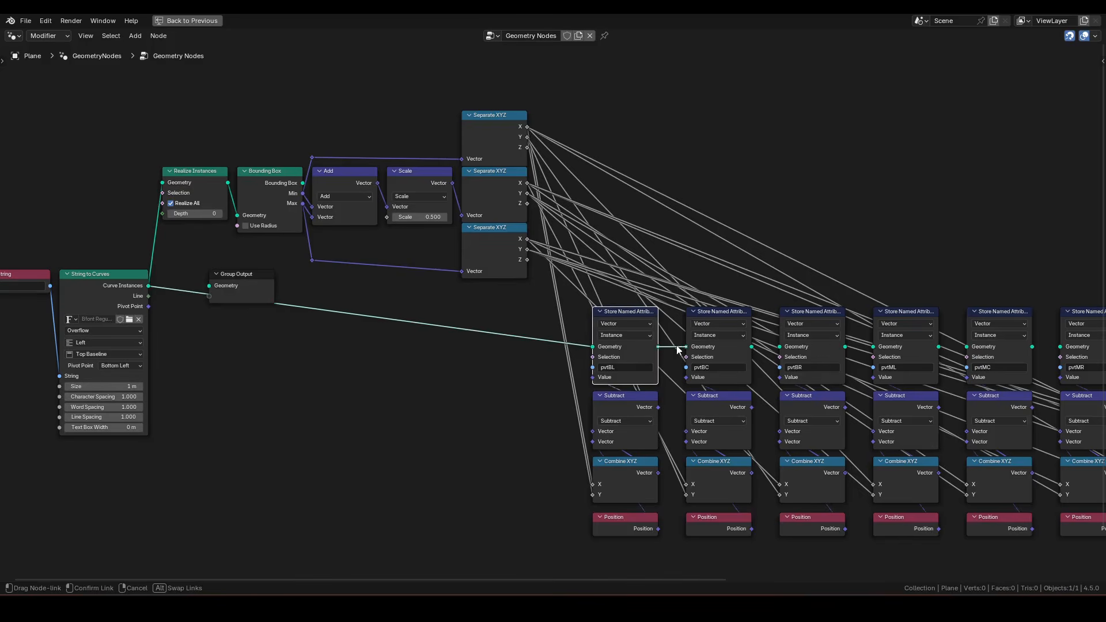
left_click_drag(752, 347, 778, 347)
middle_click_drag(830, 347, 623, 347)
left_click_drag(638, 346, 665, 347)
left_click_drag(731, 346, 759, 346)
left_click_drag(826, 346, 853, 347)
left_click_drag(710, 338, 832, 339)
left_click_drag(809, 333, 932, 332)
left_click_drag(721, 331, 845, 330)
Move the Group Output node past the pvtZR column and connect pvtZR's Geometry output to it
scroll(544, 296, "down", 5)
middle_click_drag(330, 290, 500, 301)
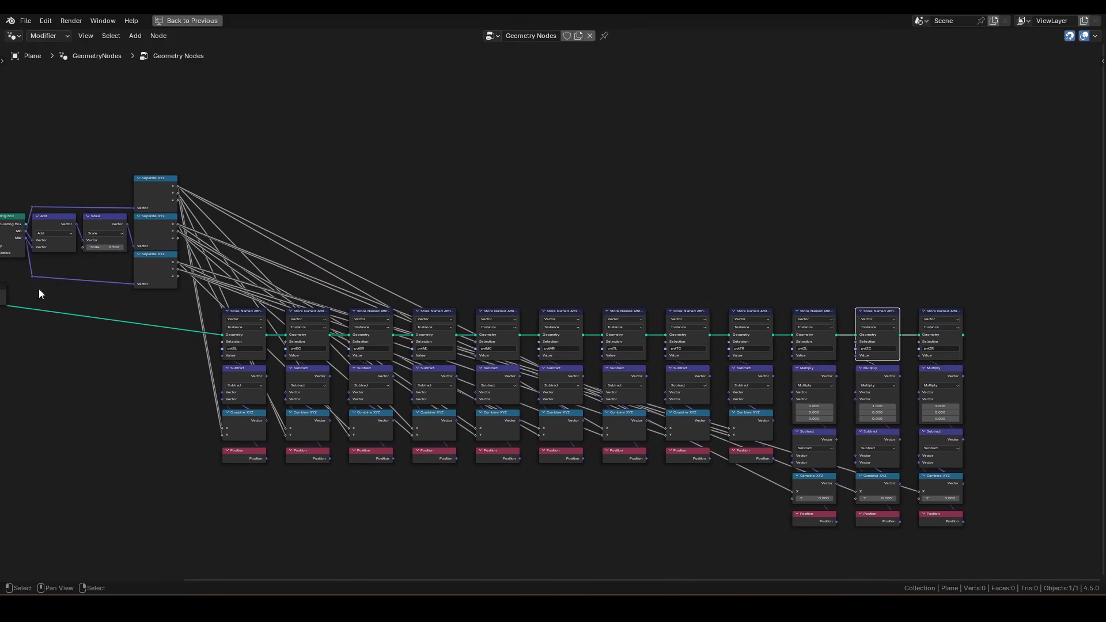
middle_click_drag(51, 287, 121, 286)
left_click_drag(54, 293, 1042, 323)
middle_click_drag(1041, 321, 497, 323)
scroll(478, 337, "up", 4)
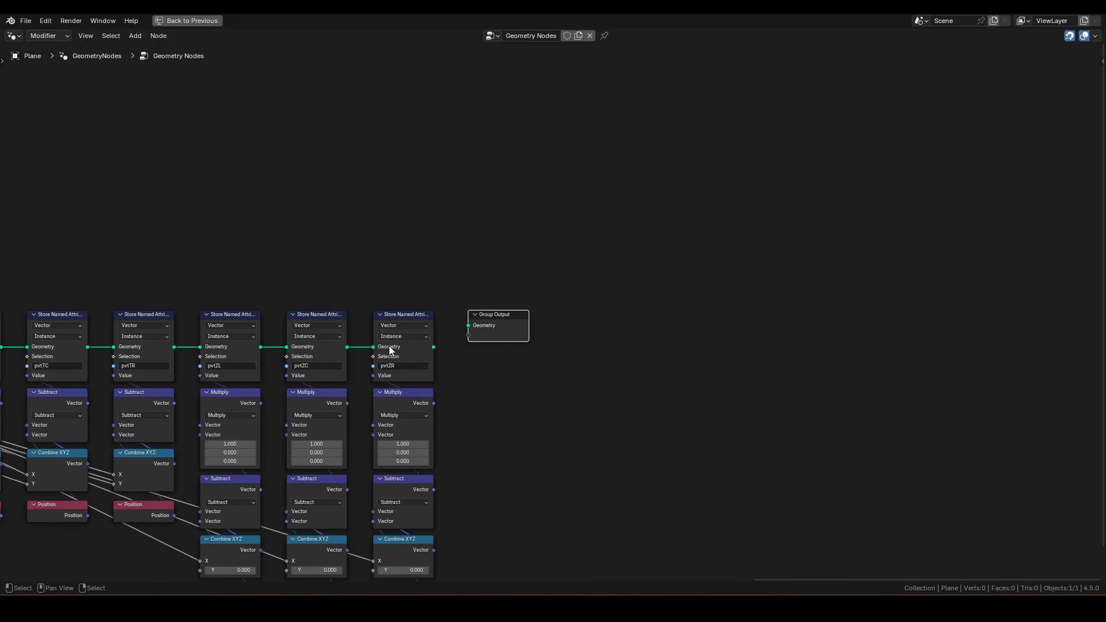
left_click_drag(435, 347, 471, 327)
Add reroutes across all the X and Y output links of the three Separate XYZ nodes
scroll(358, 268, "down", 1)
middle_click_drag(358, 264, 826, 271)
scroll(807, 268, "down", 2)
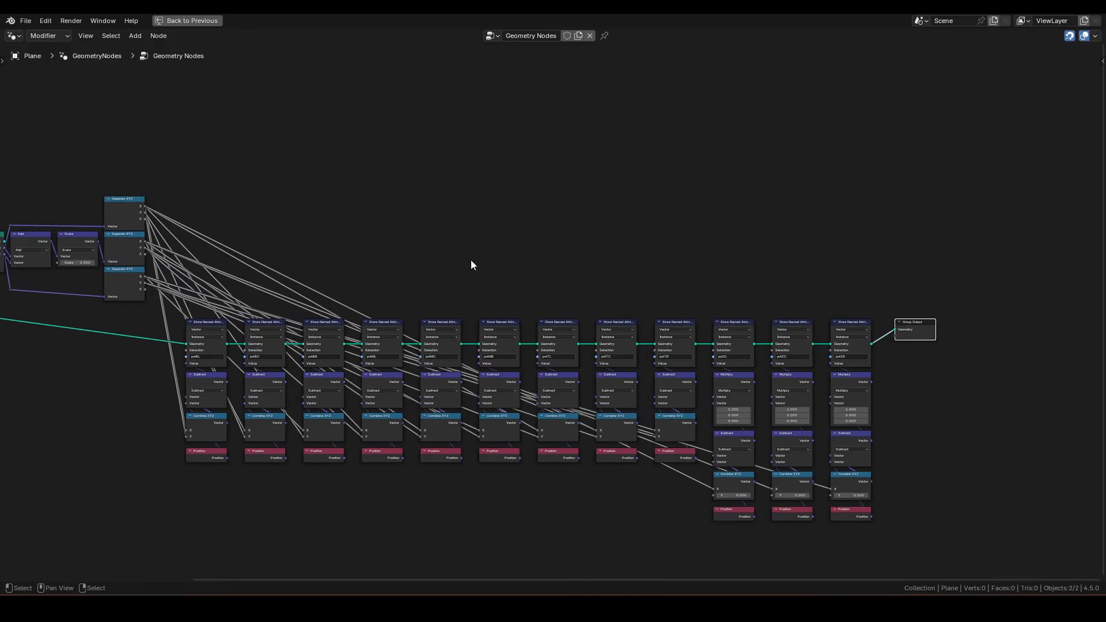
middle_click_drag(474, 260, 528, 255)
middle_click_drag(587, 288, 646, 282)
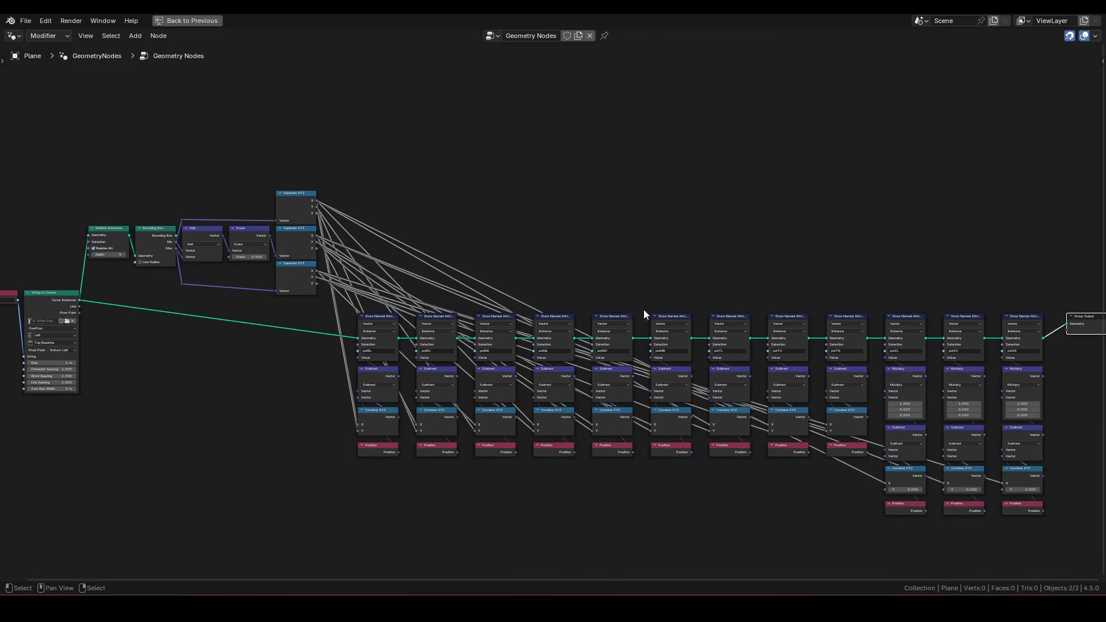
scroll(405, 311, "up", 3)
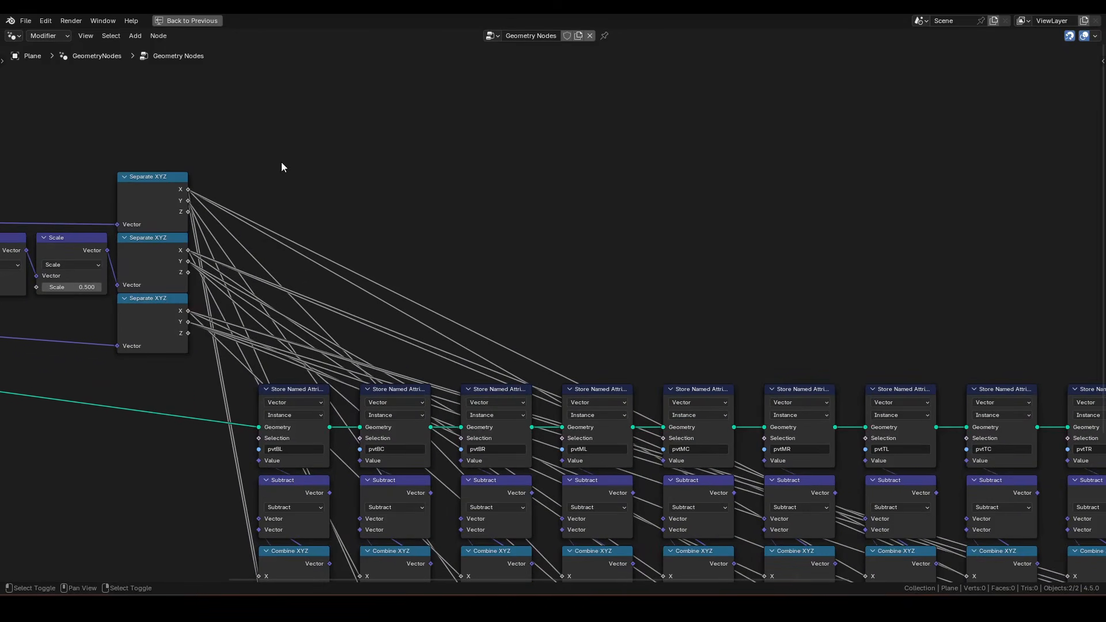
right_click_drag(284, 239, 140, 391, "shift")
Route the top Separate XYZ's X output through a horizontal row of reroutes above the pvtBL, pvtML, pvtTL and pvtZL columns
mouse_move(252, 276)
left_mouse_down()
mouse_move(240, 217)
mouse_move(250, 192)
left_mouse_up()
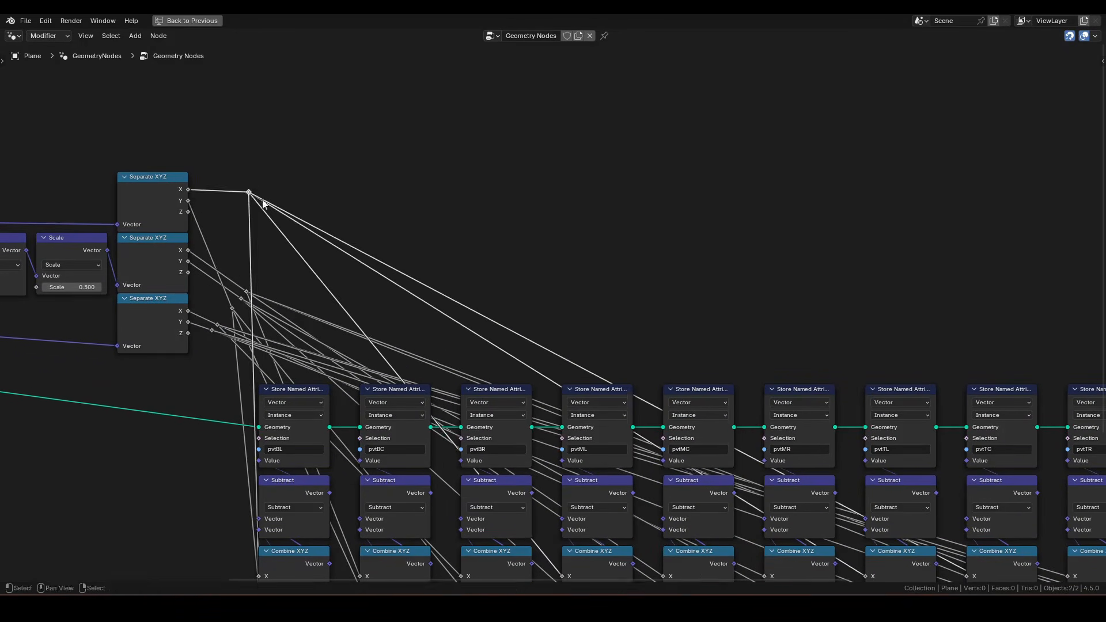
right_click_drag(291, 200, 272, 242, "shift")
left_click_drag(282, 222, 552, 193)
right_click_drag(651, 250, 607, 311, "shift")
key("g")
left_click(832, 236)
middle_click_drag(910, 247, 595, 226)
right_click_drag(634, 227, 591, 270, "shift")
left_click(824, 186)
Route the middle Separate XYZ's X output through a horizontal row of reroutes above the pvtBC, pvtMC, pvtTC and pvtZC columns
middle_click_drag(471, 222, 936, 255)
left_click(395, 305)
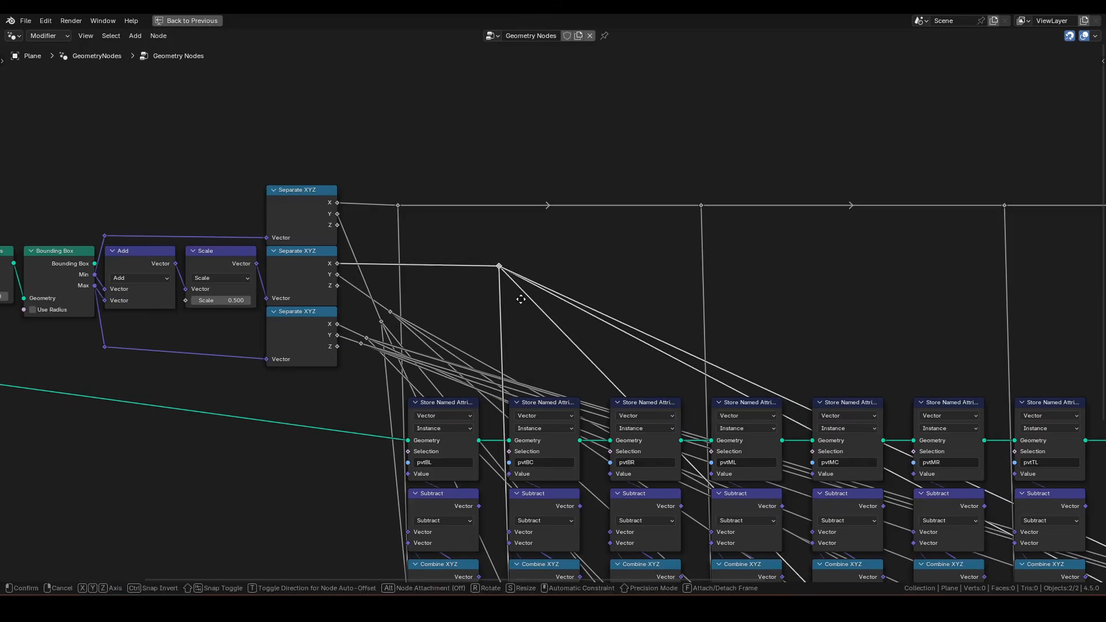
right_click_drag(593, 288, 553, 346, "shift")
middle_click_drag(977, 244, 497, 216)
right_click_drag(418, 262, 377, 320, "shift")
key("g")
right_click_drag(703, 277, 645, 320, "shift")
Route the lowest Separate XYZ's X output through a horizontal row of reroutes above the pvtBR, pvtMR, pvtTR and pvtZR columns
middle_click_drag(380, 272, 800, 247)
left_click_drag(305, 287, 538, 267)
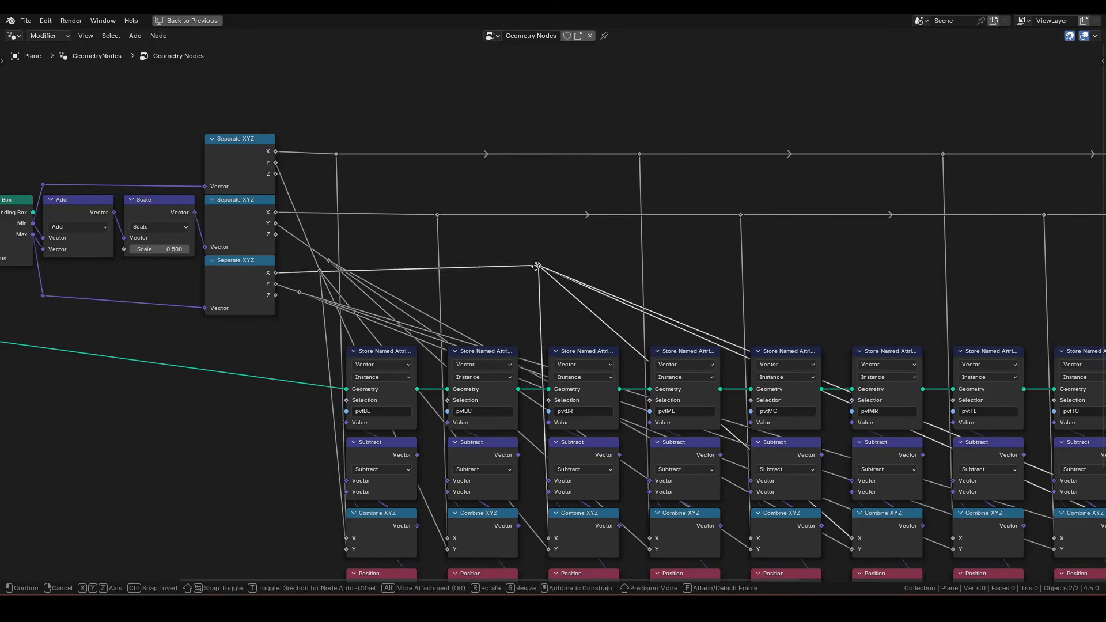
right_click_drag(640, 288, 594, 345, "shift")
key("g")
left_click(822, 299)
middle_click_drag(823, 300, 622, 288)
right_click_drag(714, 283, 674, 329, "shift")
middle_click_drag(928, 282, 713, 283)
right_click_drag(795, 283, 755, 329, "shift")
Route the top Separate XYZ's Y output through a horizontal row of reroutes above the pvtBL, pvtBC and pvtBR columns
middle_click_drag(1015, 277, 400, 266)
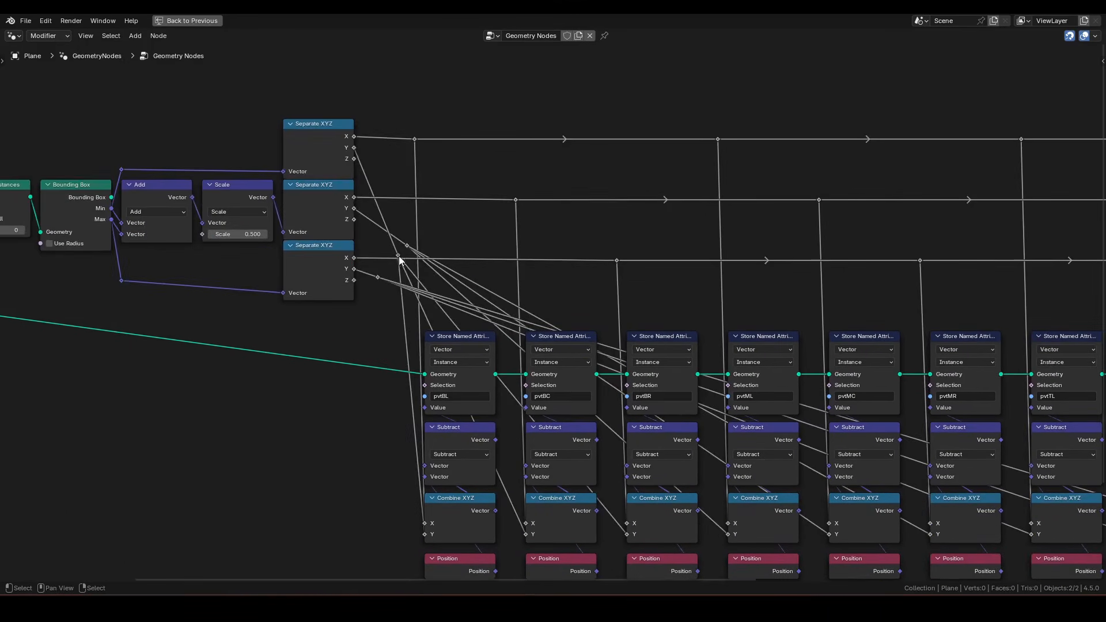
left_click_drag(399, 257, 405, 151)
right_click_drag(440, 174, 417, 208, "shift")
mouse_move(419, 209)
left_mouse_down()
mouse_move(455, 217)
mouse_move(519, 158)
mouse_move(509, 151)
left_mouse_up()
right_click_drag(534, 170, 512, 193, "shift")
mouse_move(518, 184)
left_mouse_down()
mouse_move(605, 169)
mouse_move(599, 151)
left_mouse_up()
Add and align reroutes beside the Combine XYZ X and Y inputs of pvtBL, pvtBC and pvtBR so their links run vertically
mouse_move(408, 246)
left_mouse_down()
mouse_move(759, 217)
mouse_move(930, 265)
mouse_move(1072, 268)
mouse_move(649, 284)
mouse_move(759, 265)
mouse_move(353, 153)
mouse_move(364, 168)
mouse_move(456, 189)
mouse_move(457, 555)
left_mouse_up()
left_click_drag(477, 513, 471, 531)
right_click_drag(594, 481, 577, 502, "shift")
left_click_drag(583, 496, 568, 541)
right_click_drag(600, 415, 578, 435, "shift")
left_click_drag(584, 430, 579, 478)
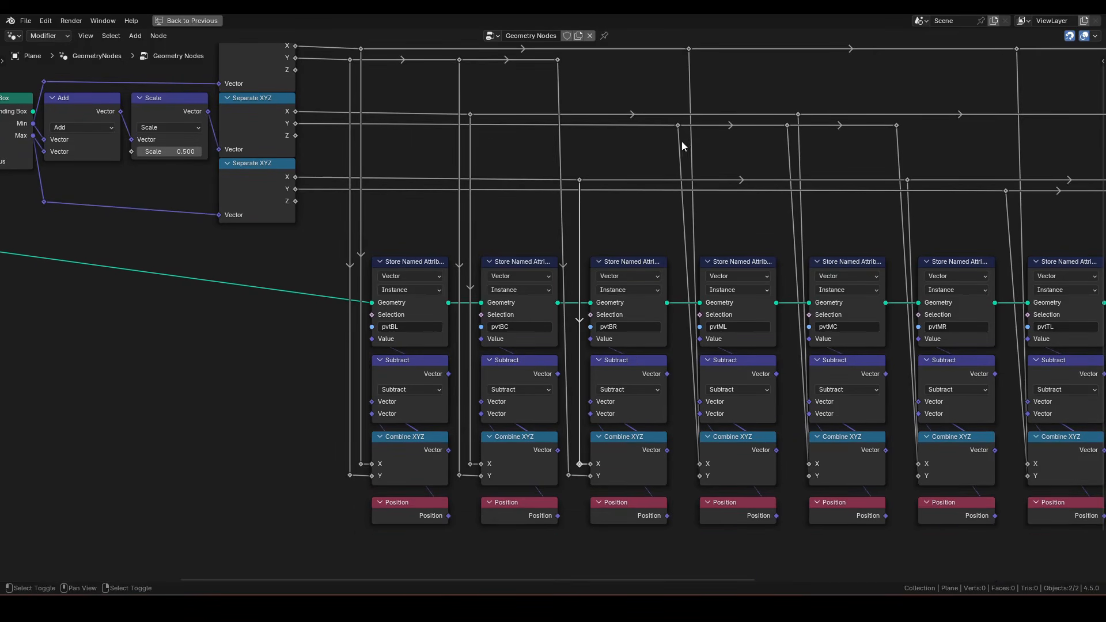
left_click_drag(558, 60, 569, 60)
Add reroutes beside the Combine XYZ X and Y inputs of pvtML, pvtMC and pvtMR to straighten their vertical links
right_click_drag(691, 135, 668, 169, "shift")
key("g")
left_click(666, 494)
right_click_drag(701, 222, 688, 259, "shift")
right_click_drag(798, 144, 780, 179, "shift")
right_click_drag(809, 222, 798, 257, "shift")
middle_click_drag(865, 403, 554, 351)
right_click_drag(597, 95, 579, 133, "shift")
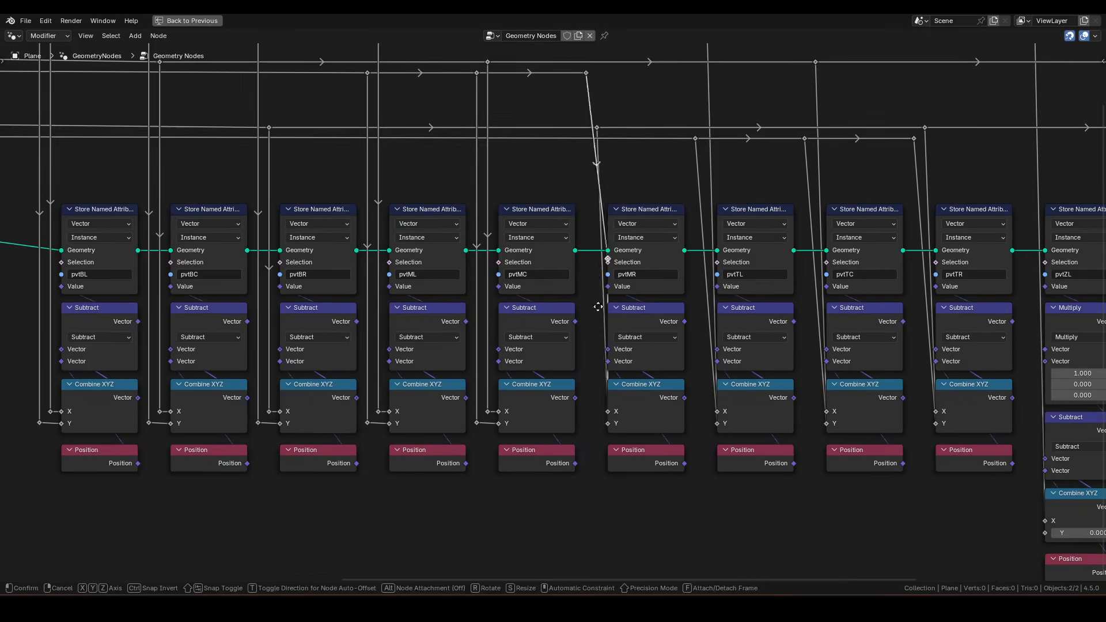
right_click_drag(609, 179, 594, 213, "shift")
Add reroutes beside the Combine XYZ inputs of pvtTL, pvtTC and pvtTR to straighten their vertical links
right_click_drag(709, 180, 692, 210, "shift")
right_click_drag(722, 179, 704, 213, "shift")
middle_click_drag(798, 404, 710, 424)
mouse_move(728, 196)
right_mouse_down("shift")
mouse_move(710, 231)
mouse_move(724, 230)
right_mouse_up("shift")
mouse_move(840, 185)
right_mouse_down("shift")
mouse_move(813, 233)
mouse_move(828, 254)
right_mouse_up("shift")
key("g")
left_click(828, 512)
Add reroutes on the X links running down to the Combine XYZ nodes of pvtZL, pvtZC and pvtZR
middle_click_drag(827, 512, 593, 487)
right_click_drag(731, 288, 698, 323, "shift")
right_click_drag(841, 289, 812, 322, "shift")
right_click_drag(954, 288, 931, 328, "shift")
scroll(918, 531, "down", 6)
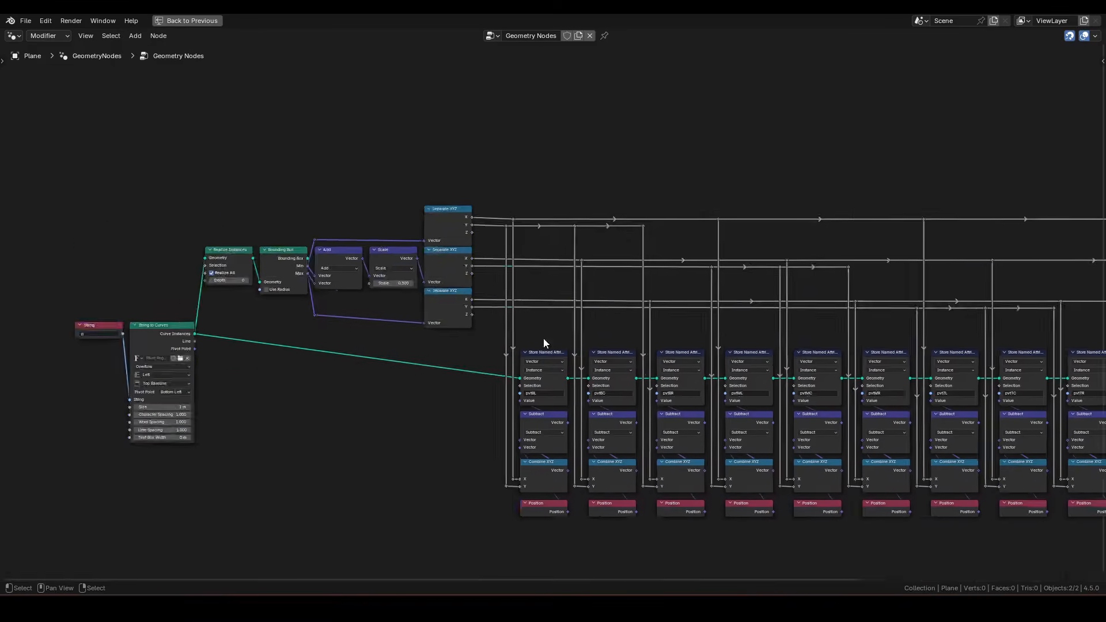
Add reroutes on the X and Y links right beside the outputs of the three Separate XYZ nodes
scroll(545, 323, "up", 8)
right_click_drag(420, 113, 408, 323, "shift")
key("g")
left_click(425, 330)
Branch the Curve Instances link with a reroute and add another beside Realize Instances so the branch runs vertically
scroll(425, 330, "down", 3)
middle_click_drag(23, 300, 328, 259)
right_click_drag(303, 265, 325, 346, "shift")
key("g")
left_click(318, 503)
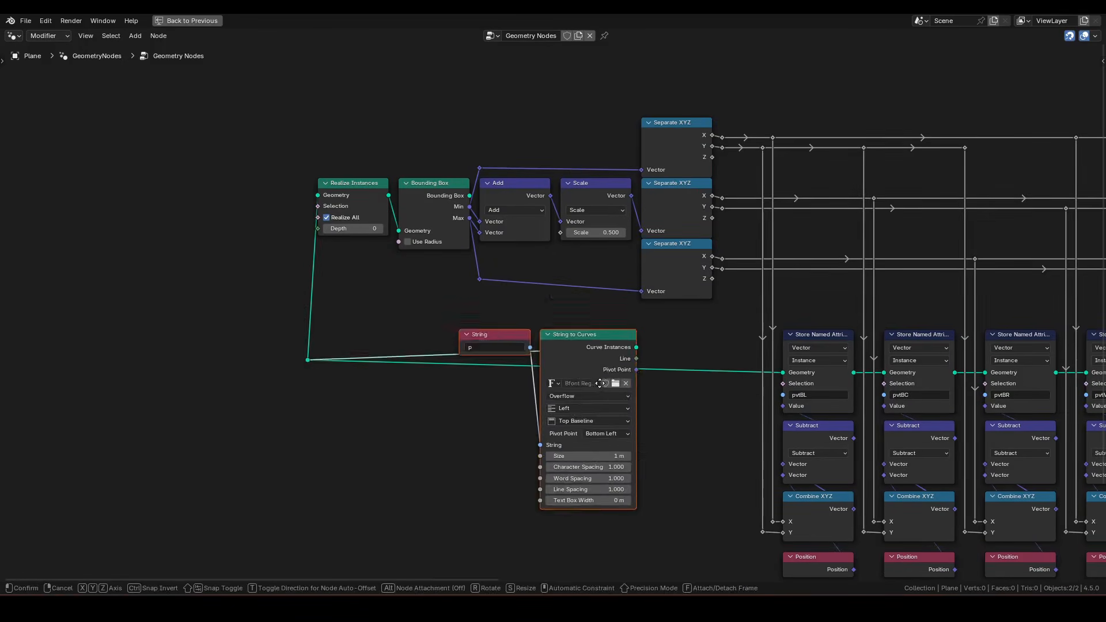
right_click_drag(300, 222, 331, 231, "shift")
key("g")
left_click(316, 201)
middle_click_drag(738, 394, 531, 366)
key("Home")
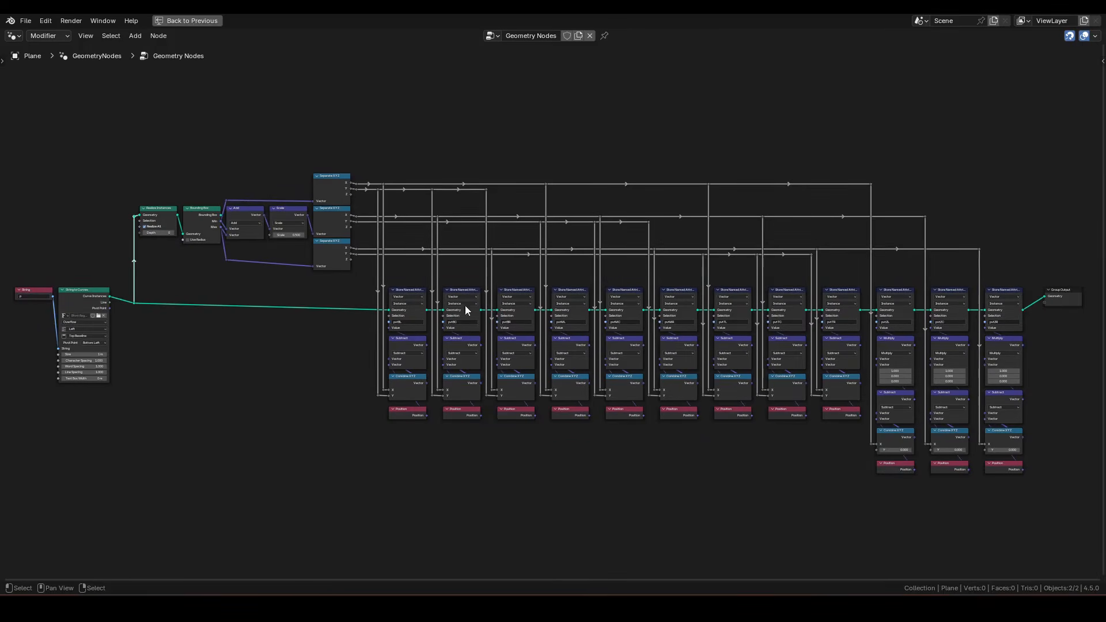
Restore the multi-editor layout and move Group Output along X, leaving space after the pvtZR Store Named Attribute node
key("ctrl+space")
middle_click_drag(540, 316, 534, 338)
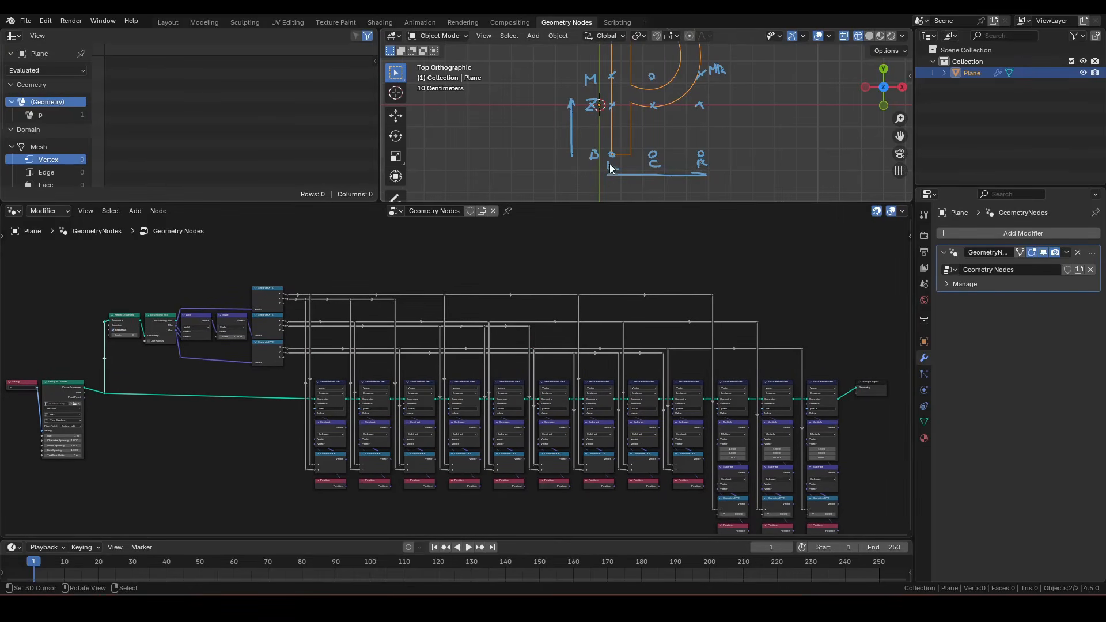
middle_click_drag(612, 145, 597, 170, "shift")
scroll(641, 155, "down", 1)
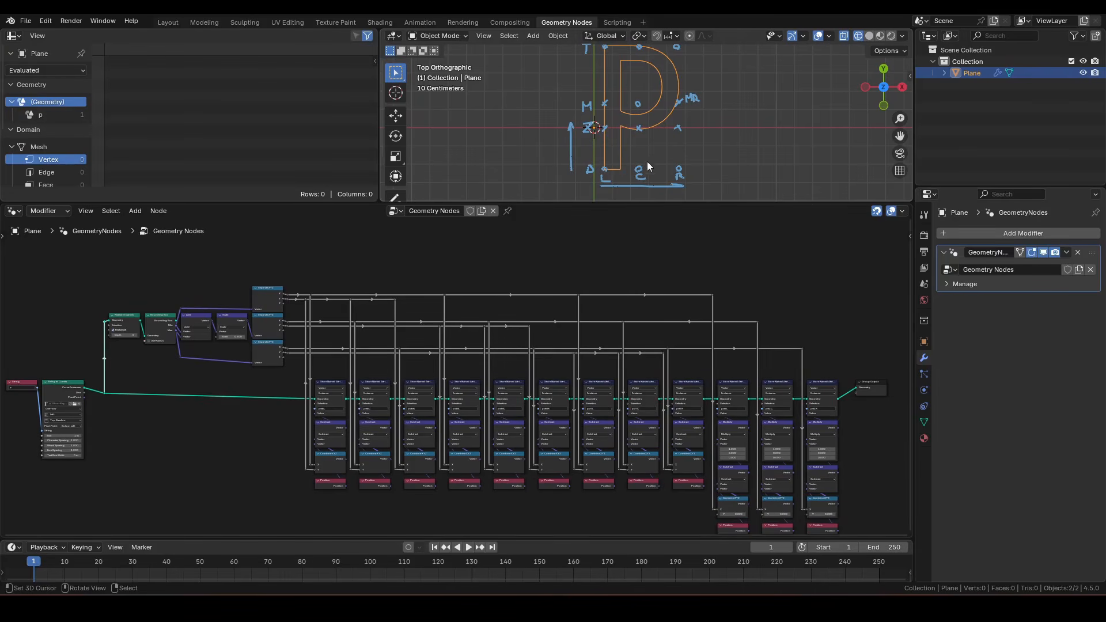
middle_click_drag(656, 149, 639, 162, "shift")
middle_click_drag(758, 353, 426, 326)
scroll(493, 358, "up", 4)
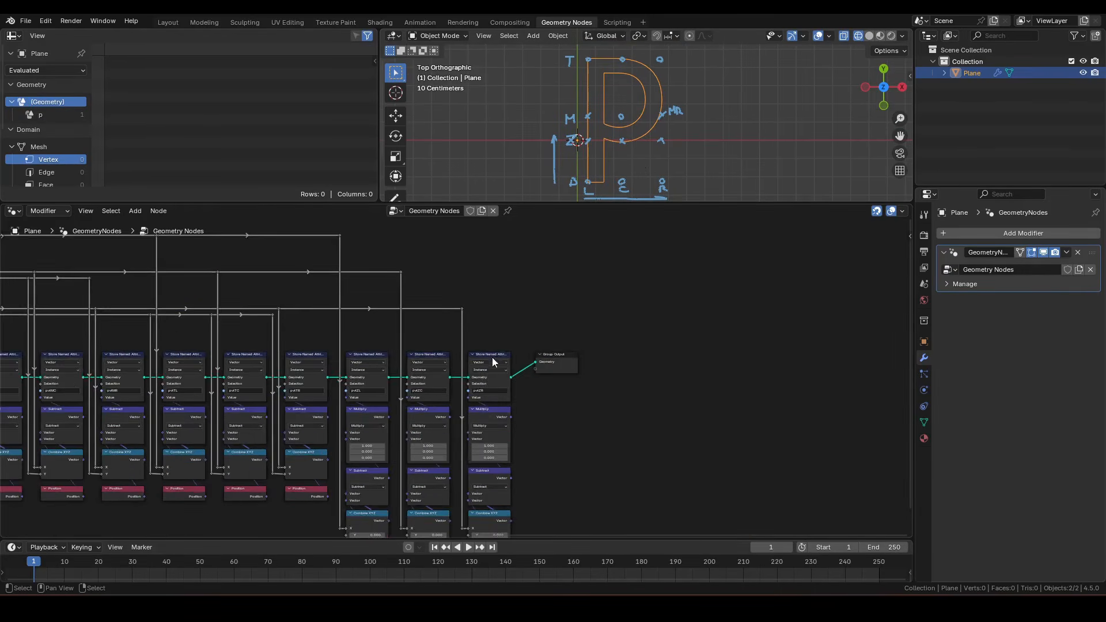
scroll(492, 361, "up", 3)
left_click_drag(558, 289, 728, 449)
key("g")
key("x")
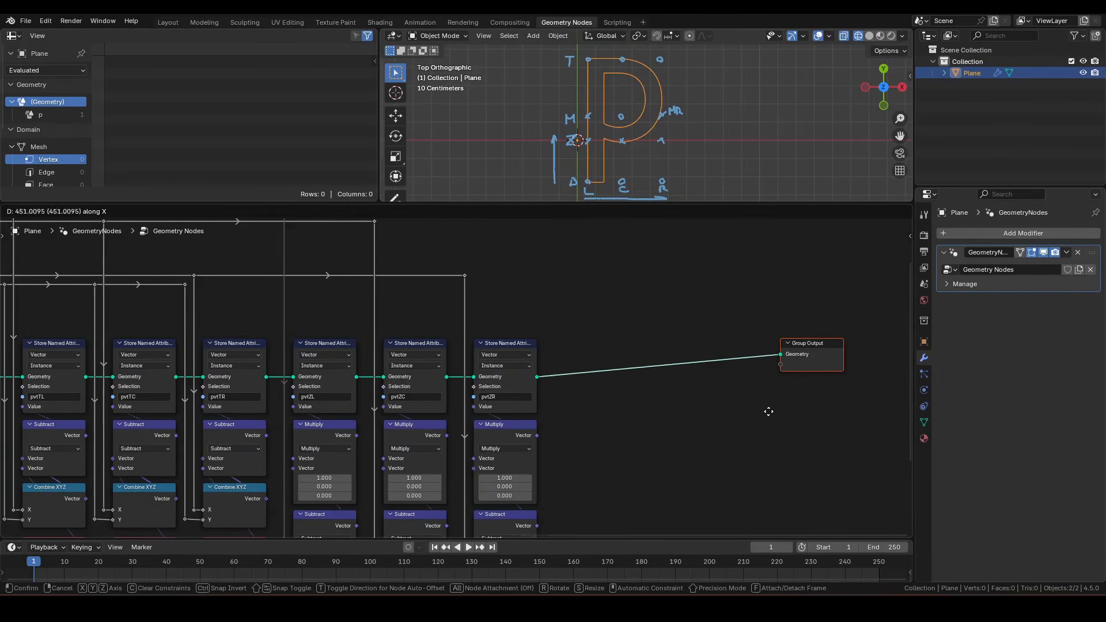
left_click(823, 410)
Insert a Scale Instances node before Group Output and set its X, Y and Z scale to 0.1
left_click_drag(544, 375, 634, 317)
type("scale")
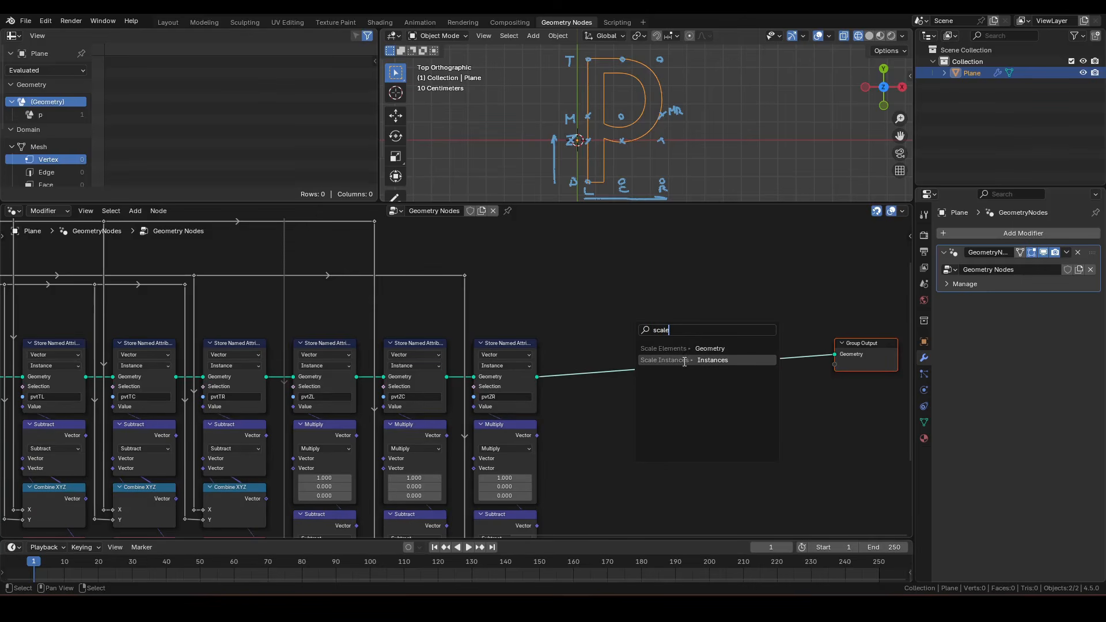
left_click(667, 360)
scroll(716, 432, "up", 3)
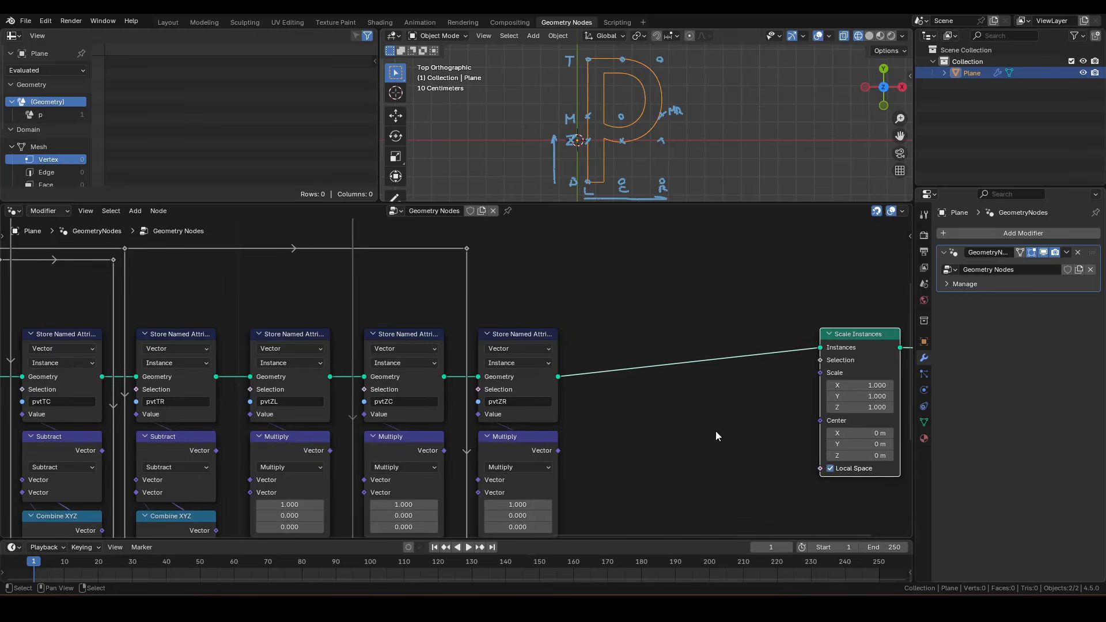
left_click_drag(765, 368, 774, 388)
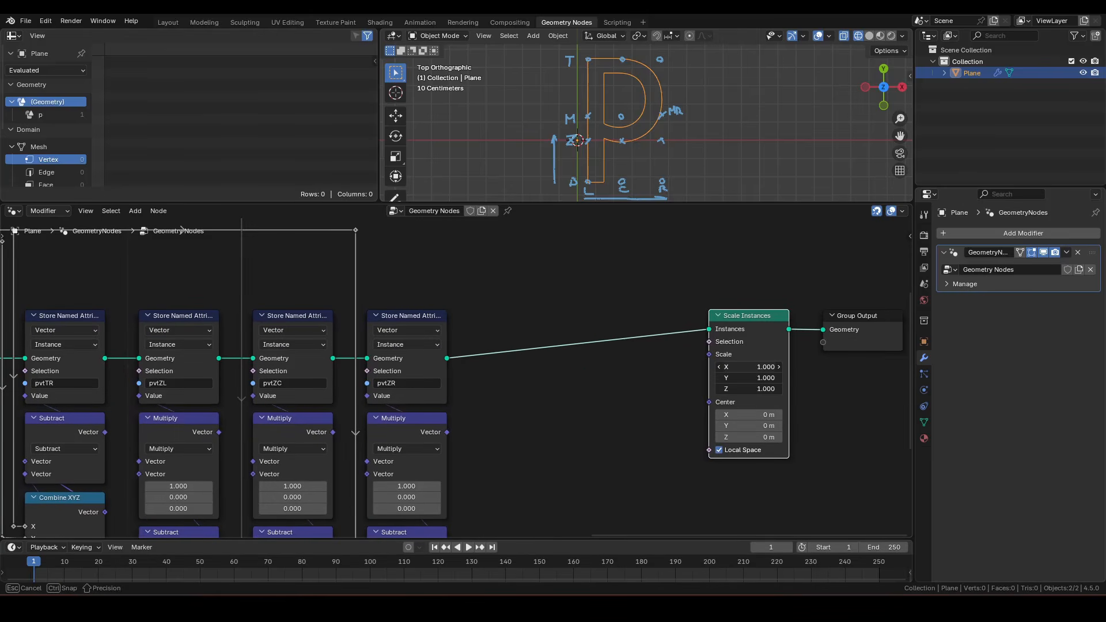
type("0.1")
key("Return")
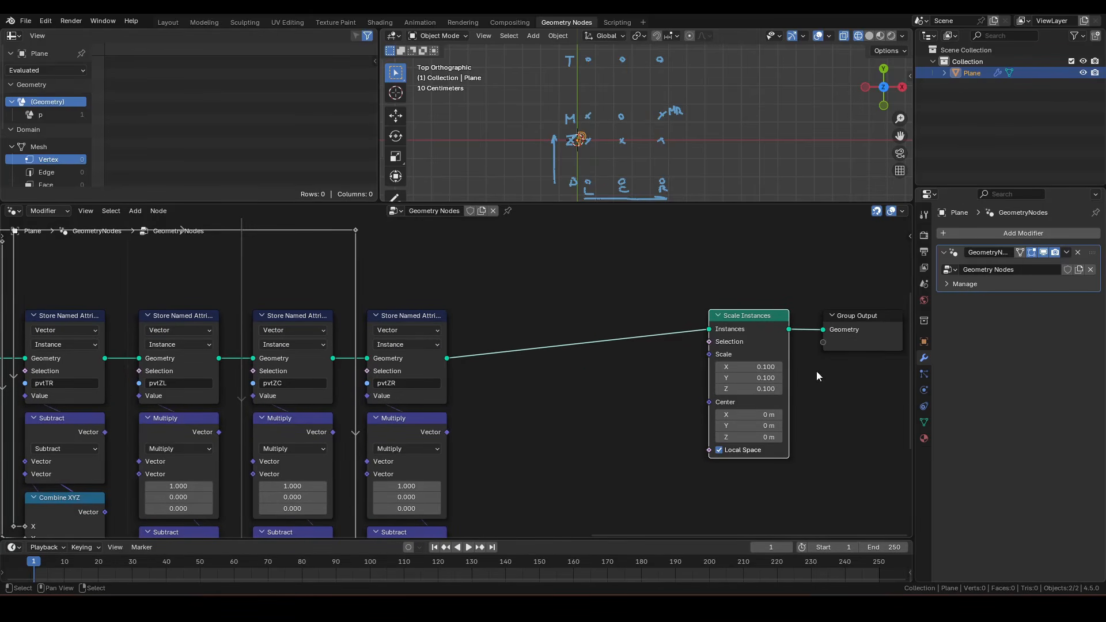
Connect a vector Named Attribute node reading pvtZR to the Center input of Scale Instances
left_click_drag(709, 402, 664, 427)
type("b")
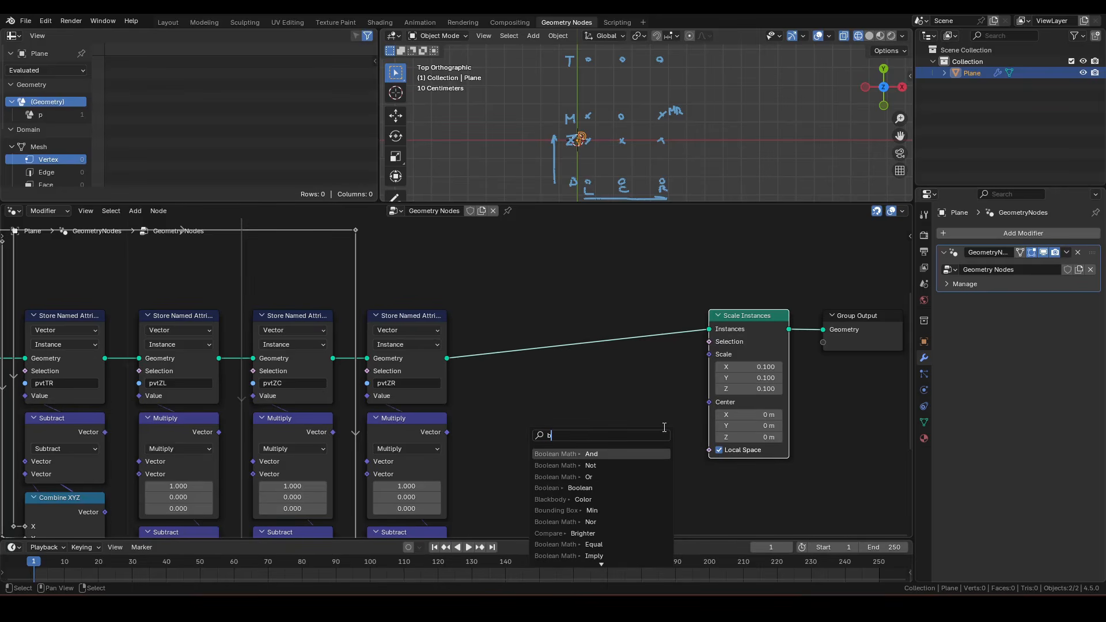
type("na")
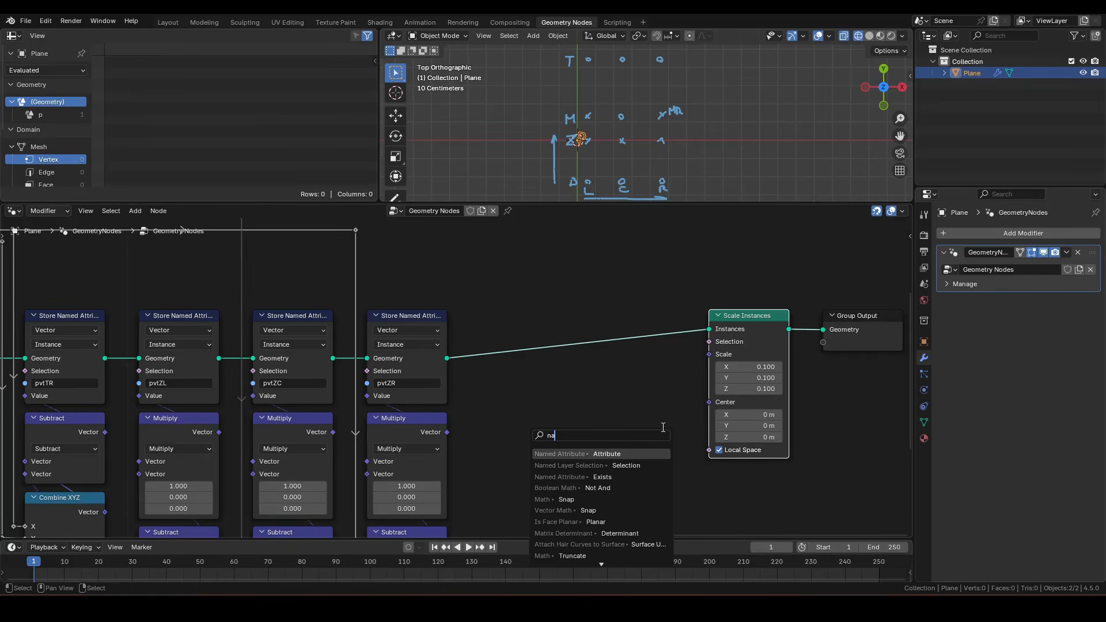
left_click(639, 454)
left_click(667, 391)
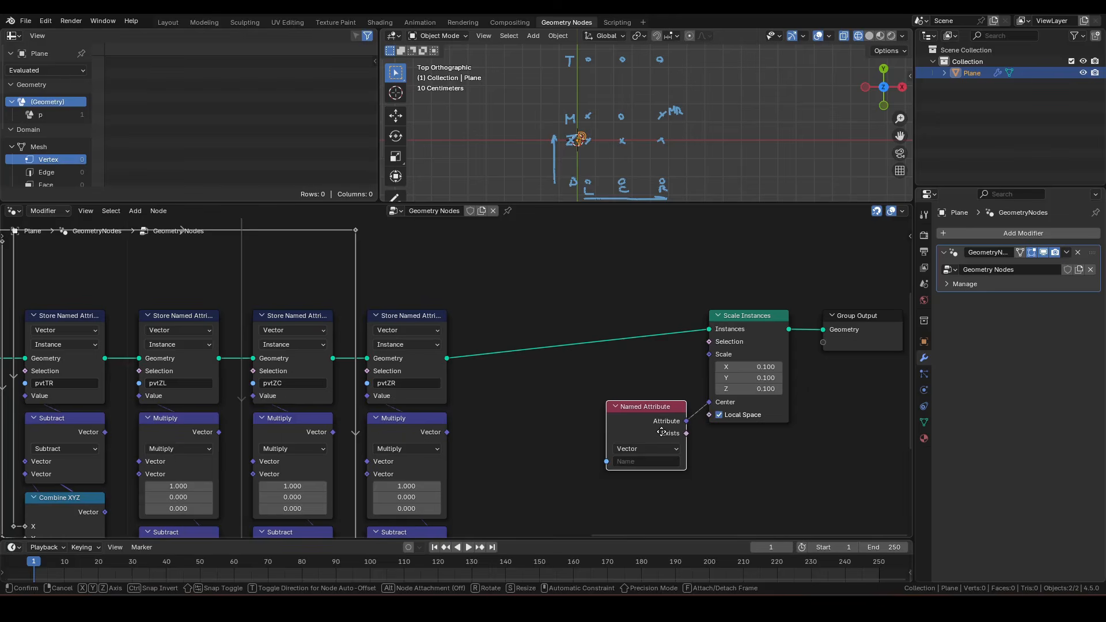
left_click(648, 462)
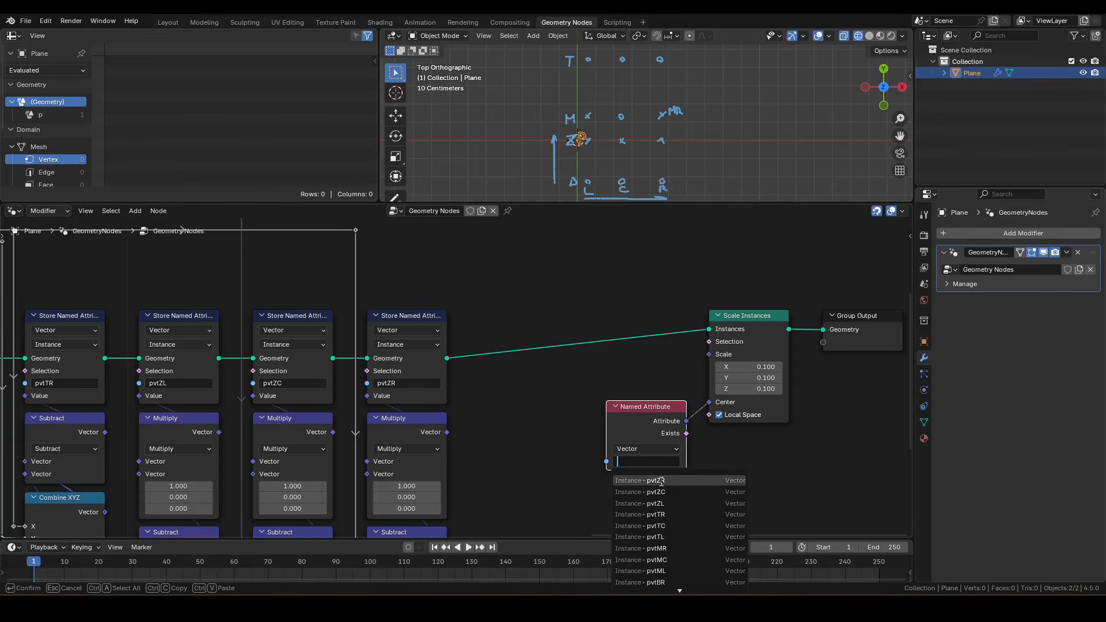
left_click(661, 482)
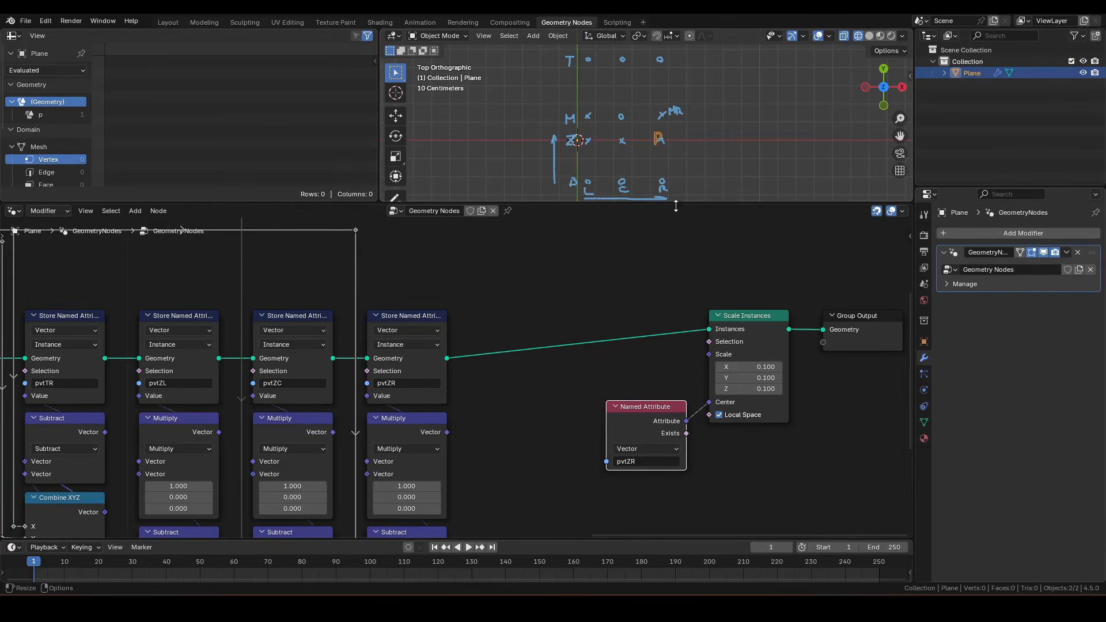
Enlarge the 3D viewport and test pvtZC and pvtZL as the scaling center in the Named Attribute node
left_click_drag(680, 201, 676, 304)
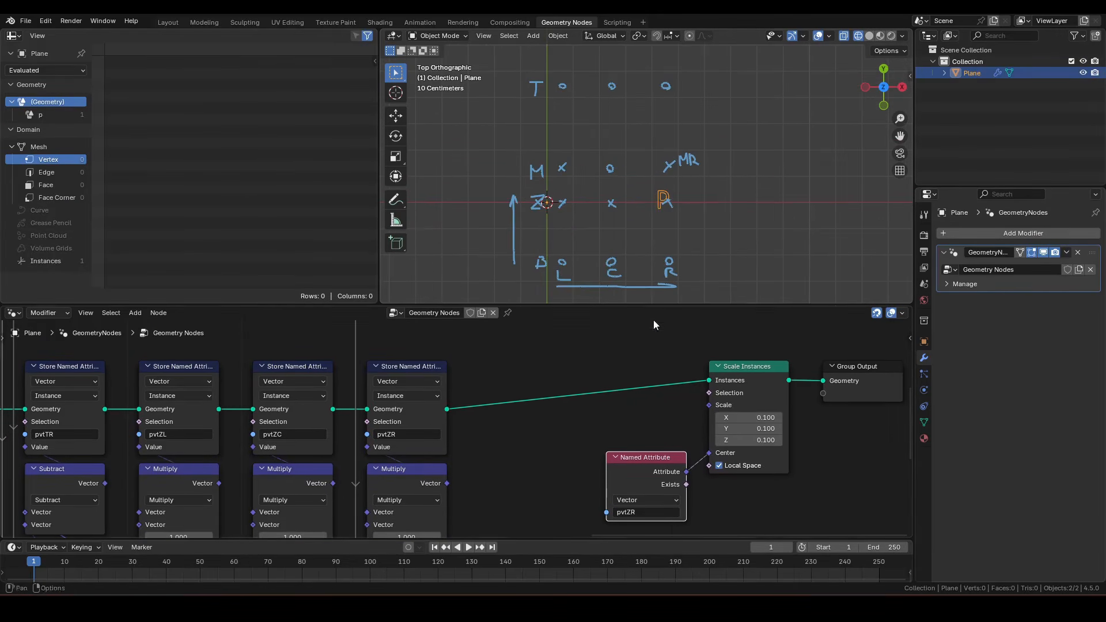
scroll(639, 403, "down", 2)
scroll(640, 451, "up", 3)
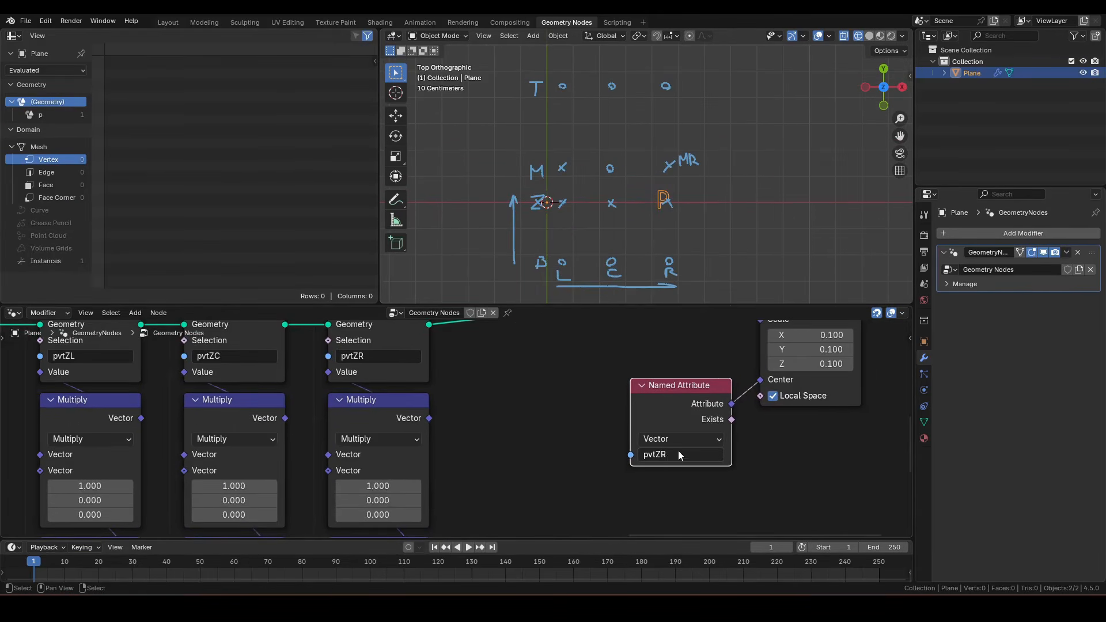
left_click(680, 454)
left_click(689, 318)
left_click(692, 453)
left_click(700, 333)
Test the top pivots pvtTR, pvtTC and pvtTL in turn as the scaling center
left_click(680, 454)
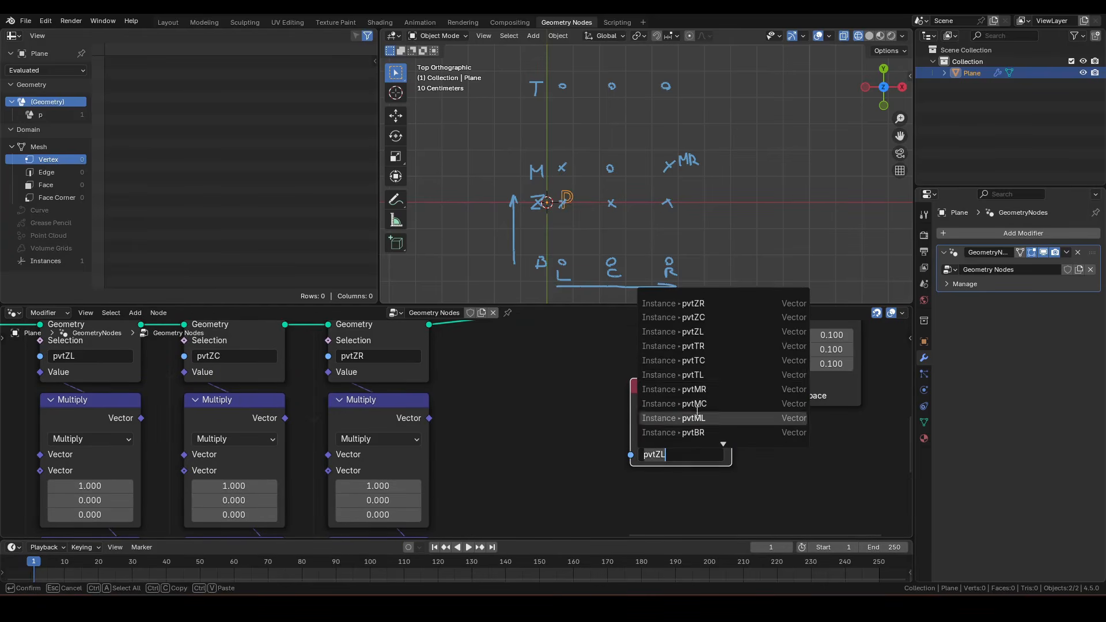
left_click(702, 345)
left_click(680, 454)
left_click(713, 359)
left_click(681, 454)
left_click(697, 372)
Test a middle-row pivot and pvtBR as the scaling center, finishing with the Named Attribute set to pvtBL
left_click(680, 454)
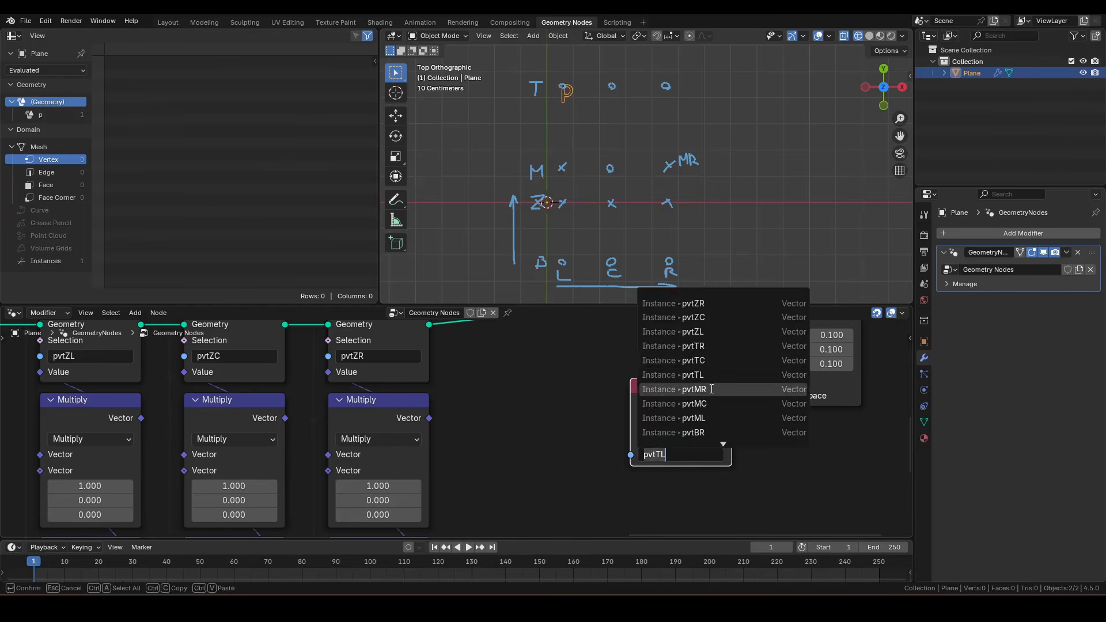
left_click(695, 411)
left_click(680, 454)
left_click(693, 433)
left_click(680, 454)
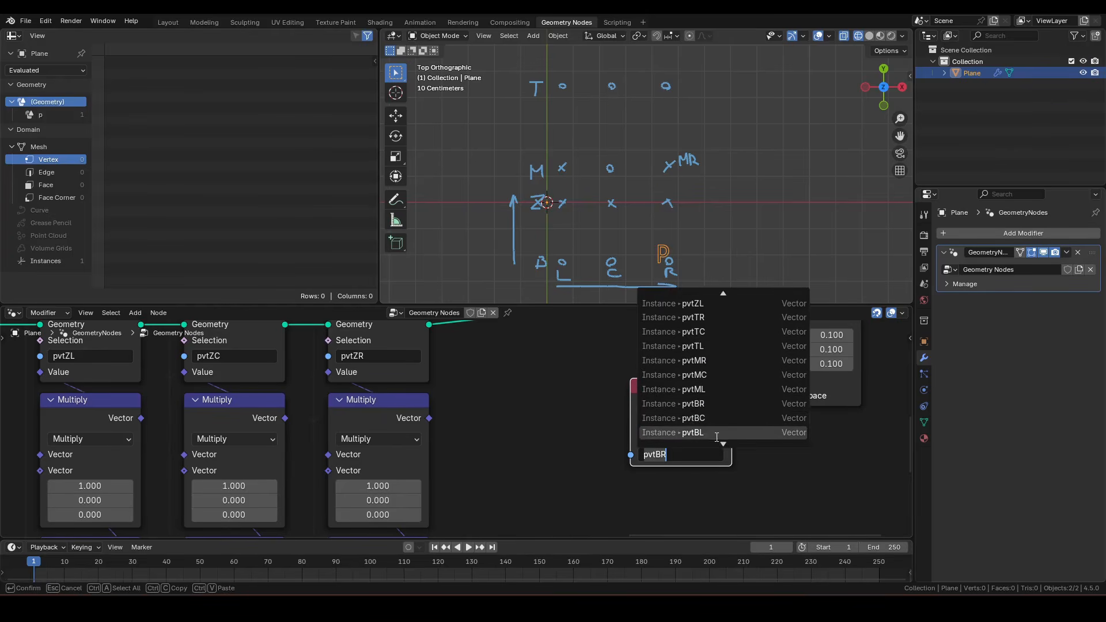
left_click(693, 433)
left_click(694, 433)
left_click(680, 454)
scroll(693, 432, "down", 2)
left_click(693, 390)
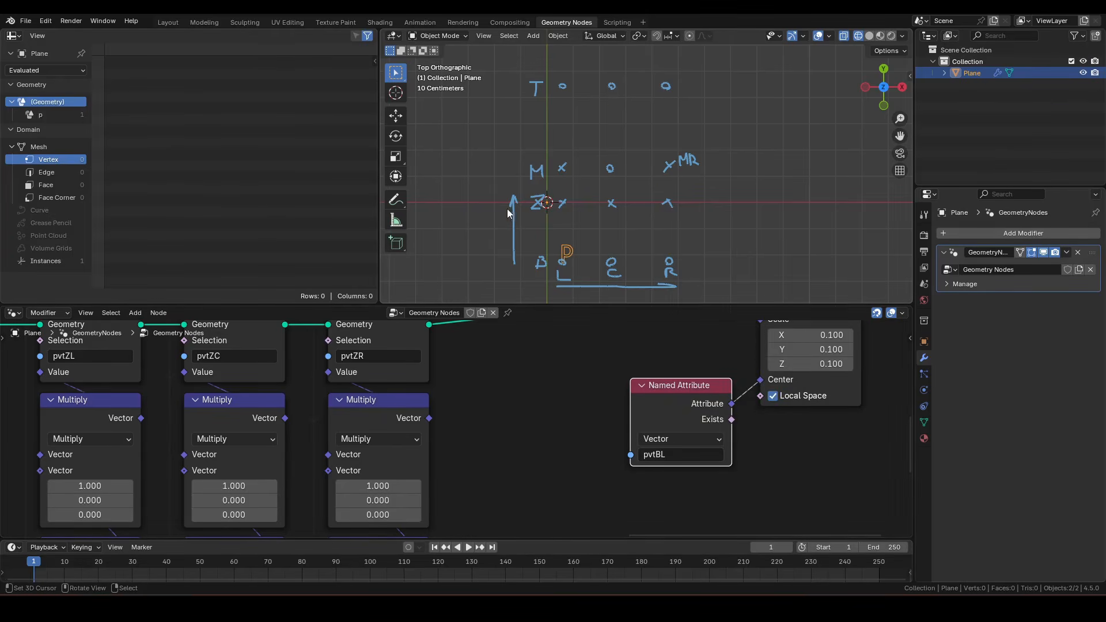
Reduce the 3D viewport's height and maximize the node editor with the whole node tree framed
scroll(557, 399, "down", 4)
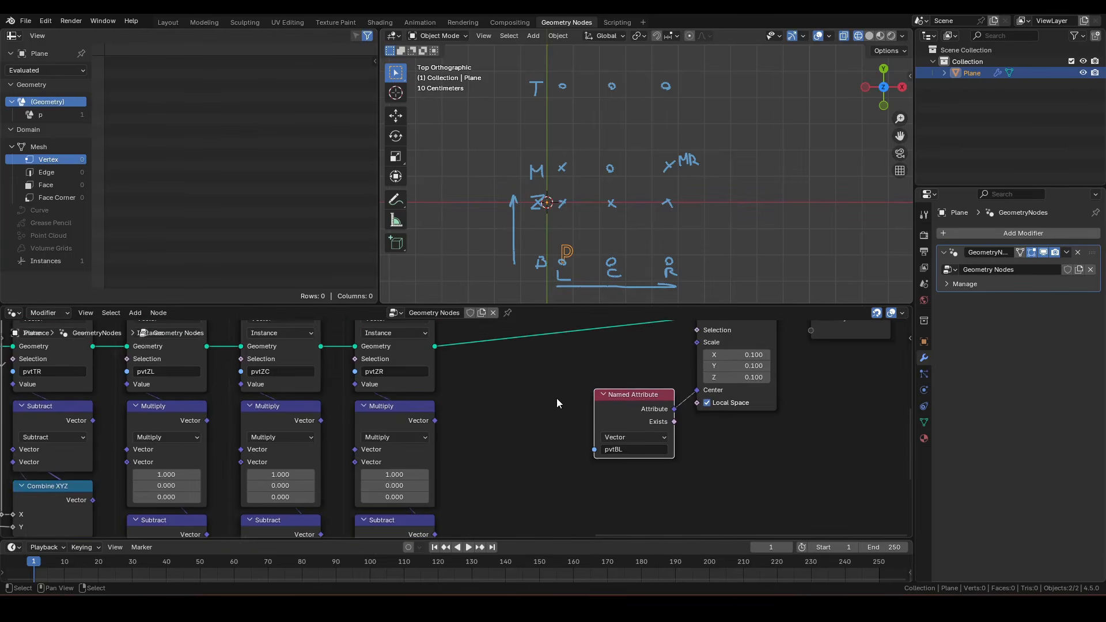
scroll(467, 363, "down", 2)
middle_click_drag(462, 360, 735, 369)
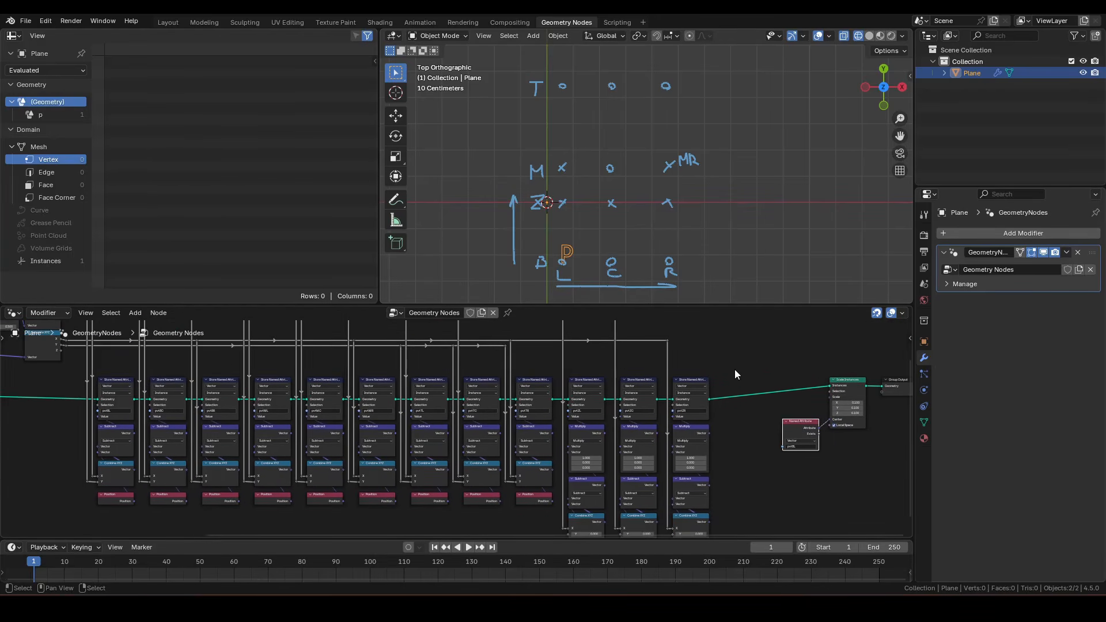
left_click_drag(749, 306, 761, 210)
key("ctrl+space")
scroll(593, 334, "up", 2)
middle_click_drag(527, 286, 628, 315)
key("Home")
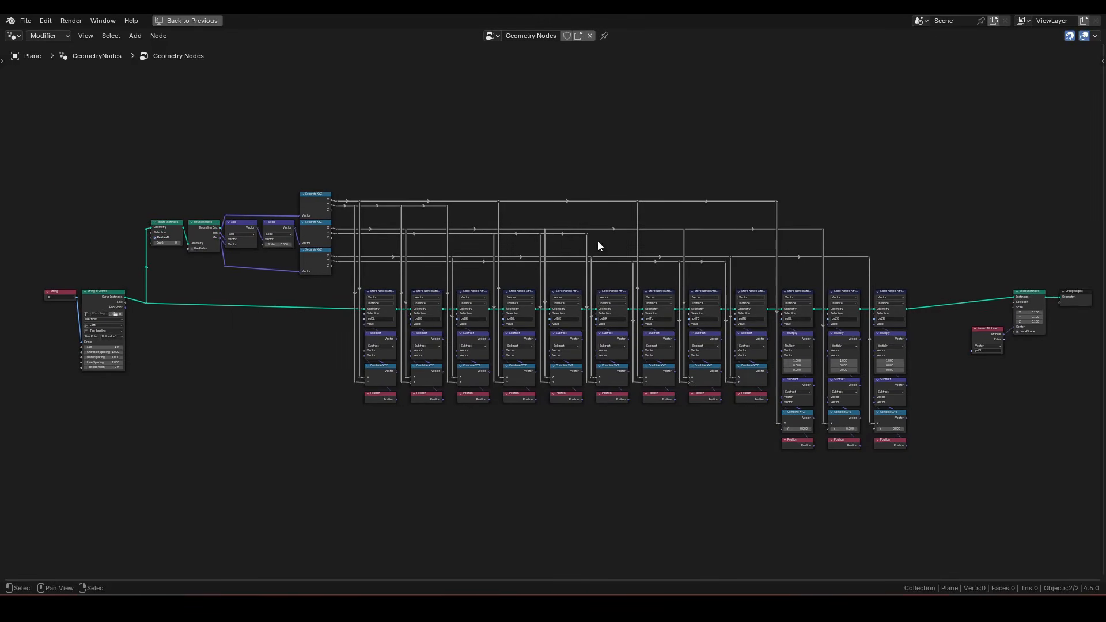
Move the String and String to Curves nodes along X, away from the first reroute of the geometry link
scroll(131, 288, "up", 1)
middle_click_drag(130, 289, 709, 296)
scroll(709, 296, "up", 3)
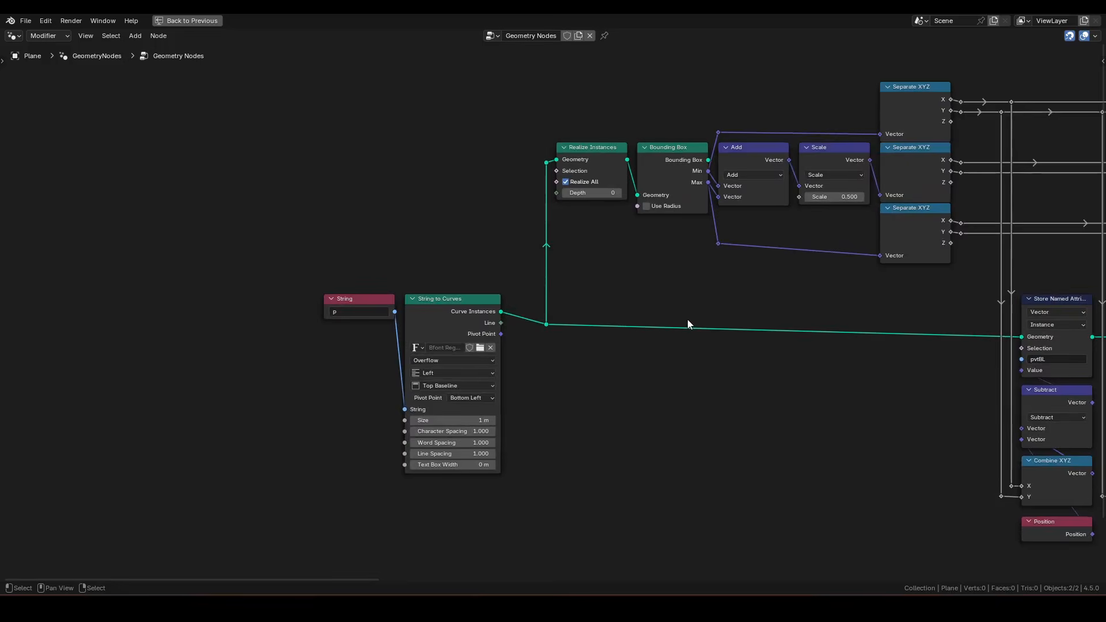
left_click_drag(272, 220, 434, 398)
key("g")
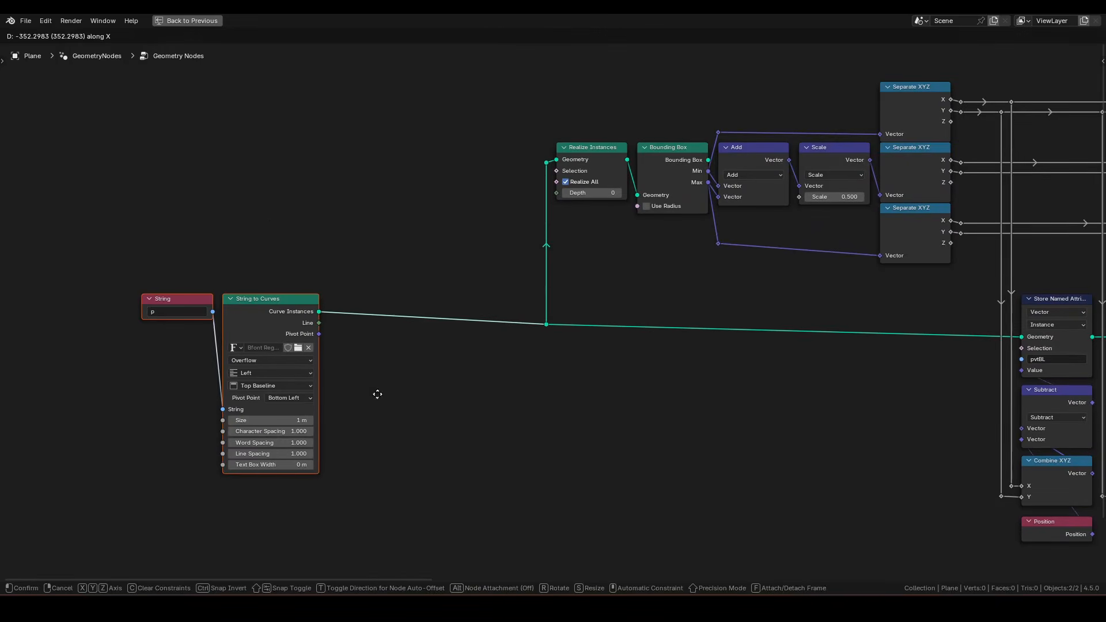
left_click(375, 395)
Add a For Each Element zone, set its domain to Instance, and insert its input node directly after String to Curves
key("shift+a")
type("for each")
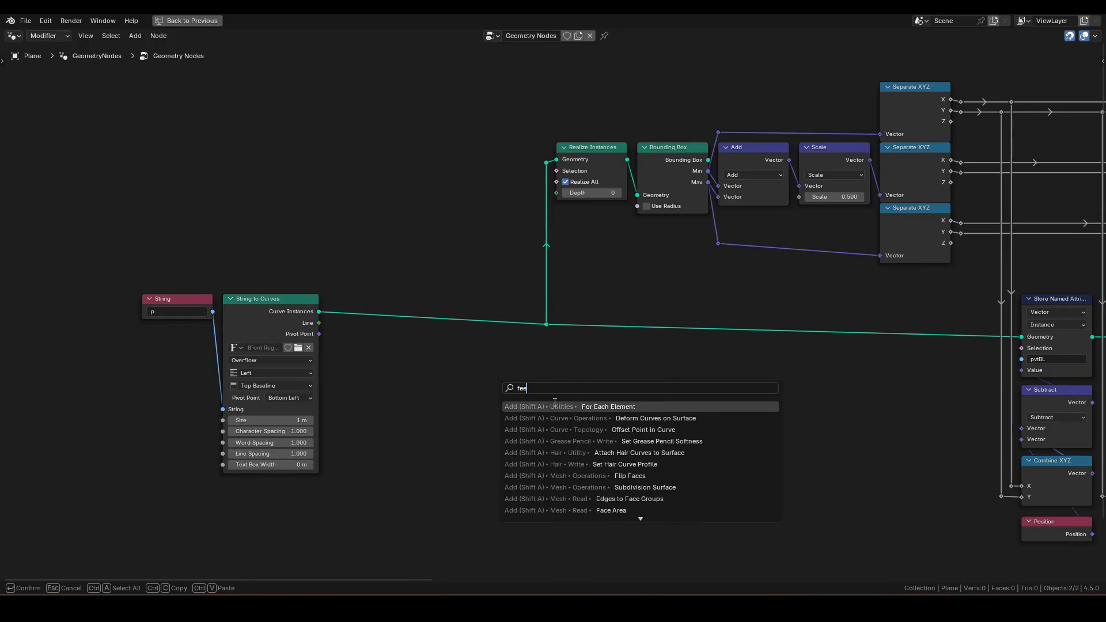
key("Return")
left_click(530, 342)
left_click(492, 363)
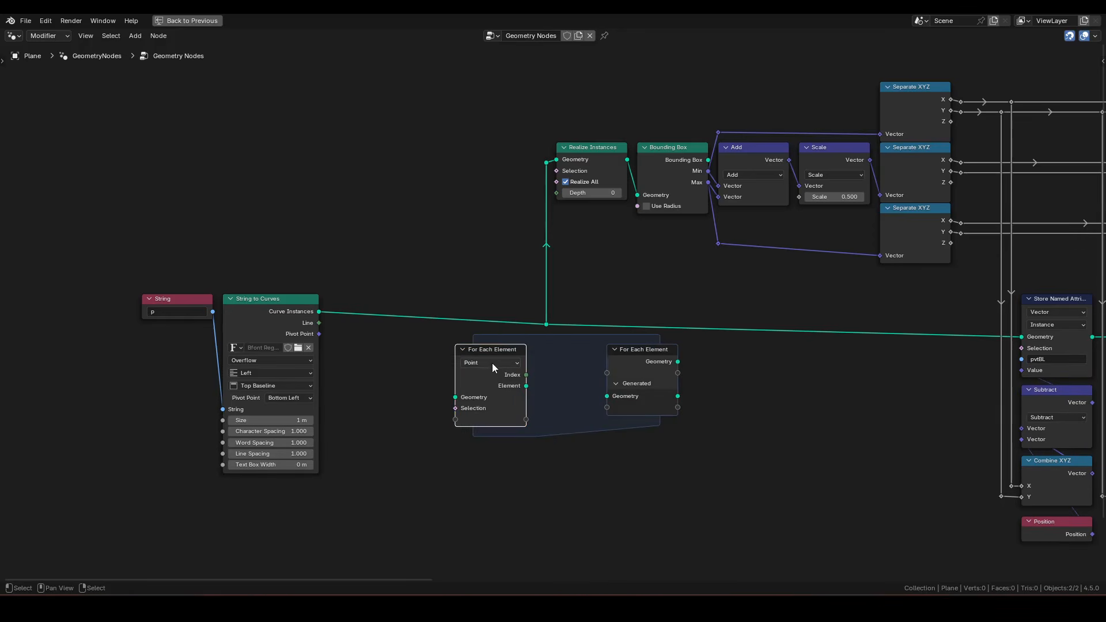
key("i")
left_click_drag(503, 351, 381, 300)
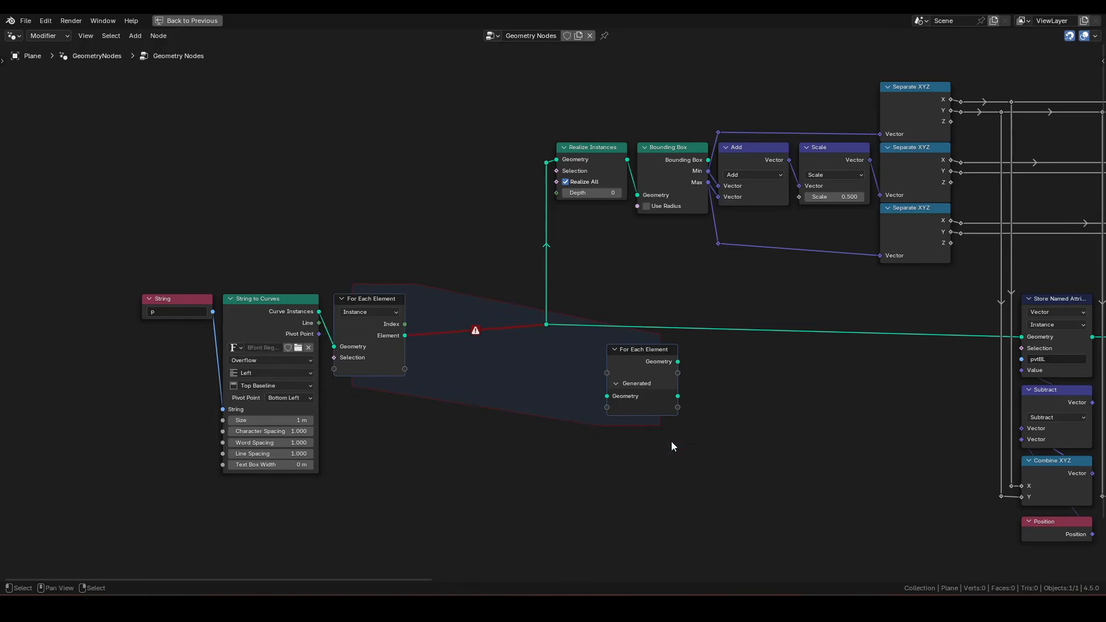
Insert the zone's output node after the pvtZR Store Named Attribute and link its Generated Geometry to Scale Instances
scroll(672, 447, "down", 2)
middle_click_drag(622, 366, 112, 341)
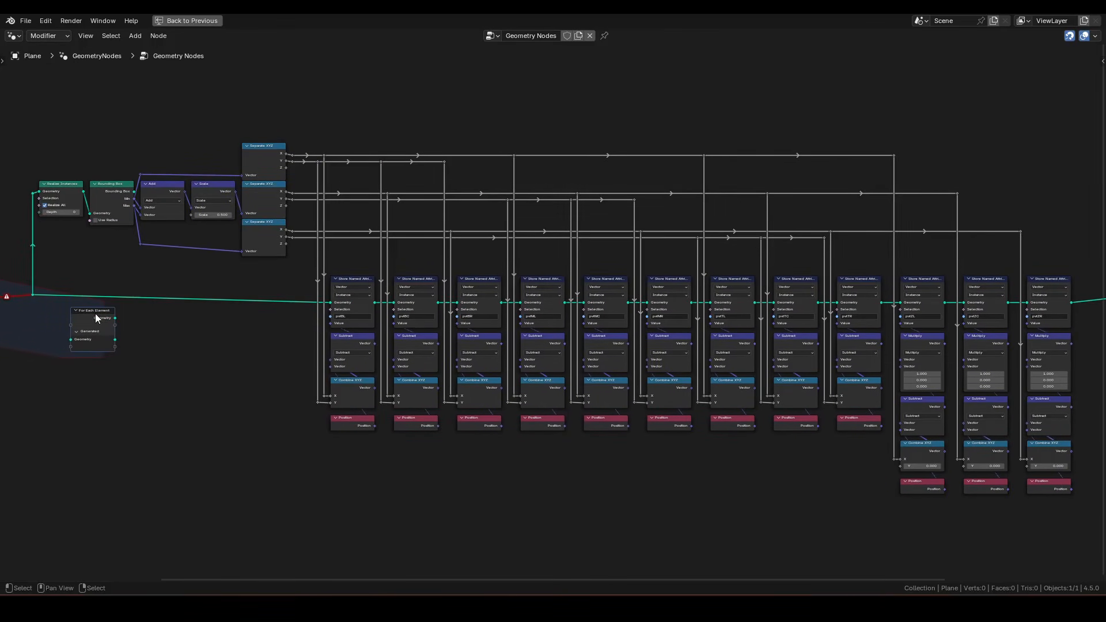
left_click_drag(97, 318, 971, 281)
left_click(970, 282)
scroll(704, 376, "up", 3)
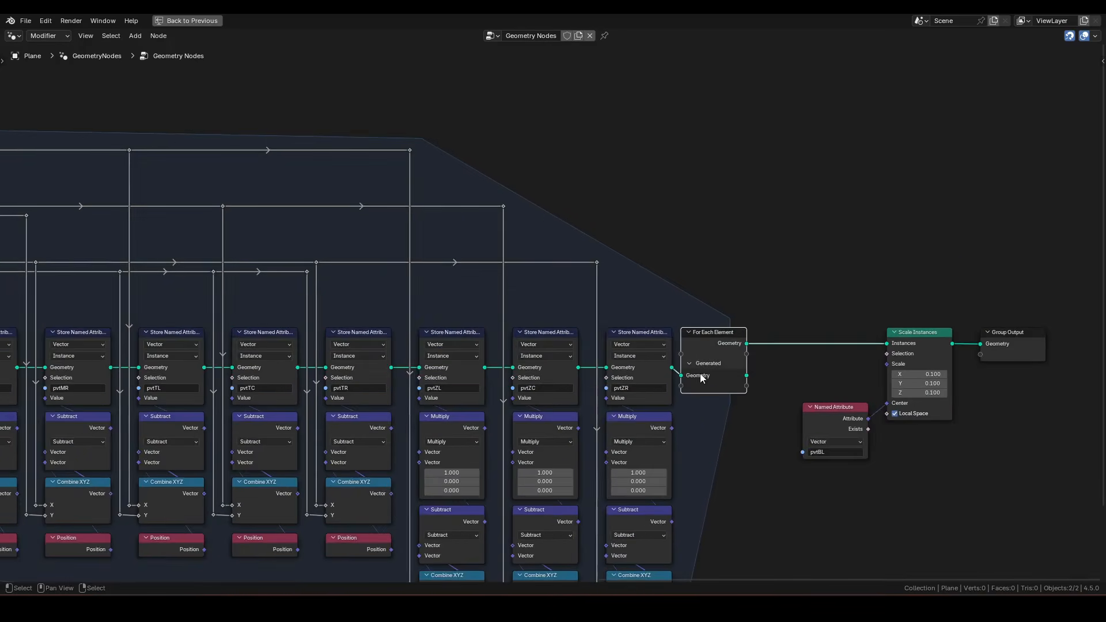
left_click_drag(799, 392, 976, 352)
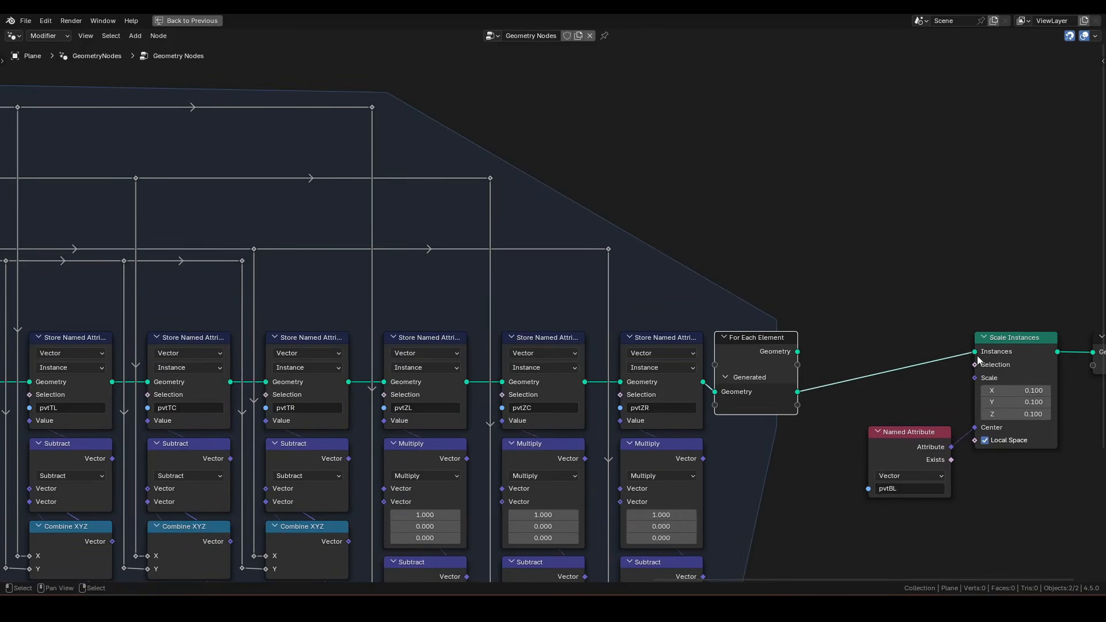
Restore the multi-editor layout and set the String node's text to "play"
scroll(634, 326, "down", 4)
scroll(444, 291, "down", 2)
middle_click_drag(444, 288, 707, 273)
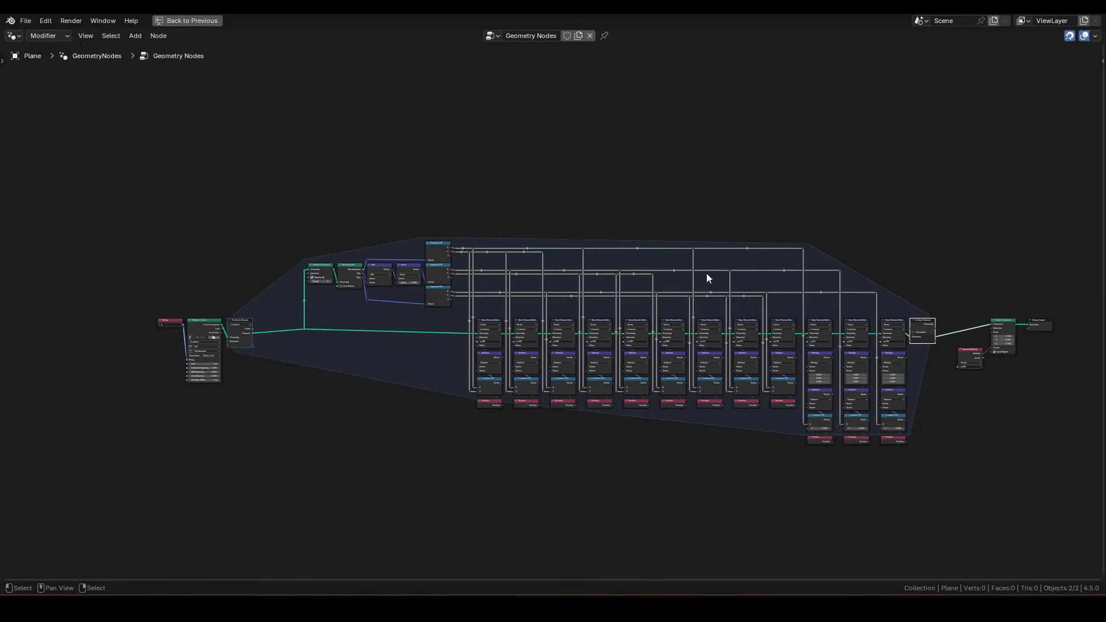
key("ctrl+space")
scroll(323, 398, "up", 6)
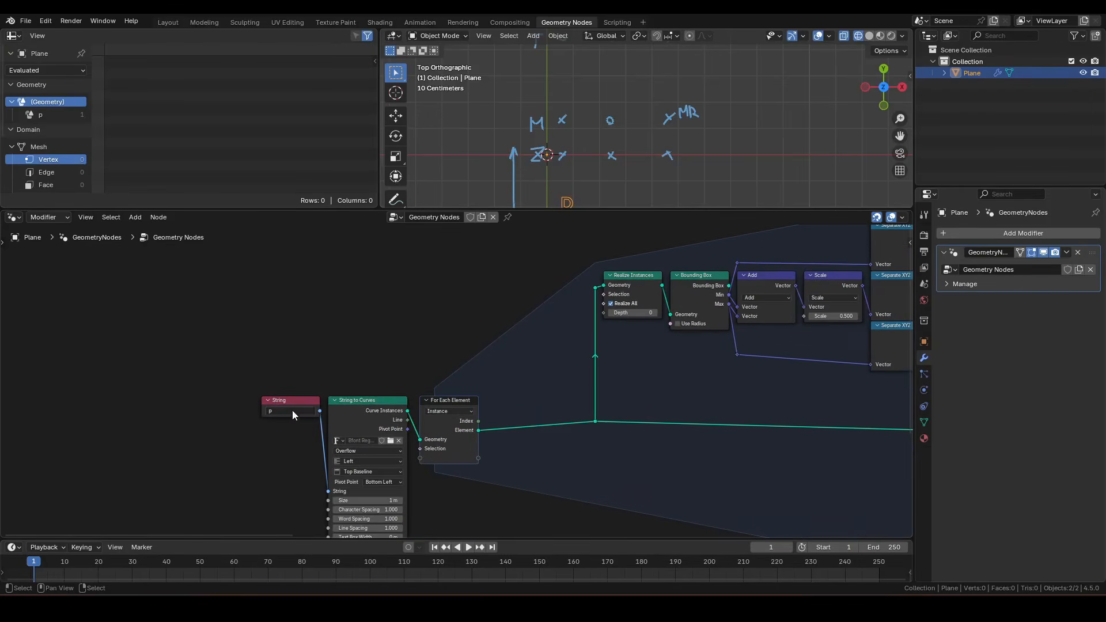
left_click(292, 410)
type("play")
key("Return")
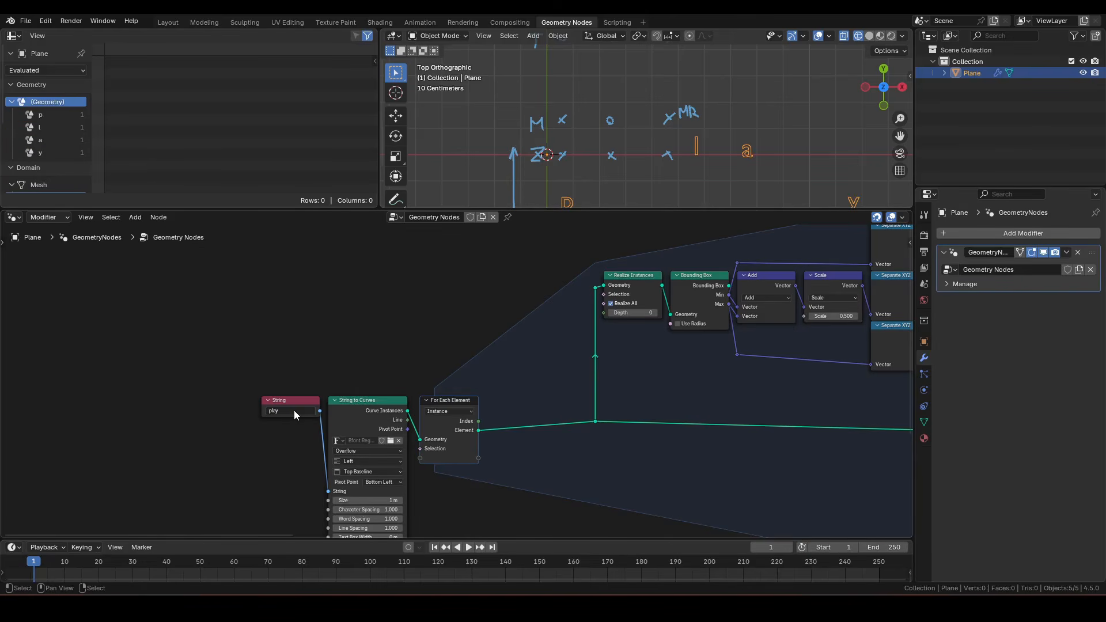
Set the Named Attribute node to pvtZC and the Scale Instances scale to 0.410 on X, Y and Z
scroll(307, 390, "down", 3)
scroll(766, 393, "up", 2)
middle_click_drag(766, 393, 784, 375)
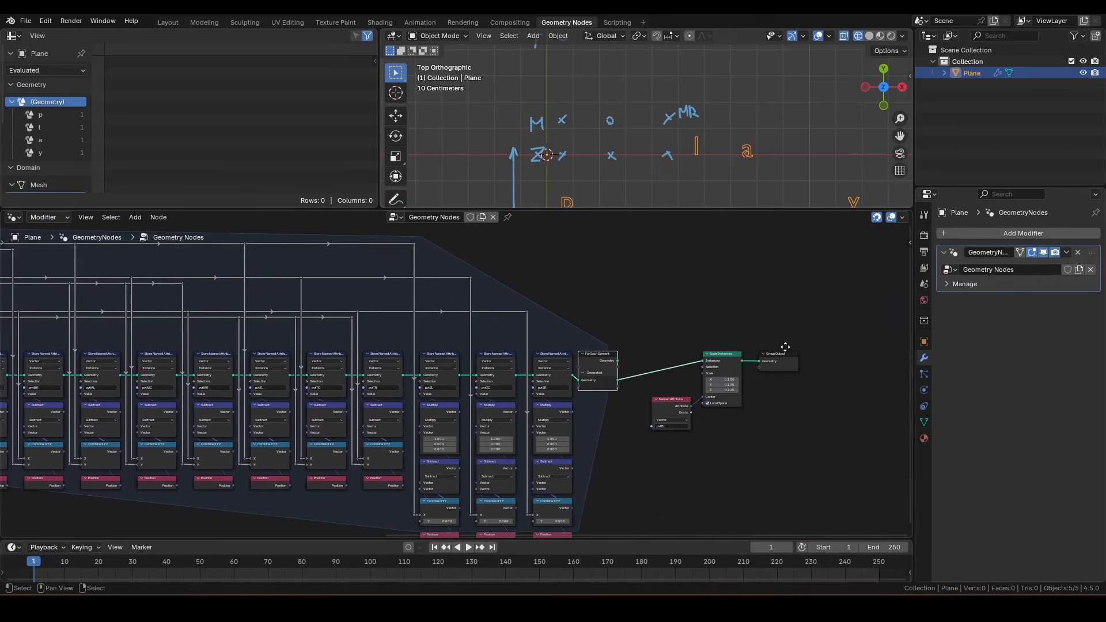
scroll(749, 464, "up", 2)
scroll(848, 471, "up", 1)
left_click(827, 459)
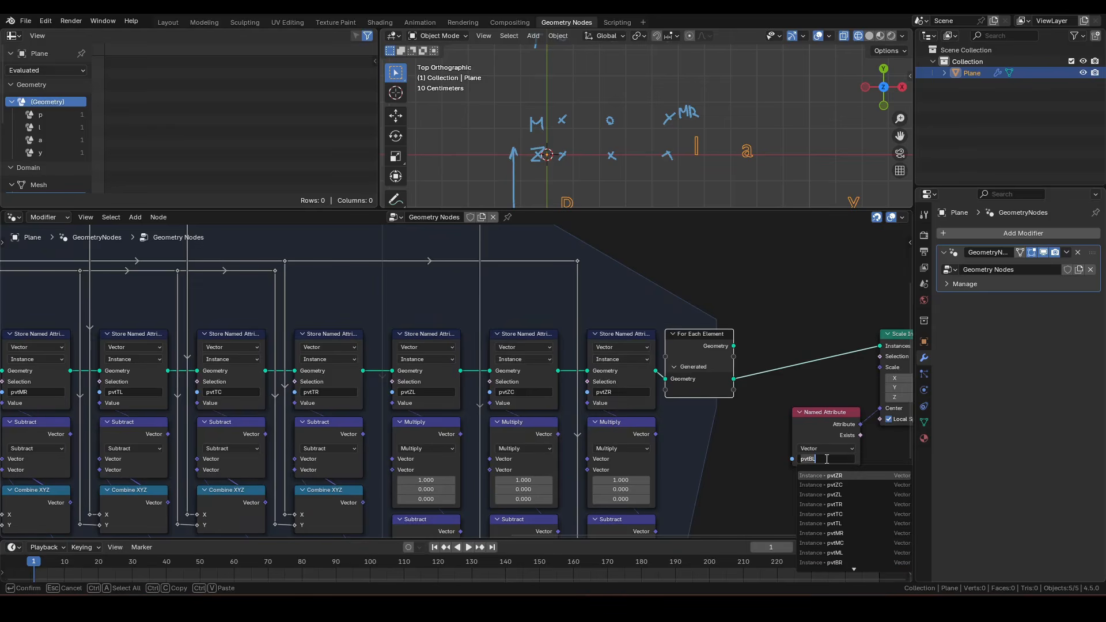
left_click(835, 485)
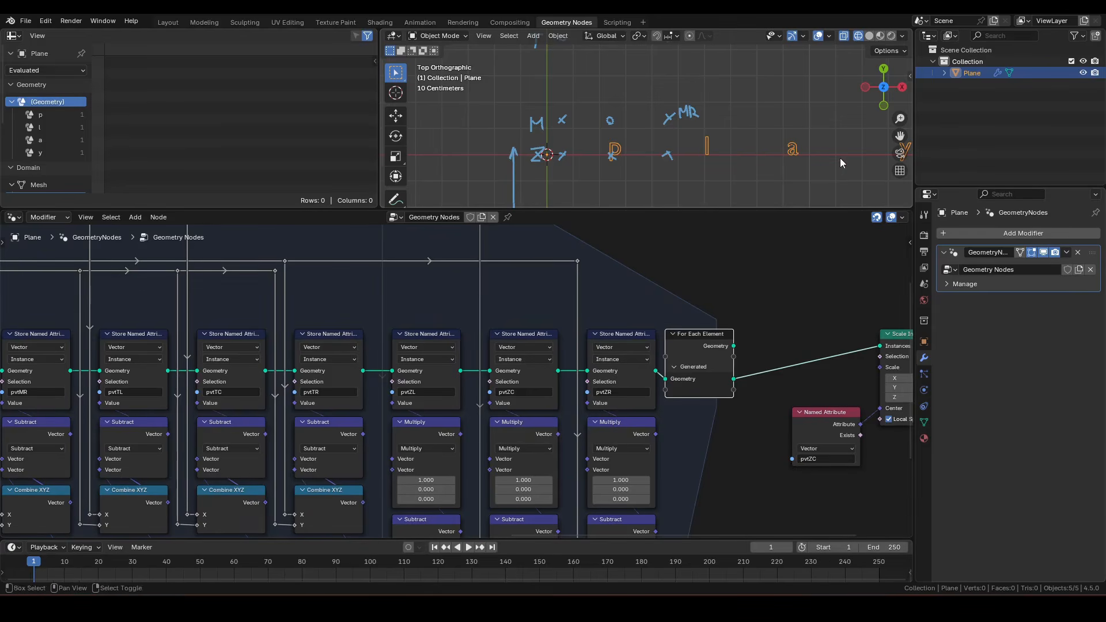
middle_click_drag(857, 378, 734, 358)
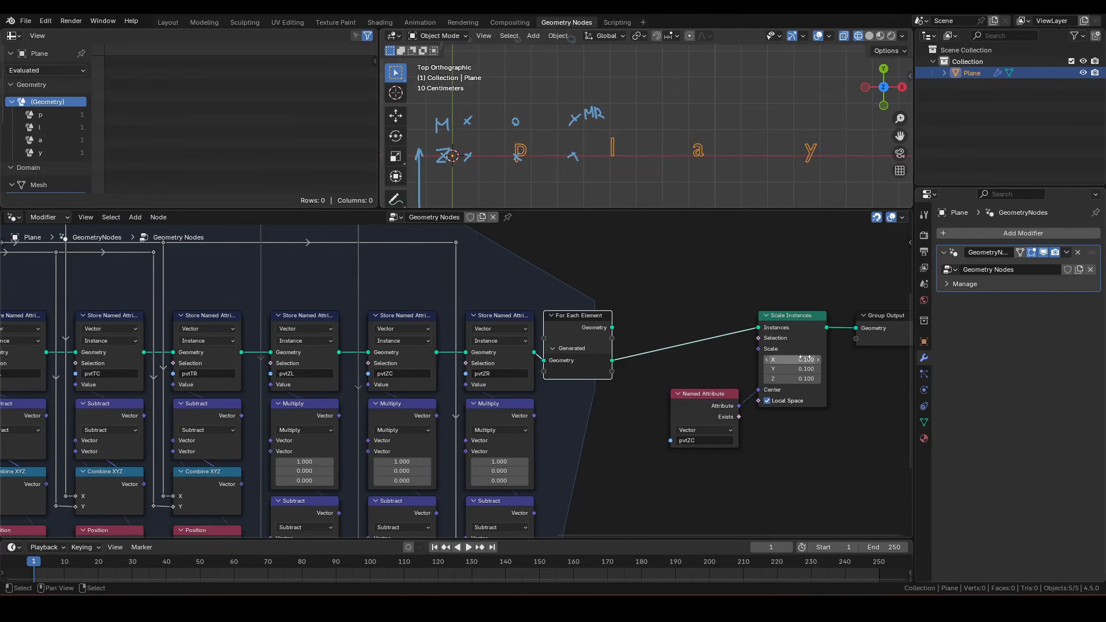
mouse_move(795, 359)
left_mouse_down()
mouse_move(824, 359)
mouse_move(784, 360)
left_mouse_up()
Maximize the node editor and move the String, String to Curves and For Each Element input nodes closer to the zone's other nodes
scroll(714, 343, "down", 5)
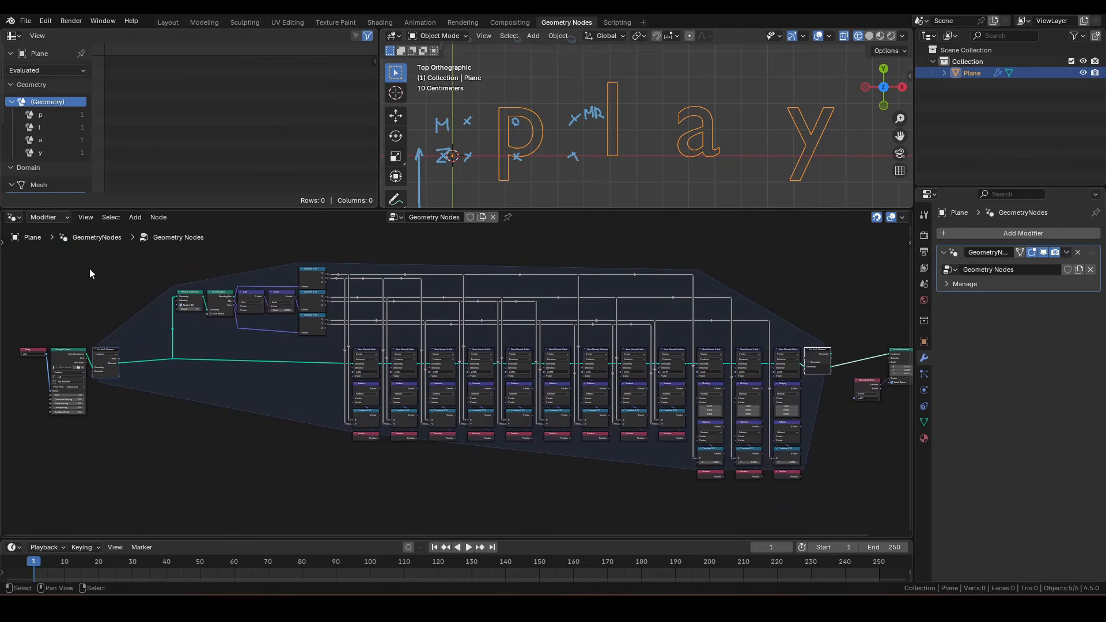
key("ctrl+space")
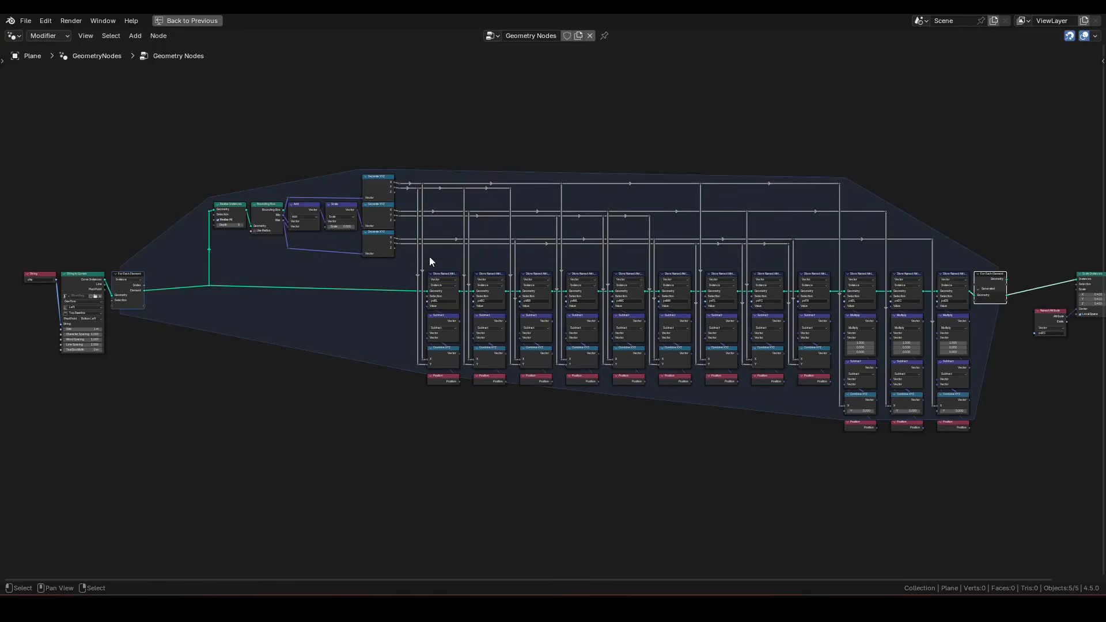
left_click_drag(21, 225, 140, 355)
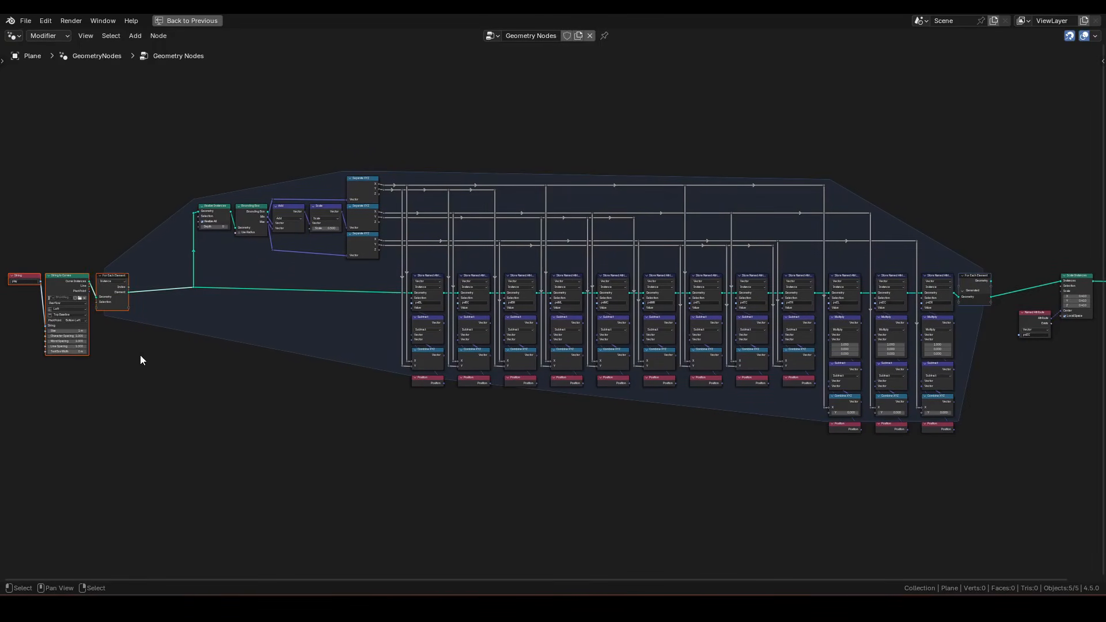
key("g")
left_click(201, 352)
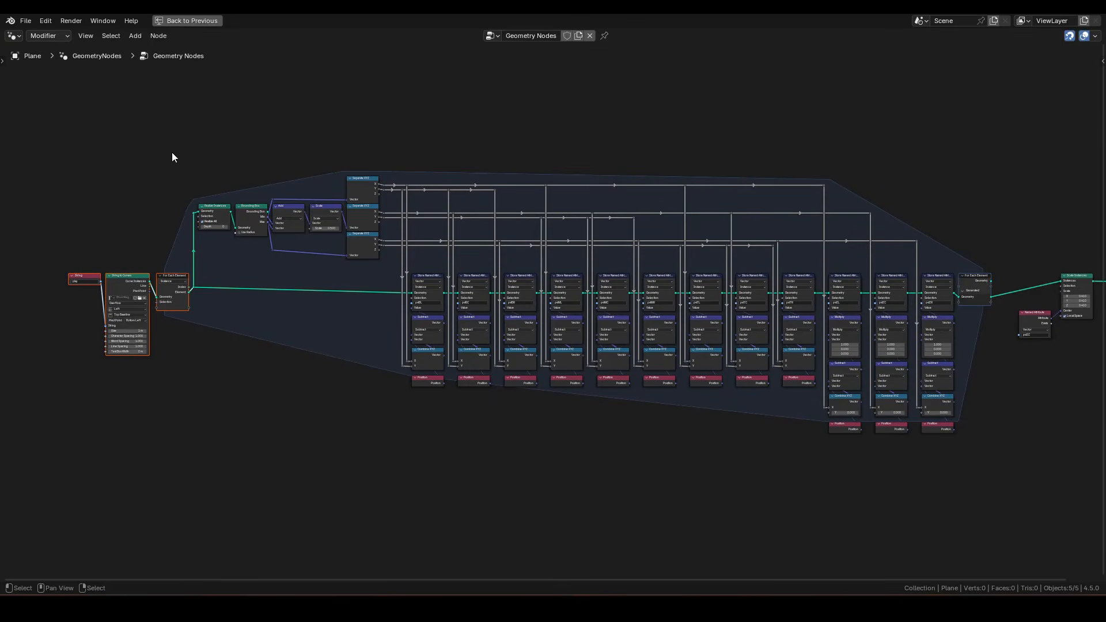
Combine all nodes of the For Each Element zone, including its input and output, into one node group and return to the parent tree
left_click_drag(164, 144, 997, 503)
key("ctrl+g")
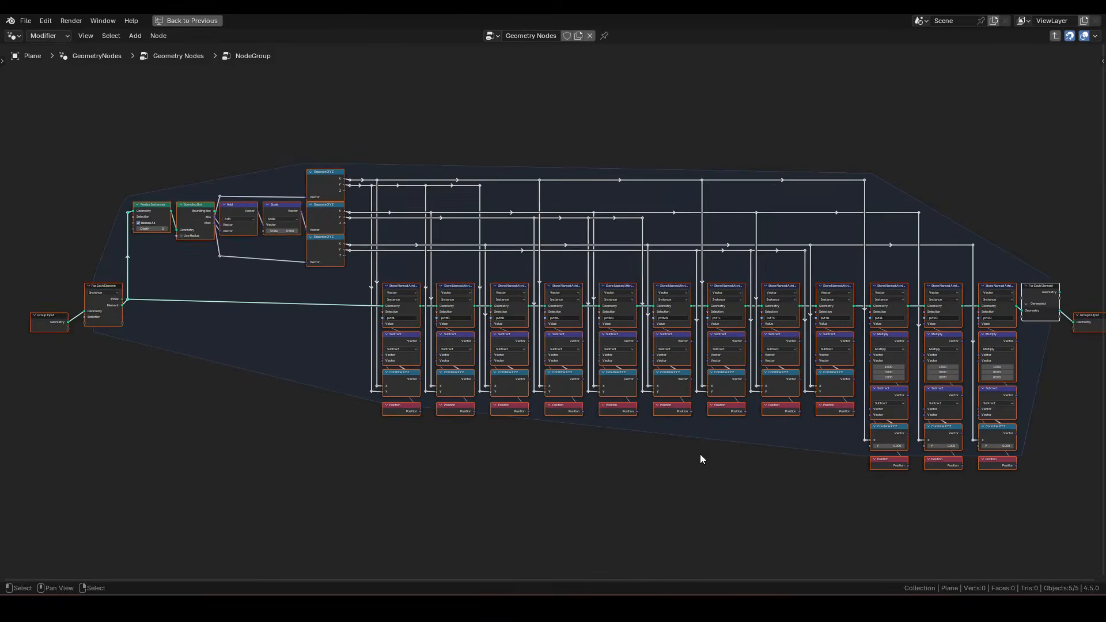
scroll(703, 460, "up", 2)
key("g")
left_click(698, 423)
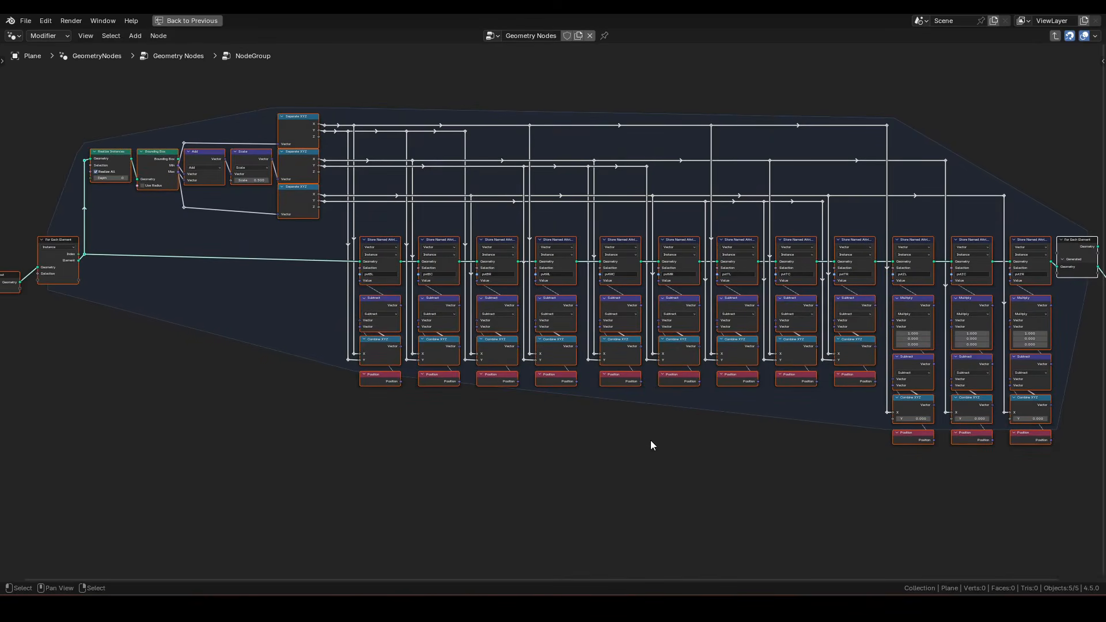
left_click(651, 440)
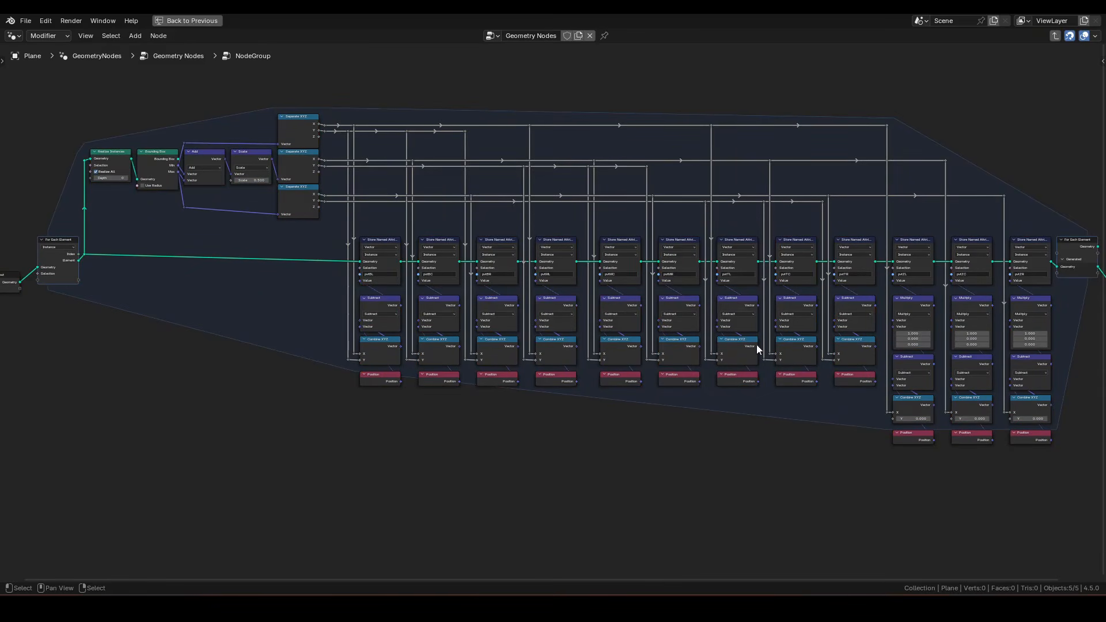
key("Tab")
Rename the new node group as calcPivotPoints
scroll(655, 421, "up", 5)
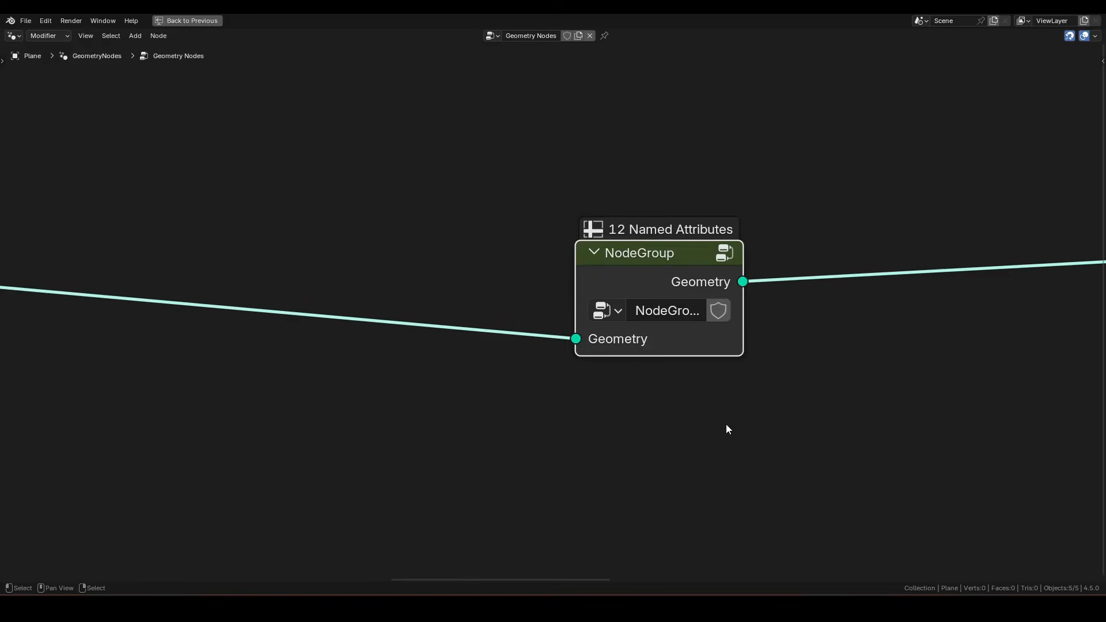
scroll(727, 429, "up", 1)
middle_click_drag(786, 435, 650, 447)
left_click(542, 321)
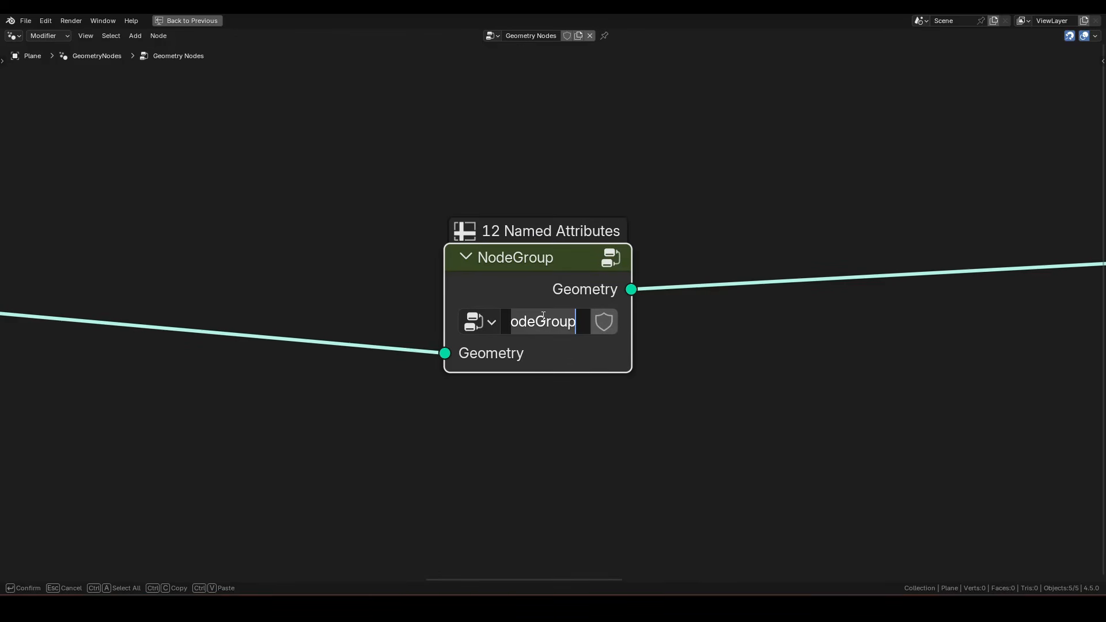
type("calc")
type("PivotPoints")
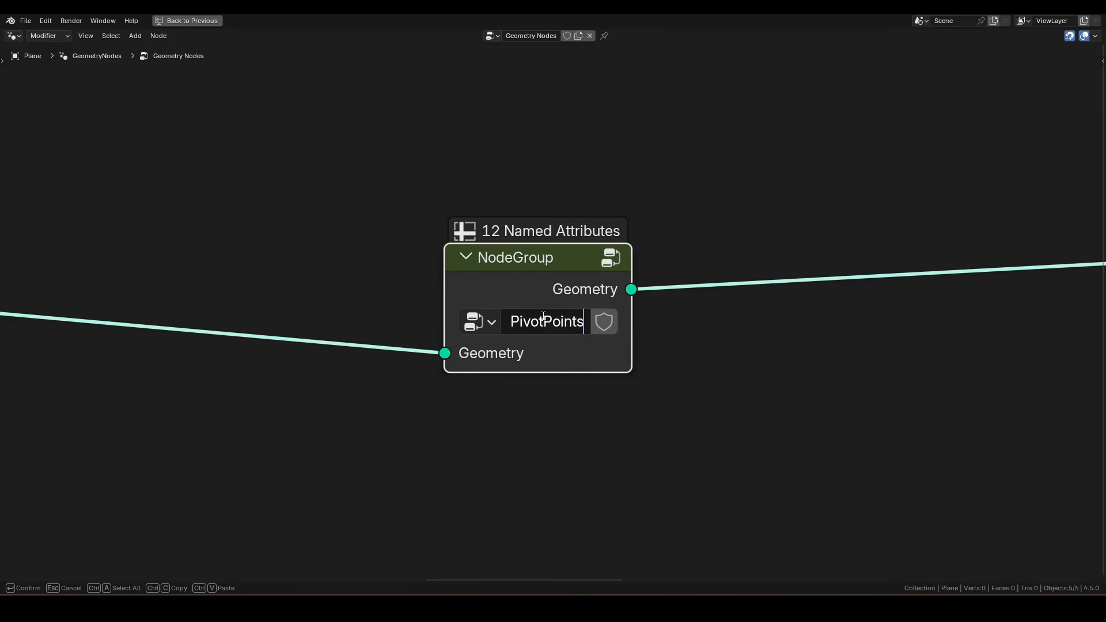
key("Return")
Close the gaps between String to Curves, calcPivotPoints and the Scale Instances, Named Attribute and Group Output nodes, and restore the multi-editor layout
key("Home")
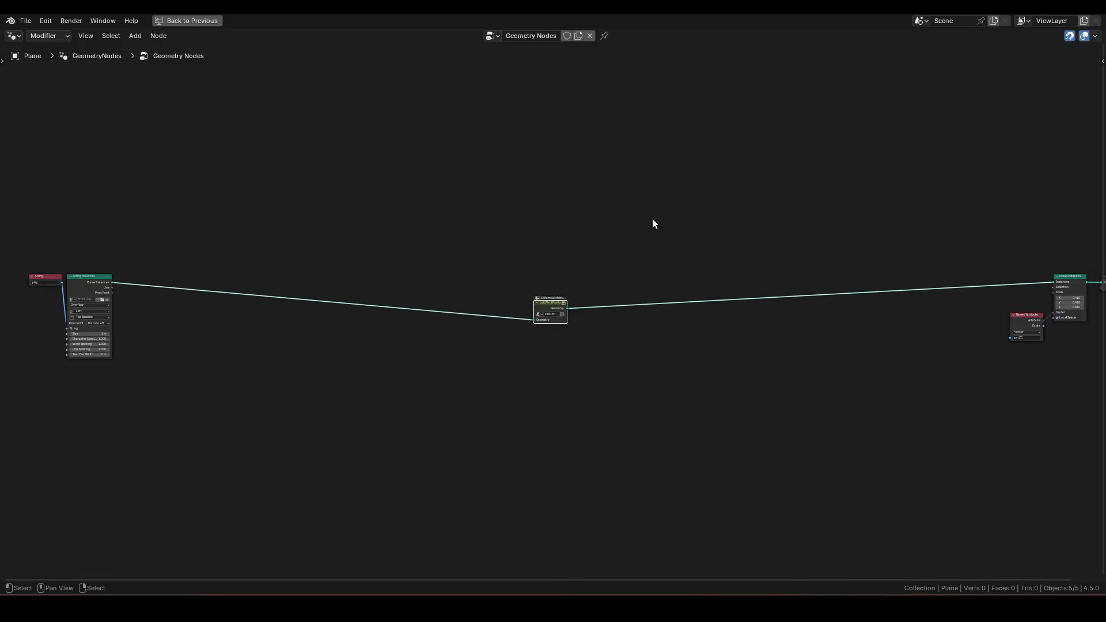
middle_click_drag(731, 312, 514, 312)
key("b")
left_click_drag(314, 211, 917, 364)
key("g")
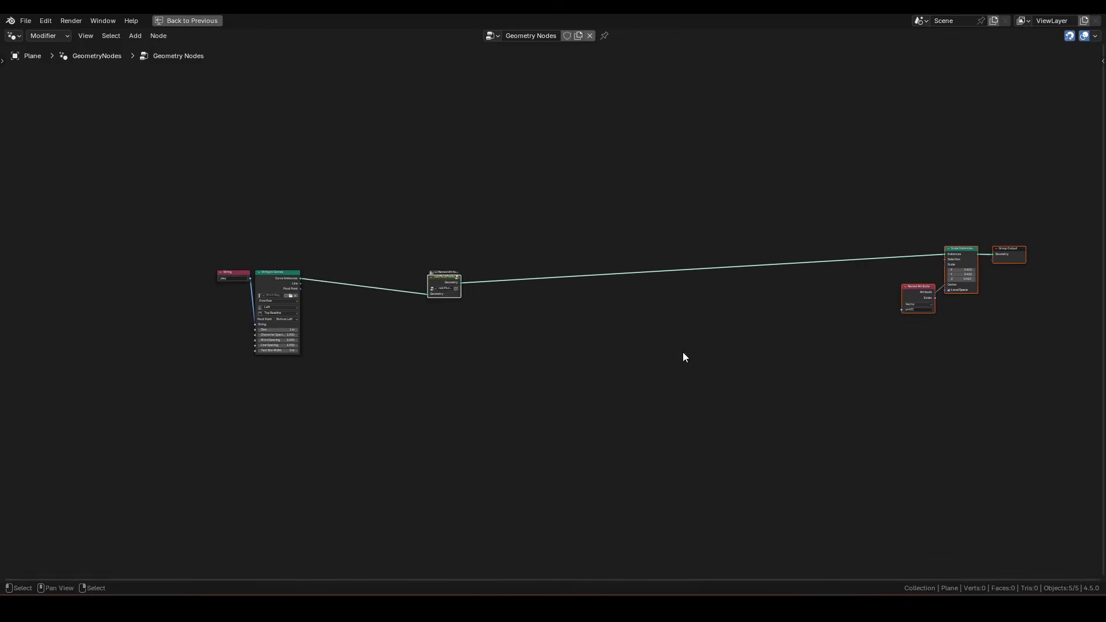
left_click(432, 395)
key("KP_Decimal")
key("ctrl+space")
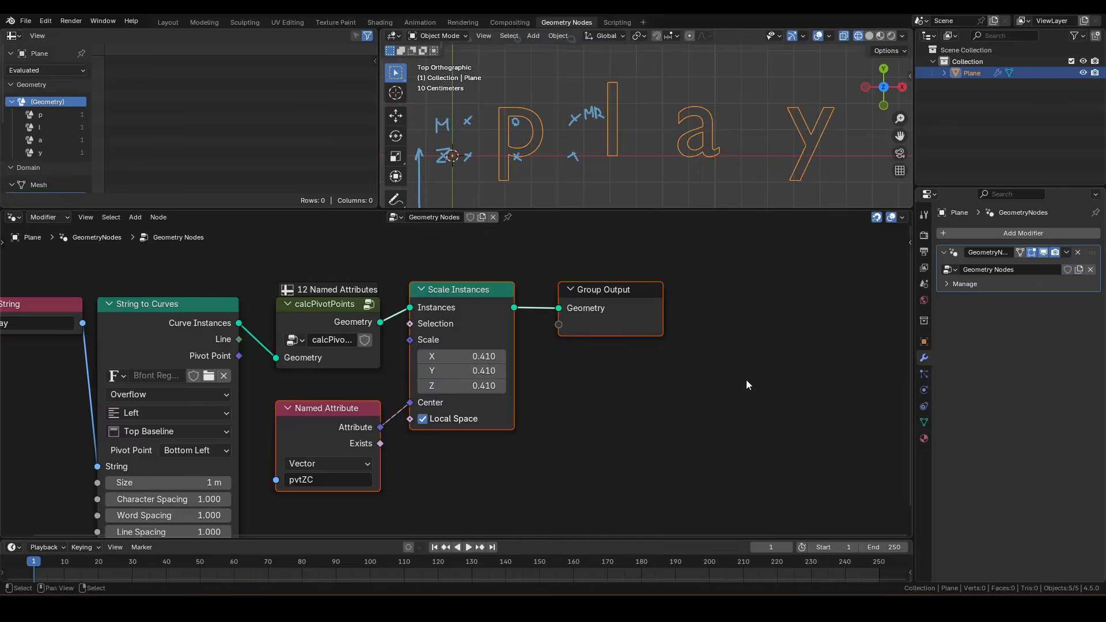
key("Home")
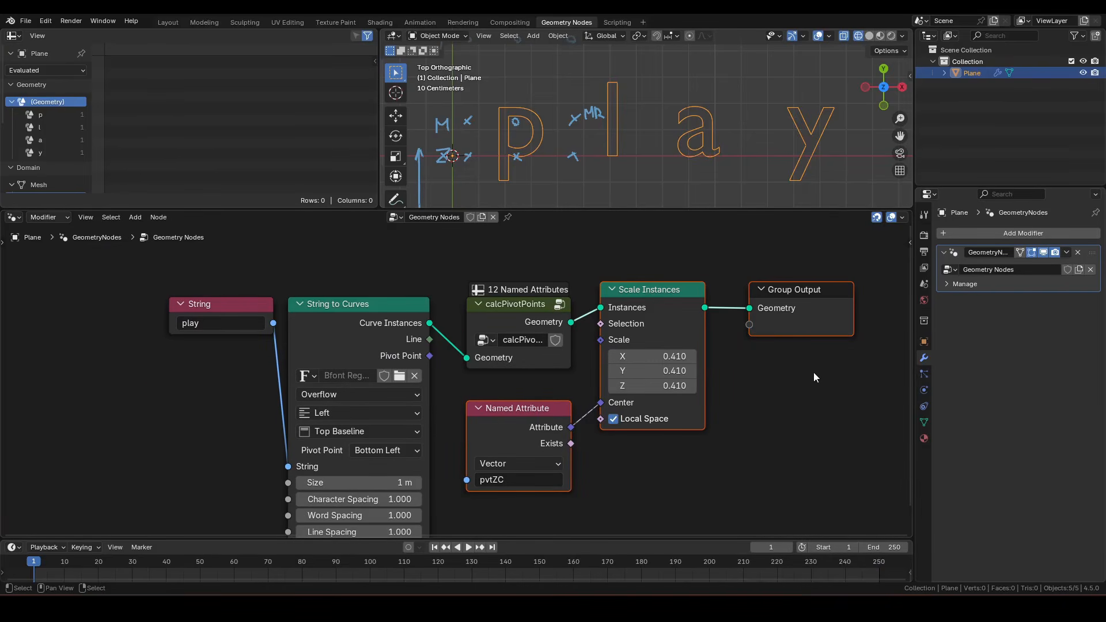
middle_click_drag(738, 391, 674, 387)
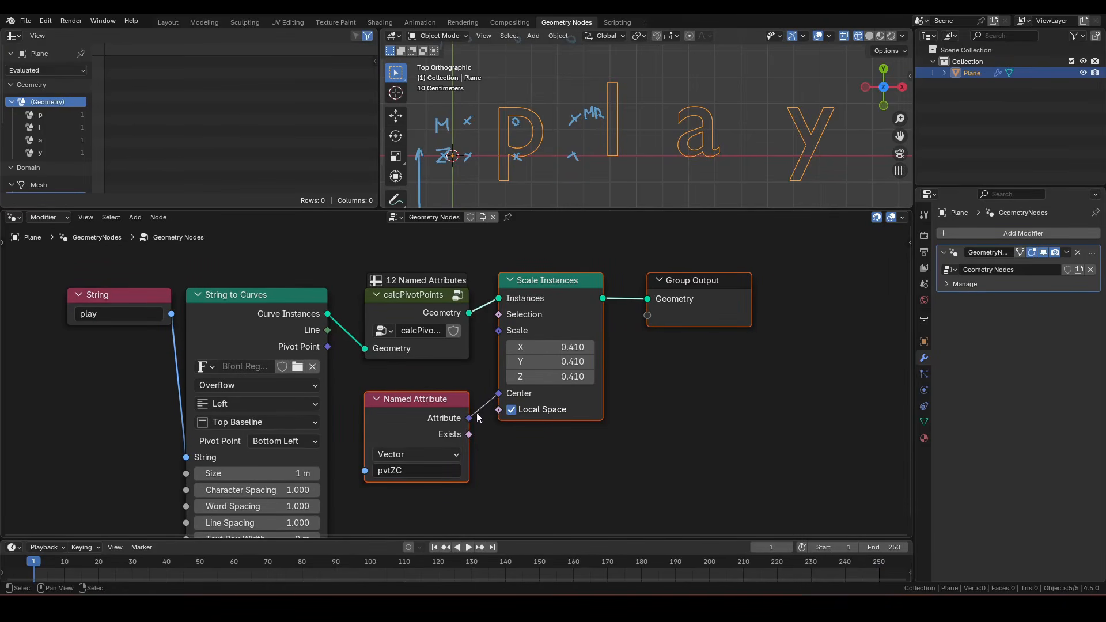
Test the baseline pivots by switching the Named Attribute node through pvtZC and pvtZR to pvtZL
left_click(428, 471)
left_click(447, 329)
left_click(435, 470)
left_click(441, 314)
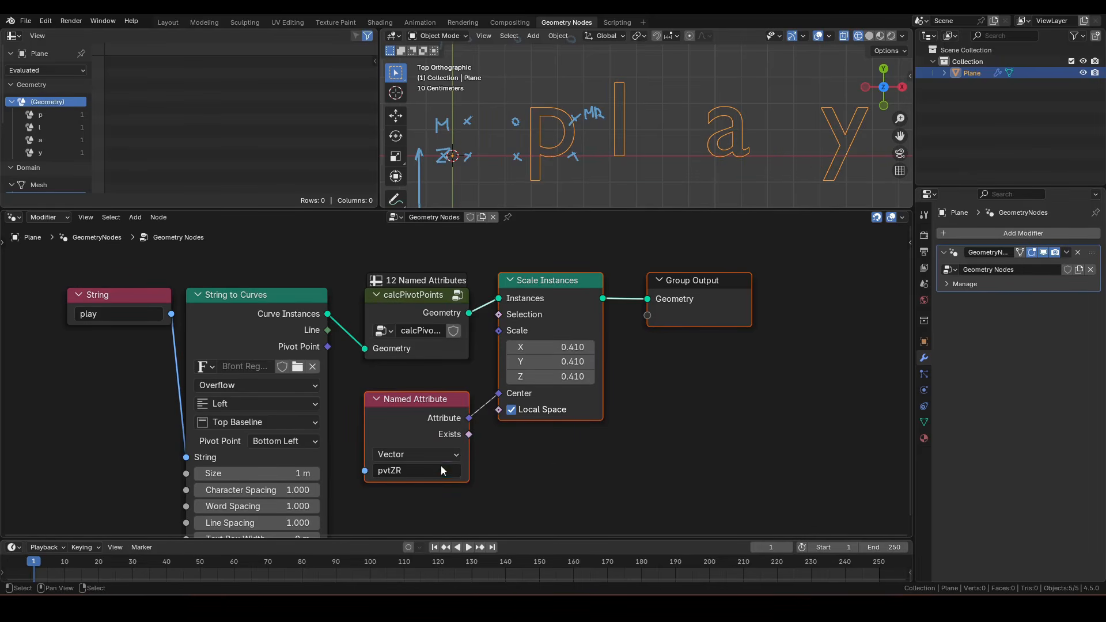
left_click(437, 472)
left_click(438, 344)
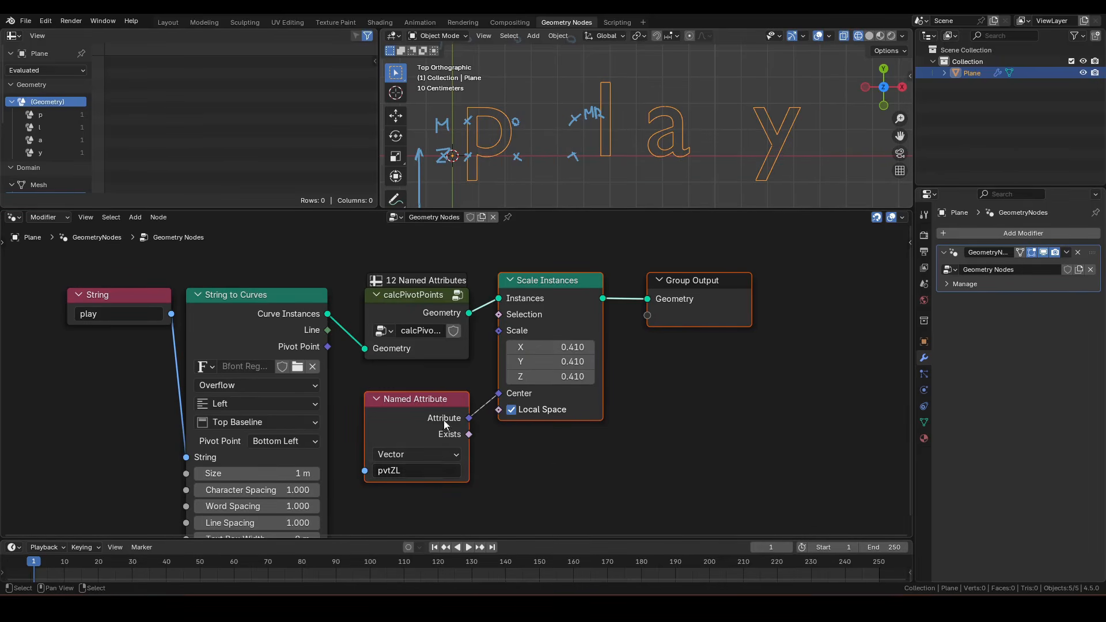
Review the attributes available to the Named Attribute node and the Pivot Point options of String to Curves
left_click(433, 472)
scroll(454, 503, "up", 10)
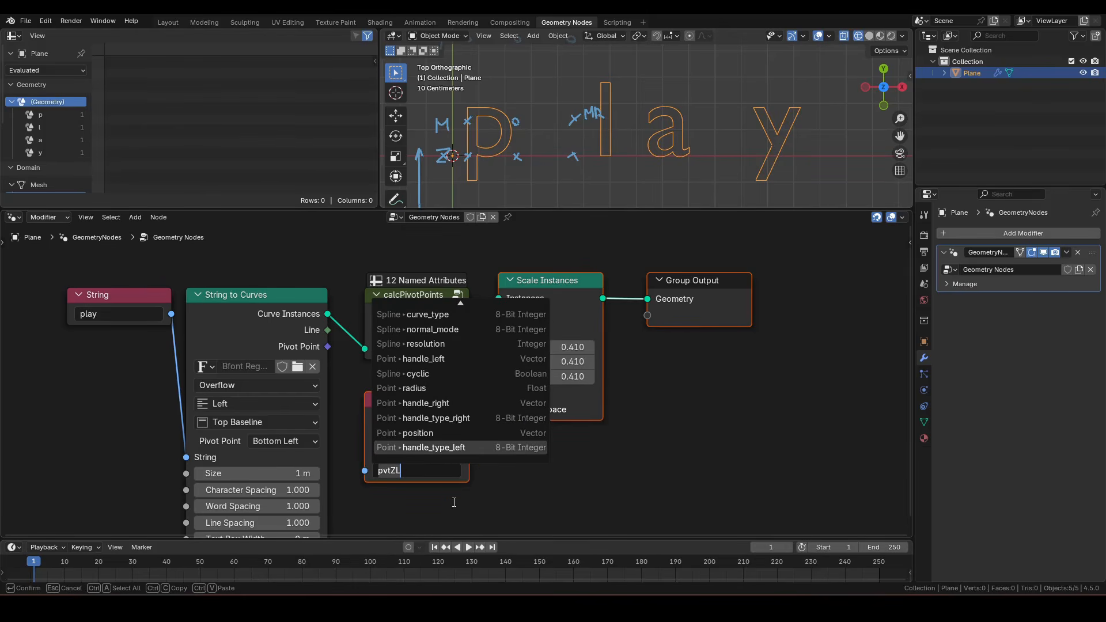
scroll(454, 502, "up", 12)
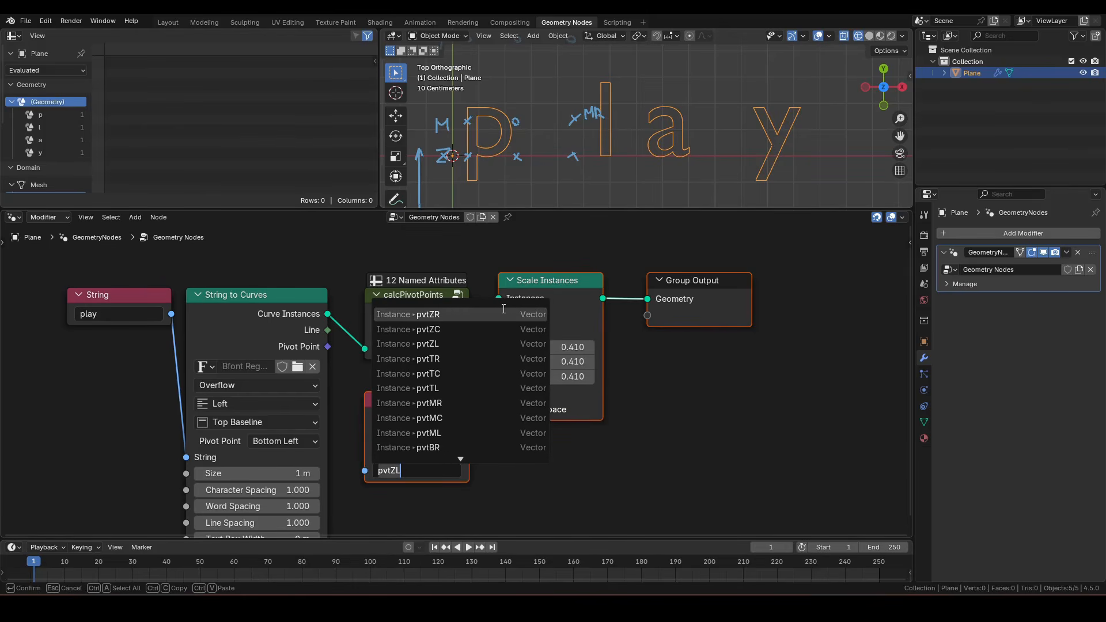
left_click(861, 380)
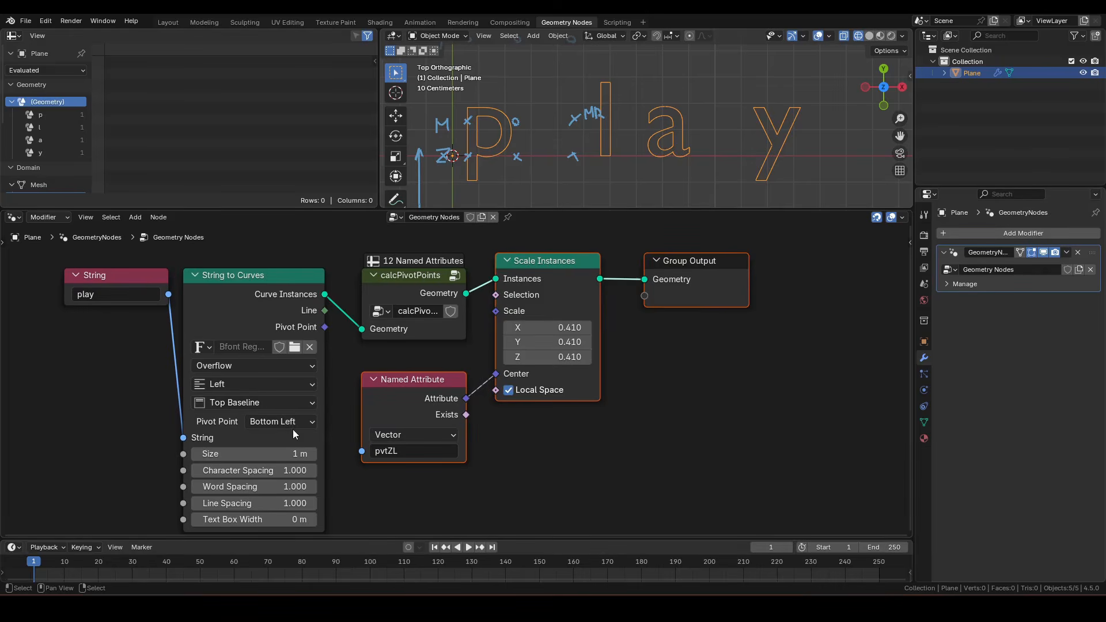
left_click(289, 422)
left_click(293, 423)
Make a node group from the Named Attribute node alone
middle_click_drag(608, 422, 581, 428)
left_click(396, 400)
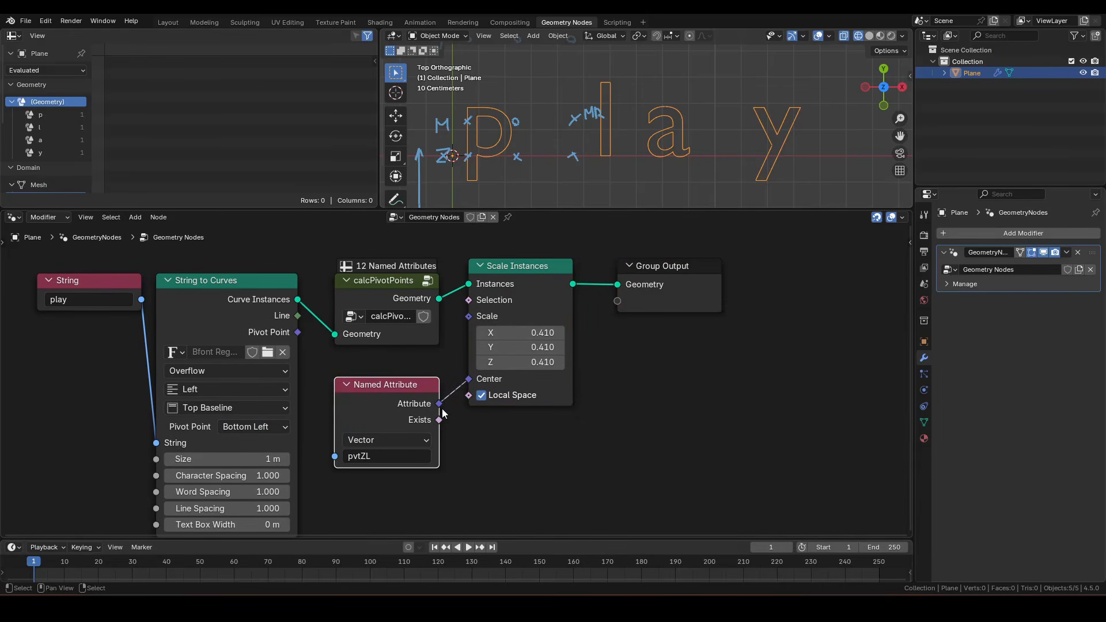
key("ctrl+g")
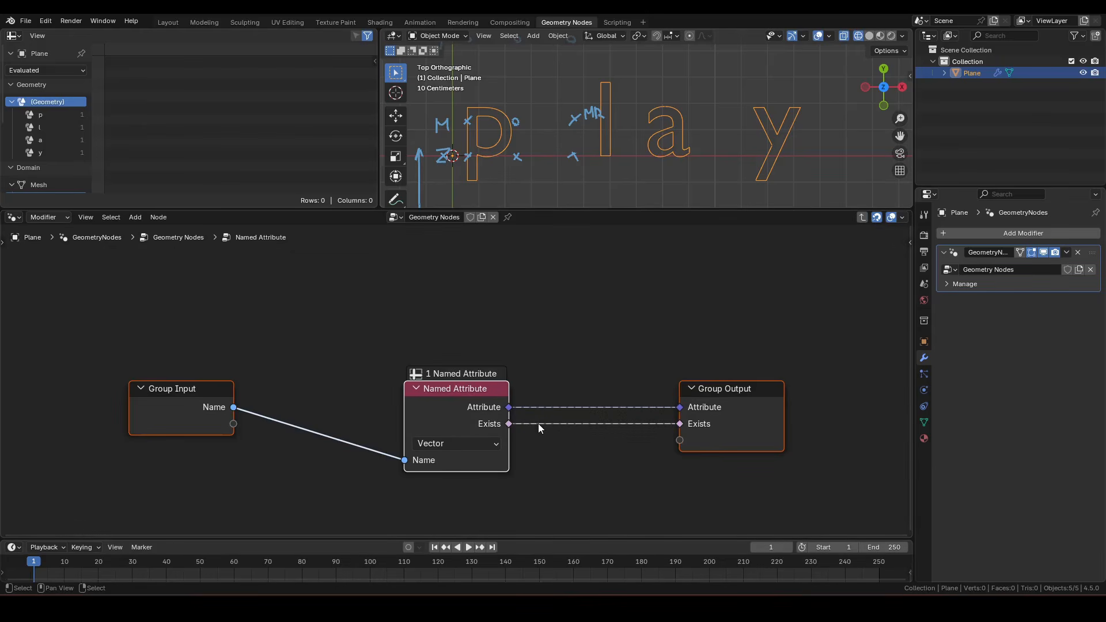
Remove the Exists output and Name input from the Named Attribute group's sockets
middle_click_drag(544, 421, 514, 348)
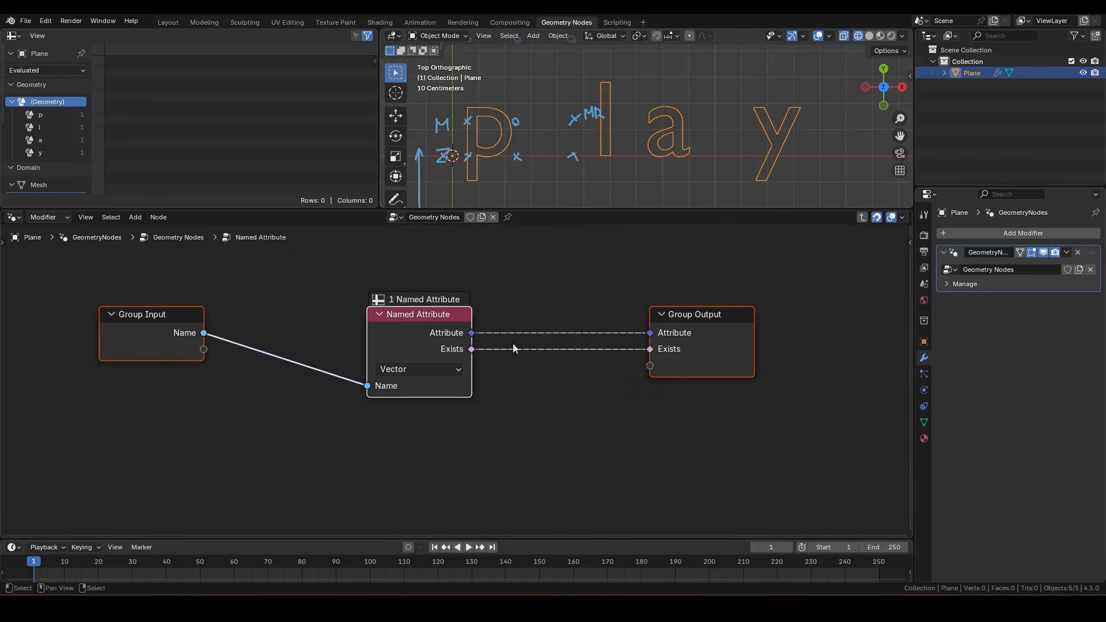
key("n")
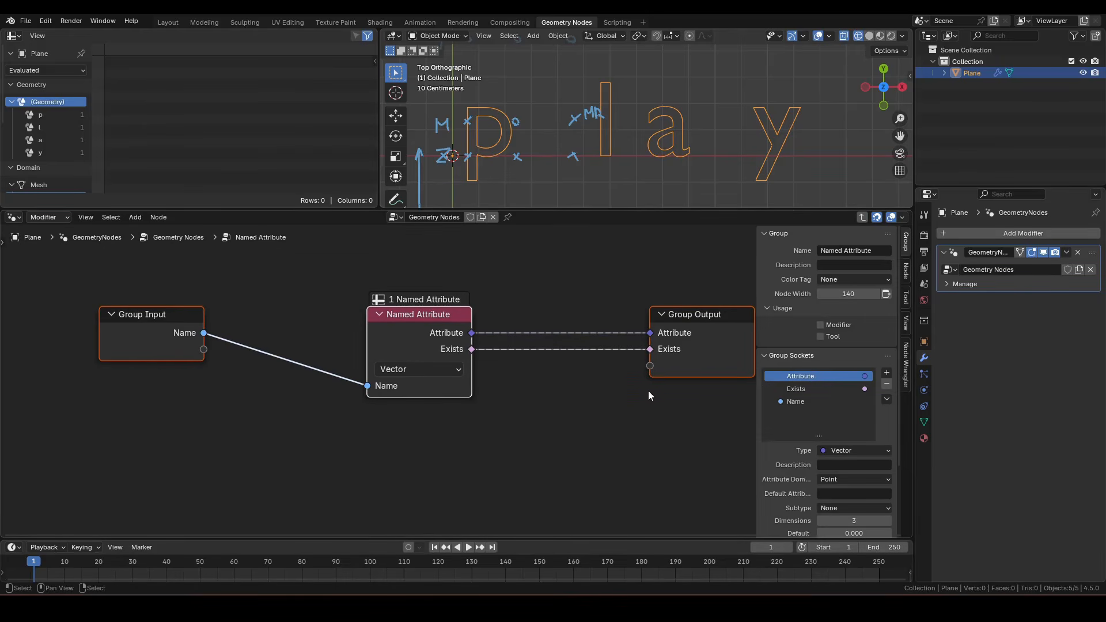
left_click(813, 389)
left_click(886, 384)
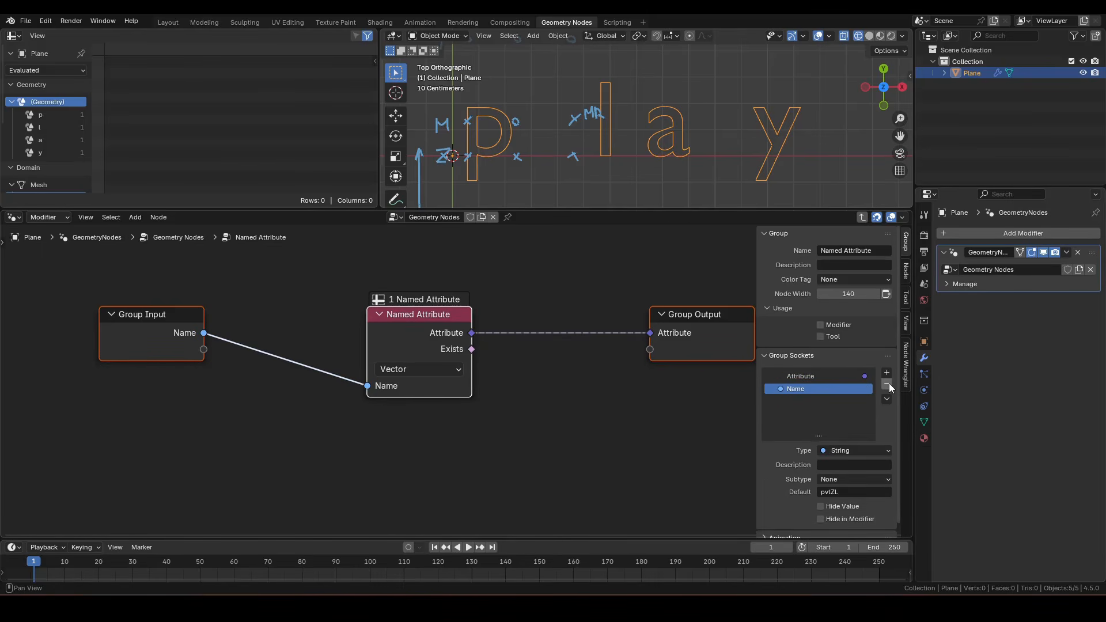
left_click(887, 385)
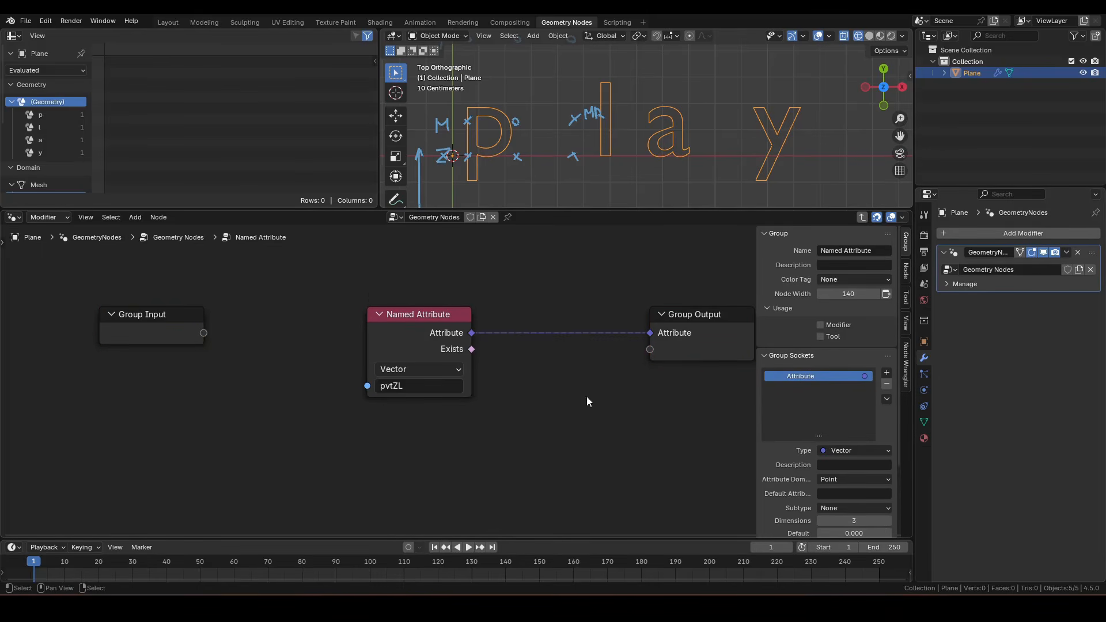
Add a Menu Switch node with the String data type between Group Input and Named Attribute, and show its node properties
left_click_drag(402, 328, 577, 323)
key("F3")
type("menus")
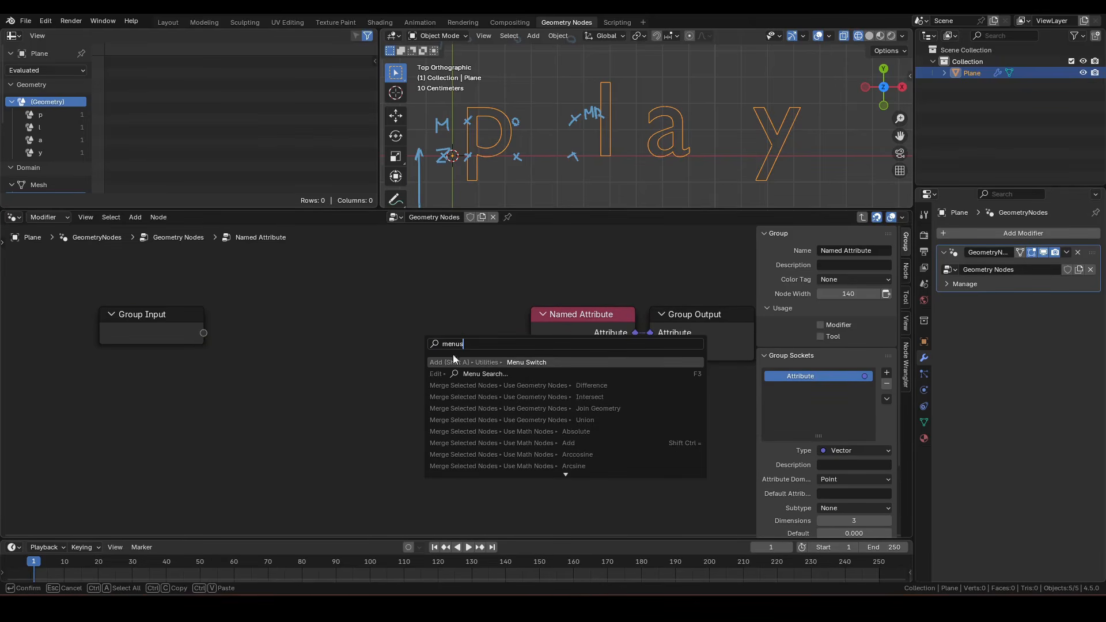
key("Return")
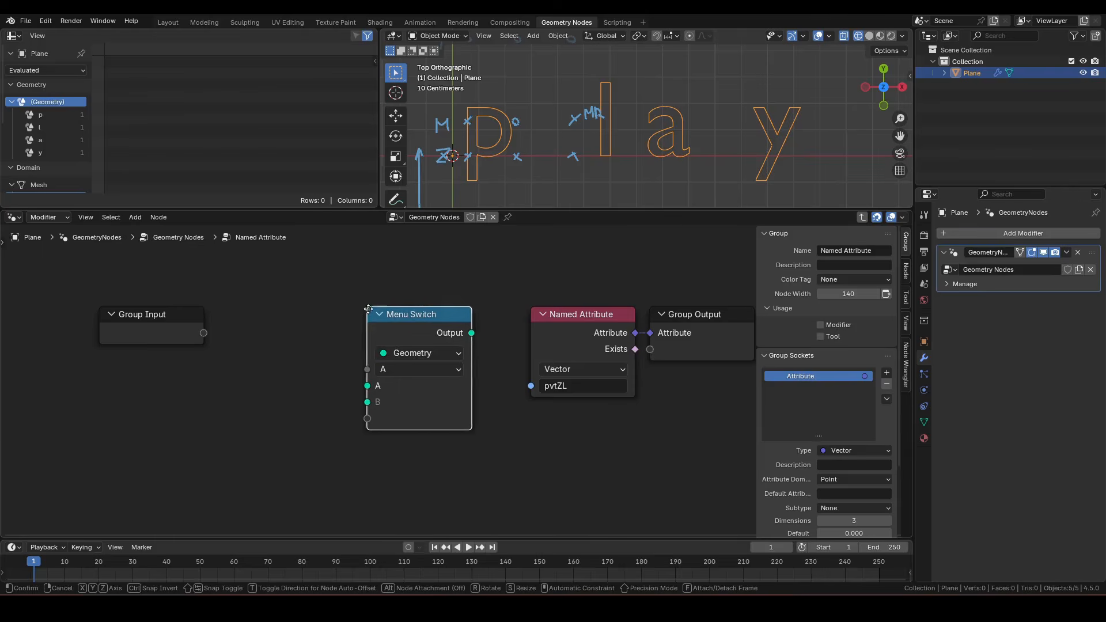
left_click(418, 322)
left_click(457, 353)
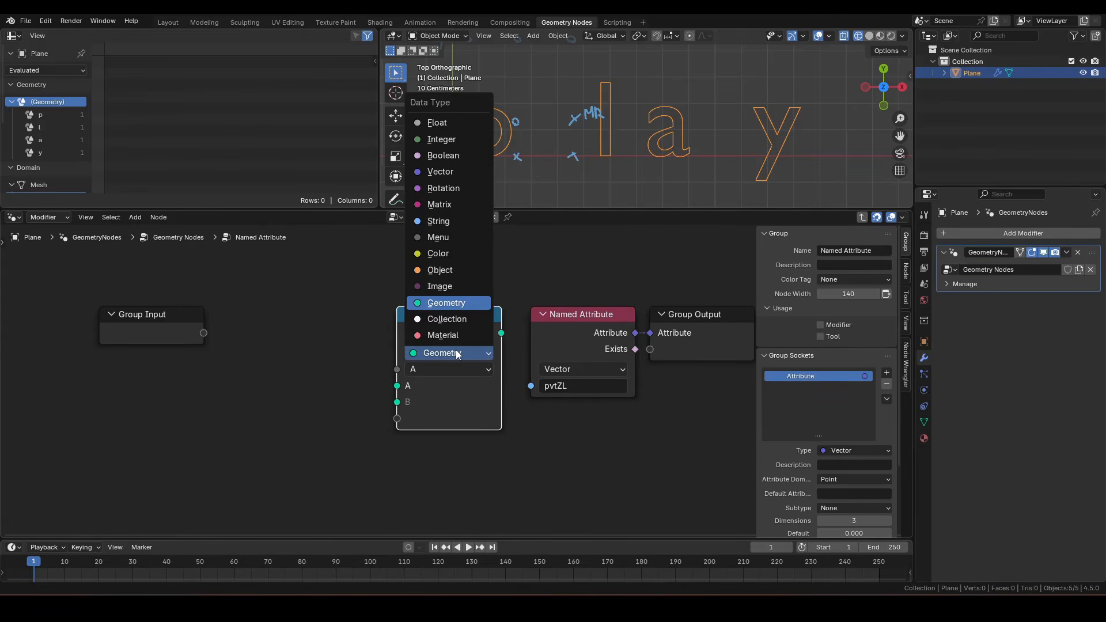
key("s")
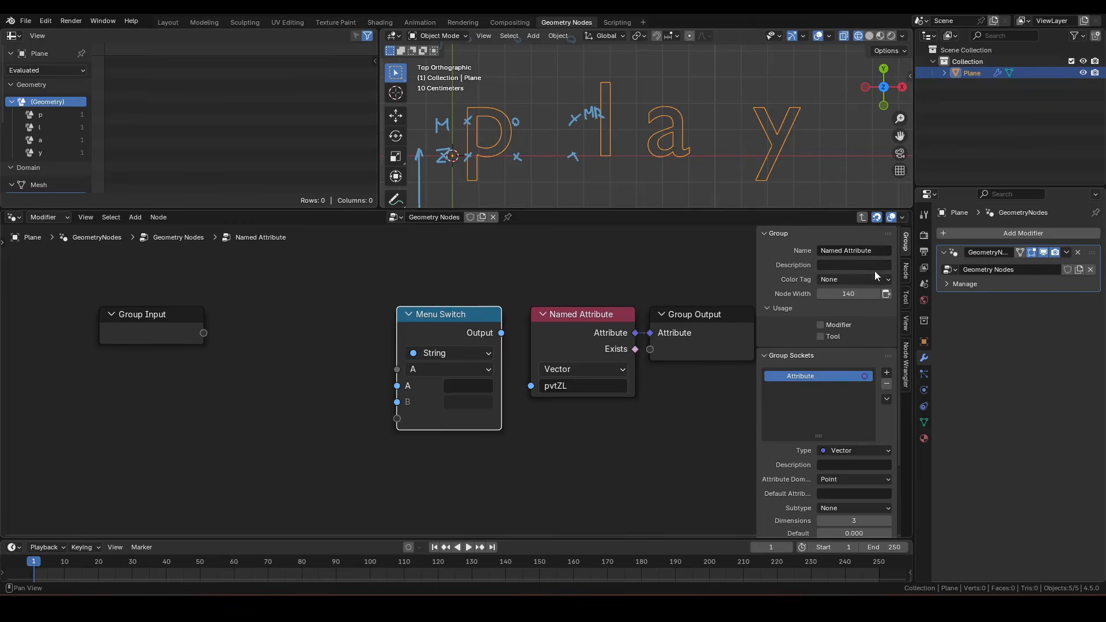
left_click(906, 271)
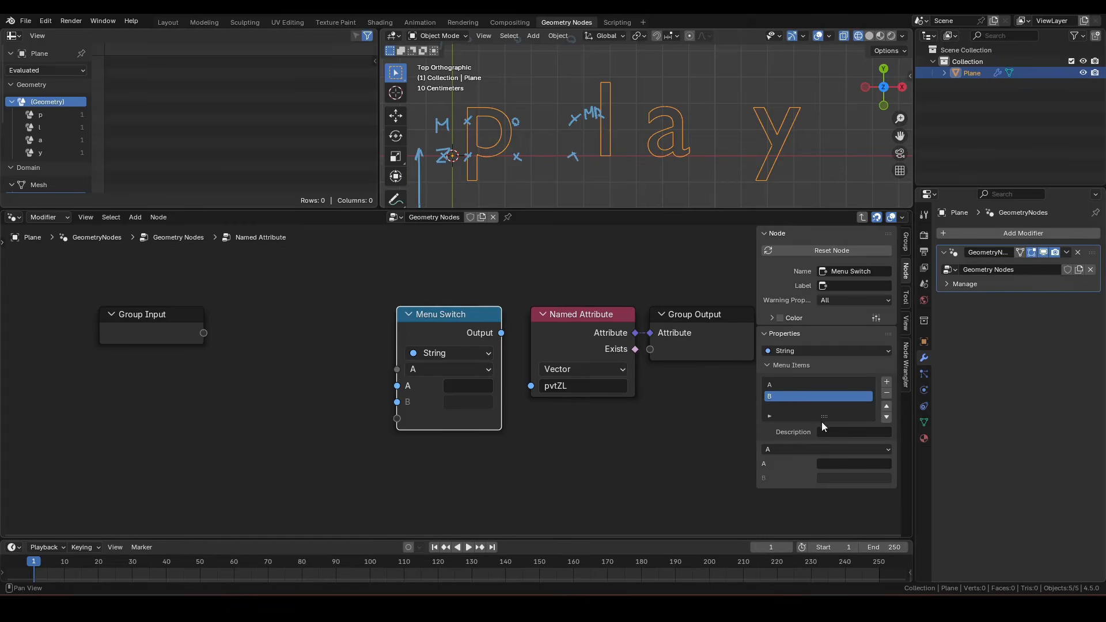
Add menu items to the Menu Switch node until it has twelve, enlarging the items list to fit them
left_click_drag(823, 420, 821, 491)
left_click(887, 382)
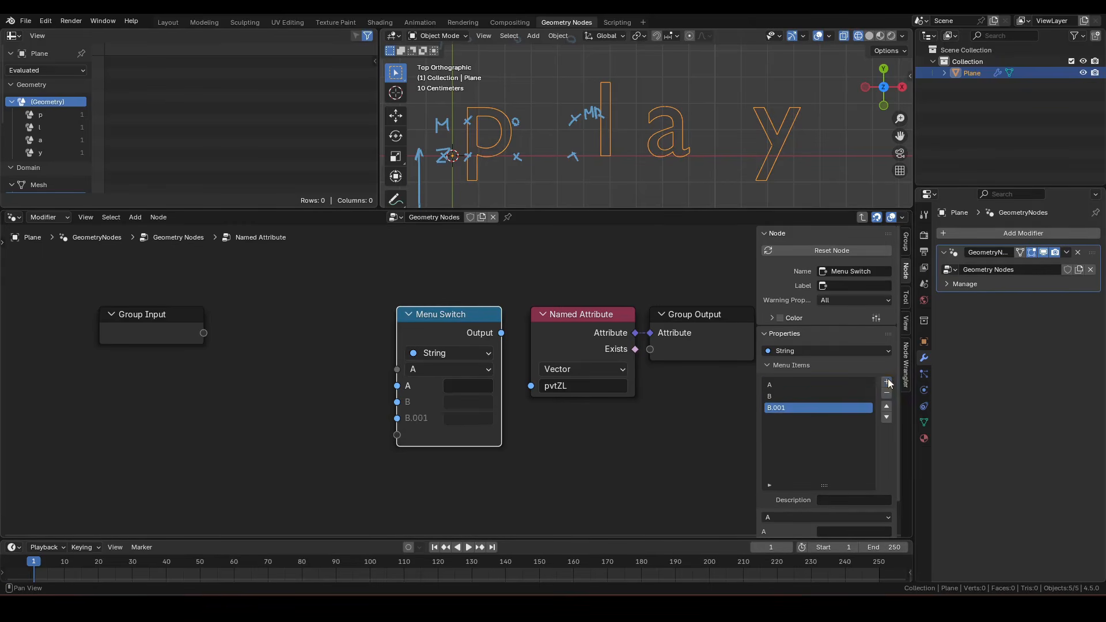
left_click(888, 382)
left_click(887, 382)
left_click(887, 382)
left_click(888, 383)
left_click(888, 383)
left_click(888, 382)
left_click(888, 382)
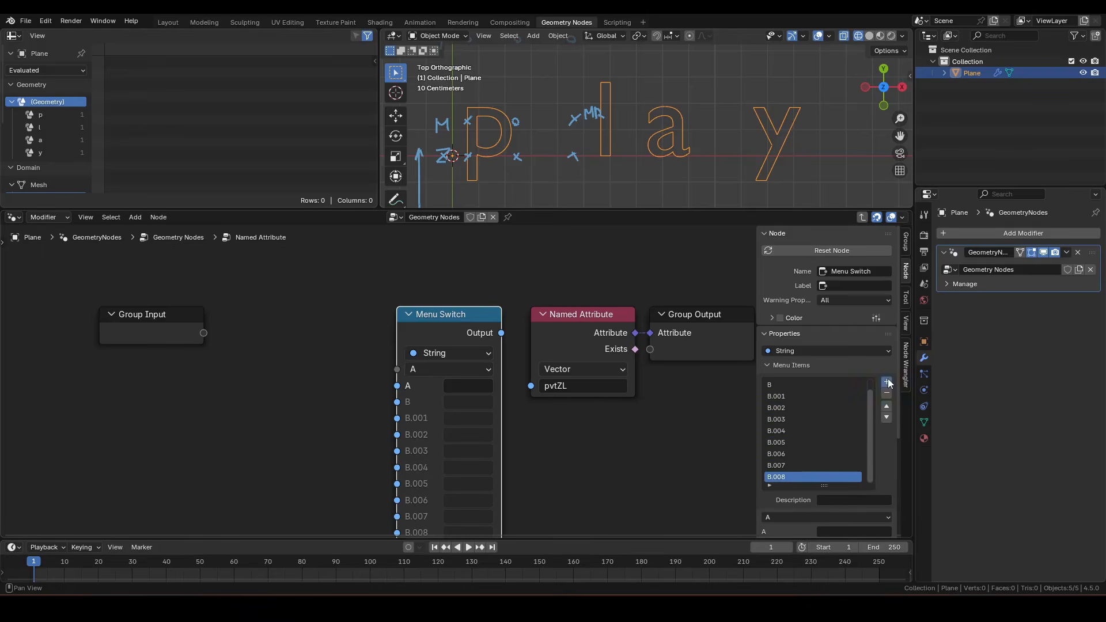
middle_click_drag(413, 393, 379, 309)
scroll(830, 415, "up", 3)
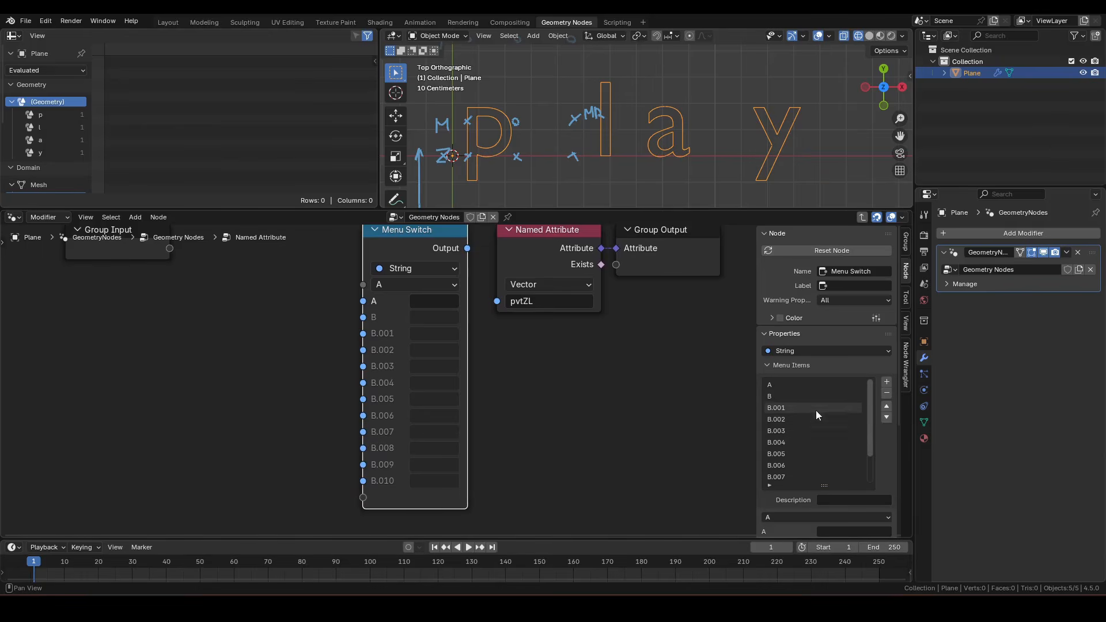
Rename the first three menu items as Bottom Left, Bottom Center and Bottom Right
double_click(798, 382)
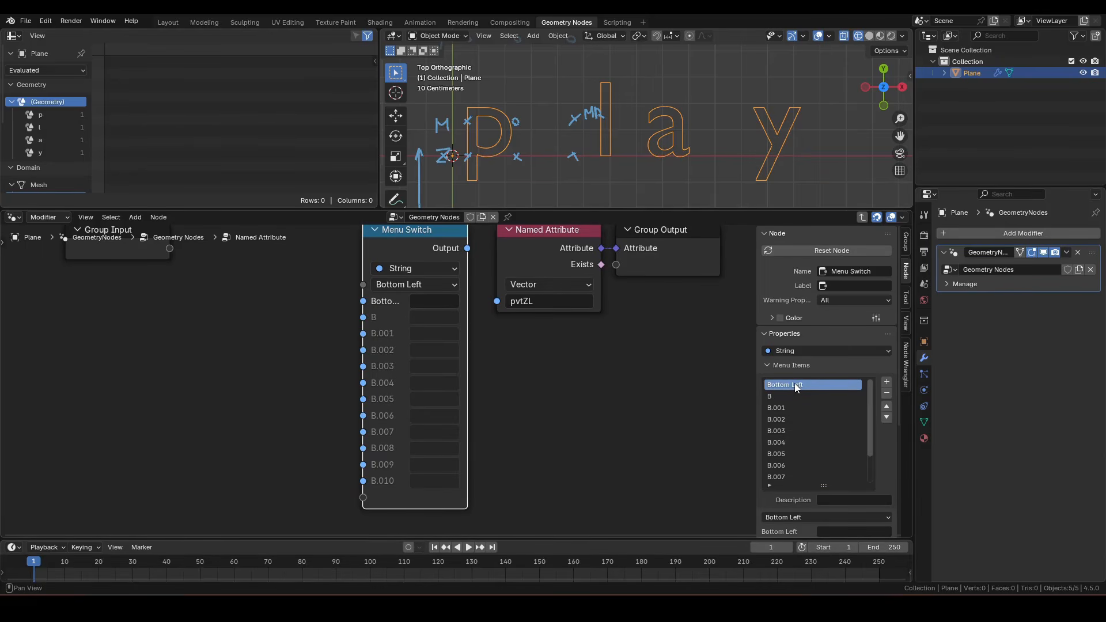
double_click(787, 398)
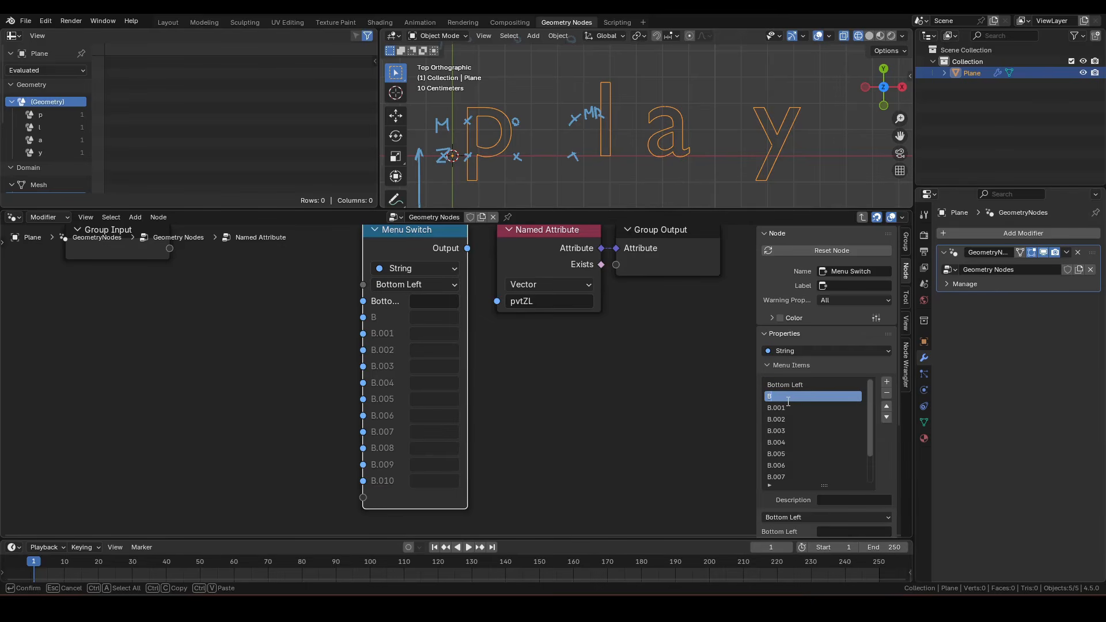
type("Bottom Center")
key("Return")
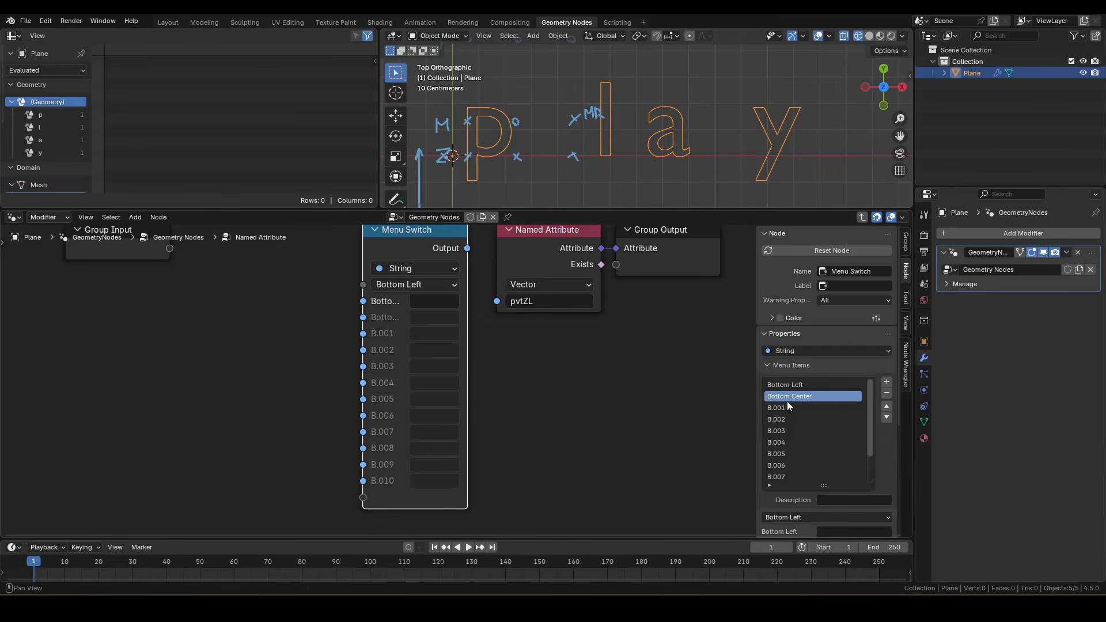
double_click(788, 405)
type("Bo")
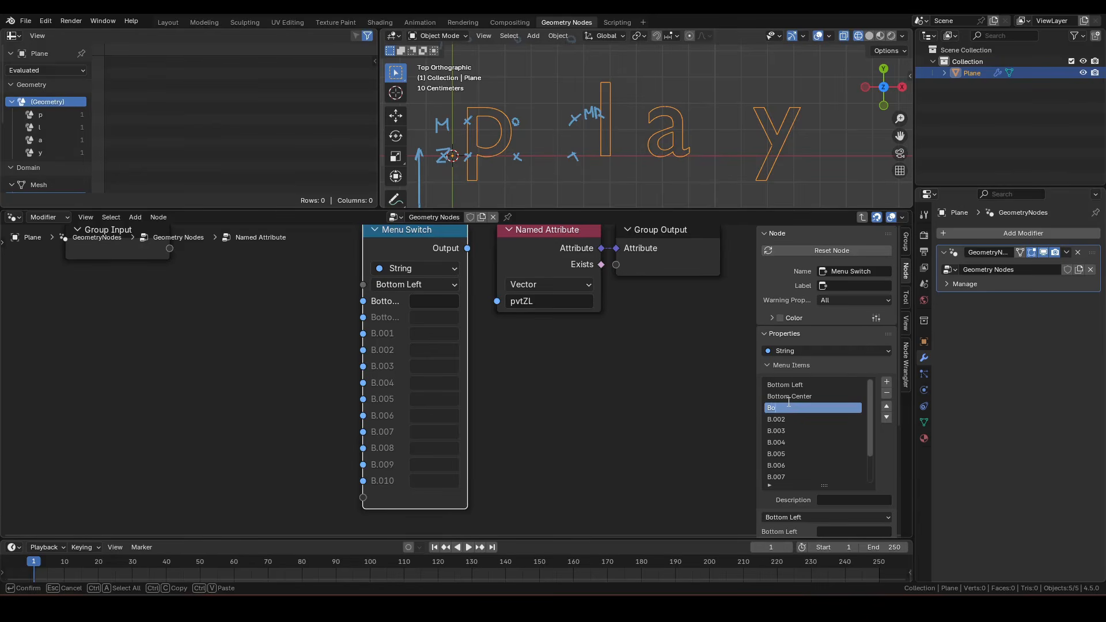
type("ttom Right")
key("Return")
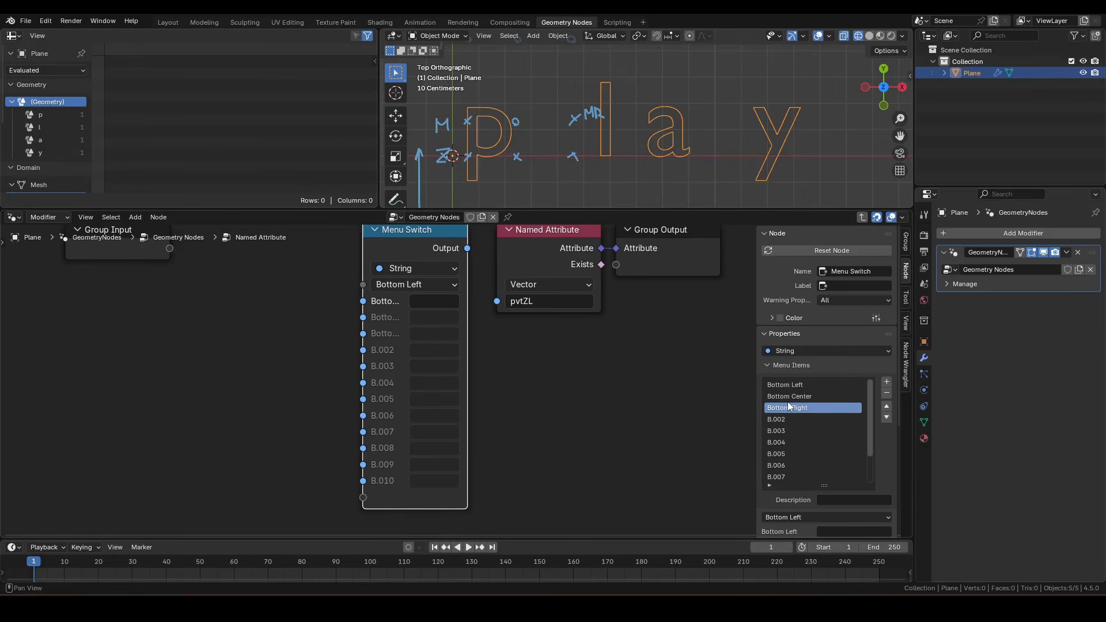
Rename the next three menu items, B.002 to B.004, as Middle Left, Middle Center and Middle Right
double_click(791, 419)
type("Middle Left")
key("Return")
double_click(815, 430)
type("Middle Center")
key("Return")
double_click(811, 442)
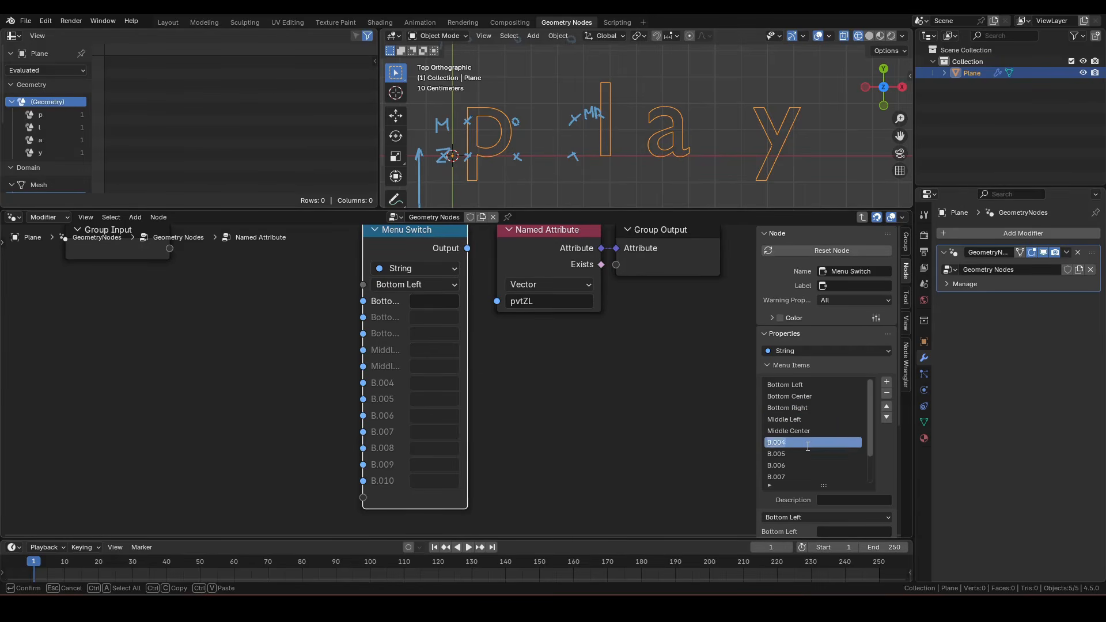
type("Middle Right")
key("Return")
Rename menu items B.005 to B.007 as Top Left, Top Center and Top Right
double_click(807, 454)
type("Top Left")
double_click(800, 465)
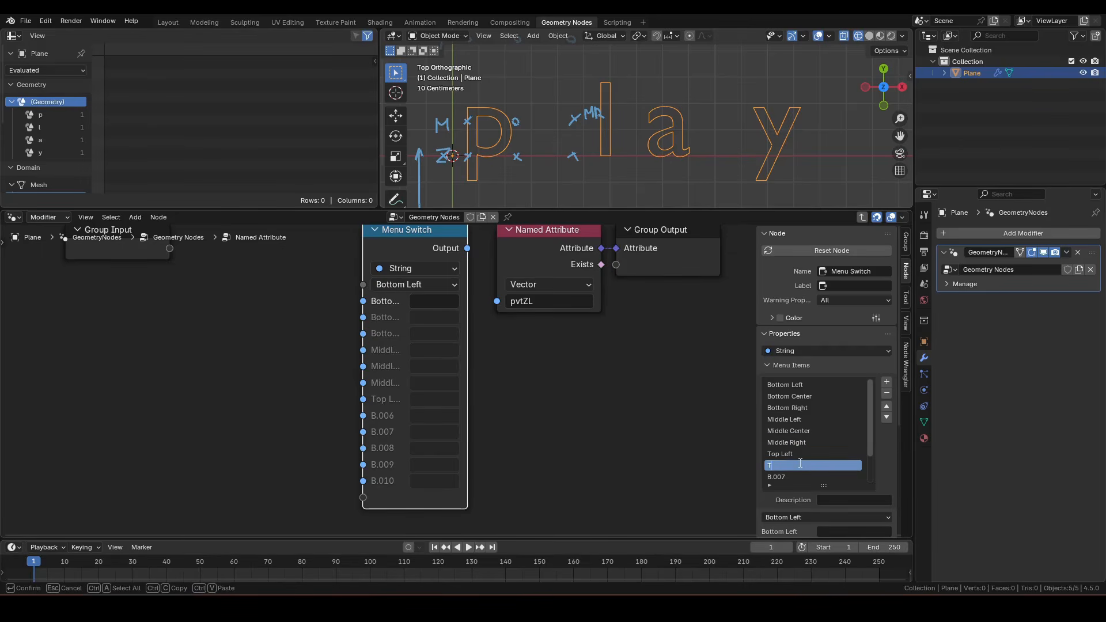
type("Top Center")
double_click(805, 478)
type("Top Right")
Rename the last three menu items as Zero Left, Zero Center and Zero Right
scroll(805, 475, "down", 3)
double_click(803, 458)
type("Zero Left")
key("Return")
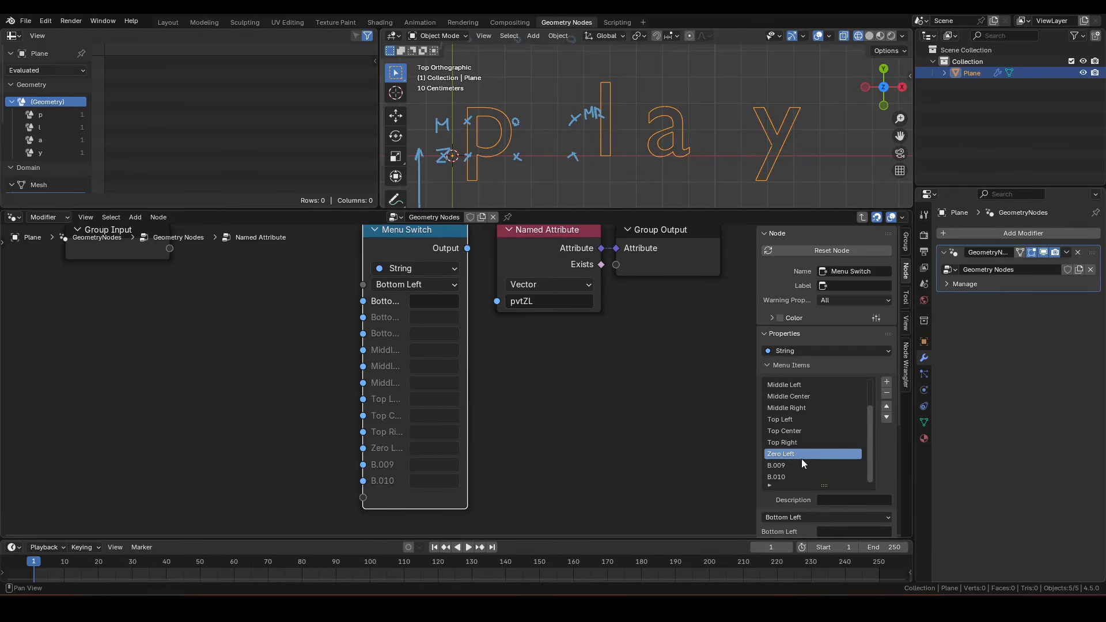
double_click(801, 465)
type("Zero Center")
key("Return")
double_click(798, 475)
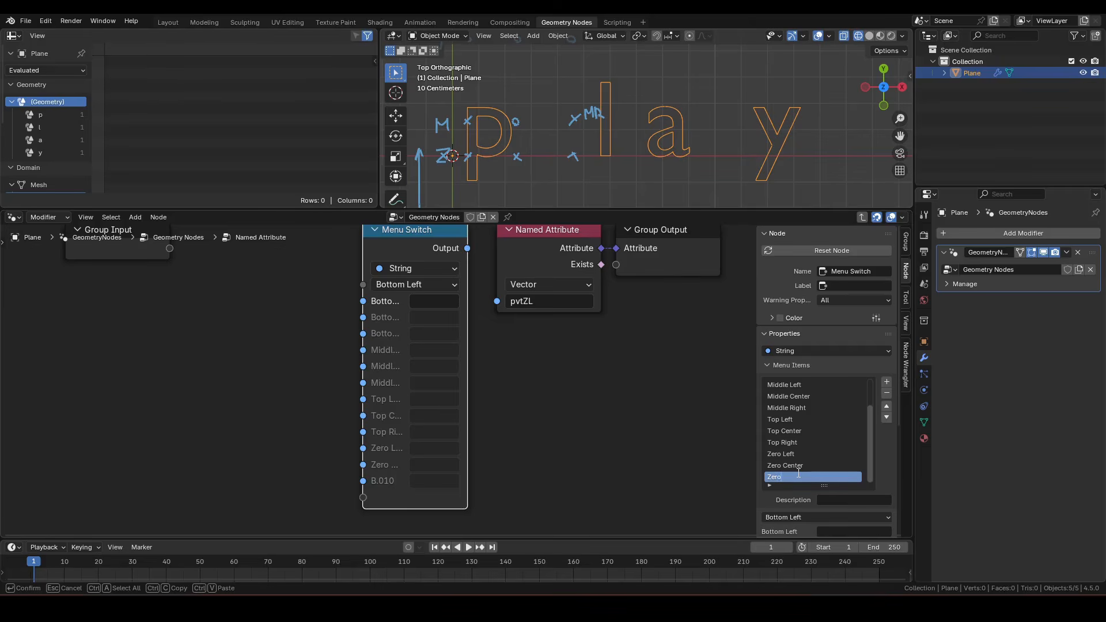
type("Zero Right")
key("Return")
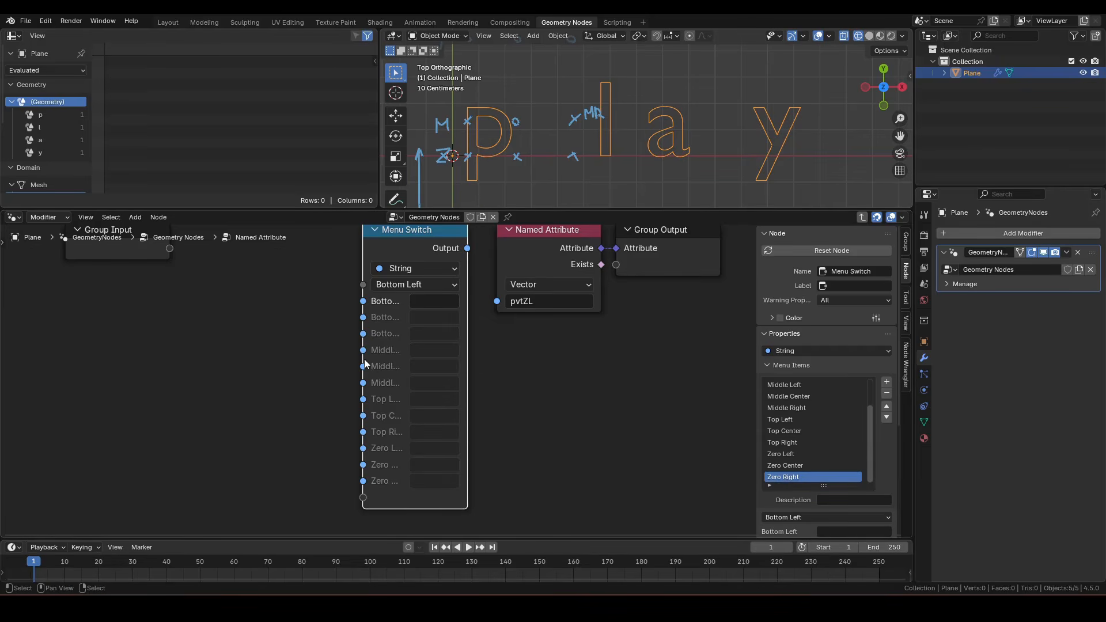
Widen the Menu Switch node and fill its strings in order: pvtBL, pvtBC, pvtBR, pvtML, pvtMC, pvtMR, pvtTL, pvtTC, pvtTR, pvtZL, pvtZC, pvtZR
middle_click_drag(477, 306, 507, 352)
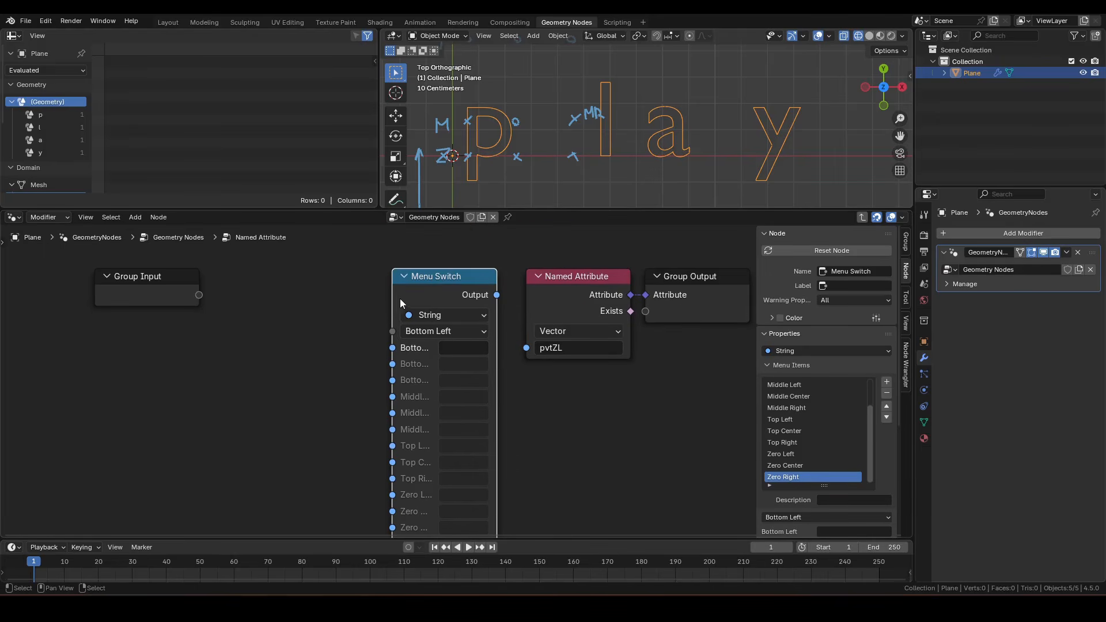
left_click_drag(394, 298, 318, 298)
middle_click_drag(474, 415, 525, 367)
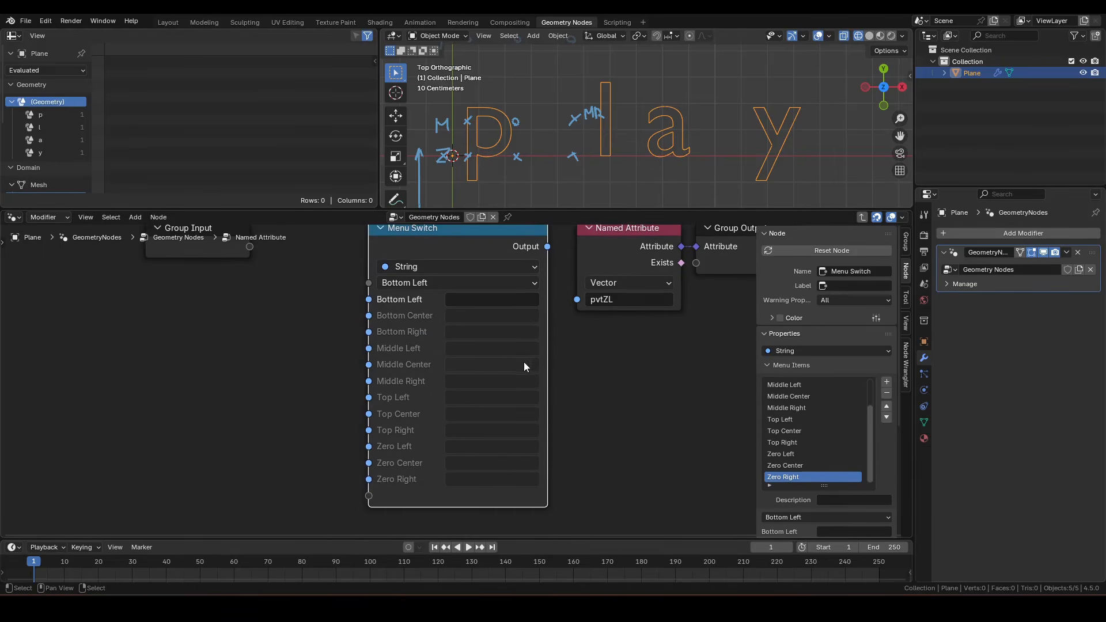
left_click(476, 299)
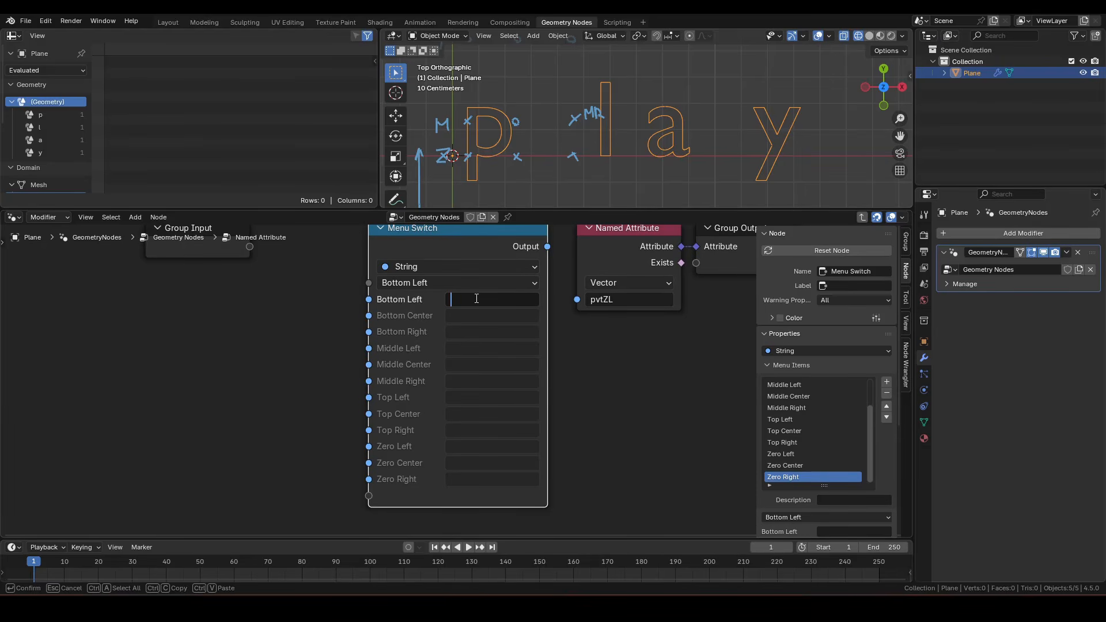
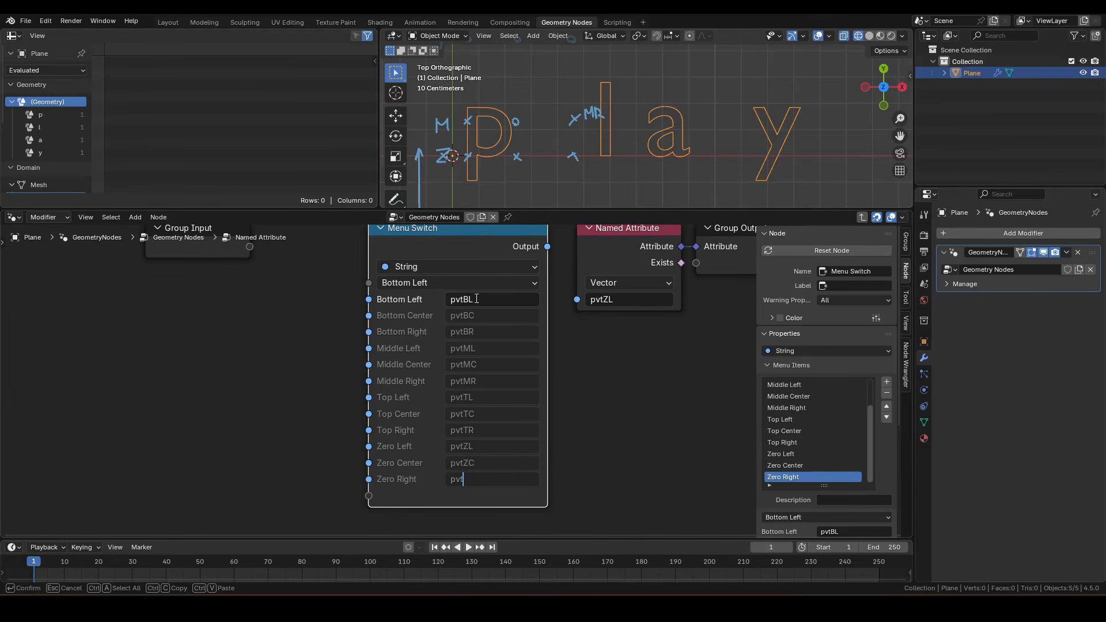
type("ZR")
key("Return")
Expose the Menu Switch's Menu on Group Input, link its Output to the Named Attribute's Name, and leave the group
key("Home")
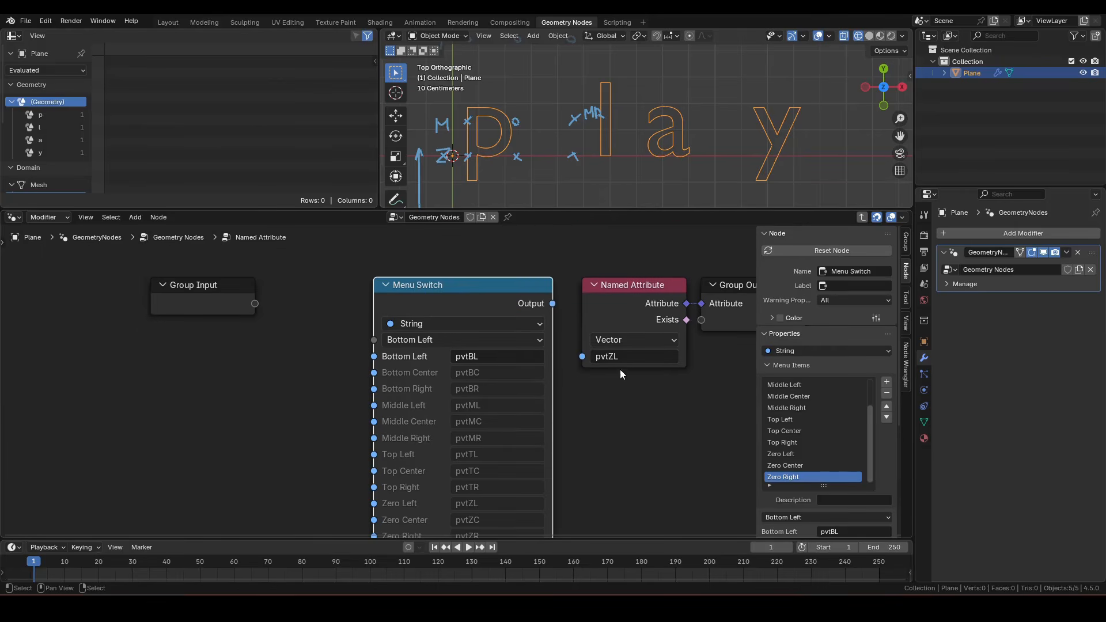
left_click_drag(254, 303, 375, 340)
left_click_drag(552, 303, 580, 357)
middle_click_drag(690, 379, 596, 373)
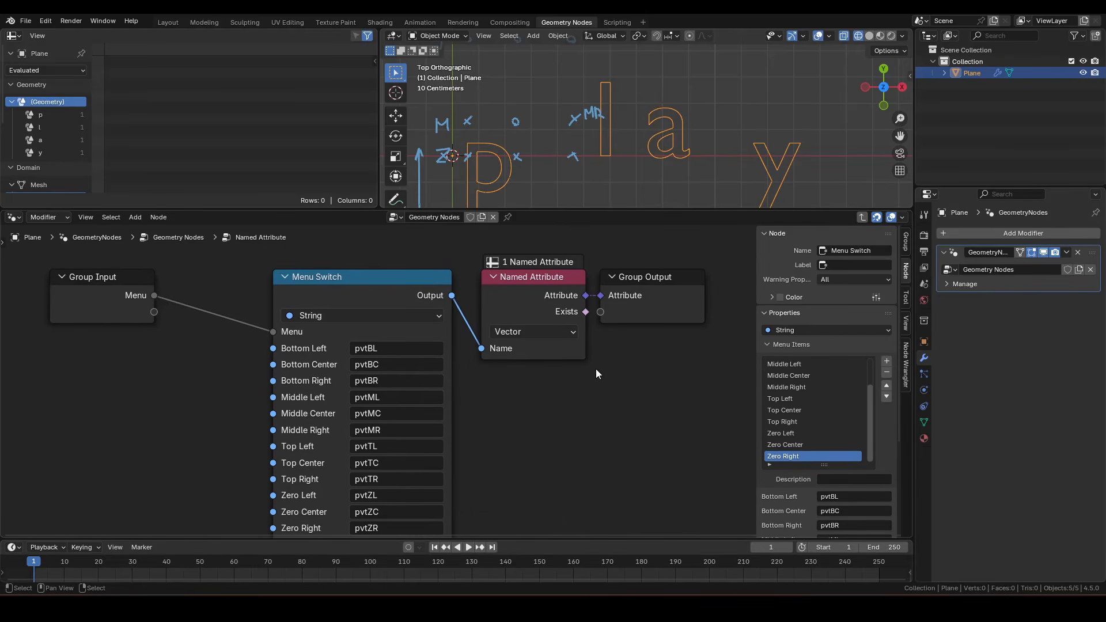
key("Tab")
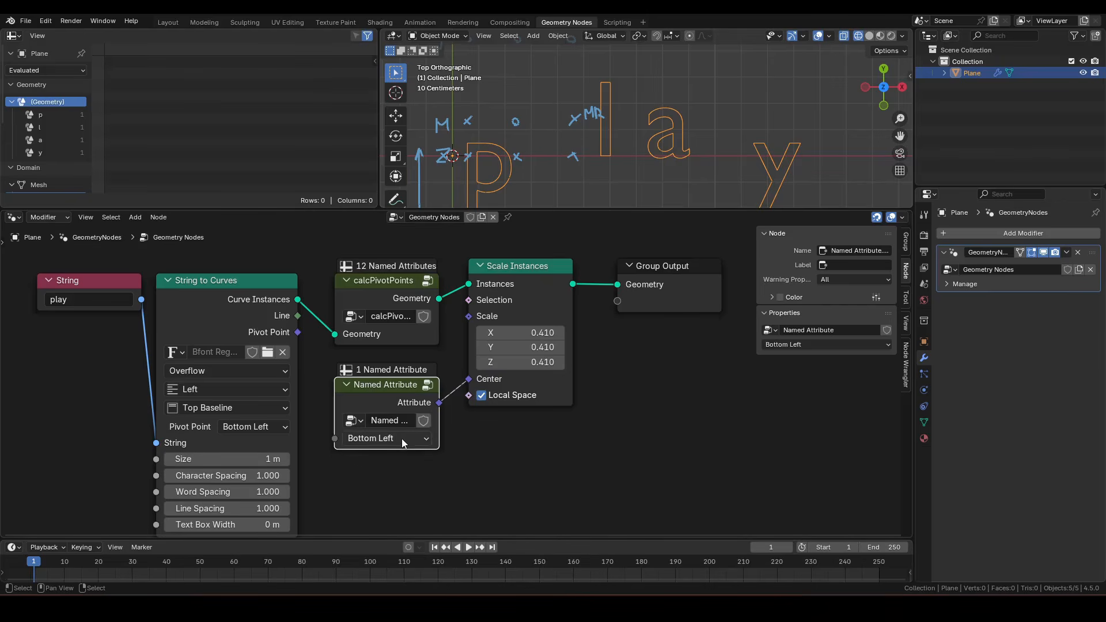
Rename the Named Attribute group as setPivotPoint and clear the annotations drawn in the 3D viewport
left_click(402, 425)
type("s")
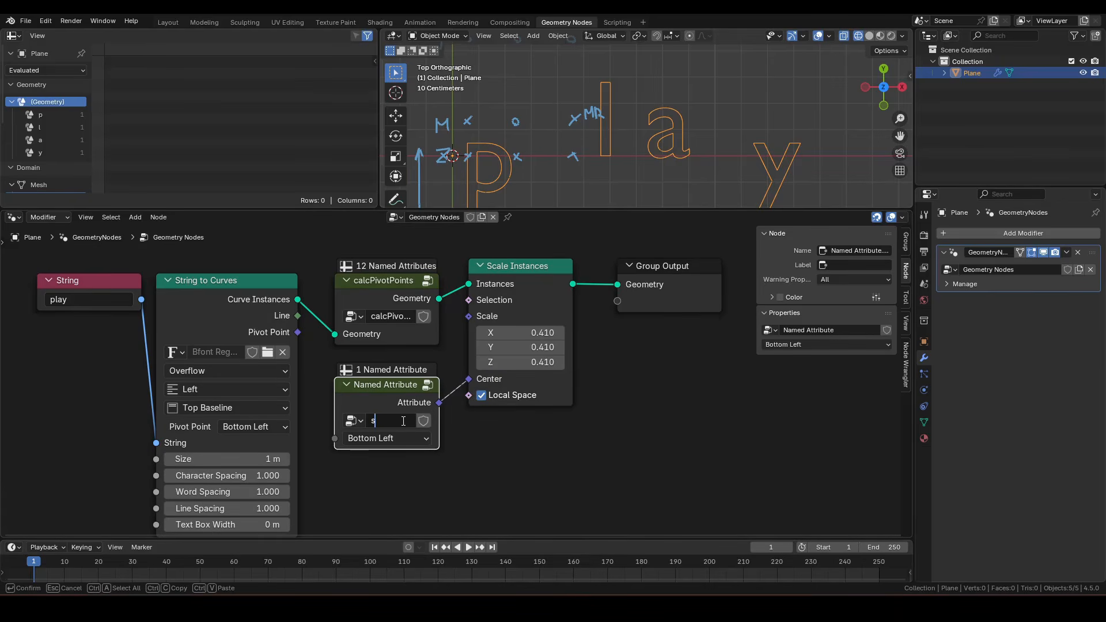
type("etPivotPoint")
key("Return")
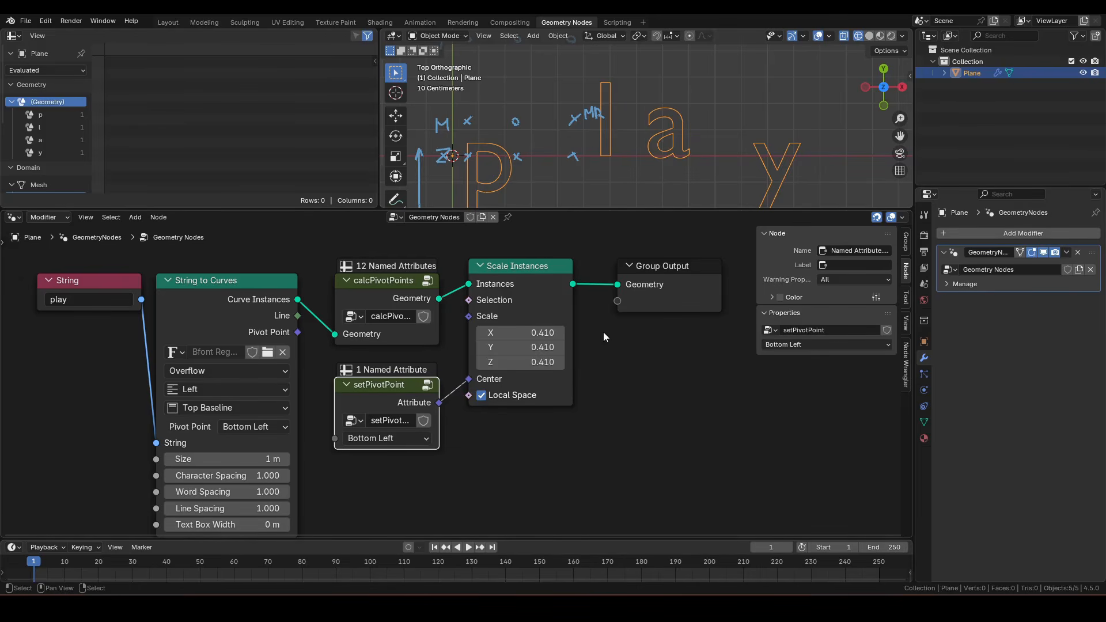
key("q")
left_click(616, 173)
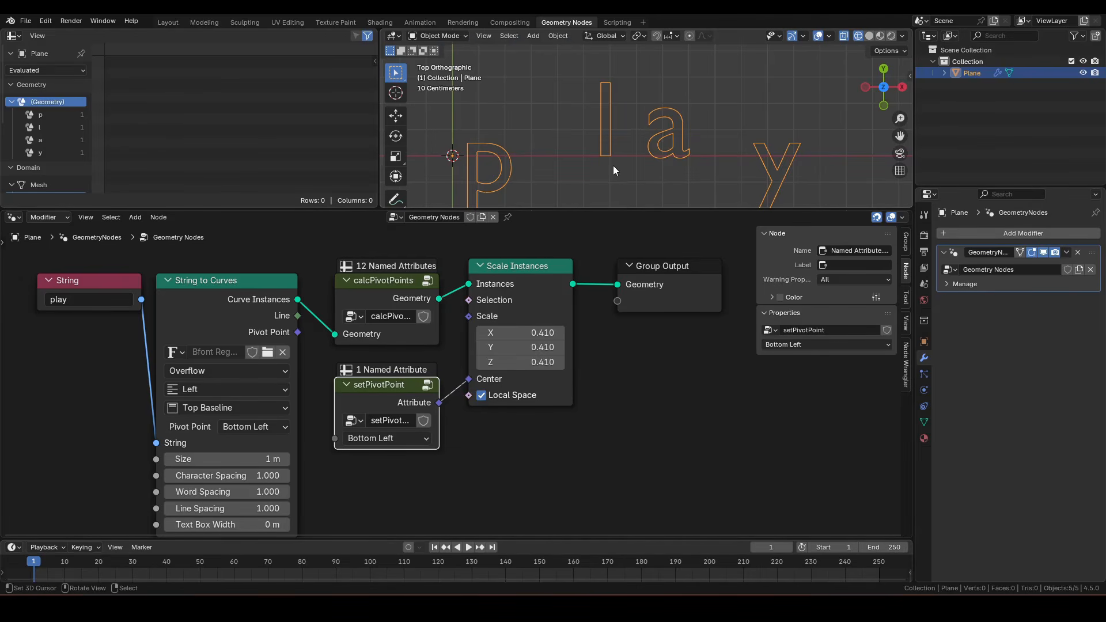
Try several bottom and middle pivots on setPivotPoint, settle on Zero Center, and set the Scale Instances scale to 0.900 on all axes
left_click(386, 438)
left_click(383, 188)
left_click(387, 438)
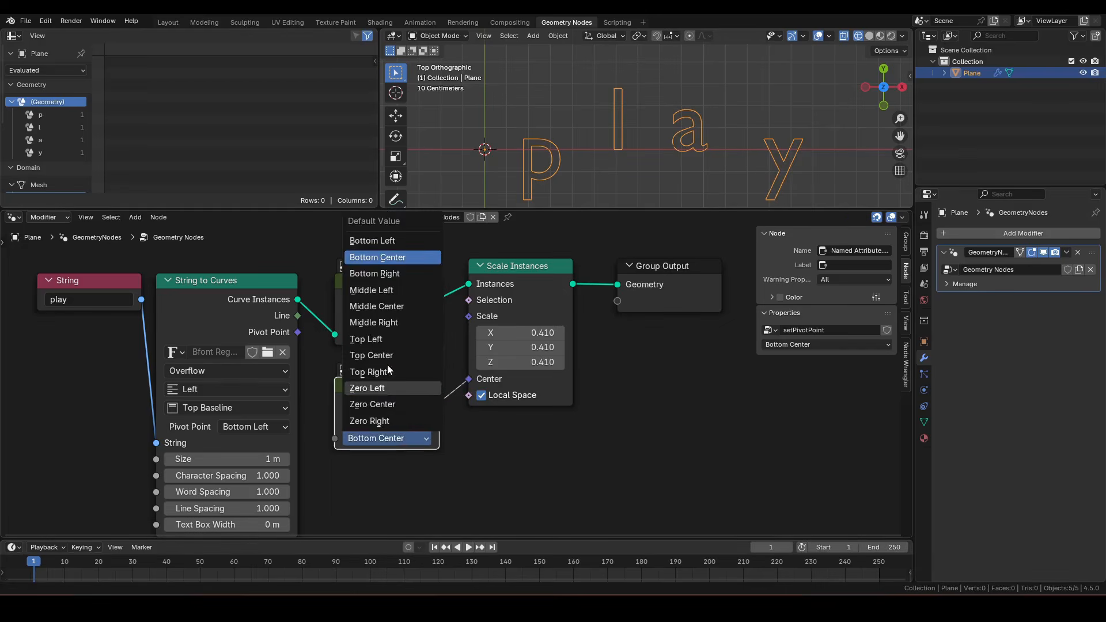
left_click(380, 271)
left_click(387, 439)
left_click(380, 288)
left_click(386, 439)
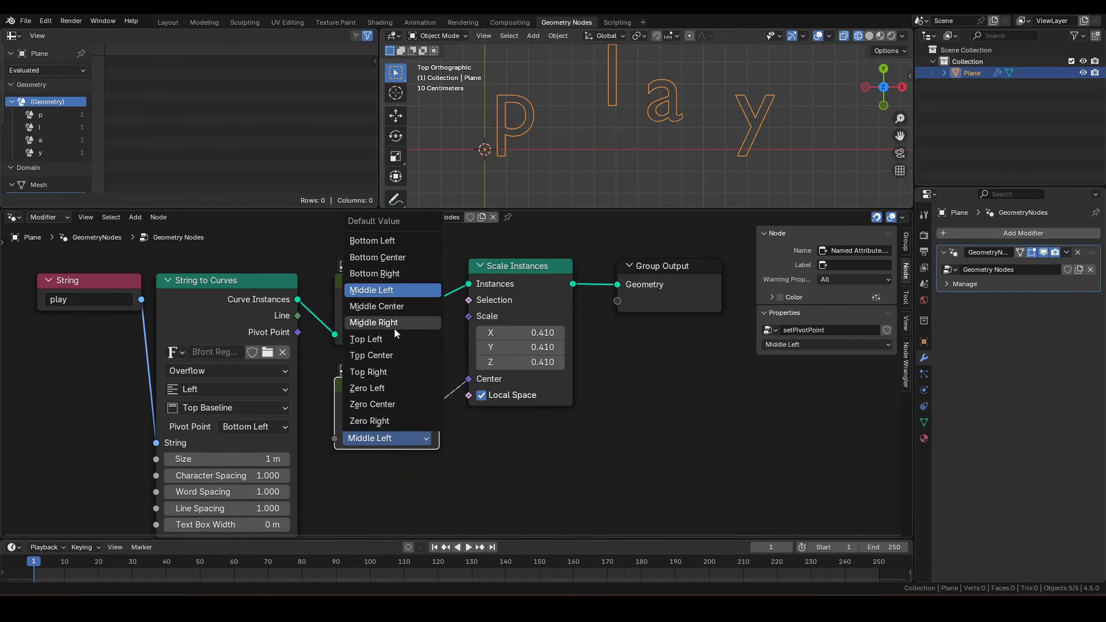
left_click(380, 306)
left_click(398, 437)
left_click(403, 406)
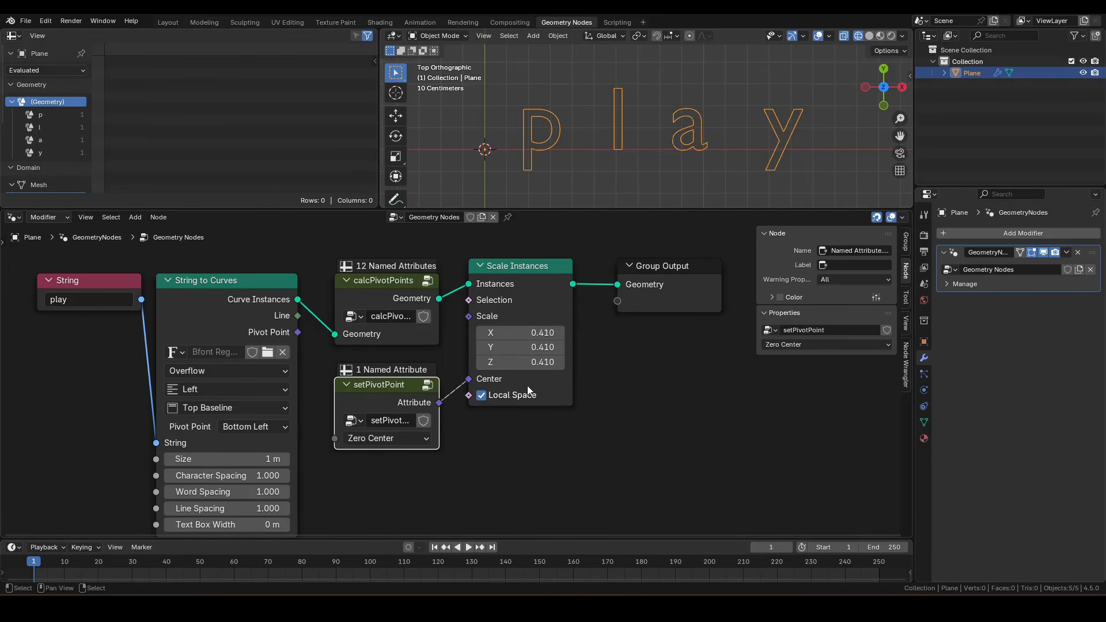
left_click_drag(519, 332, 617, 340)
Move the setPivotPoint, Scale Instances and Group Output nodes away from calcPivotPoints to make room between them
scroll(573, 387, "down", 1)
scroll(574, 388, "right", 4)
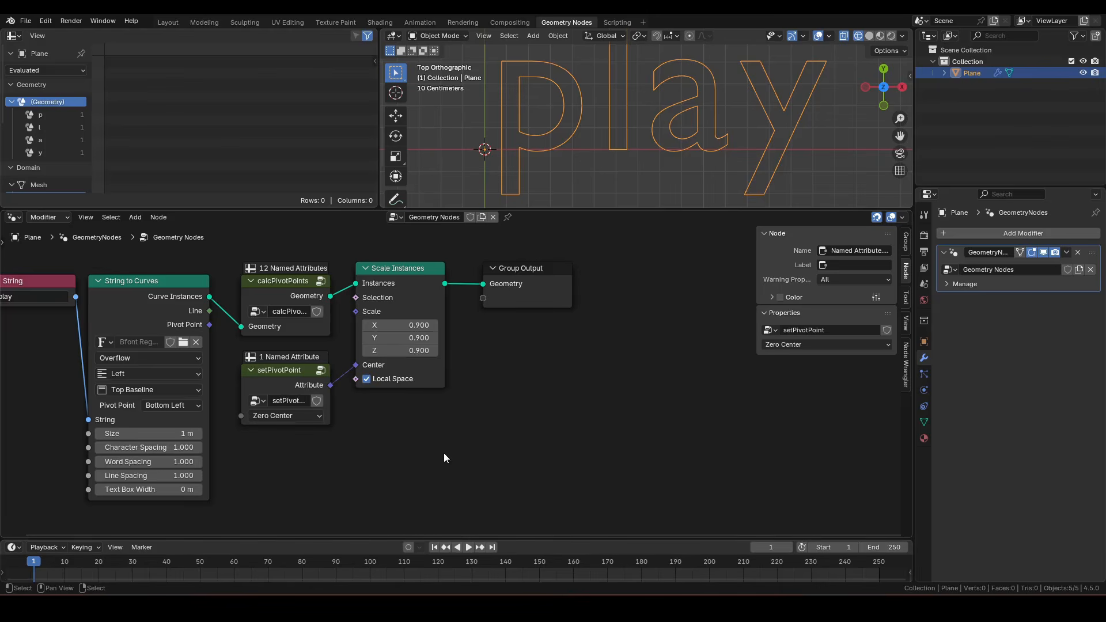
left_click_drag(526, 457, 264, 373)
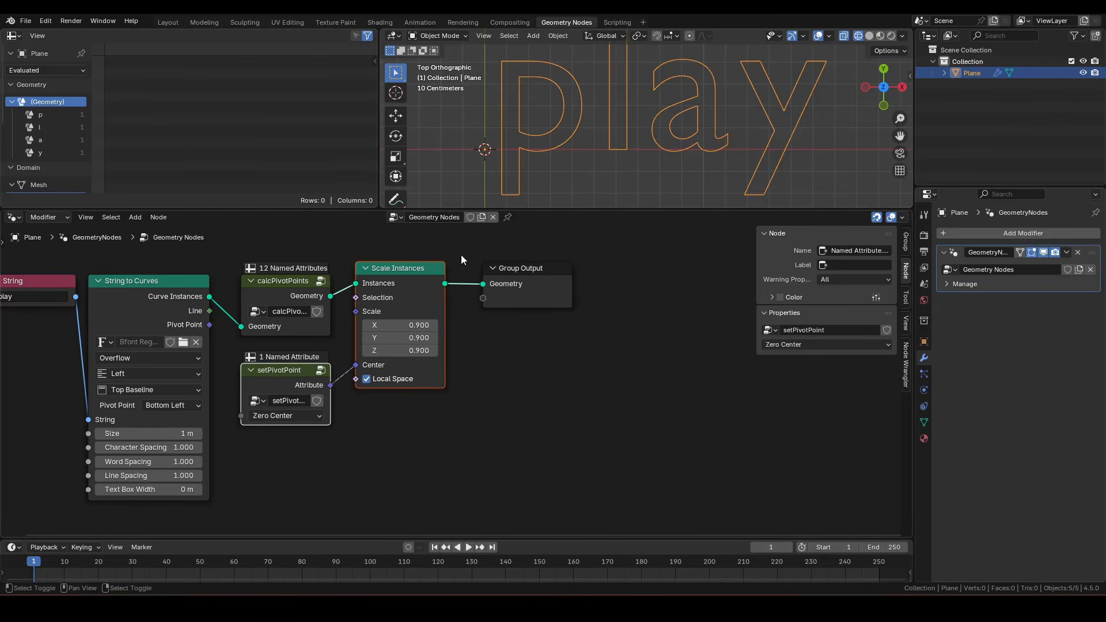
left_click_drag(461, 255, 587, 344, "shift")
key("g")
left_click(511, 345)
left_click(444, 339)
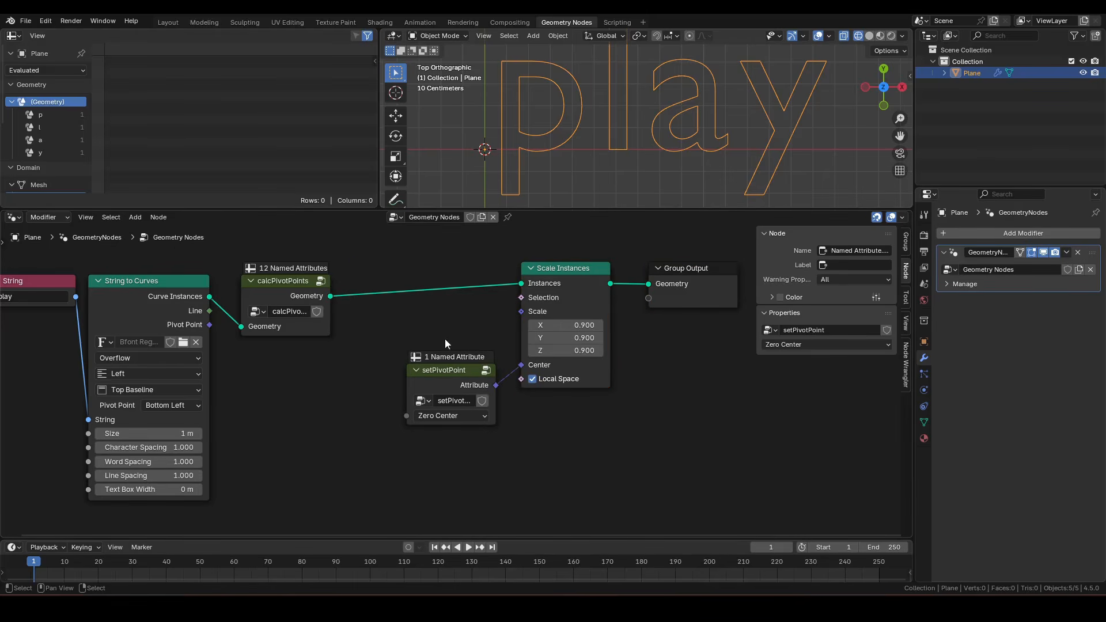
Turn on the node editor's Timings overlay and select the calcPivotPoints group to examine its execution time
left_click(903, 218)
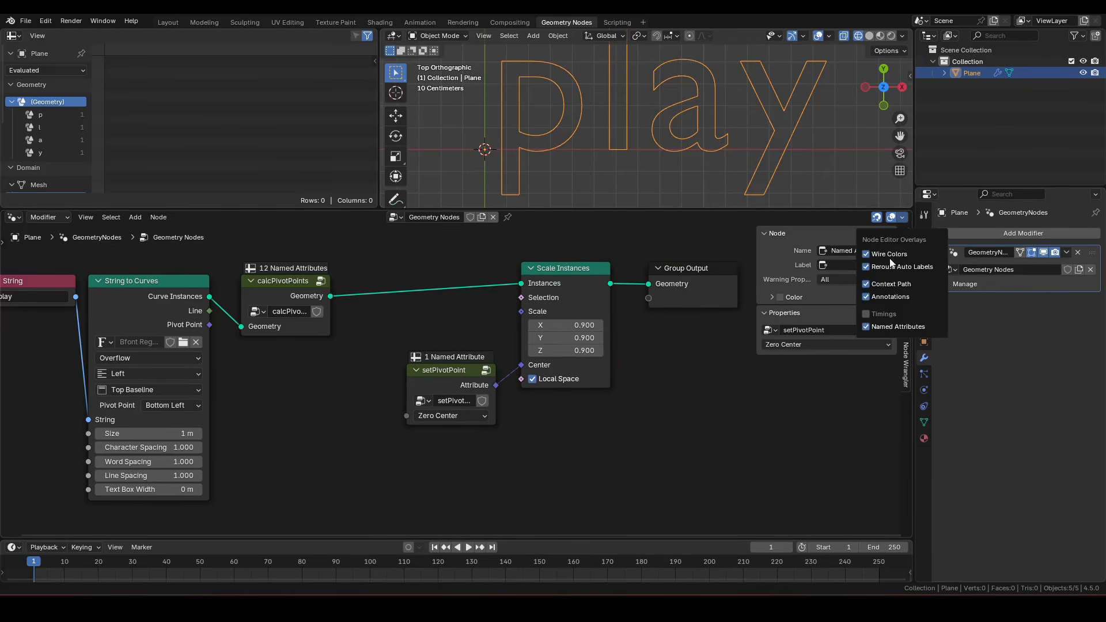
left_click(880, 316)
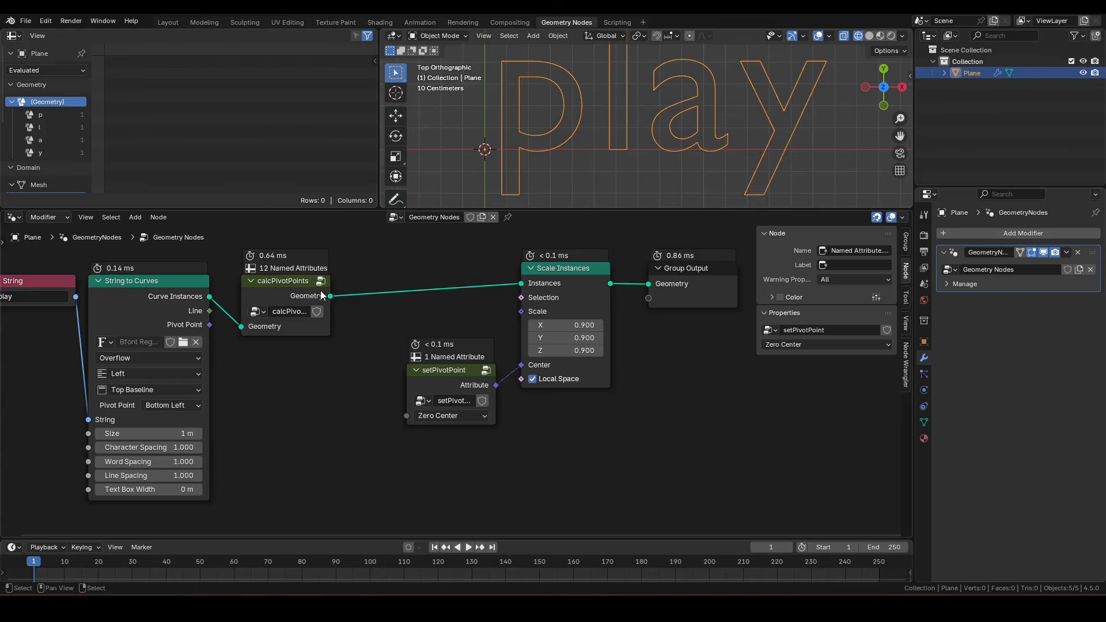
left_click(284, 292)
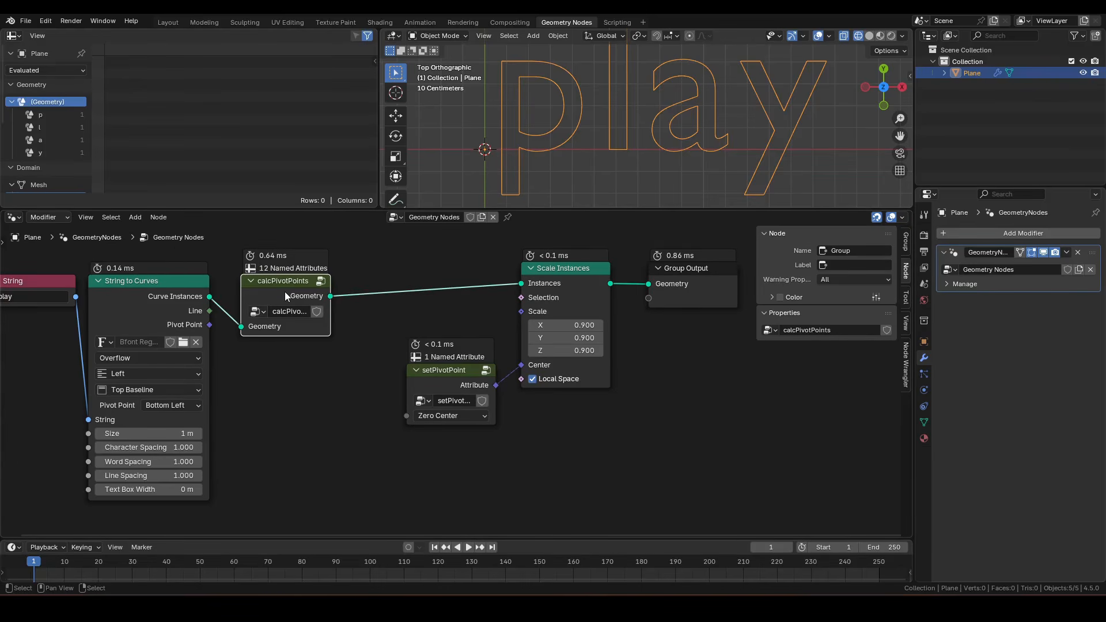
Insert a Bake node between calcPivotPoints and Scale Instances
left_click_drag(331, 296, 344, 284)
type("b")
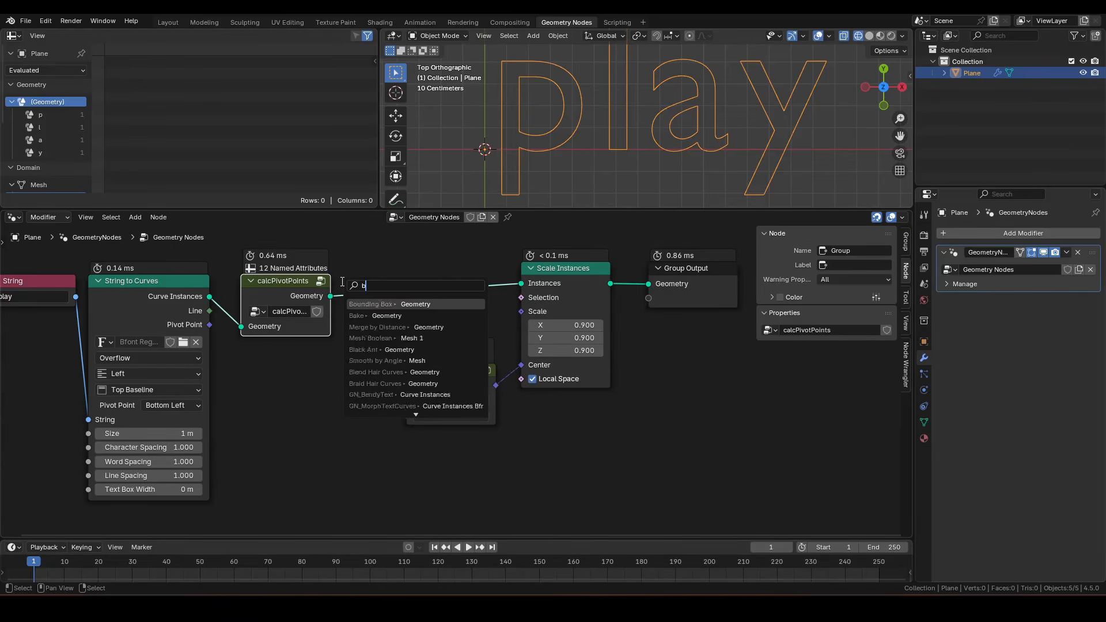
type("ake")
left_click(378, 304)
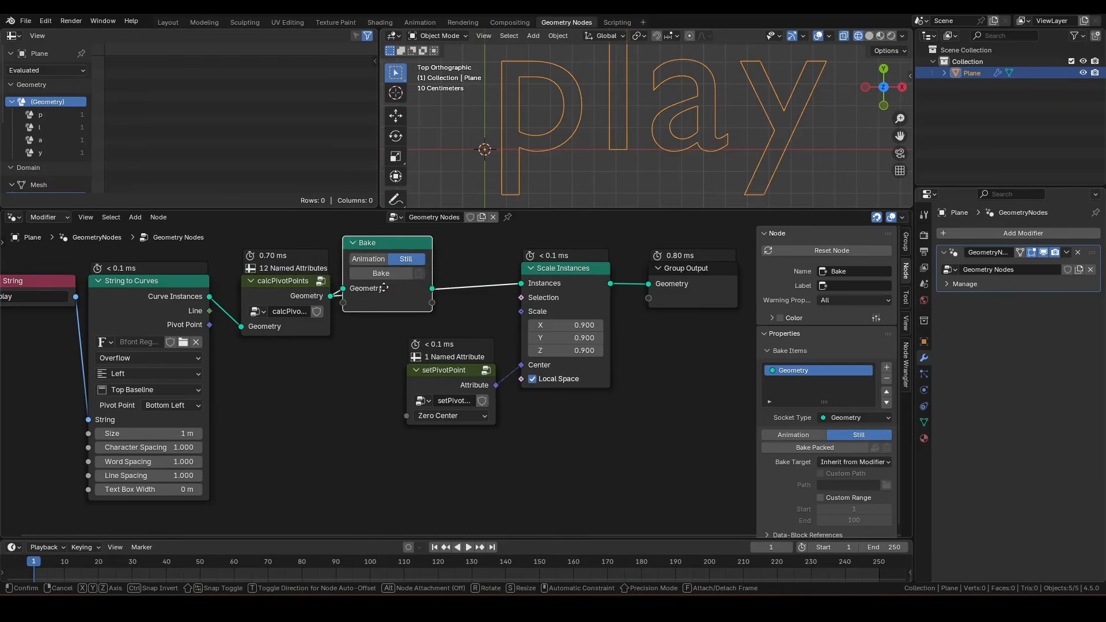
left_click(359, 327)
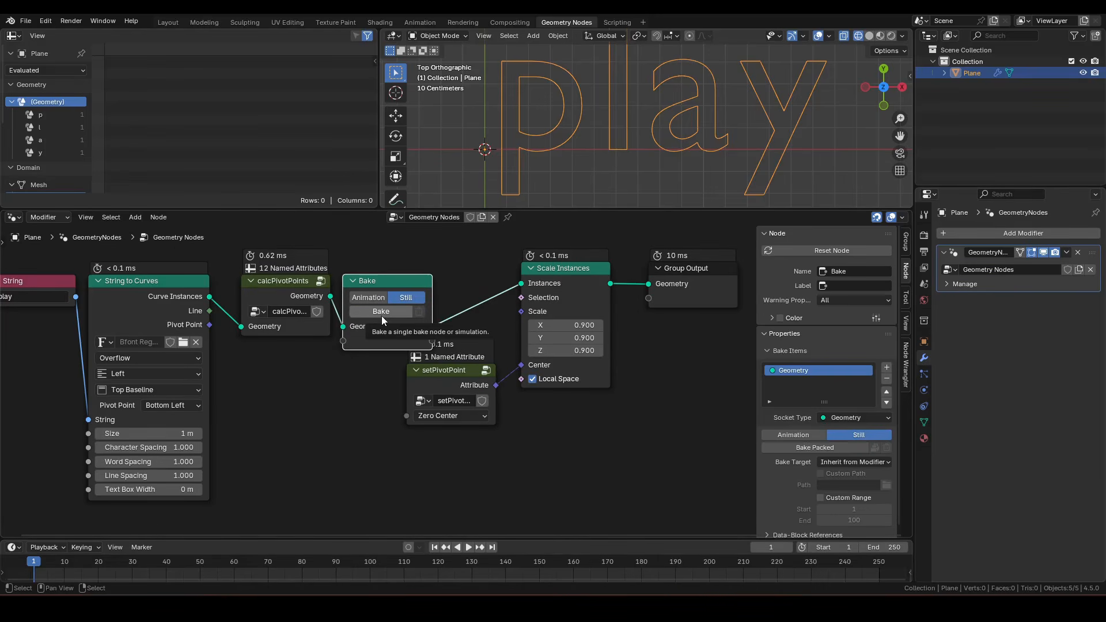
Bake the pivot geometry as a still and delete the Bake node, keeping calcPivotPoints linked to Scale Instances
left_click(382, 314)
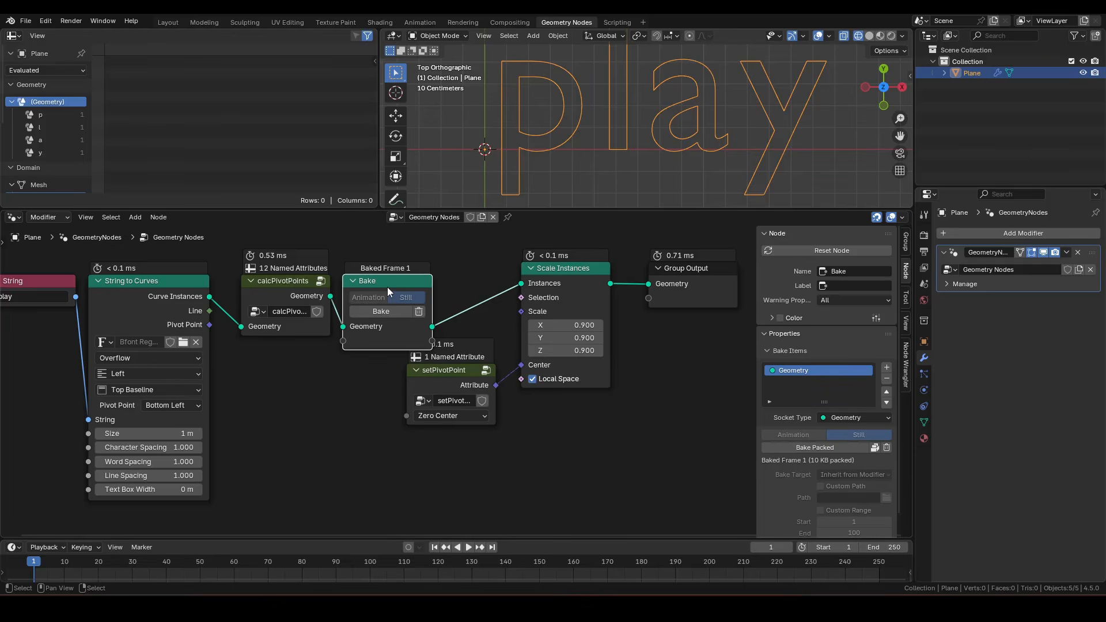
key("ctrl+x")
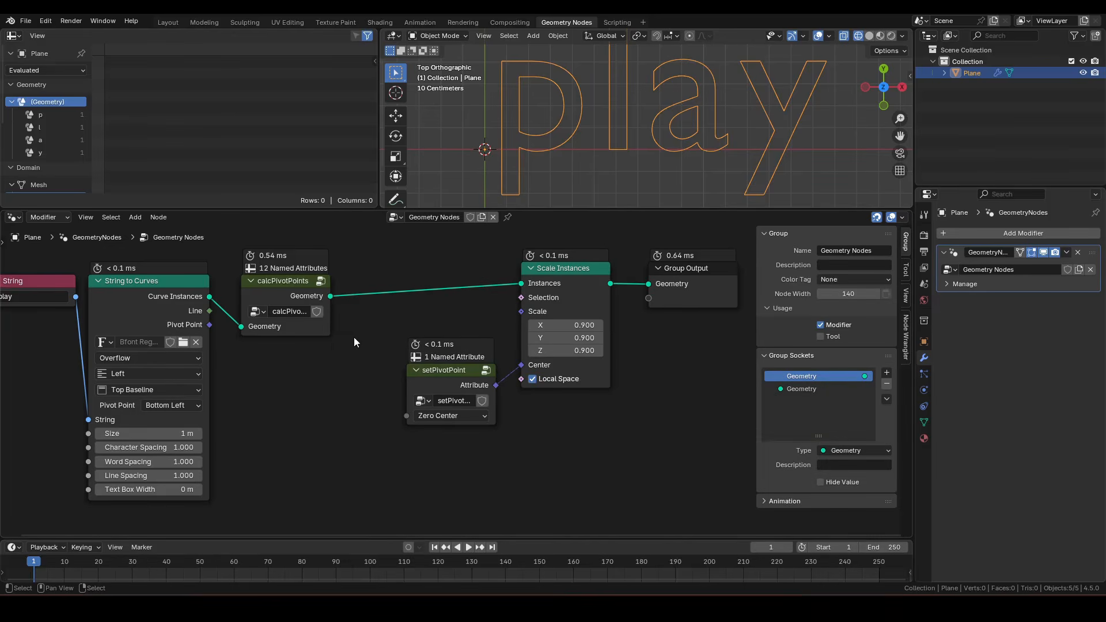
scroll(354, 339, "left", 3, "ctrl")
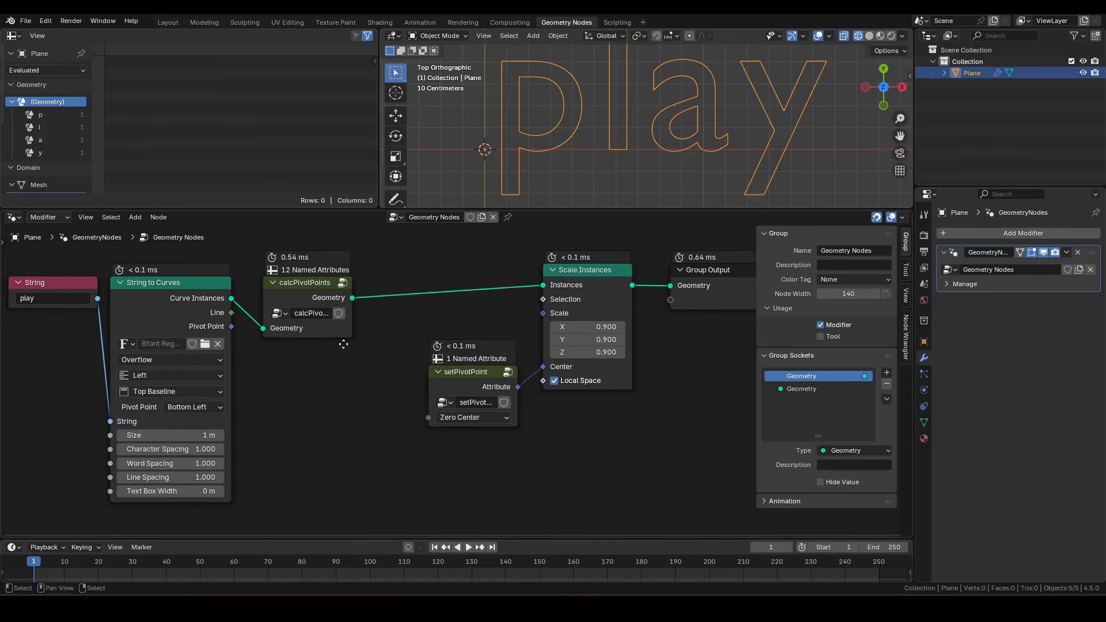
Mark the calcPivotPoints and setPivotPoint node groups as assets
left_click(356, 279)
key("g")
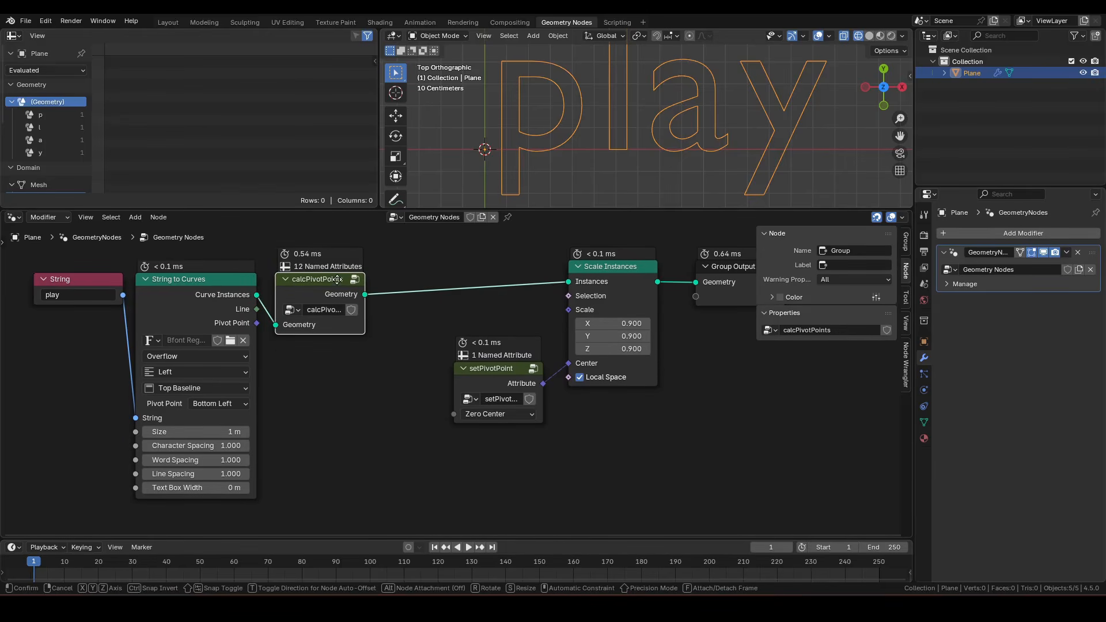
left_click(337, 280)
right_click(354, 311)
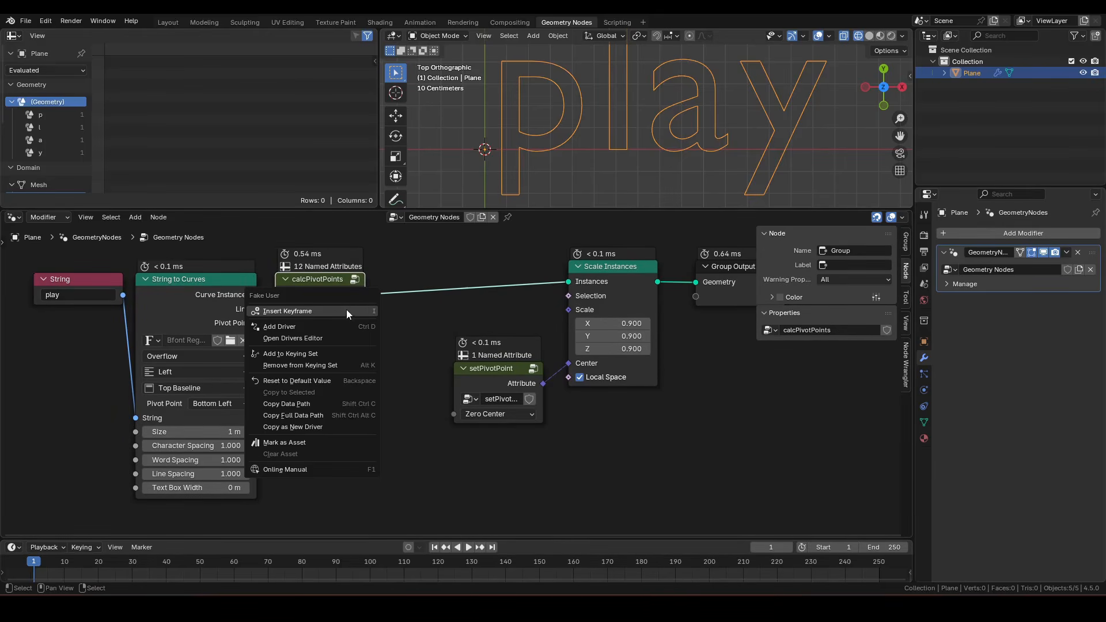
left_click(331, 443)
right_click(529, 400)
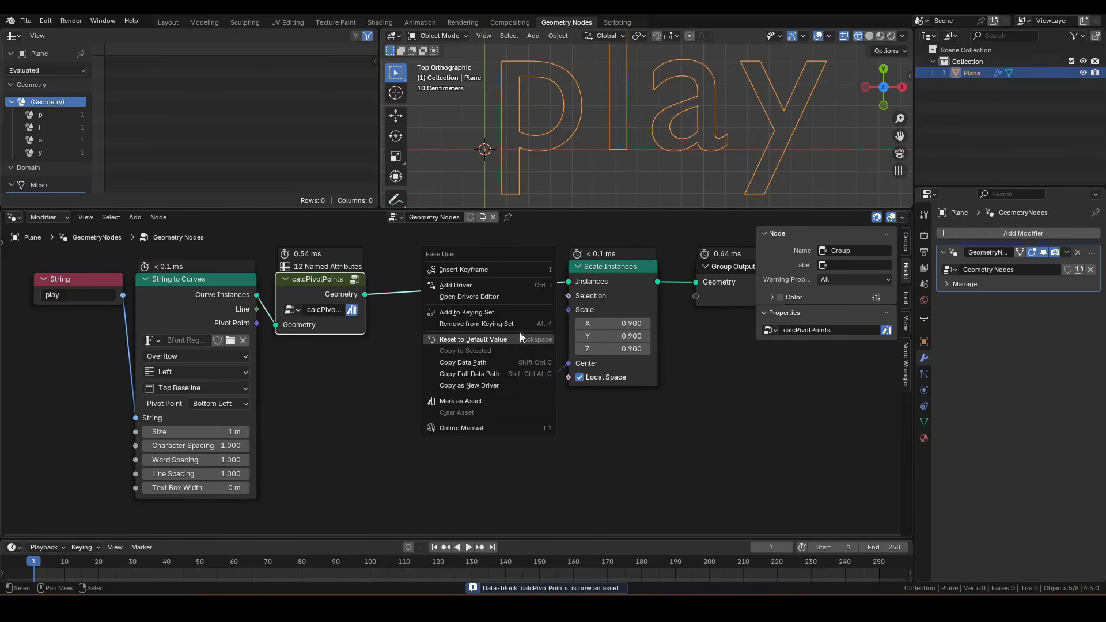
left_click(519, 402)
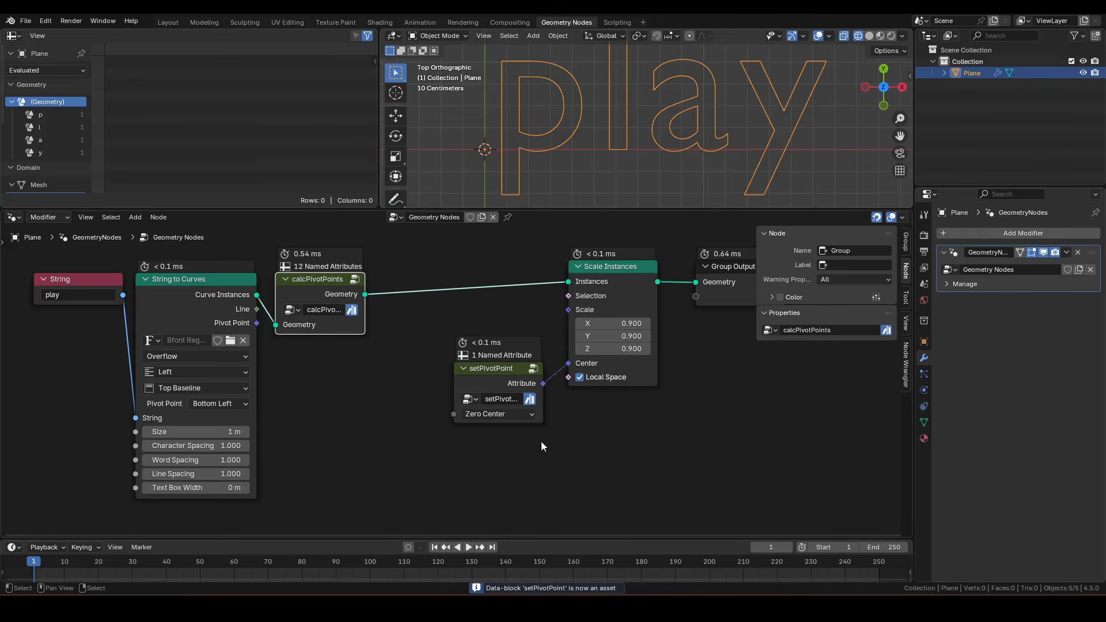
Open the File Paths preferences to examine the User Library's asset path and import method, and close them again
left_click(28, 22)
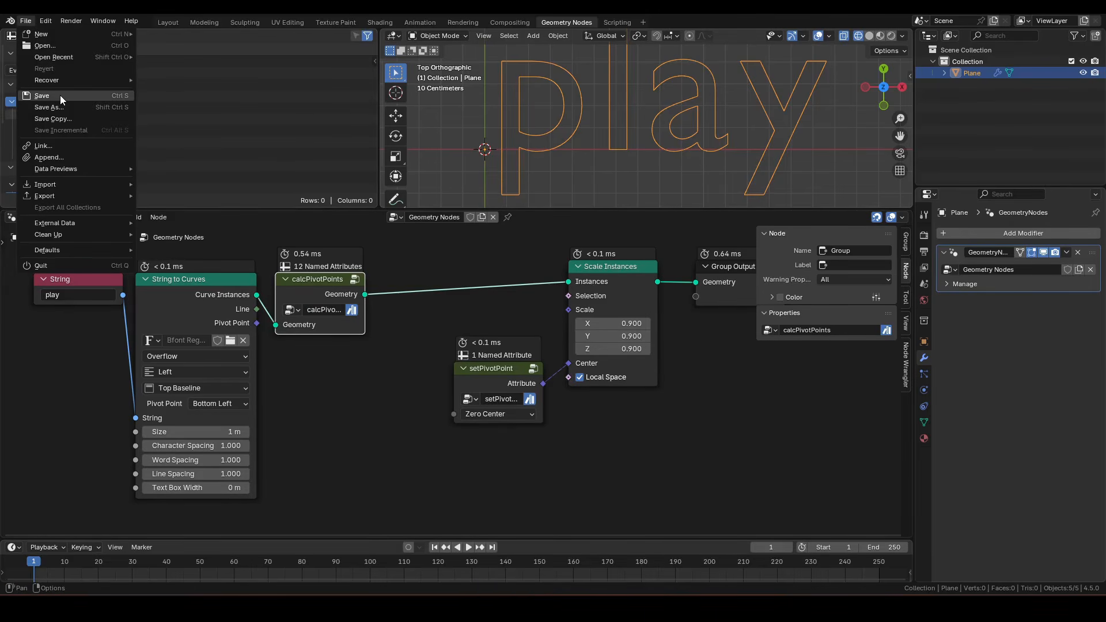
left_click(804, 443)
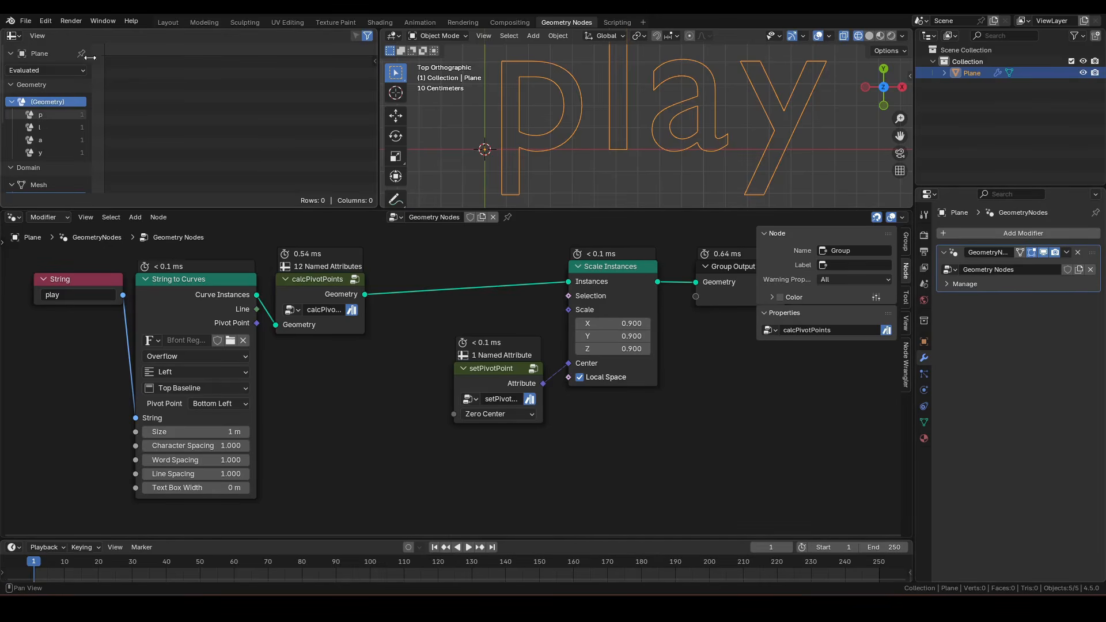
left_click(47, 22)
left_click(76, 170)
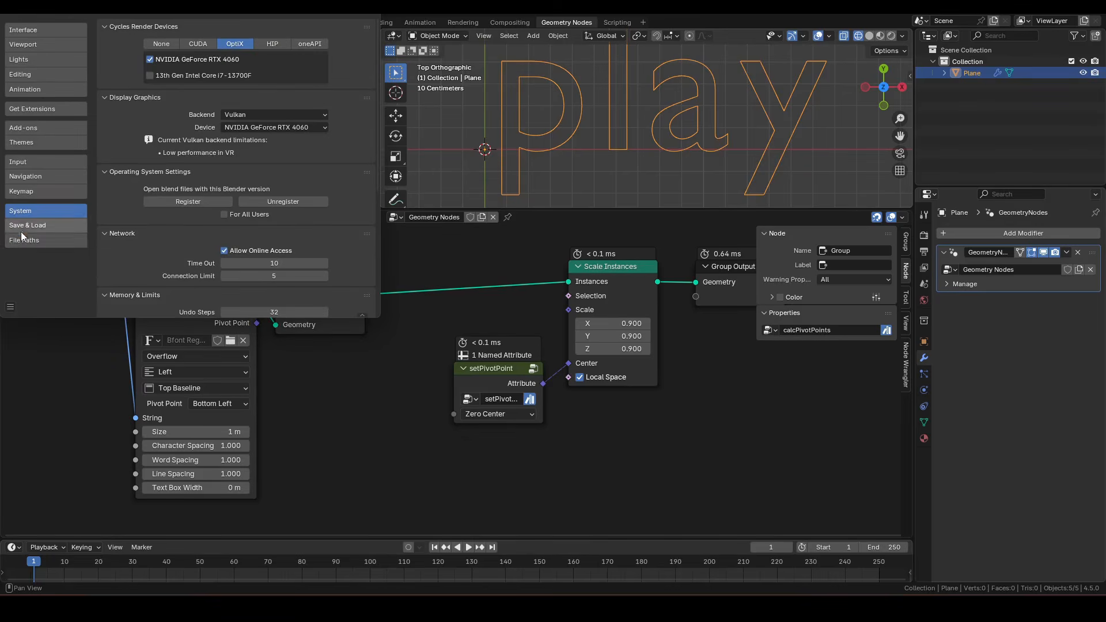
left_click(27, 241)
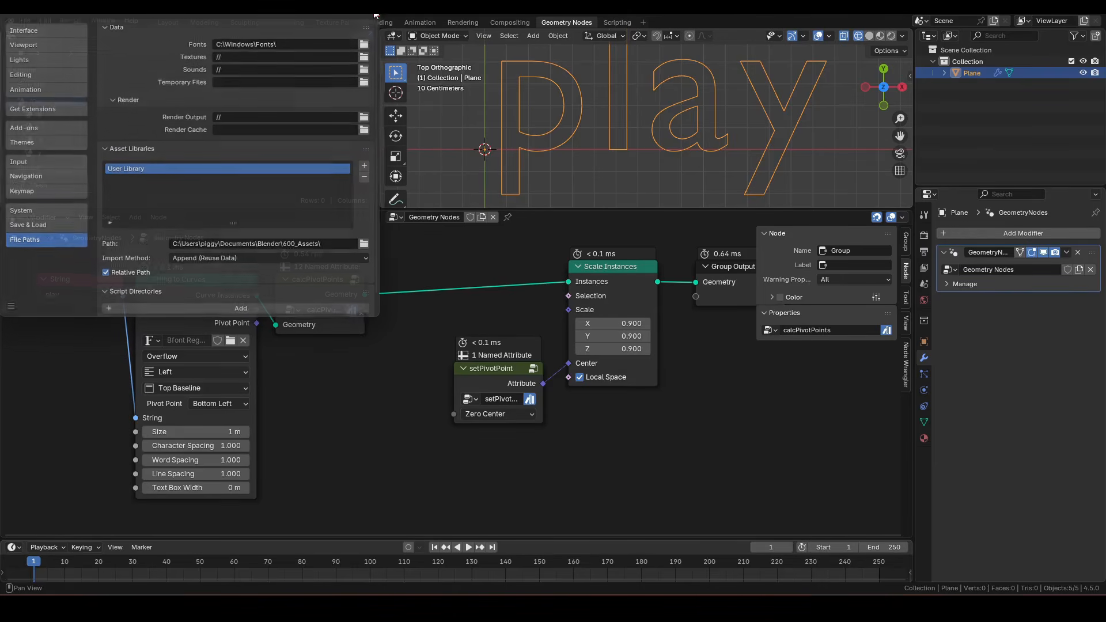
left_click(470, 340)
Enter the calcPivotPoints group in a maximized node editor with the sidebar hidden, examine its node network from end to end, and leave the group
middle_click_drag(495, 336, 472, 332)
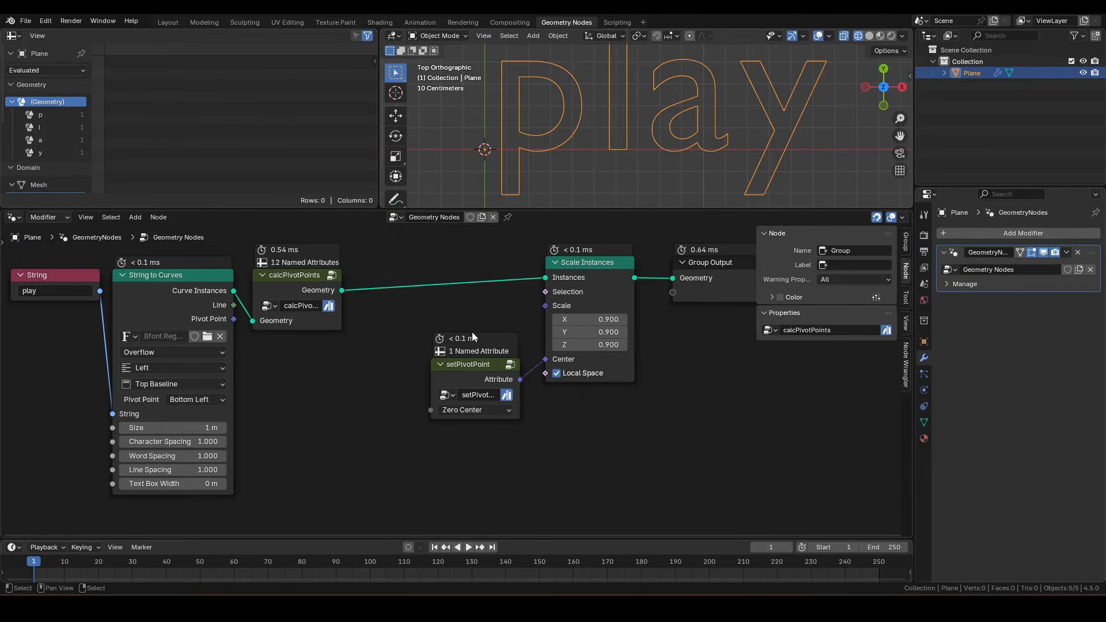
left_click(313, 289)
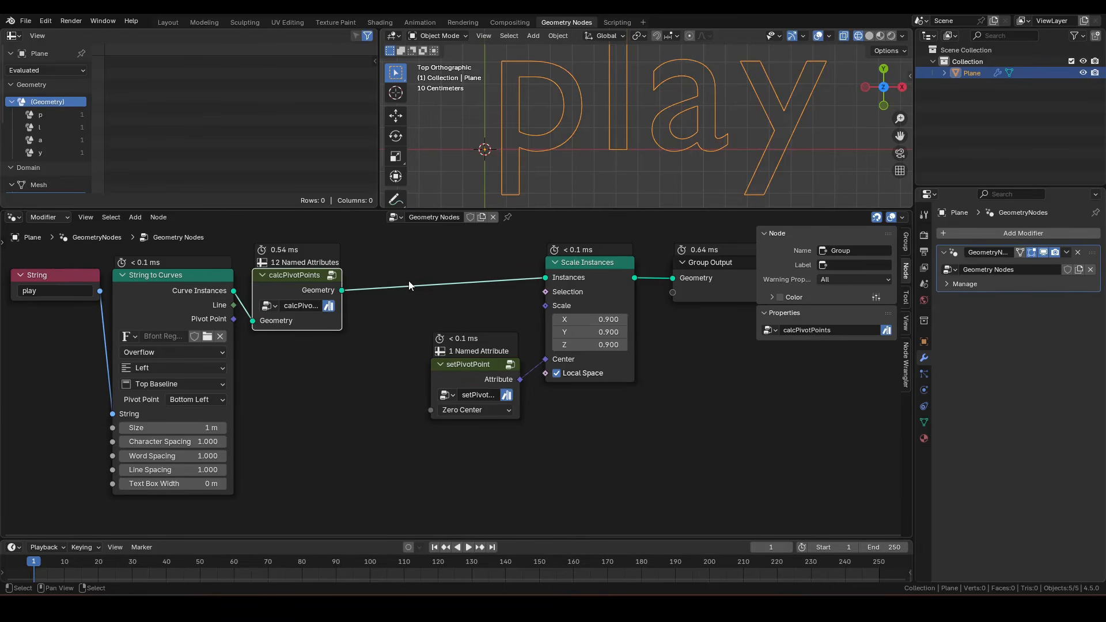
key("Tab")
key("ctrl+space")
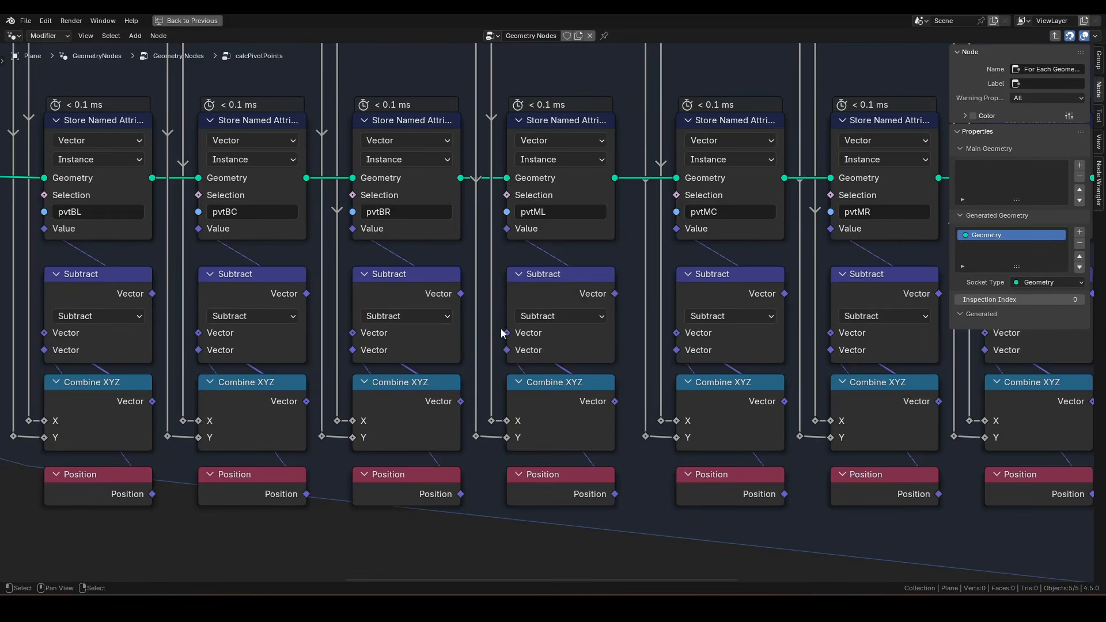
key("n")
scroll(506, 330, "down", 7)
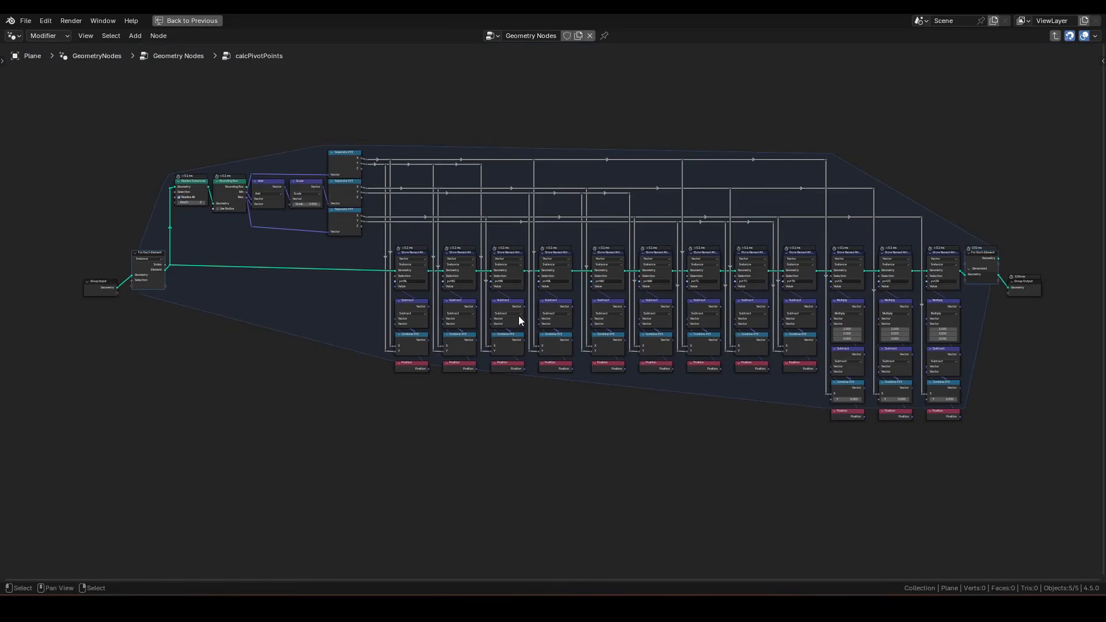
scroll(476, 321, "up", 1)
scroll(536, 319, "down", 1)
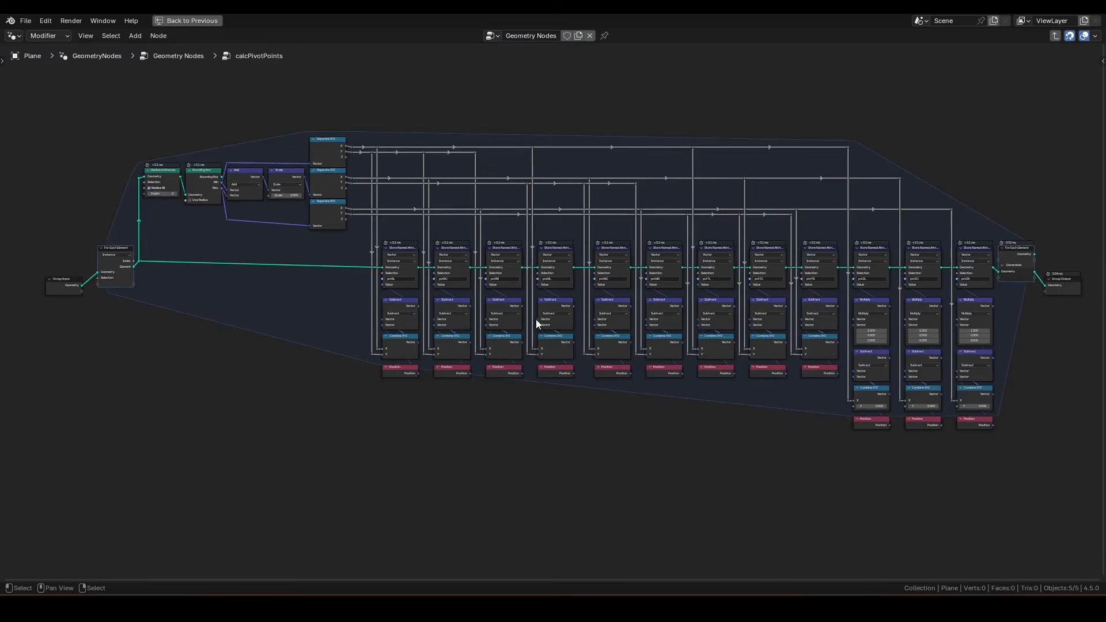
middle_click_drag(535, 319, 499, 321, "shift")
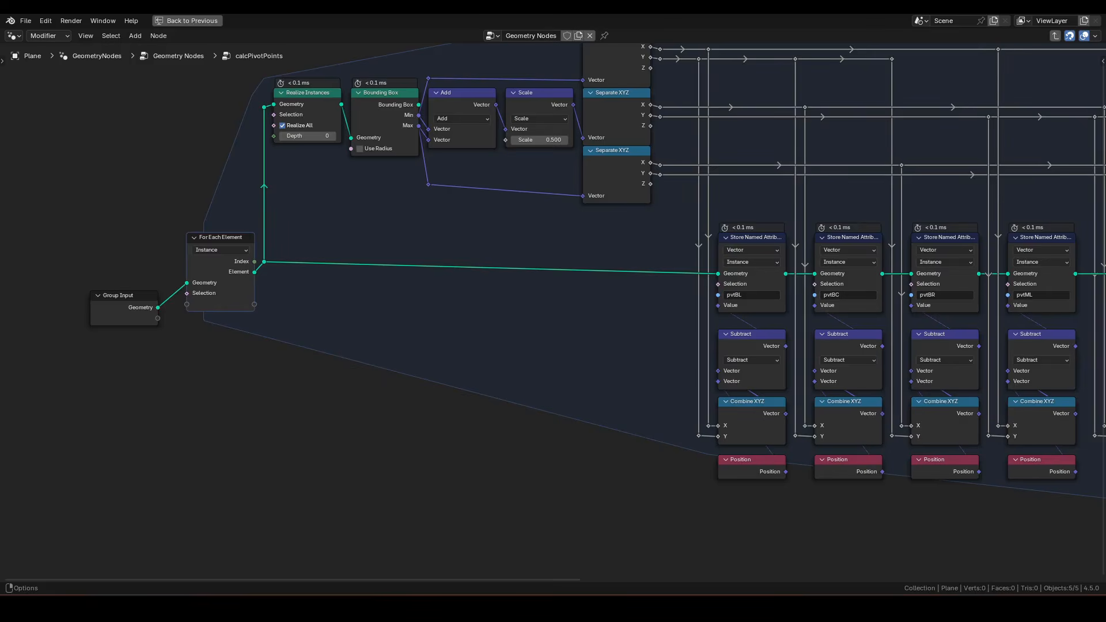
left_click_drag(0, 567, 530, 576)
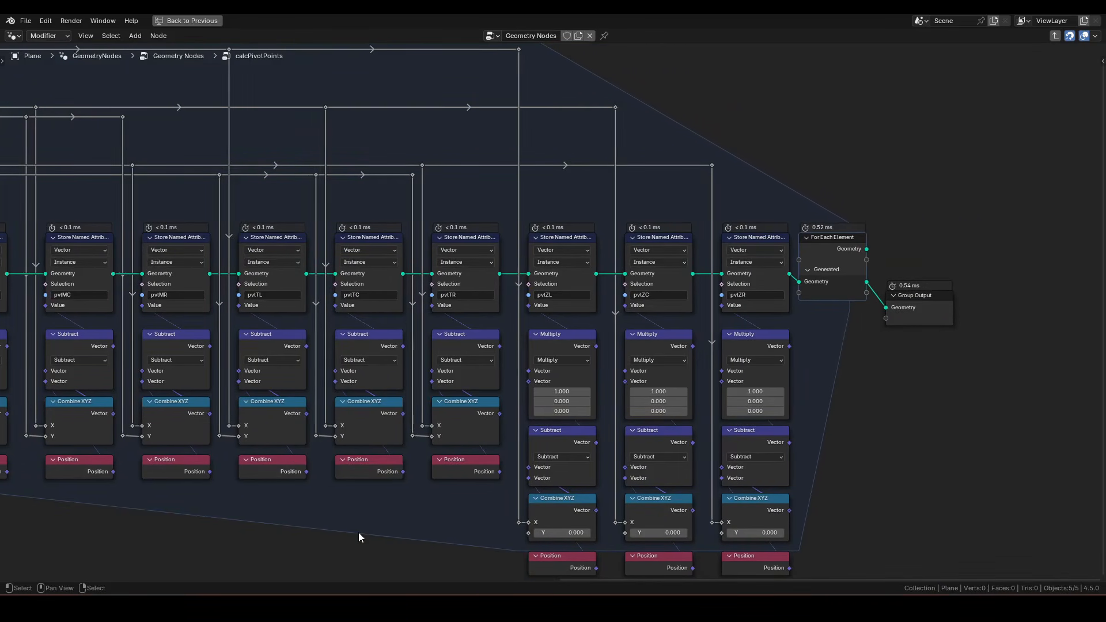
key("Tab")
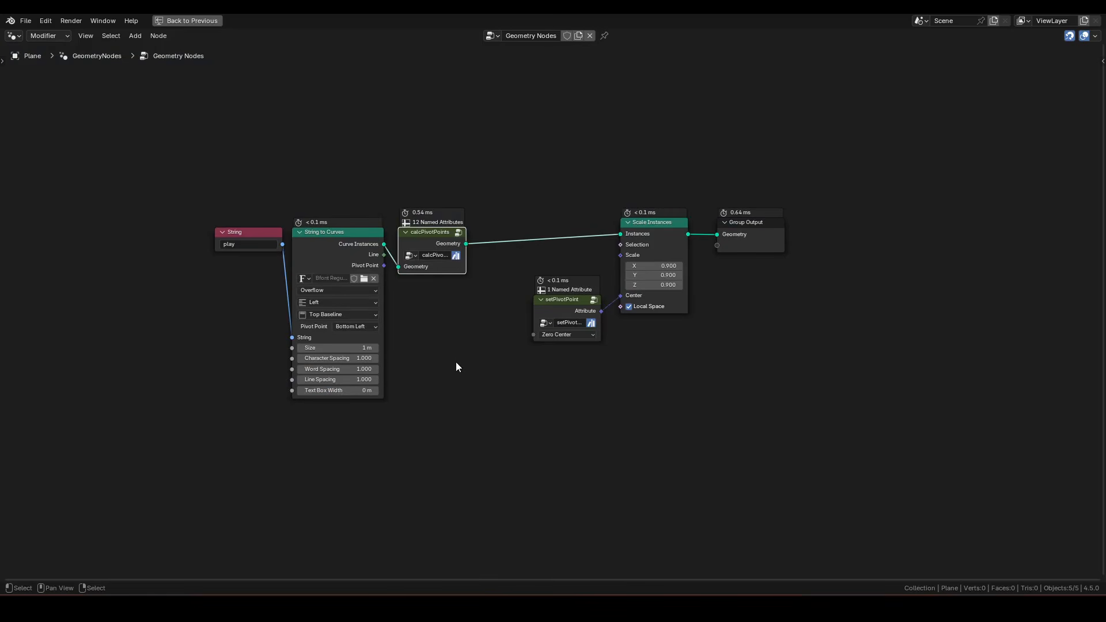
Enter the setPivotPoint group to examine its Menu Switch entries and Named Attribute node, and return to the parent tree
scroll(538, 359, "up", 1)
left_click(568, 311)
key("Tab")
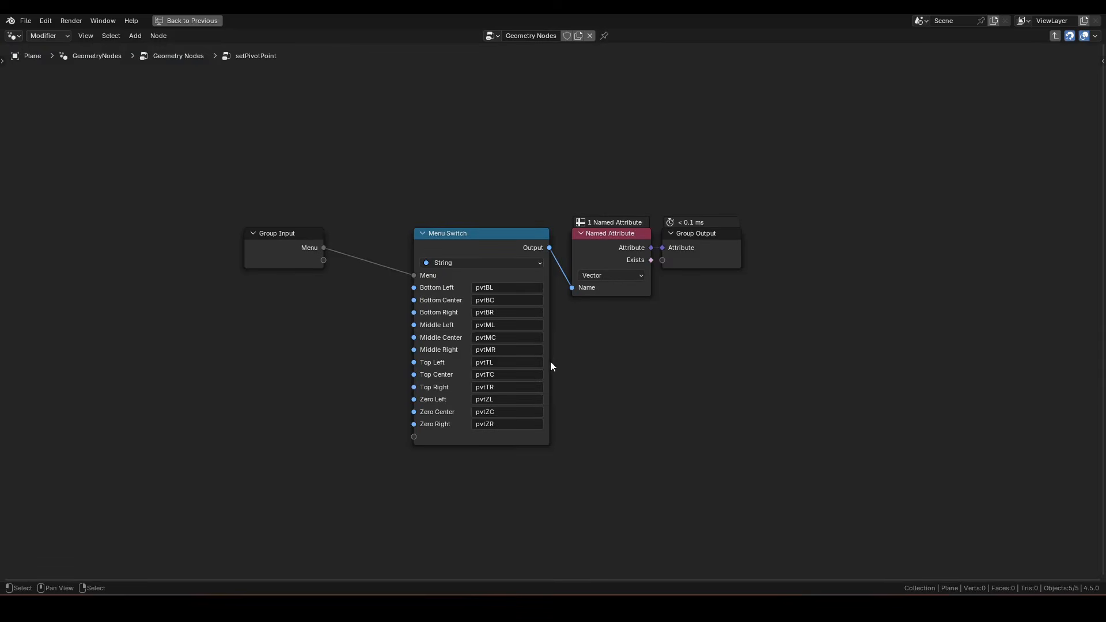
scroll(551, 366, "up", 1)
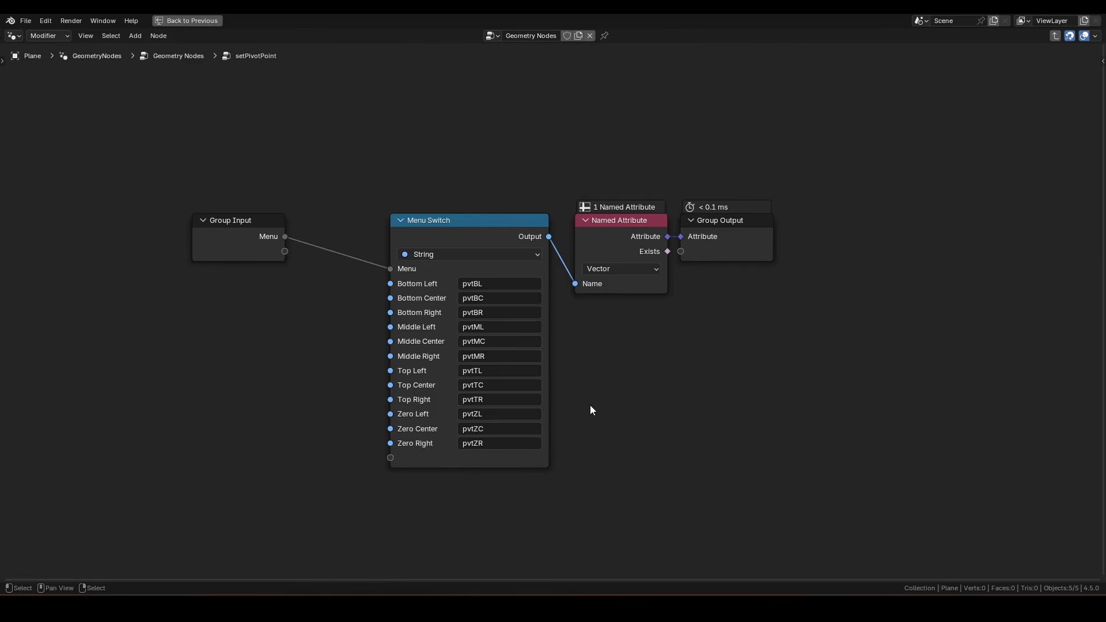
key("Tab")
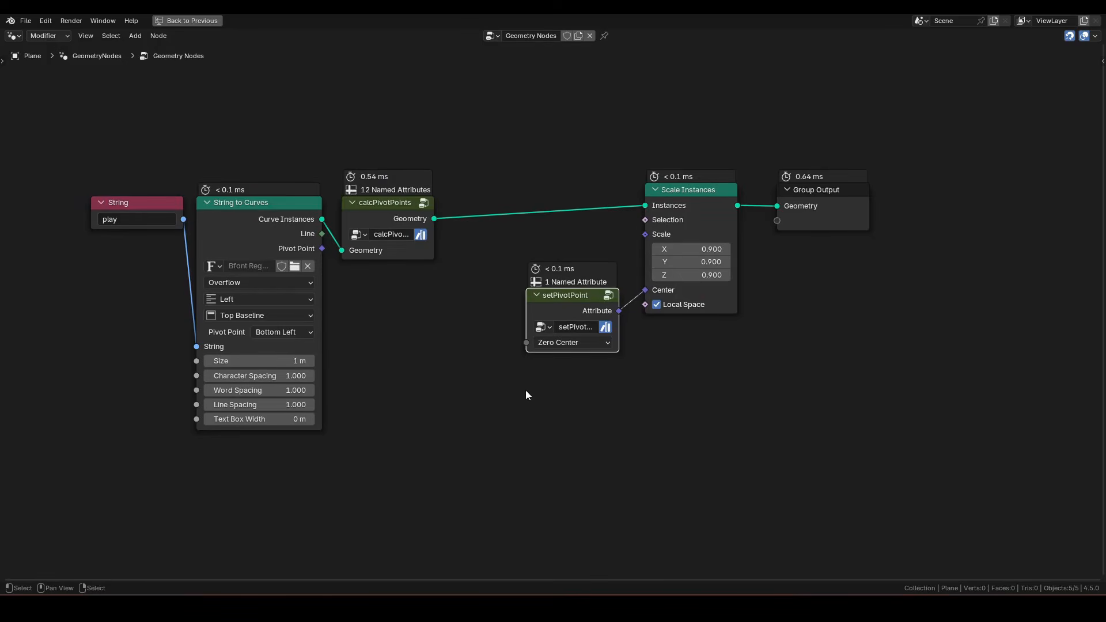